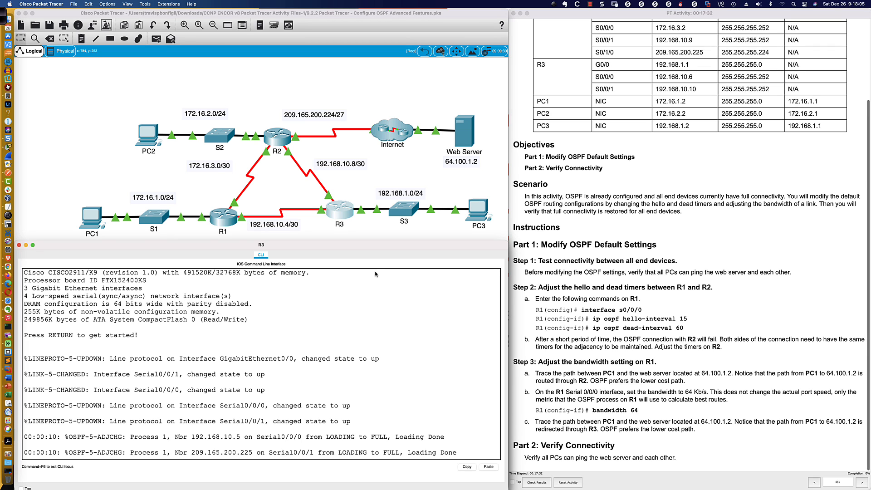
Open PC1's Command Prompt, with its window placed below the topology and widened to the full workspace width
left_click(92, 216)
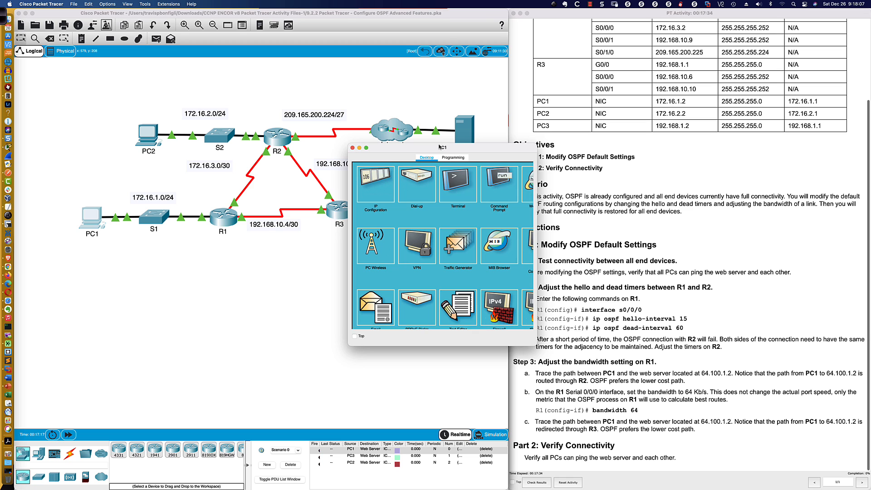
left_click_drag(439, 146, 106, 290)
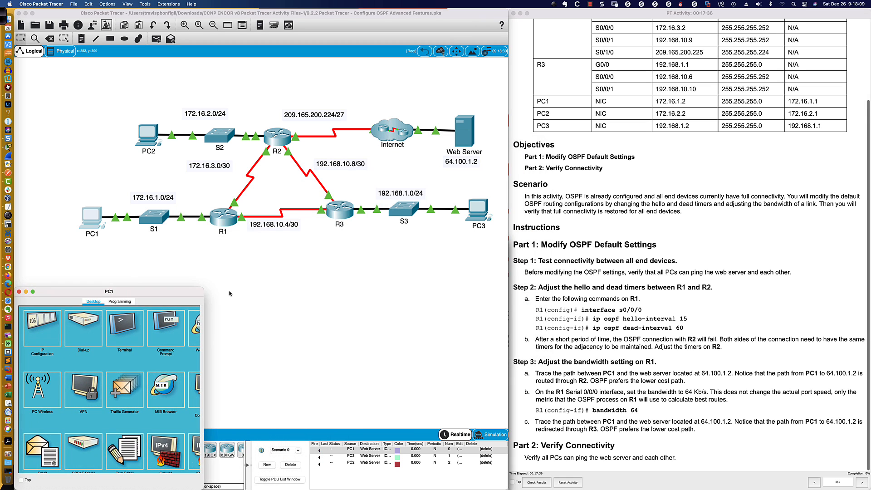
left_click_drag(203, 288, 512, 254)
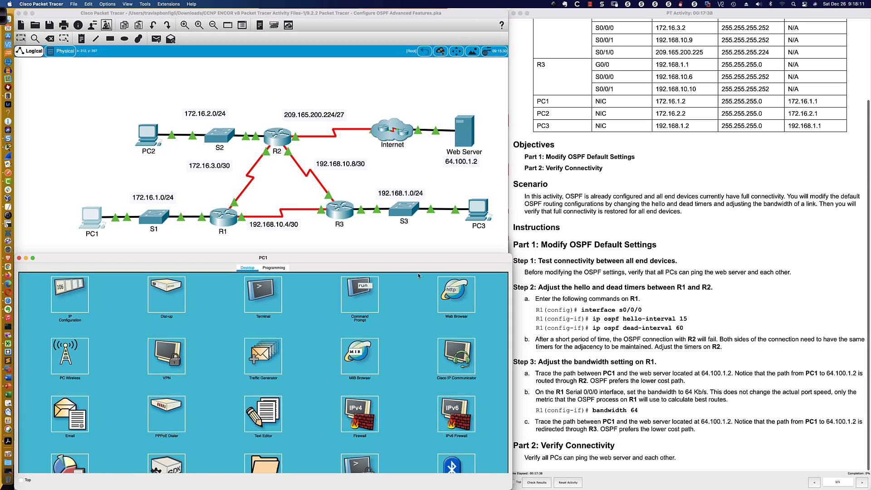
left_click(360, 294)
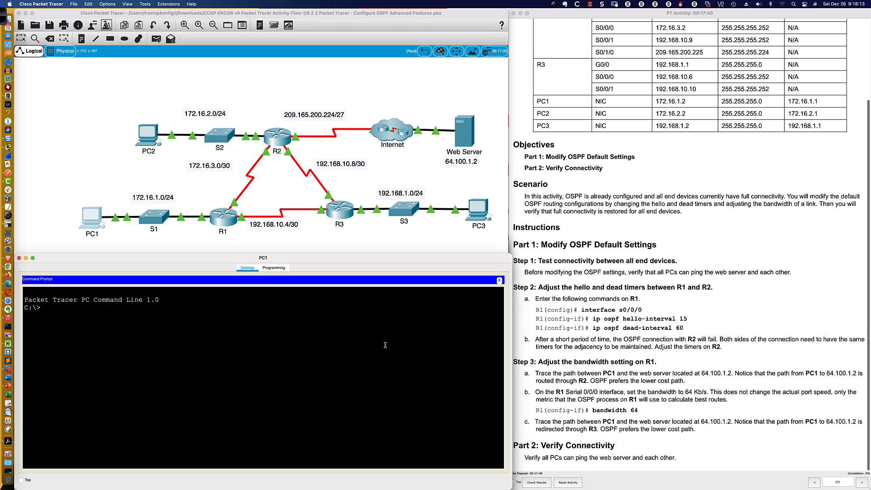
Ping PC2 at 172.16.2.2 from PC1
type("ping 172.16.2.2")
key("Return")
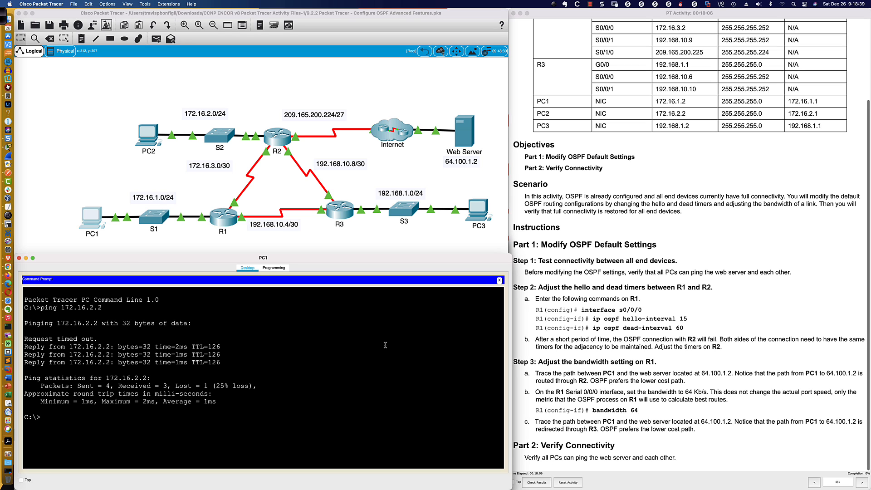
Ping PC3 at 192.168.1.2 from PC1 and adjust the PC1 window's size slightly
key("Up")
key("BackSpace")
key("BackSpace")
key("BackSpace")
key("BackSpace")
key("BackSpace")
key("BackSpace")
key("BackSpace")
key("BackSpace")
key("BackSpace")
type("92.168.1.2")
key("Return")
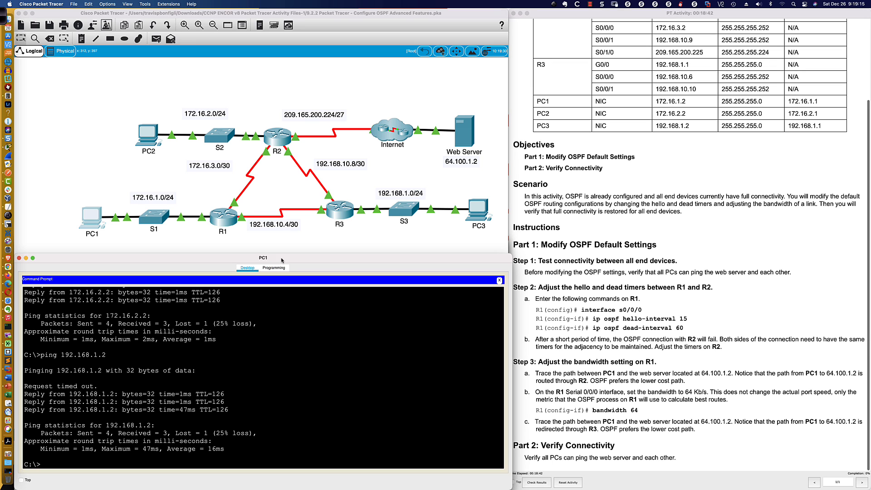
left_click_drag(280, 253, 280, 241)
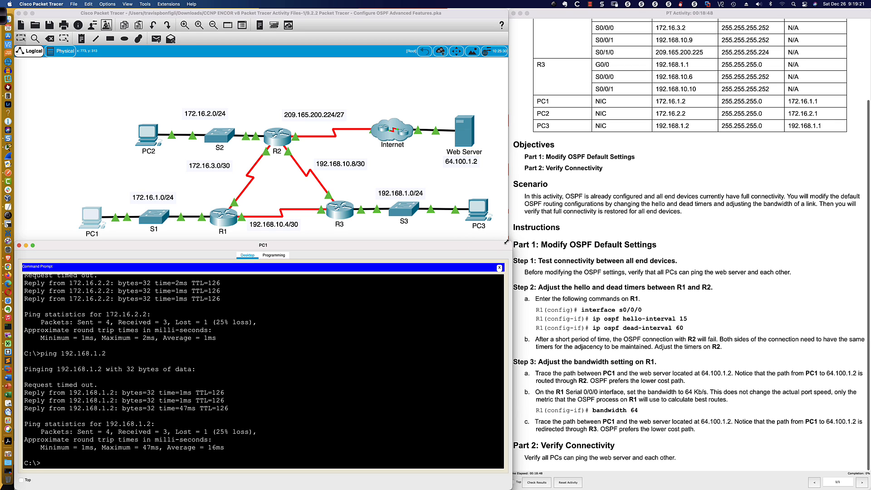
left_click_drag(507, 242, 503, 241)
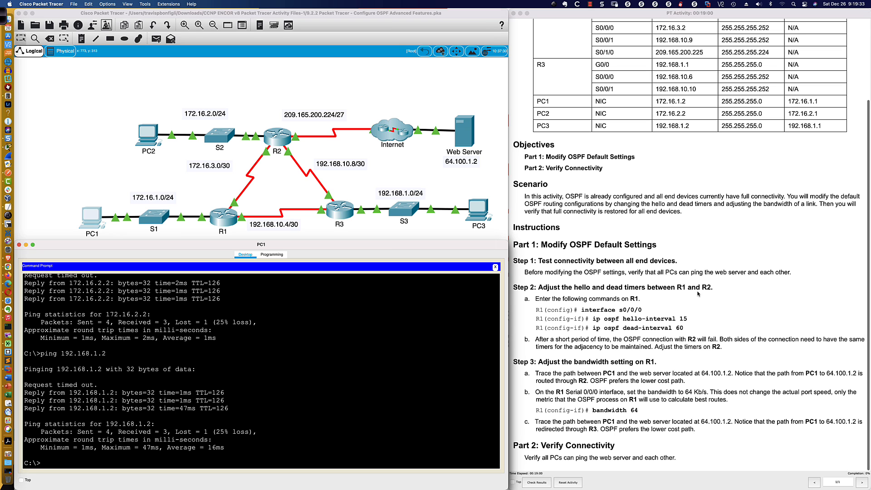
Open R1's command line and enter privileged EXEC mode
left_click(223, 216)
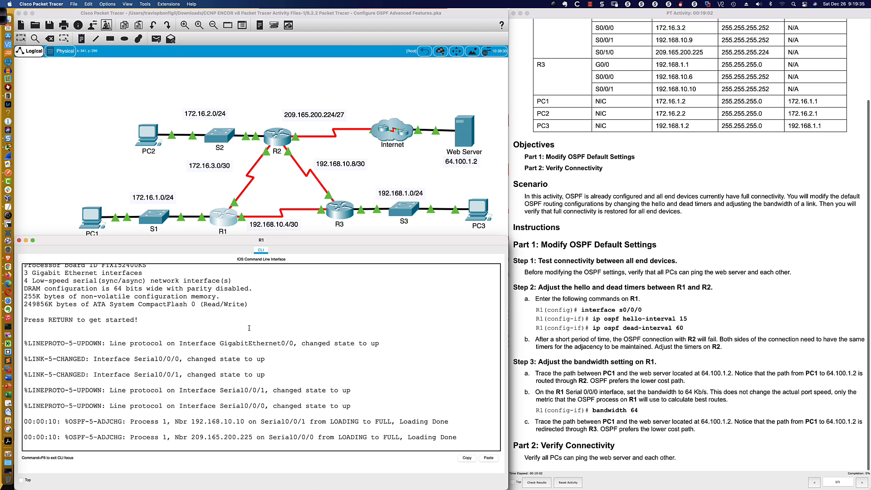
key("Return")
key("Return")
key("Return")
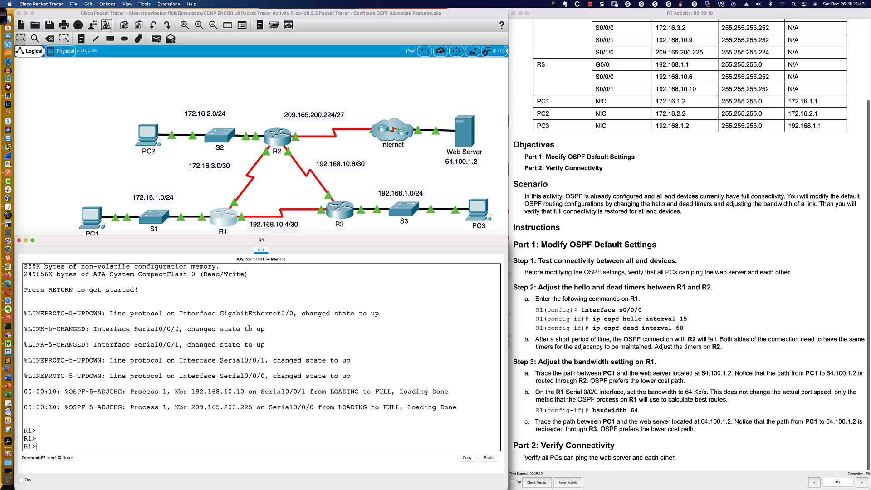
type("en")
key("Return")
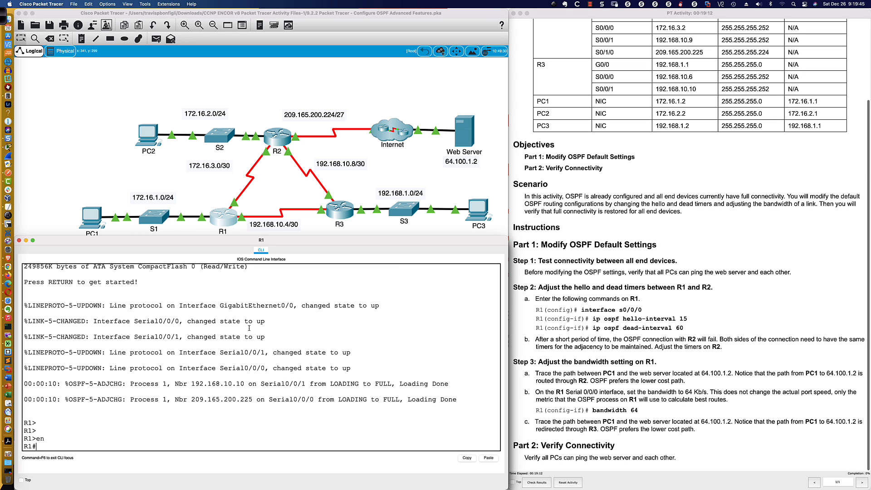
Run sh ip ospf neigh on R1 repeatedly to watch how the neighbors' dead timers run
type("sh ip ospf neigh")
key("Return")
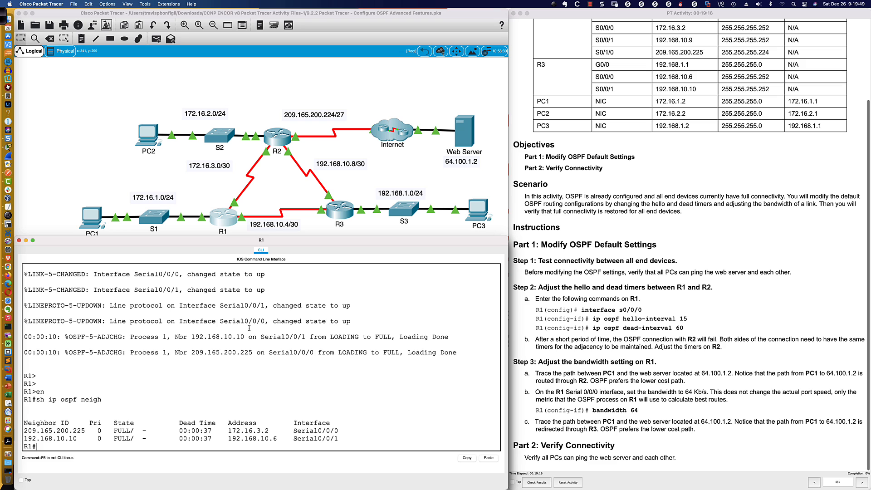
key("Return")
key("Return")
key("Up")
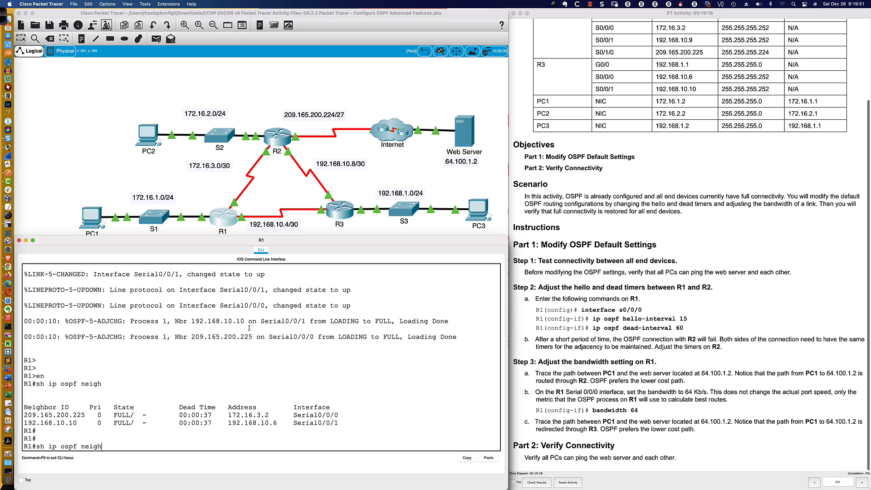
key("Return")
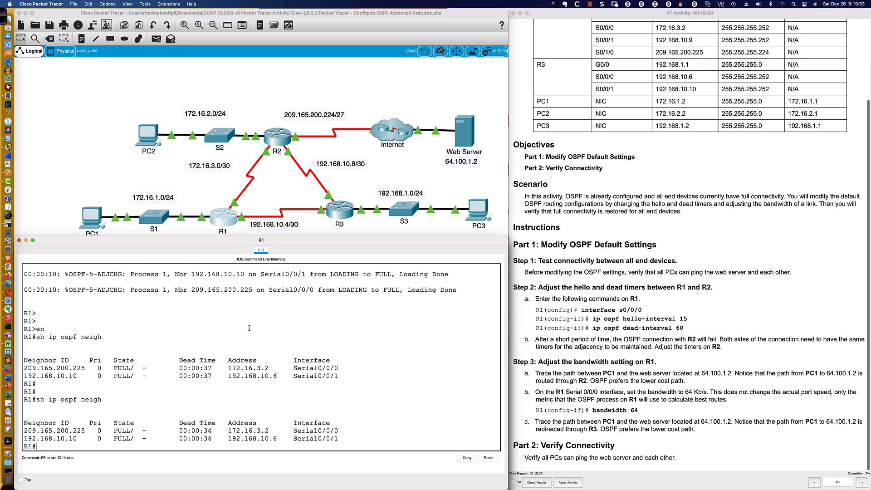
key("Up")
key("Return")
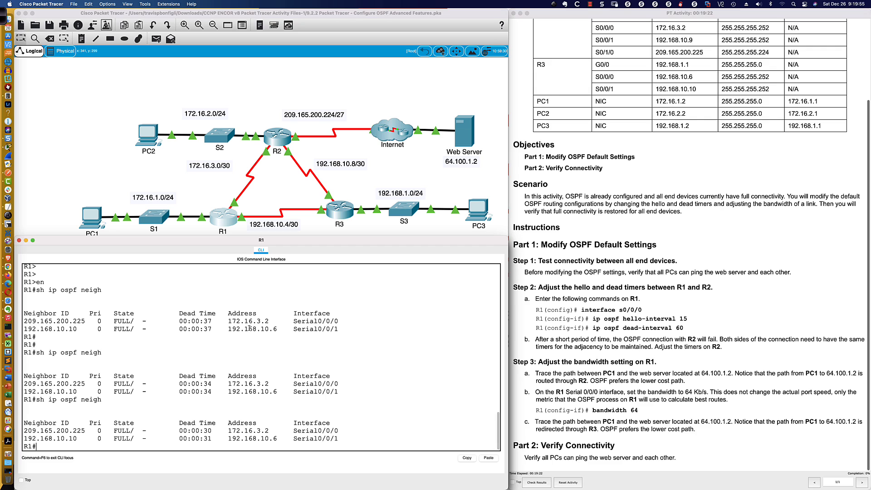
key("Up")
key("Return")
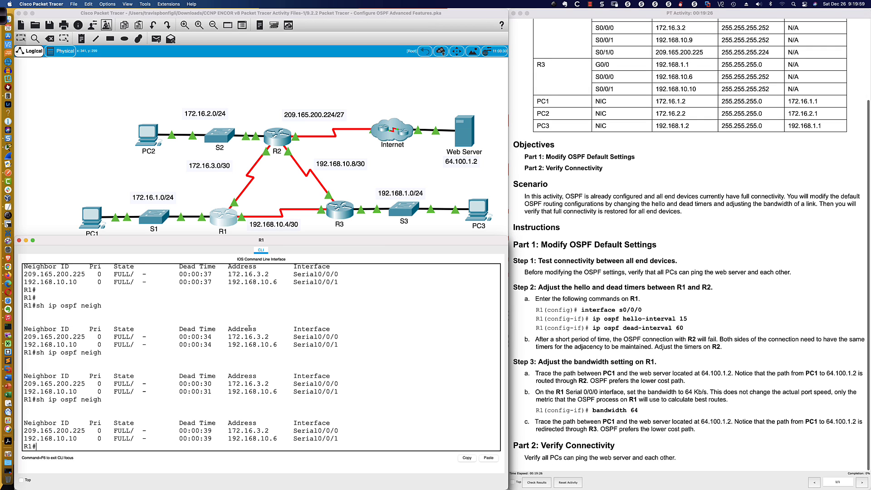
key("Up")
key("Return")
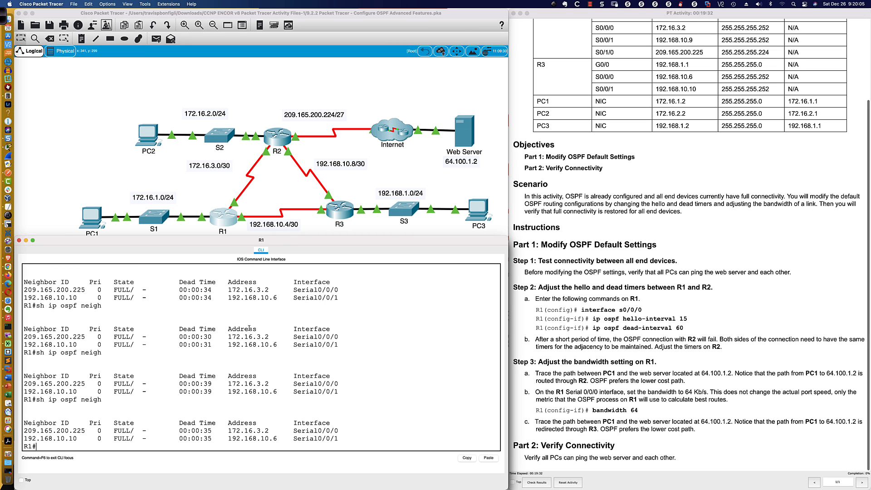
key("Up")
key("Return")
key("Up")
key("Return")
key("Up")
key("Return")
key("Up")
key("Return")
key("Up")
key("Return")
Display R1's OSPF interface details with sh ip ospf interface
key("Return")
key("Return")
type("sh ip ospf inter")
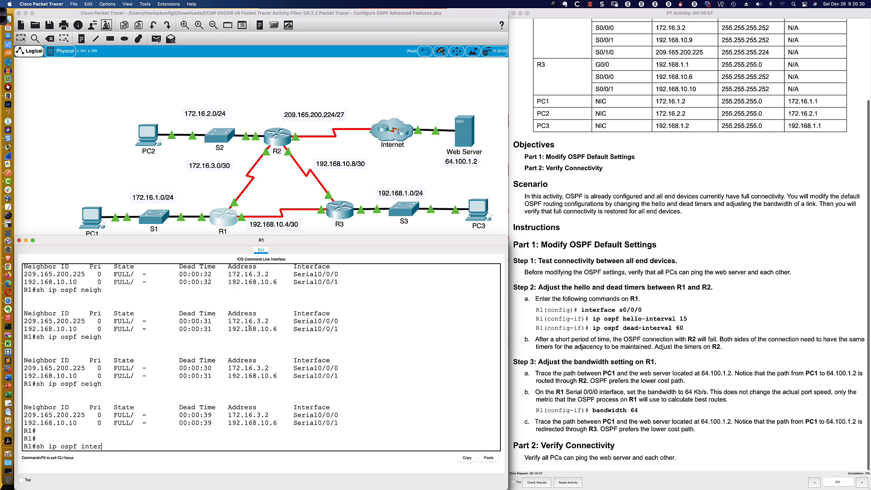
key("Tab")
key("Return")
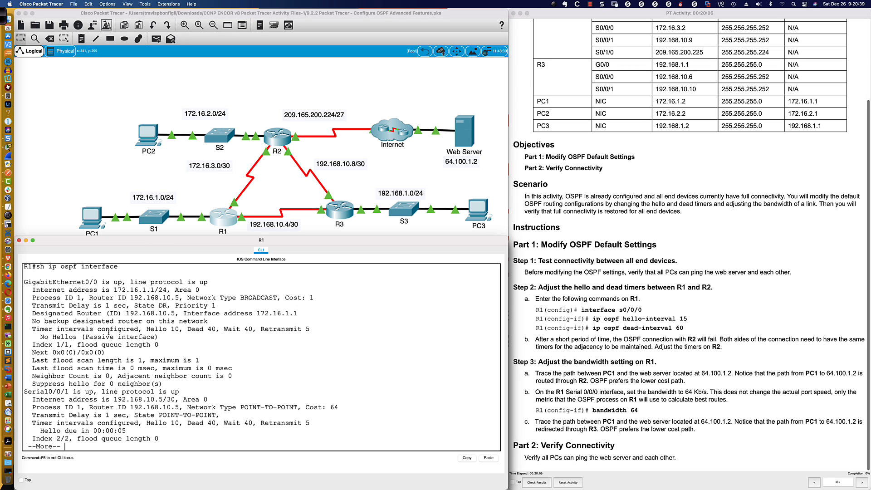
Examine the network type and the hello and dead timers of GigabitEthernet0/0 and Serial0/0/1 in the OSPF interface output
left_click_drag(104, 330, 188, 330)
left_click_drag(183, 298, 299, 298)
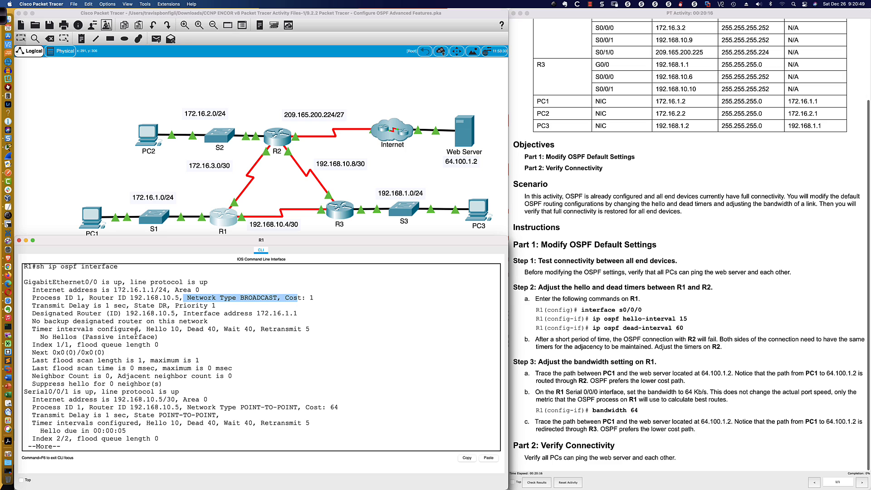
left_click_drag(145, 329, 220, 330)
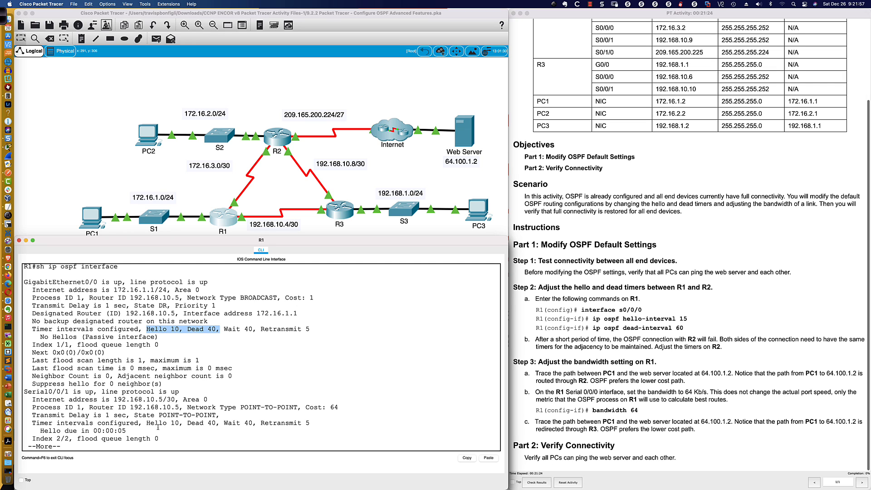
left_click_drag(120, 414, 300, 406)
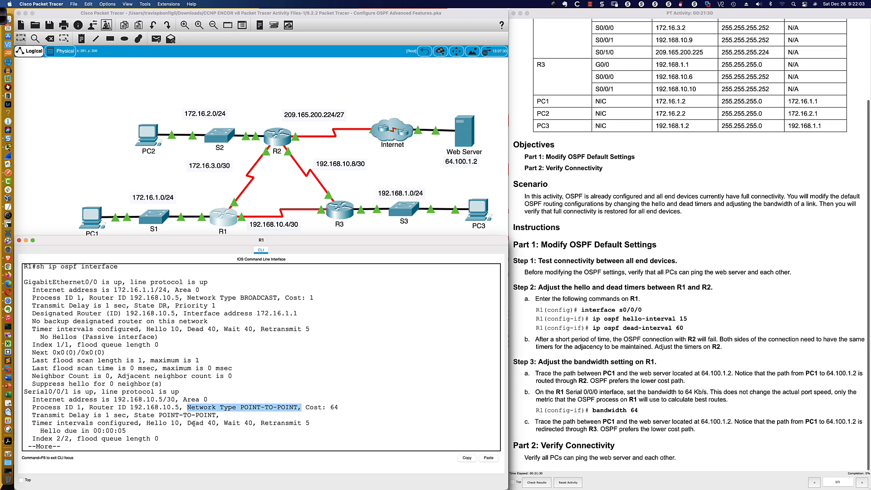
left_click_drag(187, 423, 254, 422)
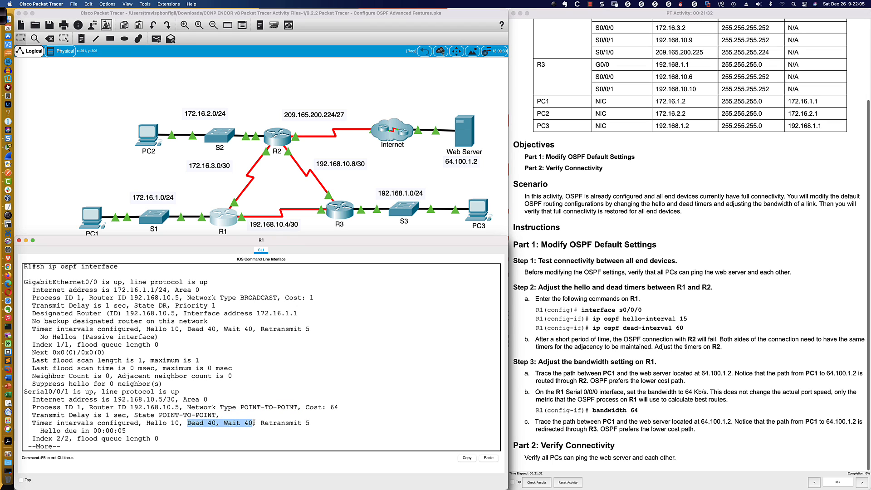
left_click_drag(146, 422, 220, 422)
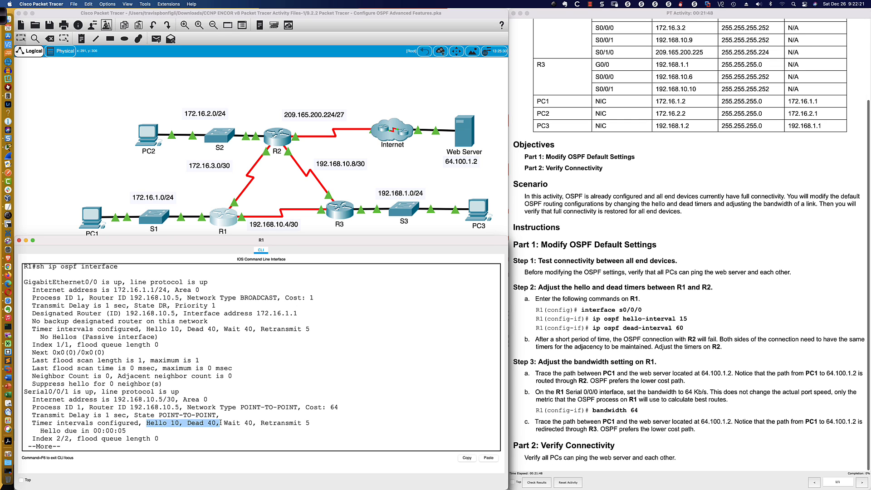
left_click(194, 423)
key("space")
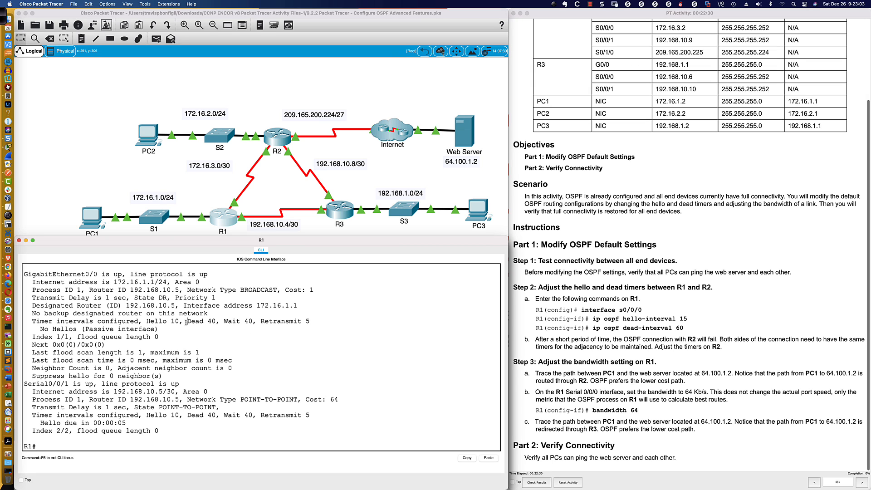
left_click_drag(188, 322, 213, 322)
left_click_drag(146, 321, 214, 321)
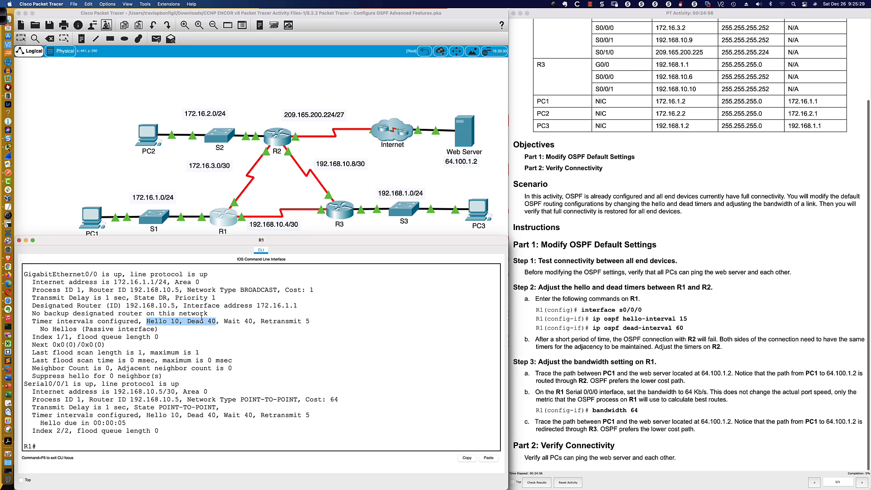
left_click(310, 370)
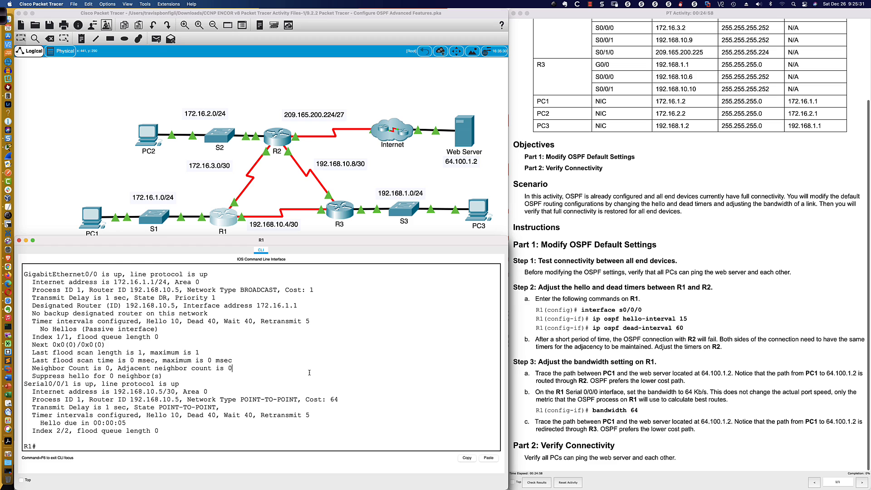
Enter global configuration mode on R1 and select interface s0/0/0
key("Return")
key("Return")
type("con ft")
key("Return")
type("co")
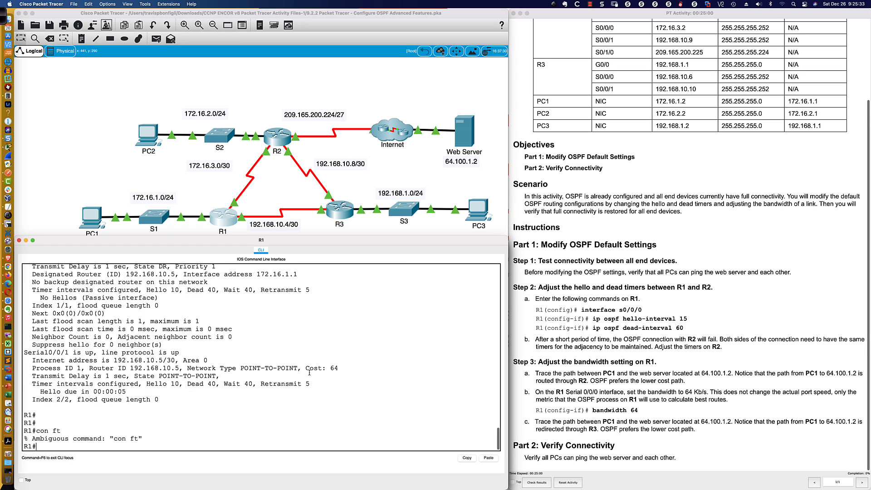
type("nf t")
key("Return")
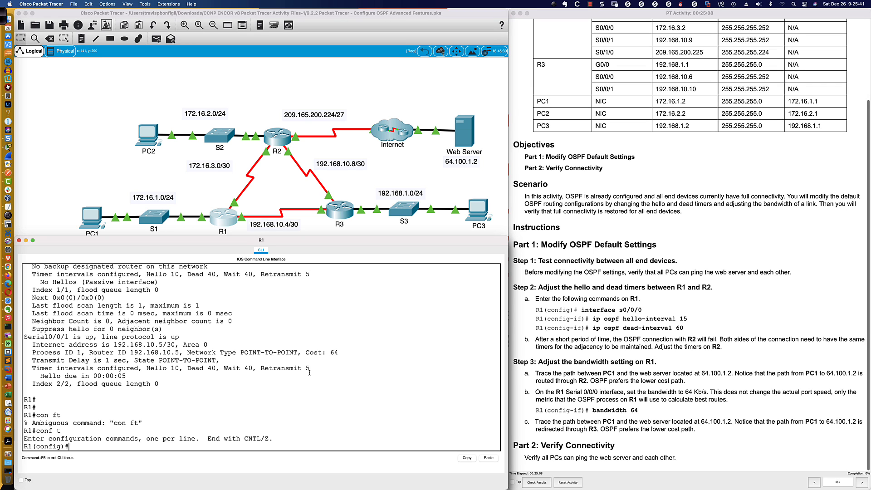
type("int s0/0/0")
key("Return")
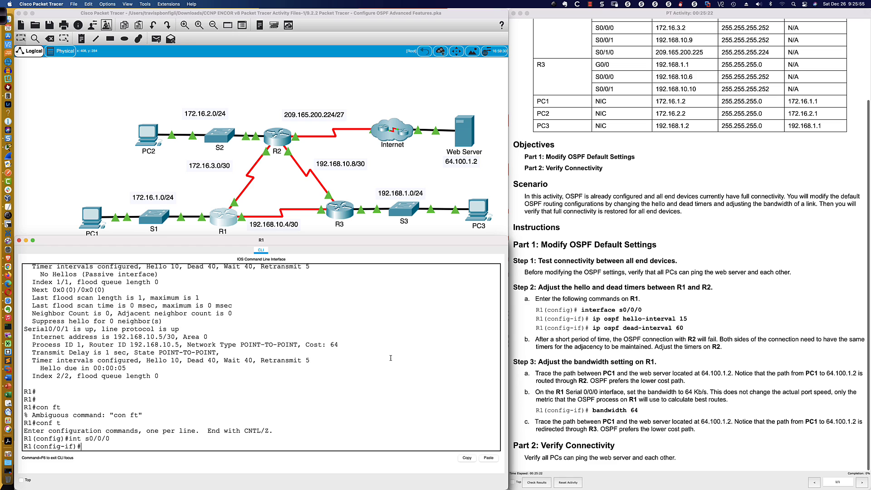
Look up the allowed range for the OSPF hello interval and set it to 1 second on R1's s0/0/0
type("ip ospf he")
key("Tab")
type("?")
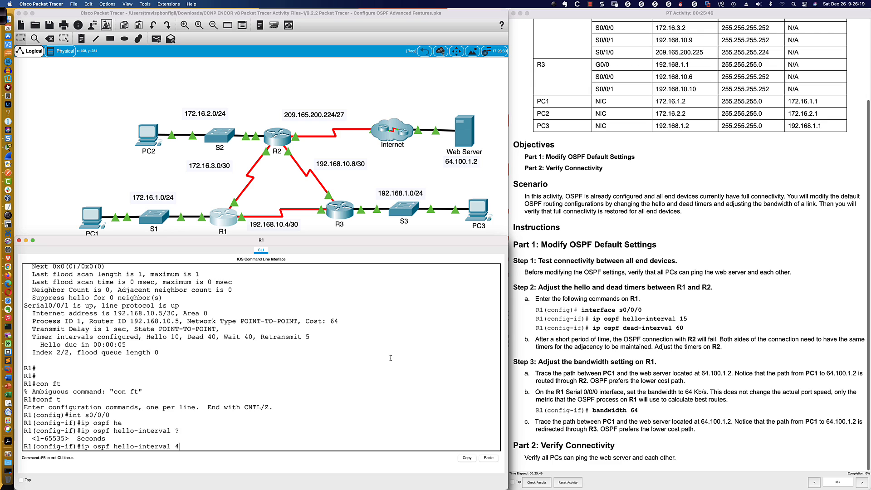
type("1")
key("Return")
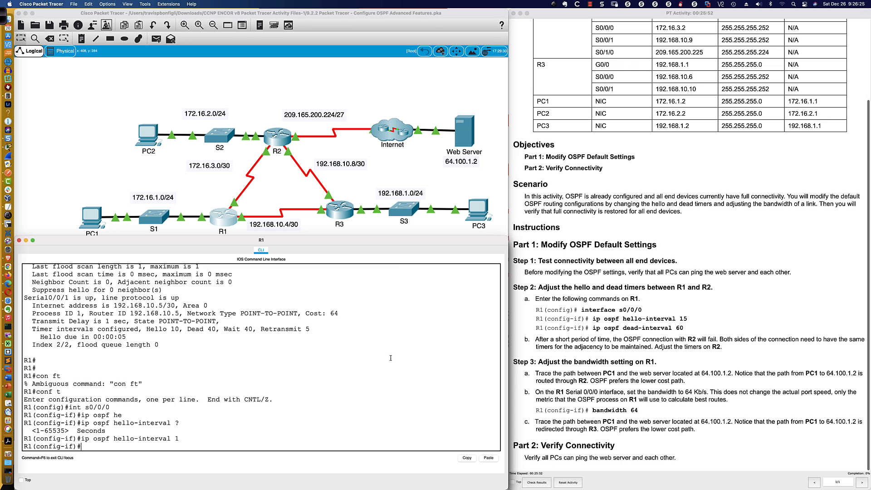
type("ip ospf int")
key("Tab")
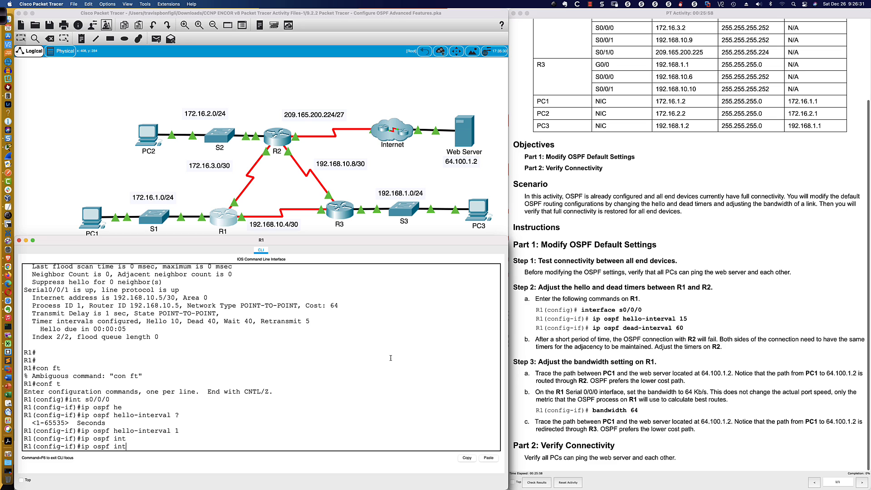
key("BackSpace")
key("BackSpace")
key("BackSpace")
key("BackSpace")
key("BackSpace")
key("BackSpace")
key("BackSpace")
key("BackSpace")
key("BackSpace")
key("BackSpace")
key("BackSpace")
Display the OSPF interface details from within configuration mode and check Serial0/0/0's hello and dead timers
type("do sh i  ospf int")
key("Return")
key("space")
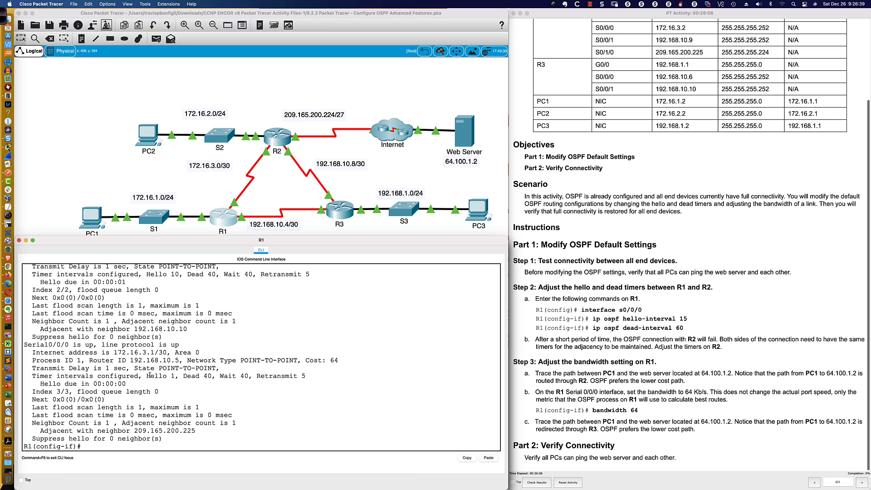
left_click_drag(146, 376, 210, 376)
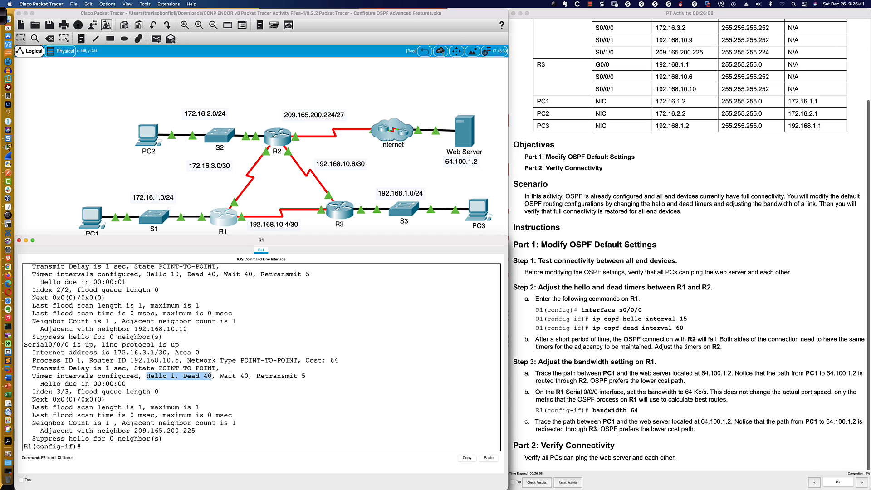
Set the OSPF dead interval to 60 seconds on R1's s0/0/0
left_click(106, 447)
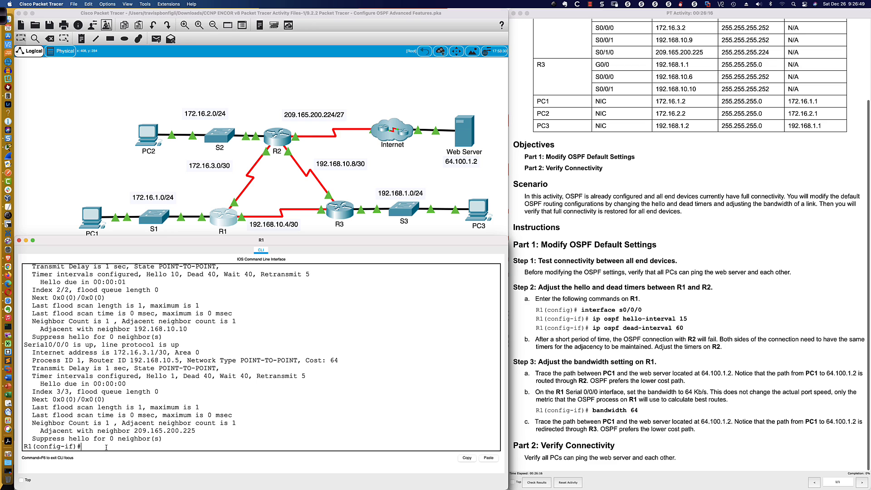
type("ip ospf de")
key("Tab")
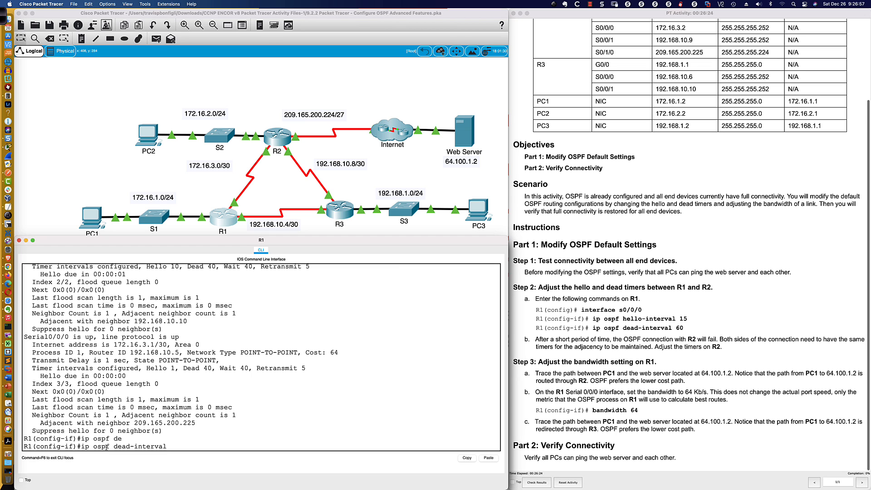
type("60")
key("Return")
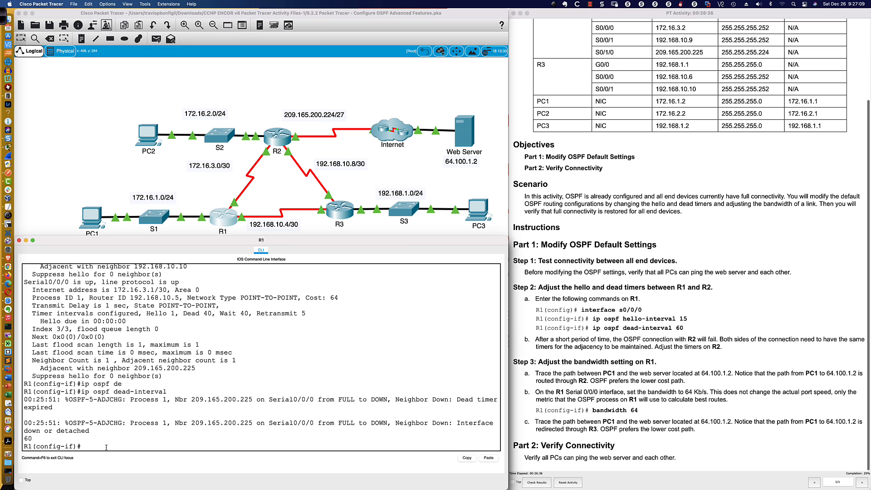
key("Return")
key("Return")
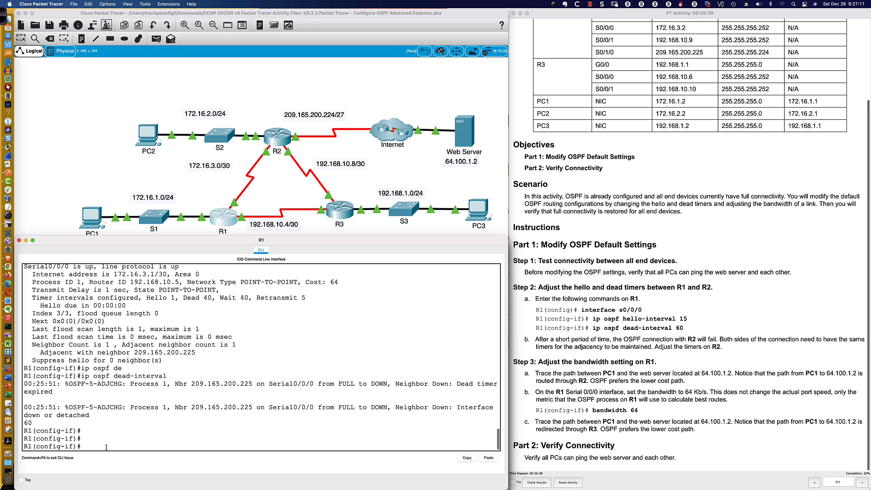
Set the OSPF hello interval to 15 and the dead interval to 60 seconds on R1's s0/0/0
type("ip ospf hello-interval 15")
key("Return")
type("ip ospf dead-interval 60")
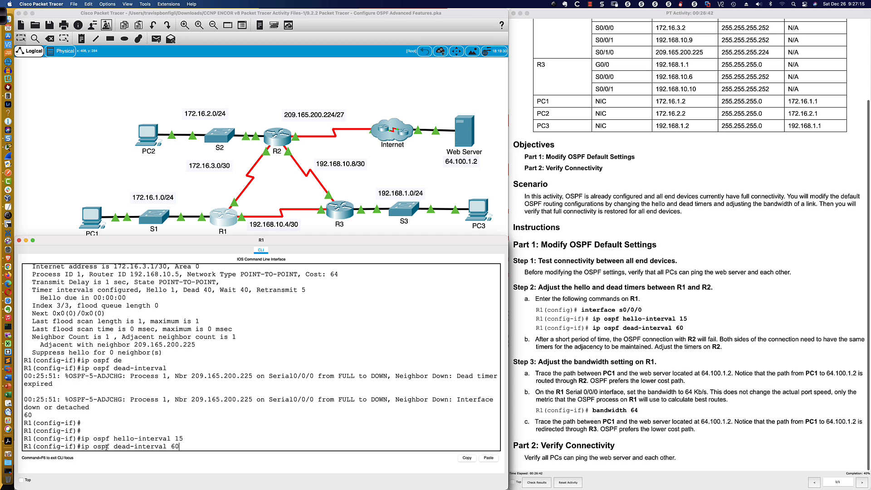
key("Return")
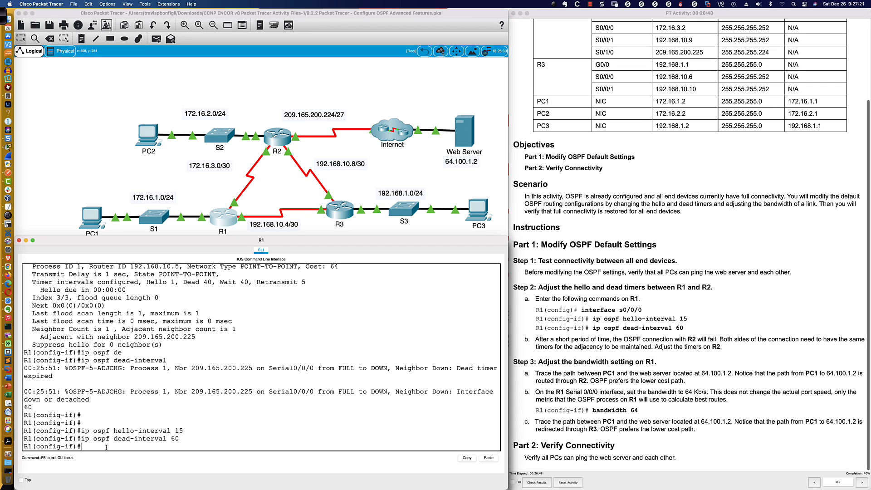
Change the OSPF dead interval on R1's s0/0/0 to 30 seconds
key("Up")
key("BackSpace")
key("BackSpace")
type("30")
key("Return")
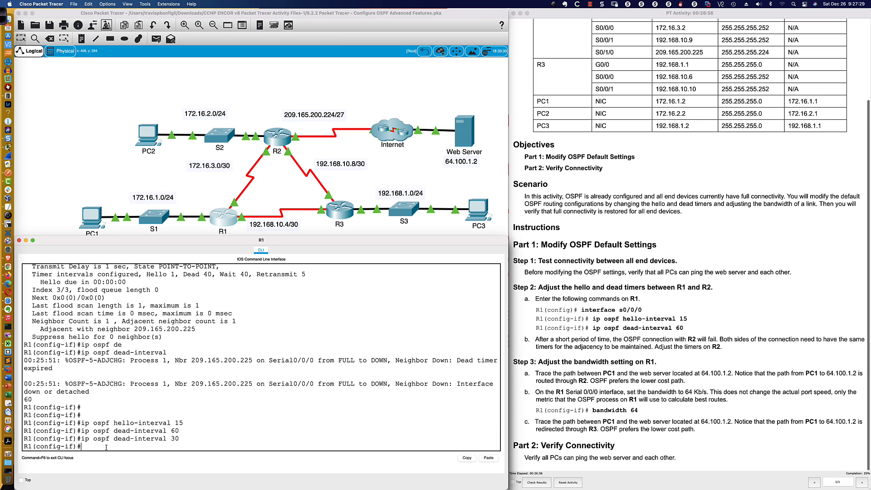
Display the OSPF interface details from configuration mode and check Serial0/0/0's hello, dead and wait timers
key("Up")
key("Up")
key("Up")
key("Up")
key("Up")
key("Return")
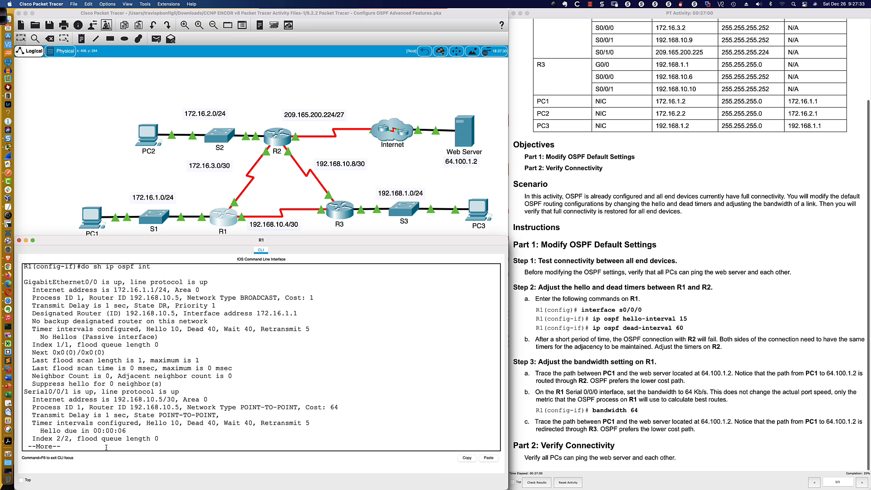
key("space")
key("Return")
key("Return")
key("Return")
key("Return")
key("Return")
key("Return")
key("Return")
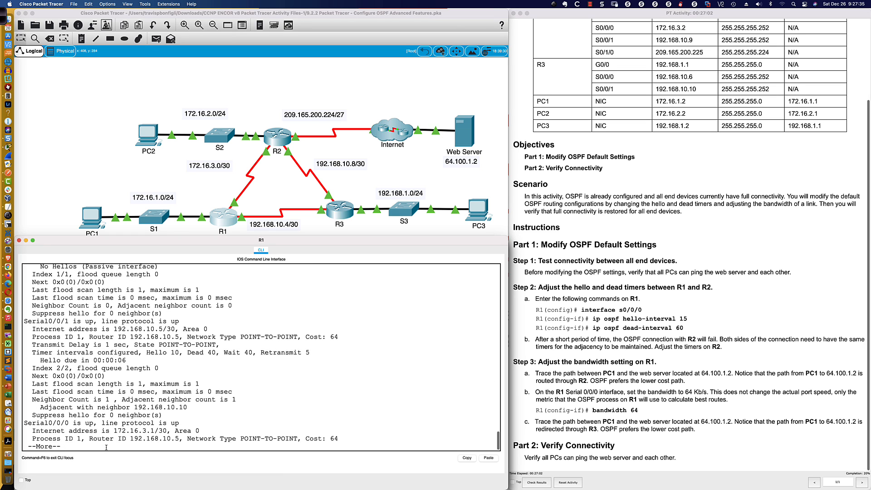
key("Return")
key("Return")
key("Return")
key("Return")
key("Return")
key("Return")
key("Return")
key("Return")
key("Return")
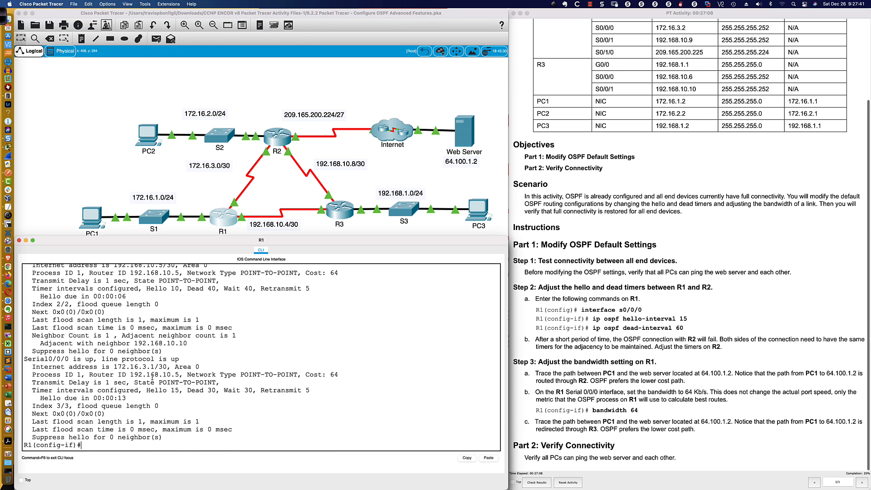
left_click_drag(147, 390, 187, 390)
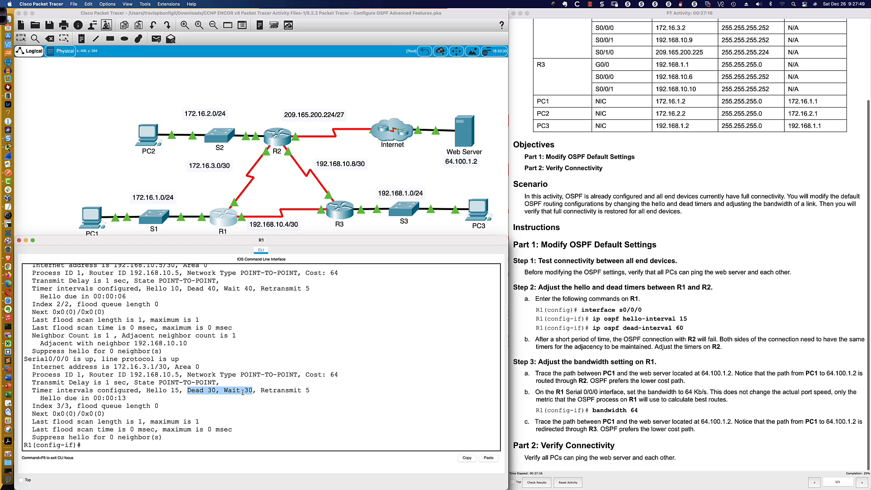
Set the OSPF dead interval on R1's s0/0/0 to 45 seconds
left_click(203, 448)
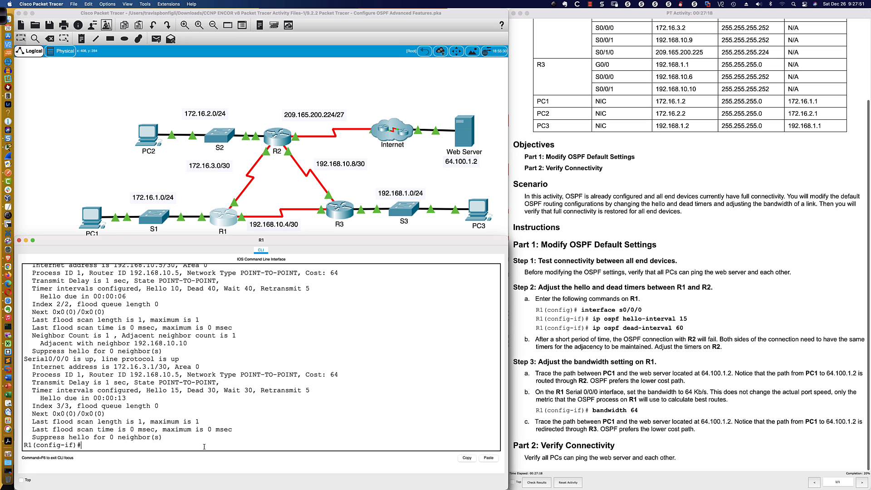
type("ip ospf dead-interval 30")
key("BackSpace")
type("45")
key("Return")
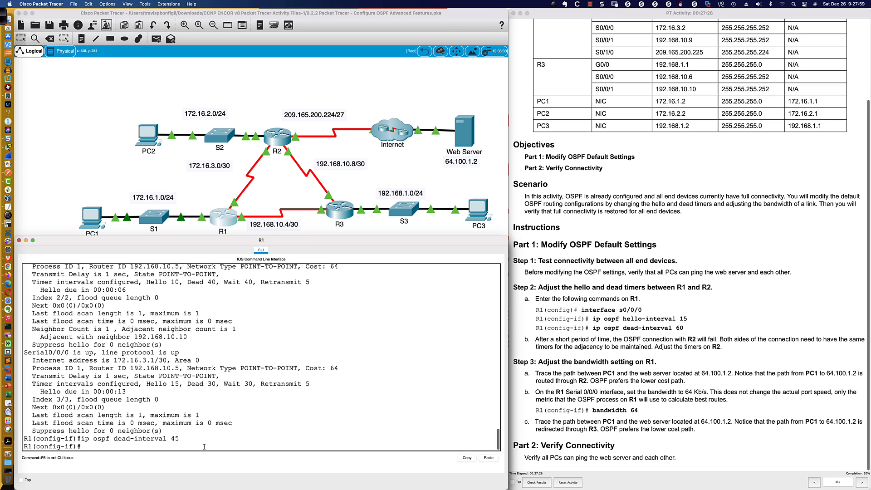
Display the OSPF interface details again and compare Serial0/0/0's dead and wait timers with its hello timer
key("Up")
key("Up")
key("Return")
key("space")
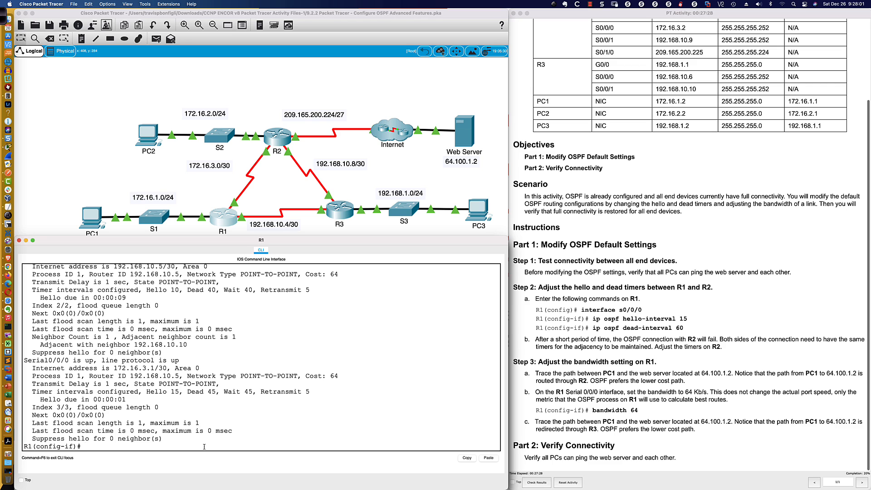
left_click_drag(188, 392, 253, 392)
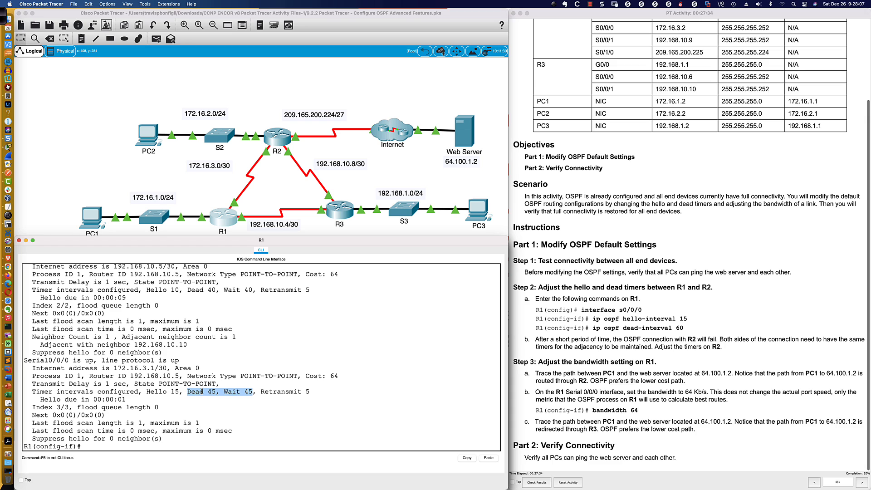
left_click_drag(146, 392, 216, 392)
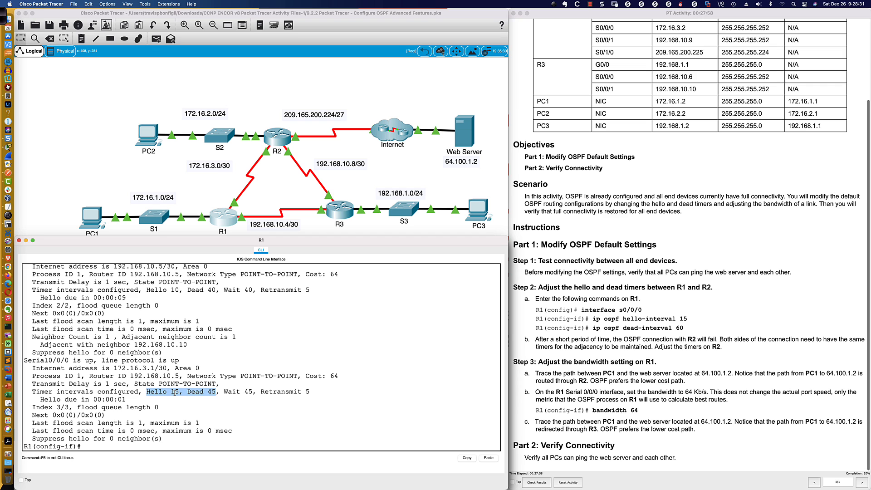
Review the earlier OSPF adjacency-change messages for Serial0/0/0 in R1's command output
scroll(300, 389, "up", 10)
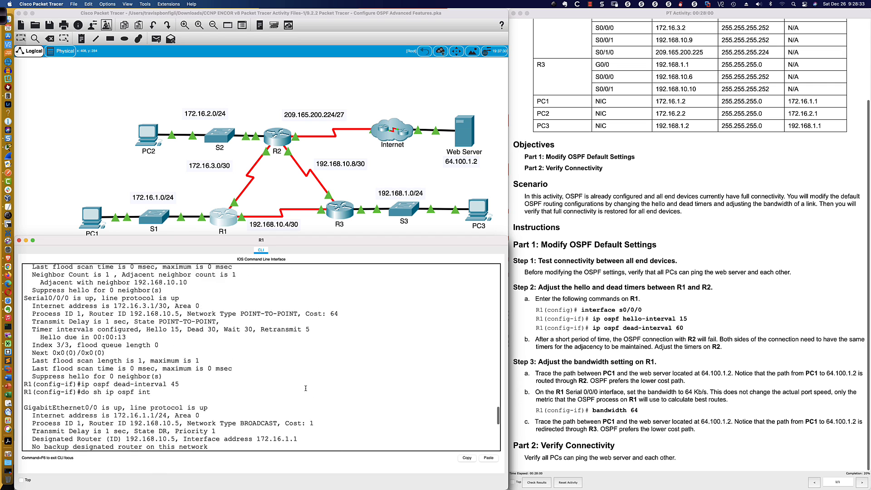
scroll(306, 388, "up", 15)
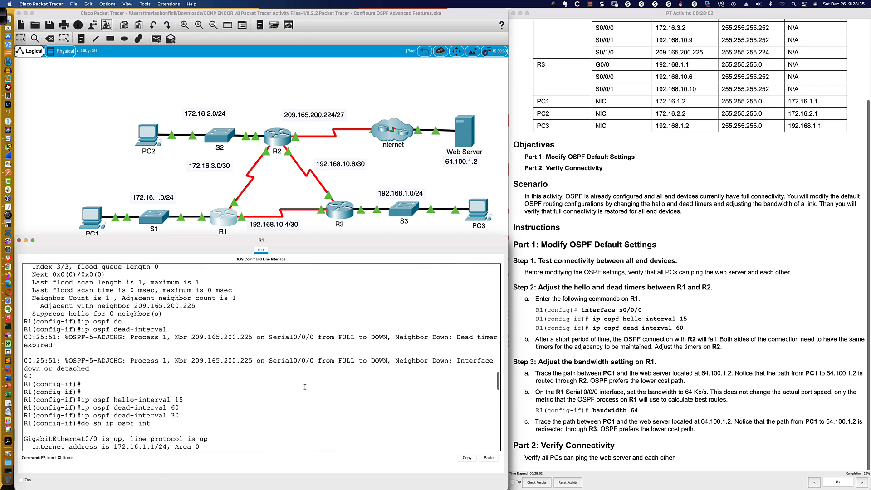
left_click_drag(65, 330, 186, 369)
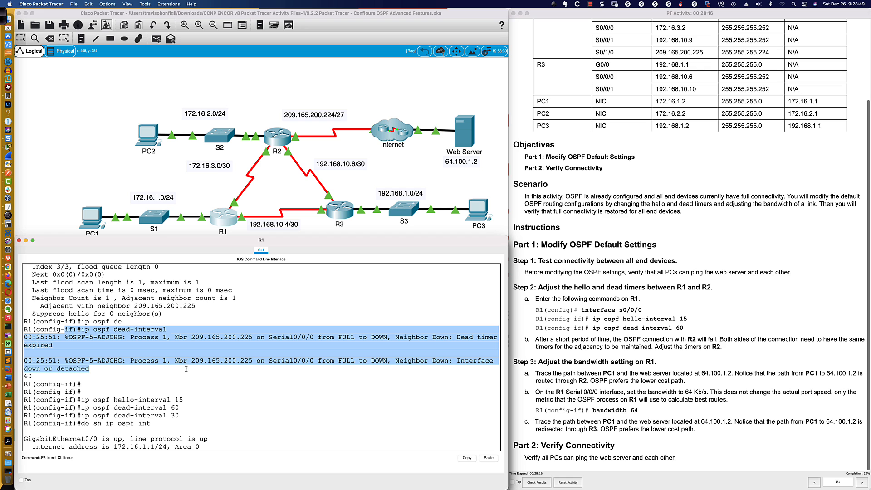
List R1's OSPF neighbors from within interface configuration mode and examine the neighbor ID and its interface
key("space")
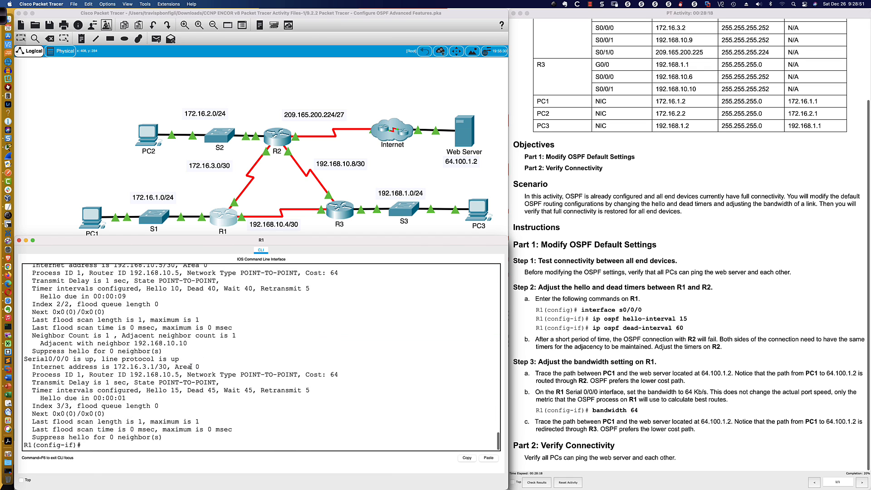
type("do sh ip opsf")
key("BackSpace")
key("BackSpace")
key("BackSpace")
key("BackSpace")
type("spf neigh")
key("Return")
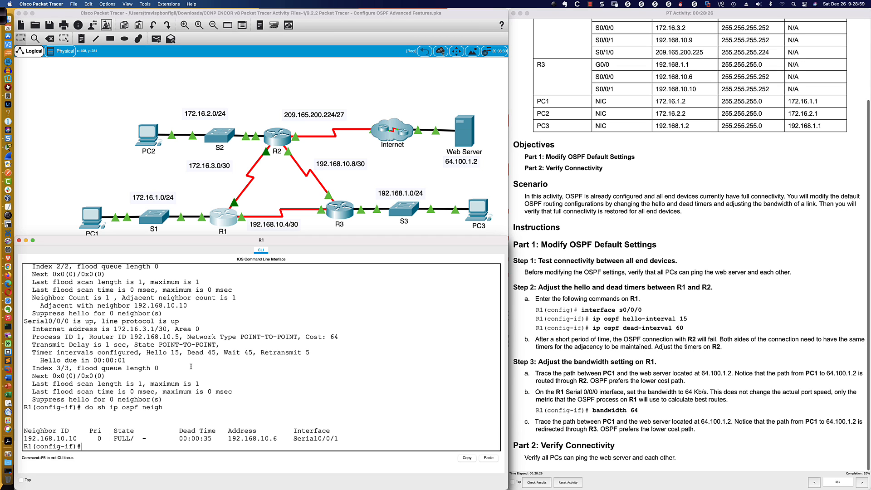
mouse_move(289, 438)
left_mouse_down()
mouse_move(336, 438)
mouse_move(295, 439)
left_mouse_up()
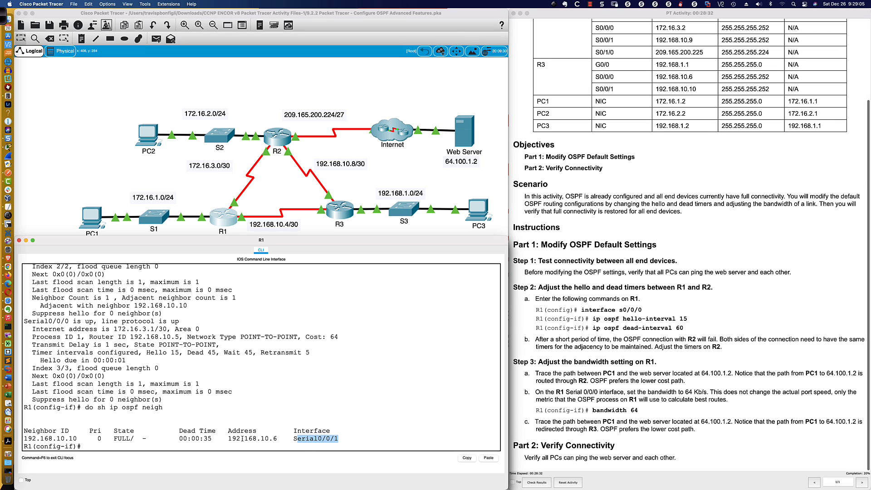
left_click(212, 439)
left_click_drag(24, 439, 76, 439)
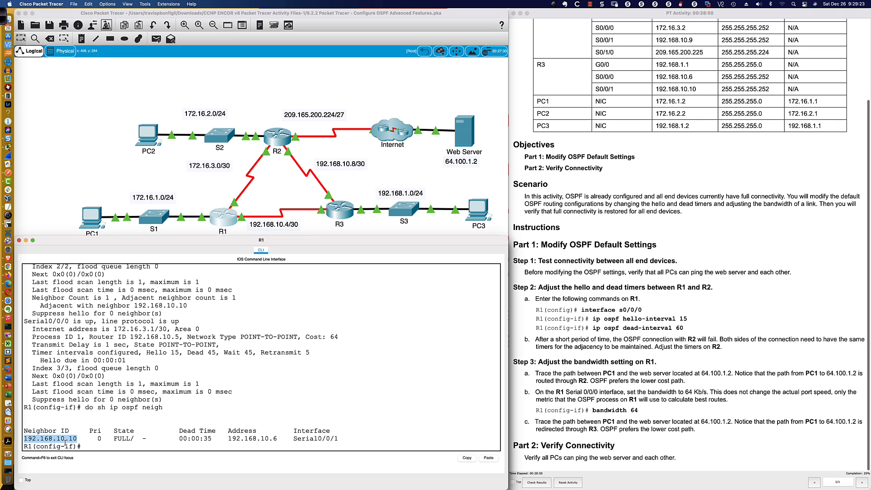
left_click(85, 447)
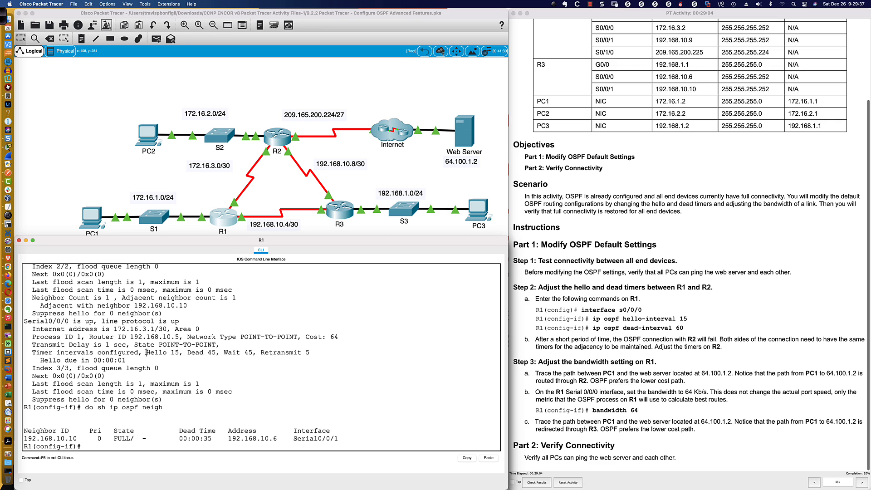
Examine the configured hello and dead timers of Serial0/0/0 in the earlier OSPF interface output
left_click_drag(146, 352, 219, 354)
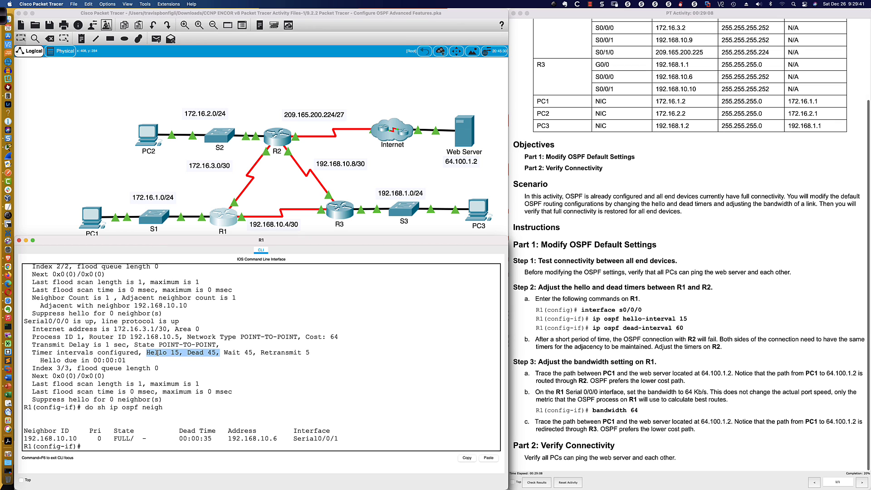
scroll(157, 353, "up", 1)
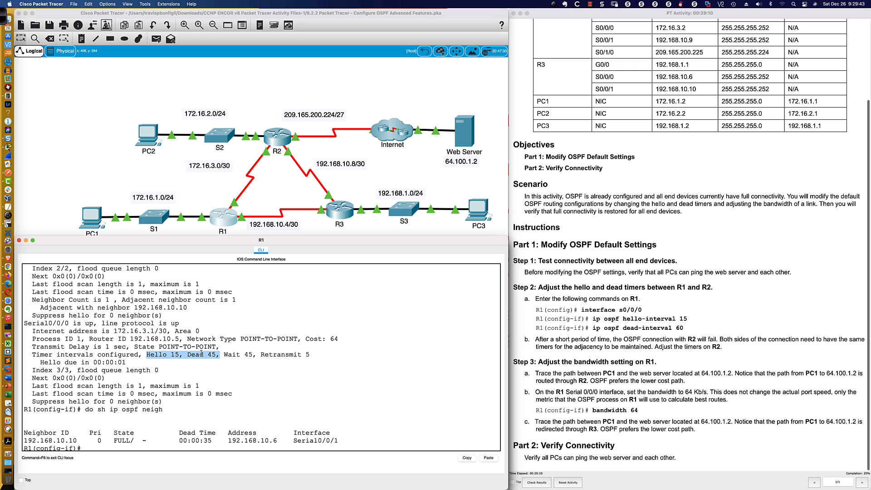
scroll(201, 354, "down", 1)
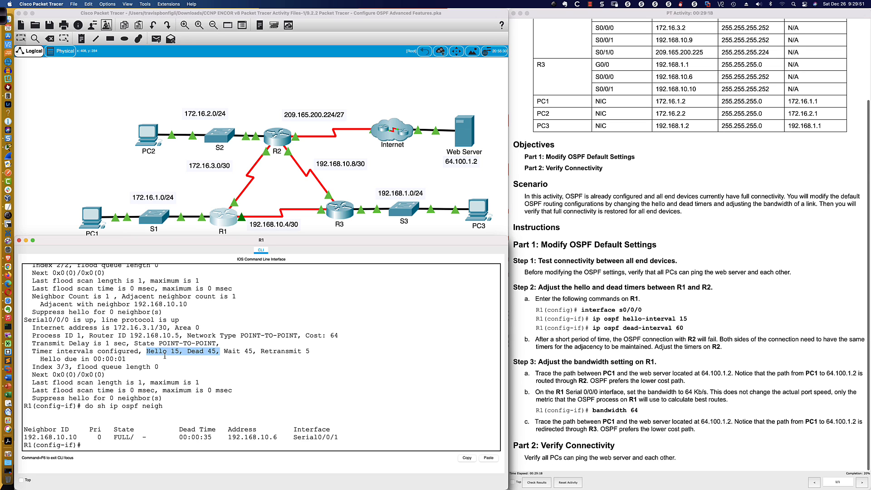
left_click_drag(165, 352, 215, 352)
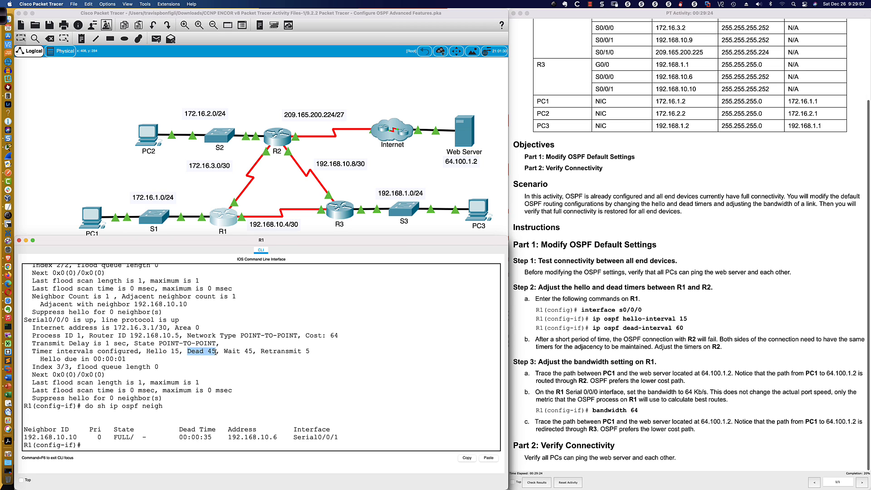
left_click_drag(146, 352, 180, 352)
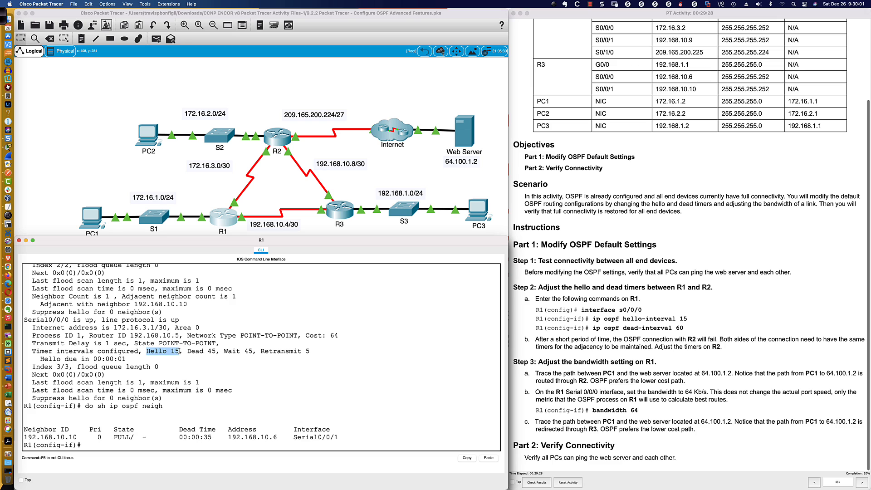
left_click_drag(187, 352, 216, 352)
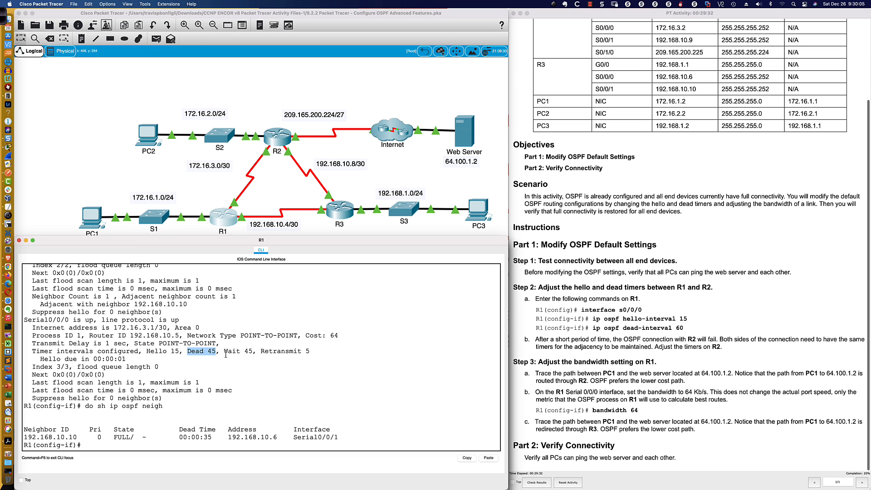
Set the OSPF dead interval on R1's s0/0/0 back to 60 seconds
left_click(104, 444)
key("Up")
key("Up")
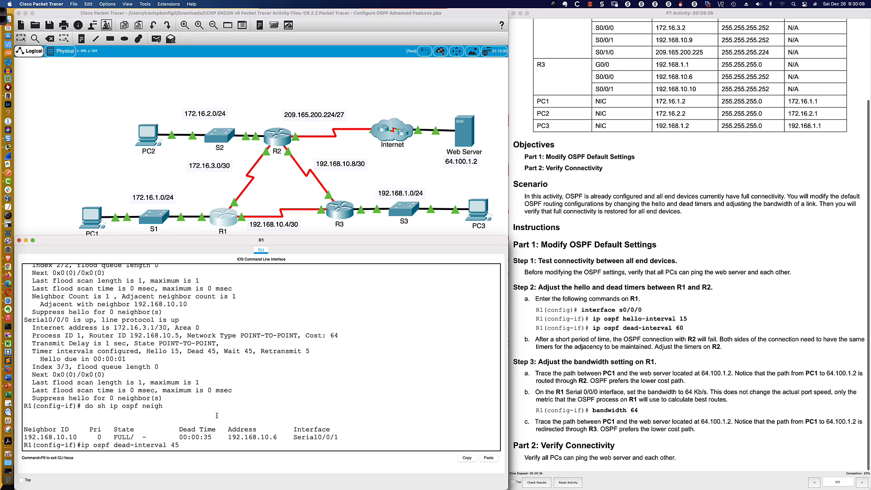
key("BackSpace")
key("BackSpace")
type("60")
key("Return")
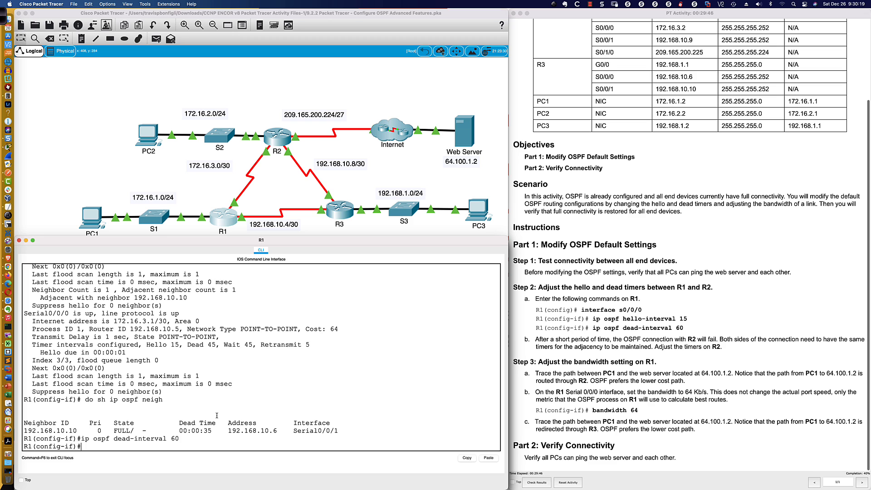
key("Return")
key("Return")
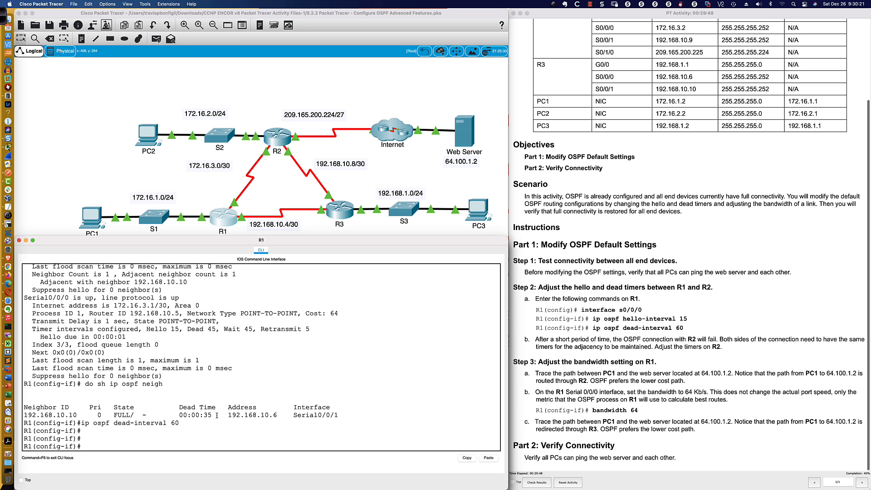
Redisplay the OSPF interface details and verify the hello, dead and wait timers of Serial0/0/0
key("Up")
key("Up")
key("Up")
key("Return")
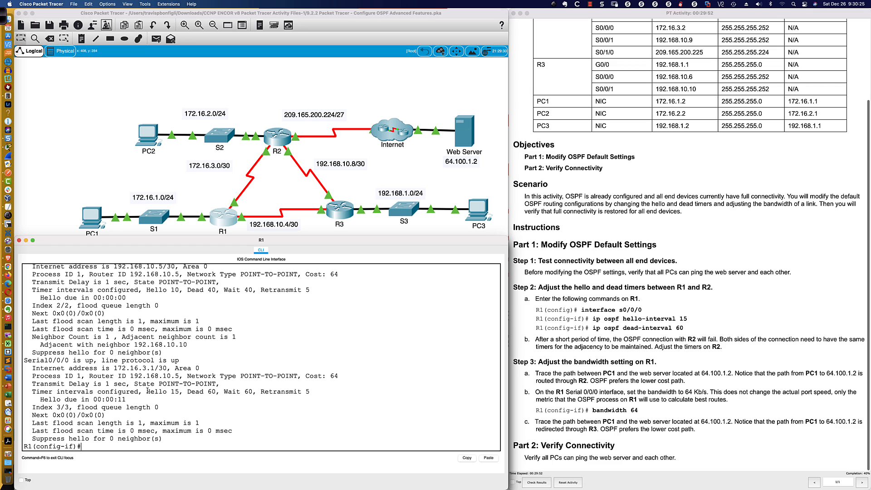
left_click_drag(146, 391, 252, 392)
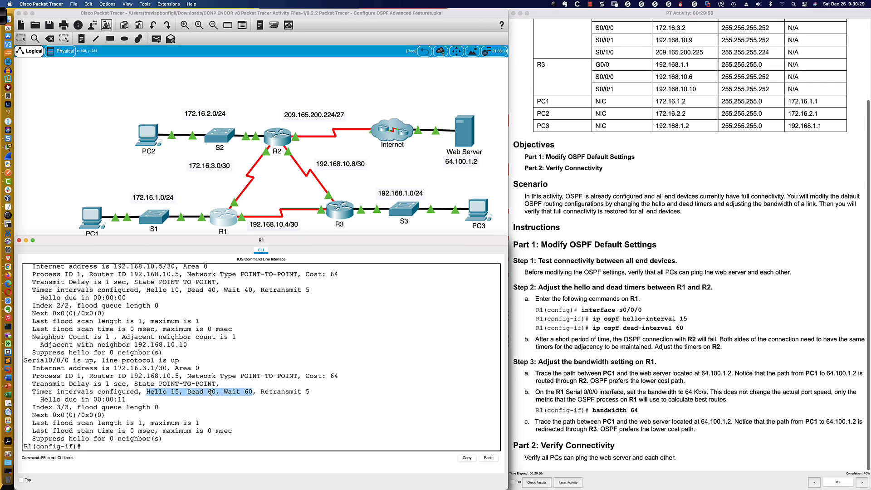
Switch from Packet Tracer to the R8-2811 console session in SecureCRT
left_click(200, 448)
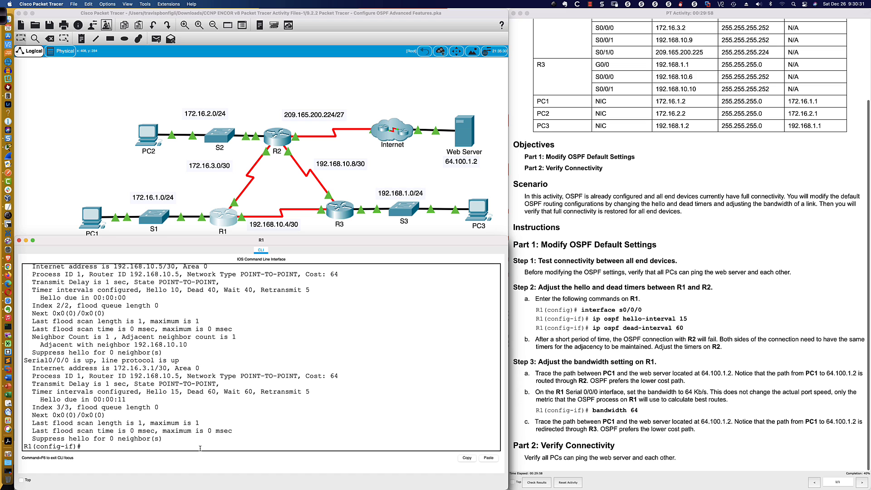
key("super+Tab")
key("super+Tab")
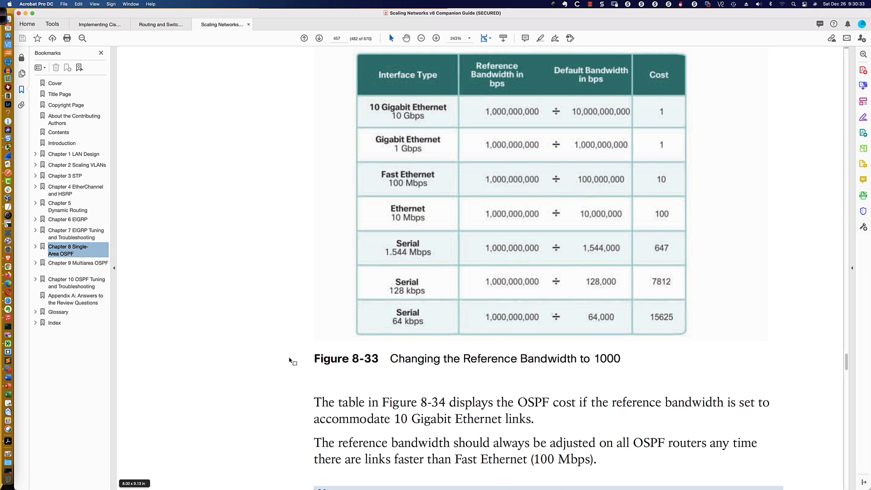
key("super+Tab")
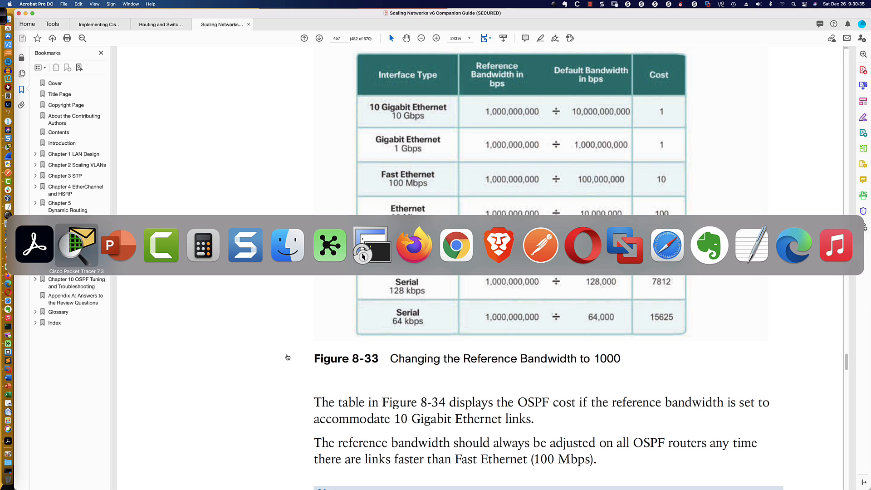
key("super+Tab")
left_click(380, 255)
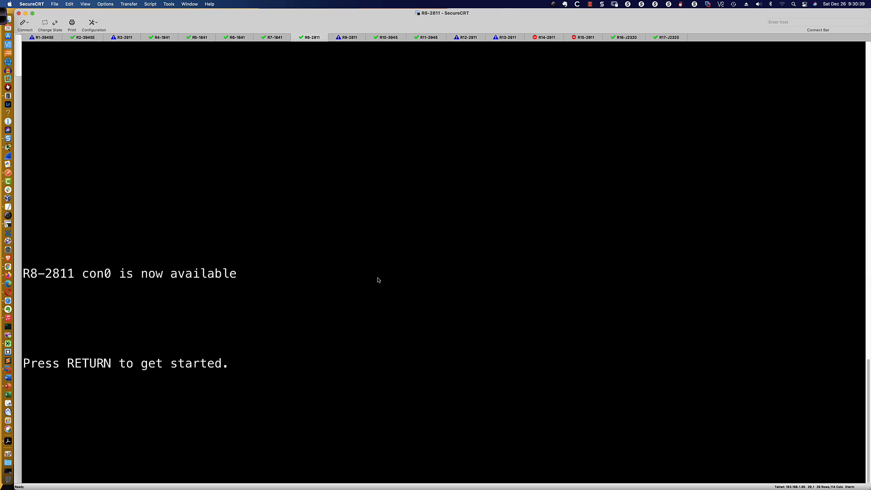
Wake the R8-2811 console, enter privileged mode and start global configuration
key("Return")
key("Return")
key("Return")
key("Return")
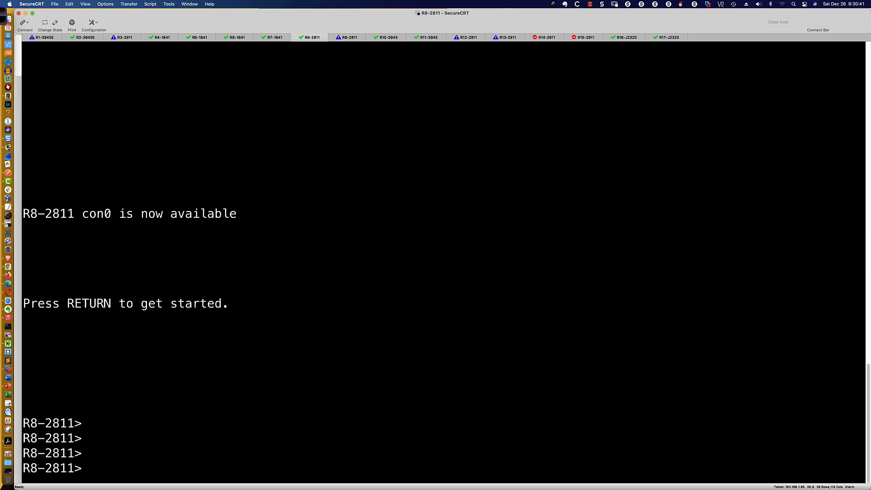
type("en")
key("Return")
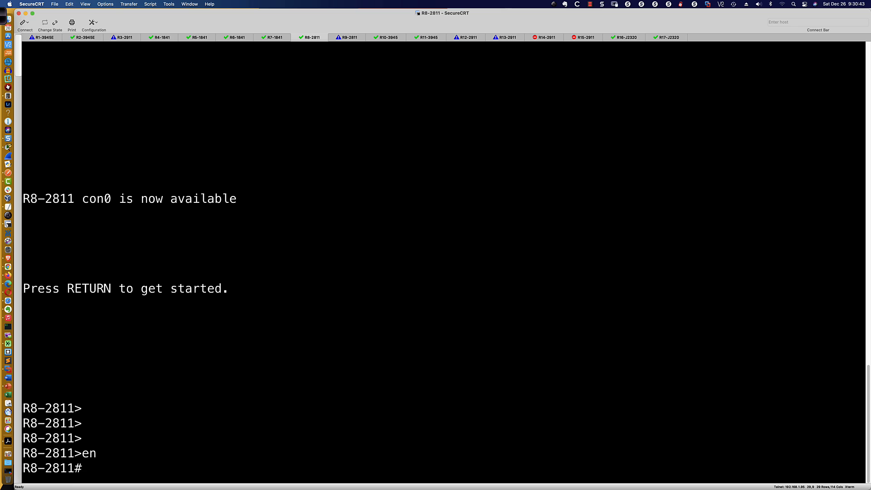
type("con f t")
key("Return")
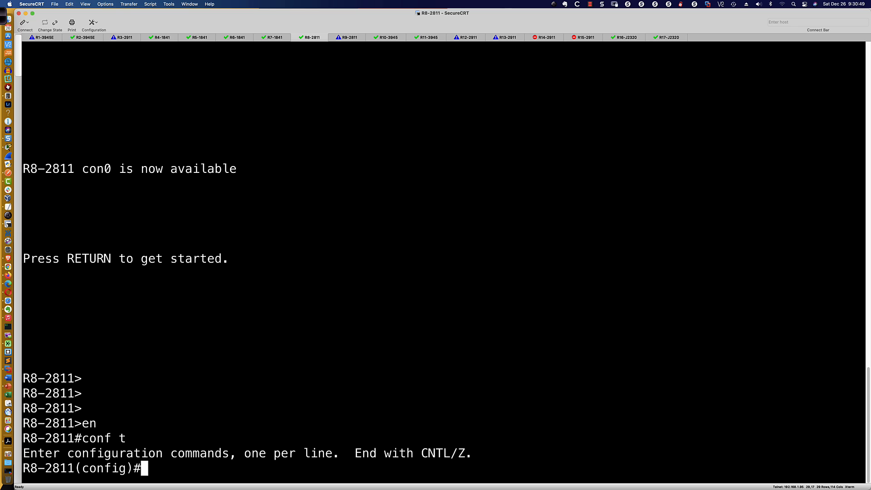
Start OSPF process 10 on R8-2811 and include network 0.0.0.0 0.0.0.0 in area 0
type("router ospf 10")
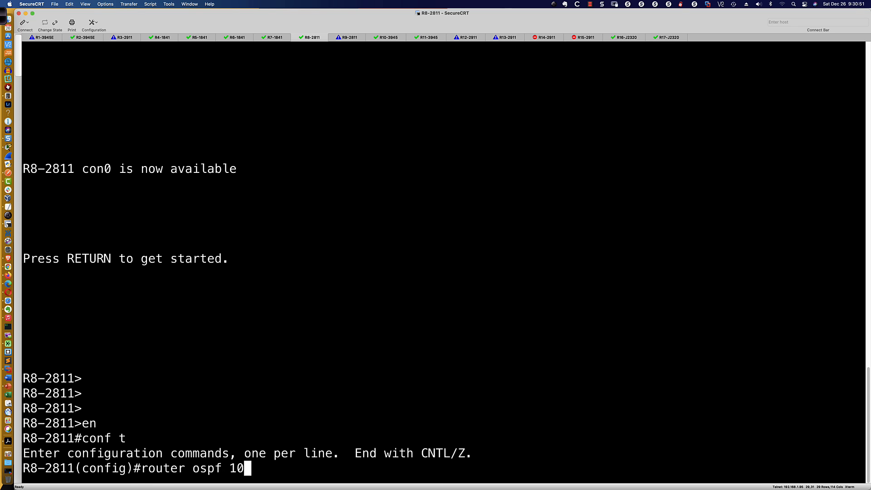
key("Return")
type("net")
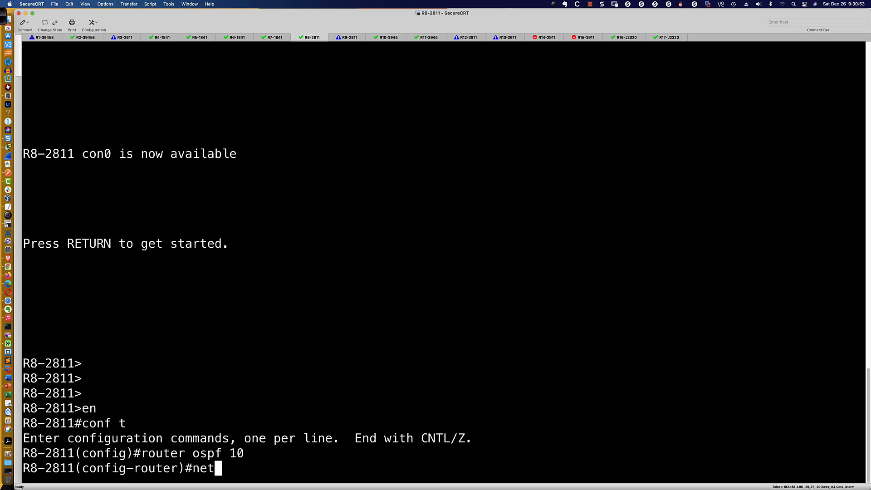
key("Tab")
type("0.0.0.0")
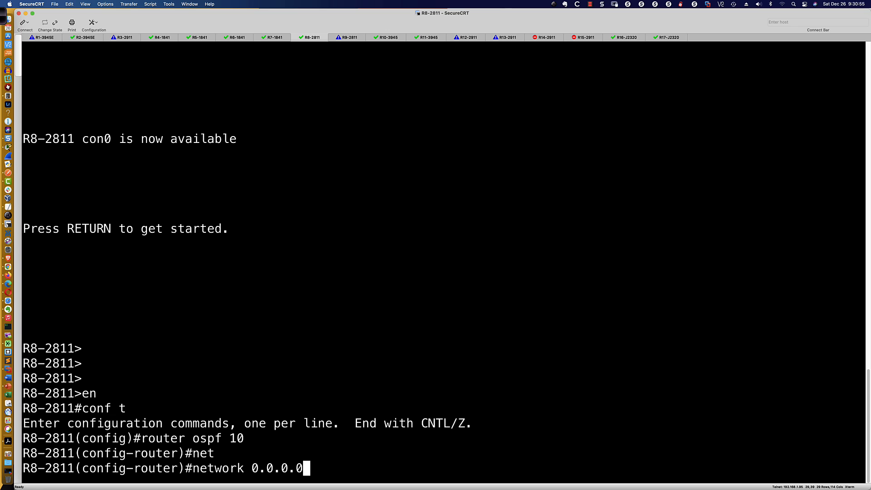
type(" 0.0.0.0")
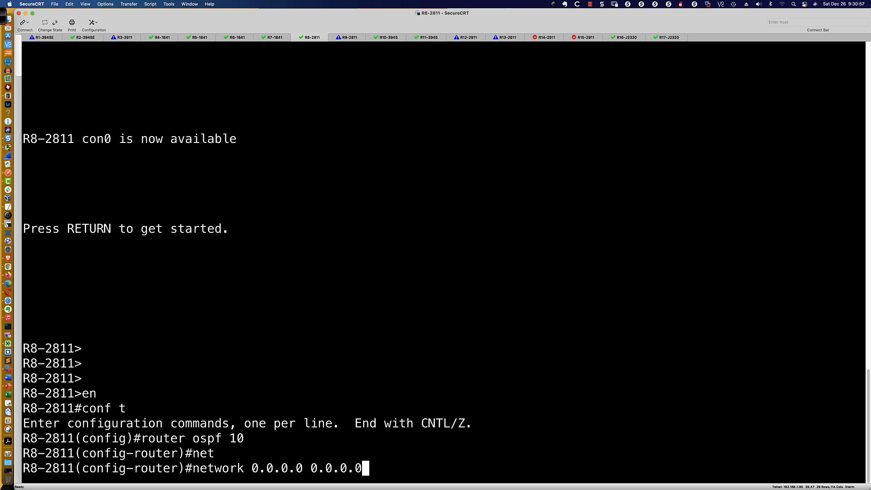
type(" area 0")
key("Return")
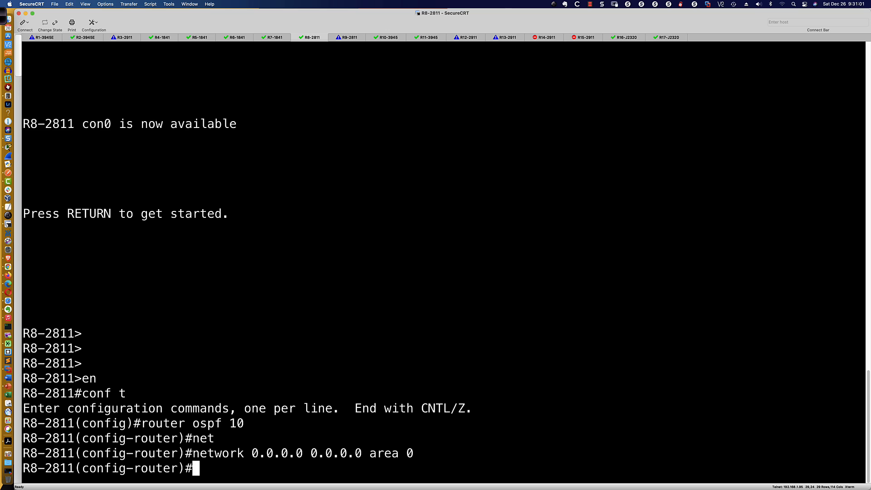
On interface s0/0/0, try to assign 10.8.9.8 with mask 255.255.255.0 and enable the interface with no shut
type("int s0/0/0")
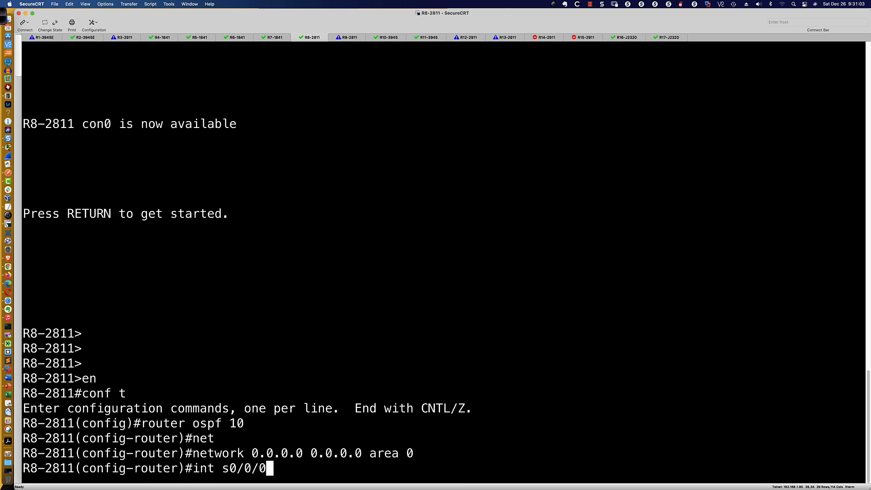
key("Return")
type("ip add ")
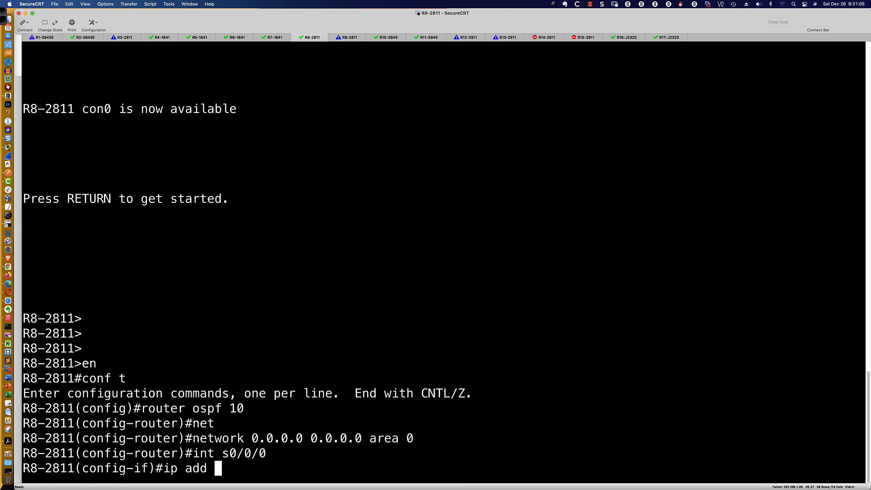
type("10.8.9.8")
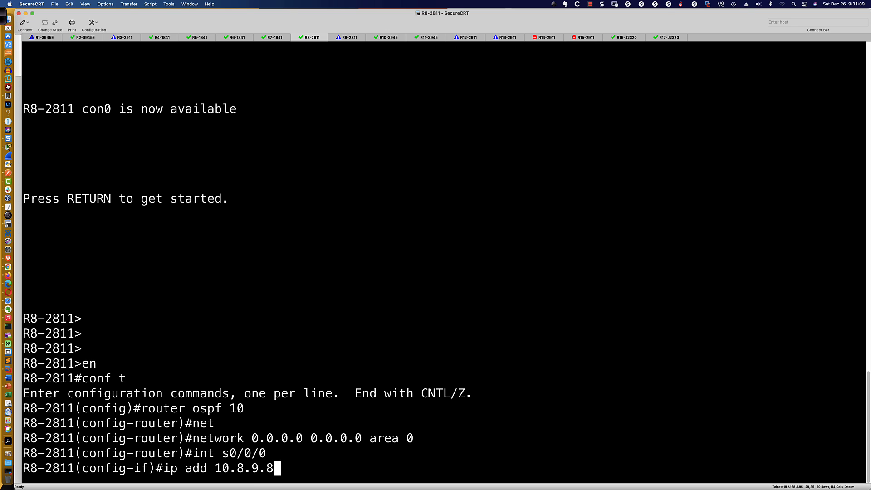
type(" 255.25")
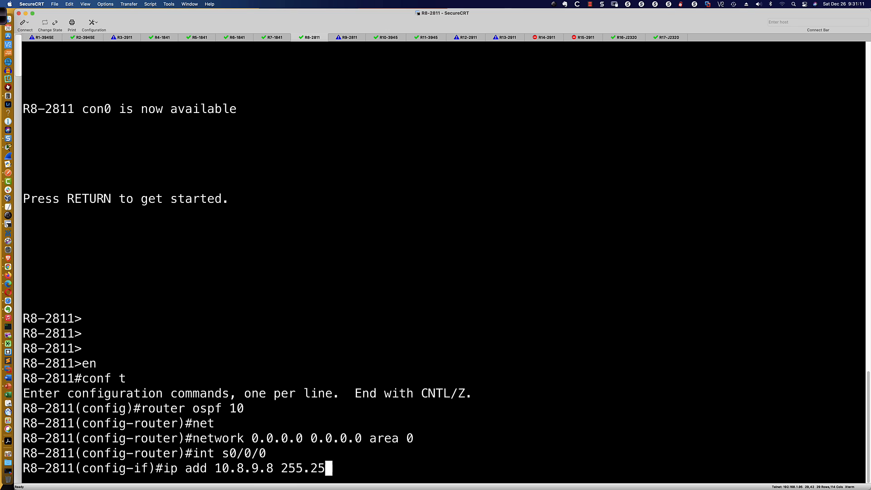
type("5.255.0")
key("Return")
type("no sh")
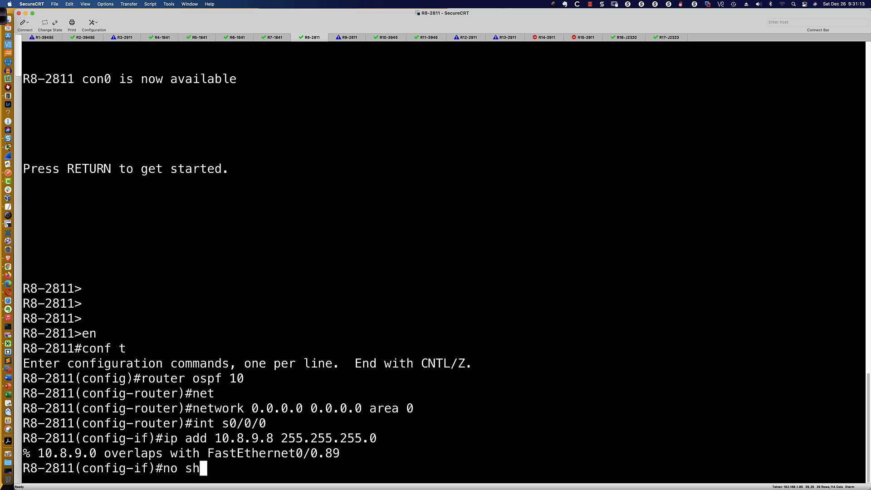
type("ut")
key("Return")
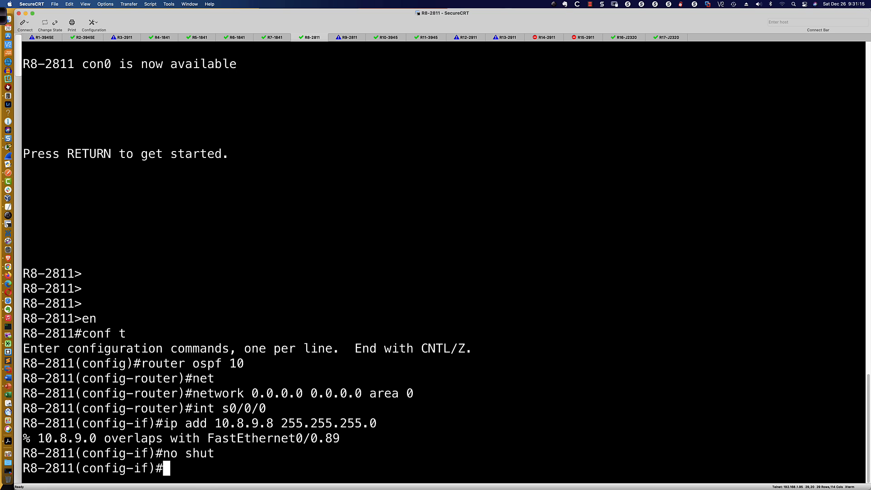
Try again to assign 10.8.9.8 255.255.255.0 to s0/0/0 by reusing the earlier address command
key("Up")
key("Up")
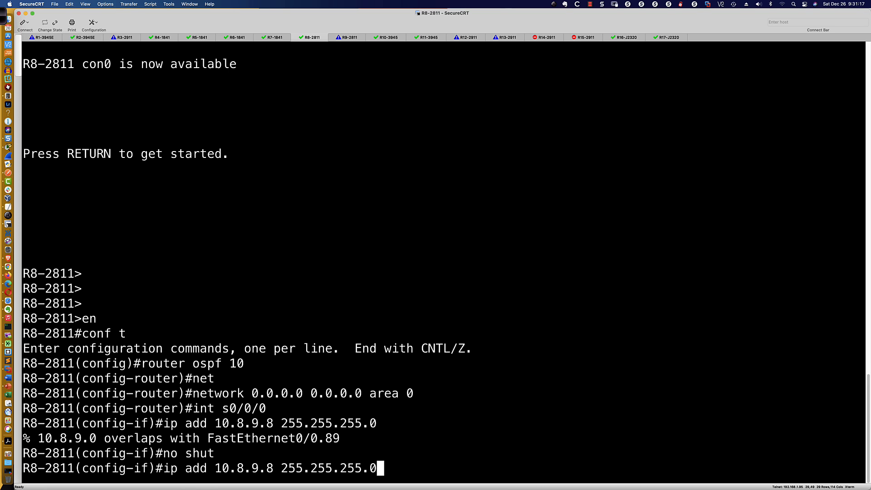
key("BackSpace")
key("BackSpace")
key("BackSpace")
key("BackSpace")
key("BackSpace")
key("BackSpace")
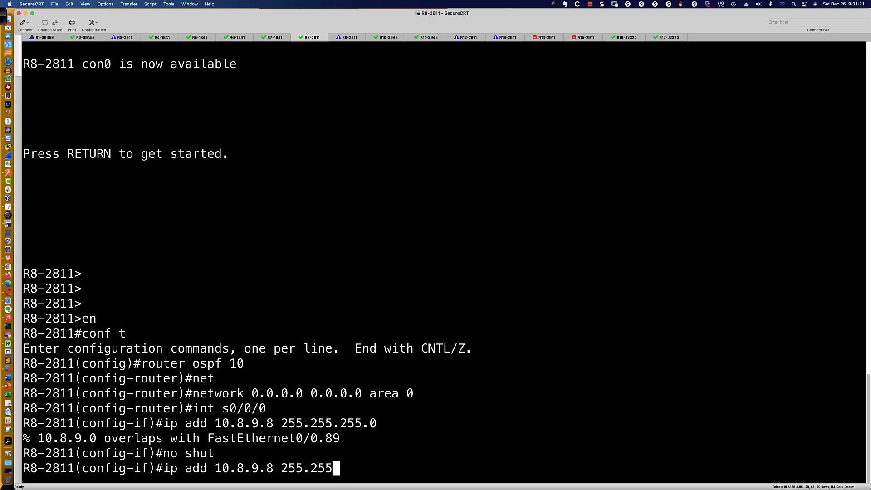
type(".255.")
type("0")
key("Return")
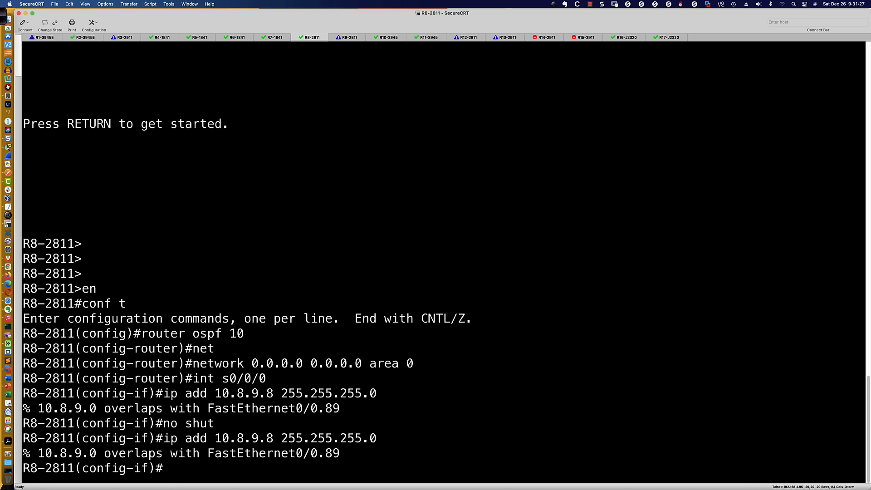
Display the brief IP interface summary on R8-2811 and page through it to check which addresses are in use
type("dos ")
type("sh ip int bri")
key("Return")
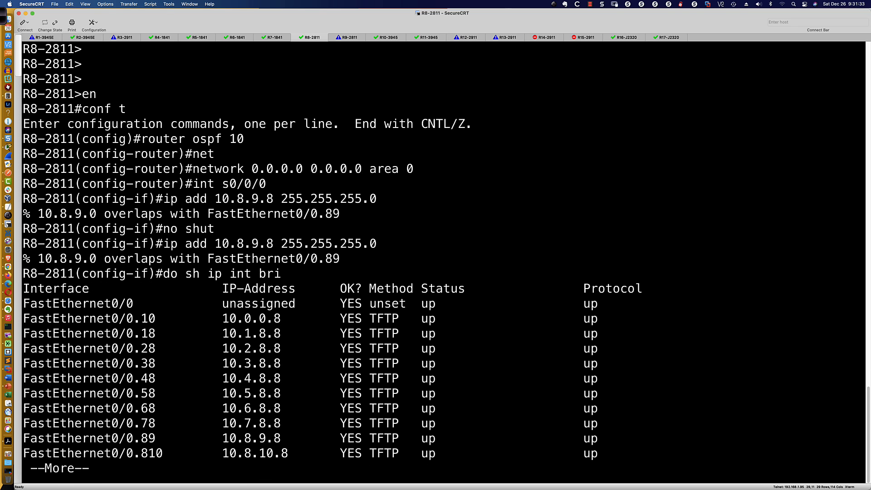
key("space")
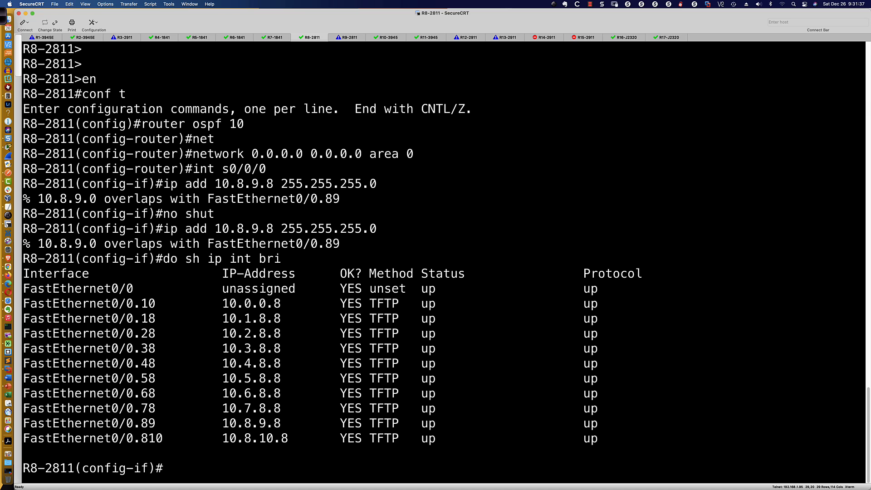
Display the OSPF interface details on R8-2811 and page on to the FastEthernet subinterfaces
type("do sh ip")
type(" i")
key("BackSpace")
key("BackSpace")
key("BackSpace")
type("ip p")
key("BackSpace")
type("ospf int")
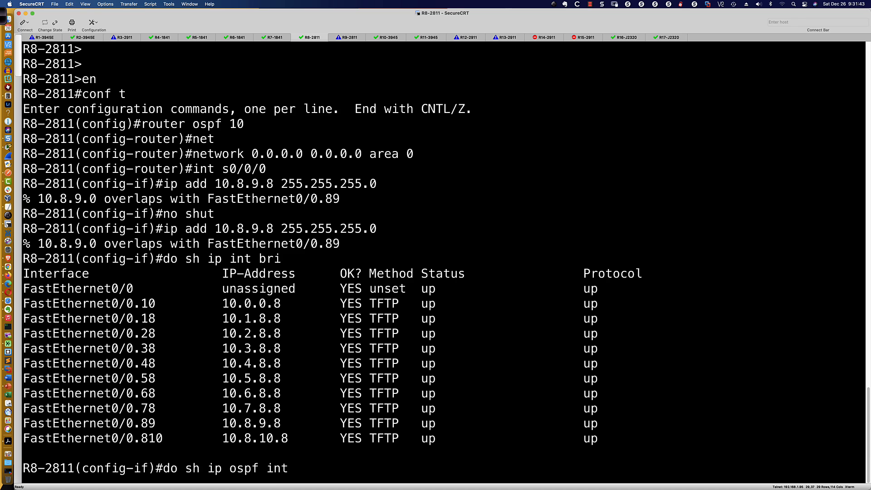
key("Return")
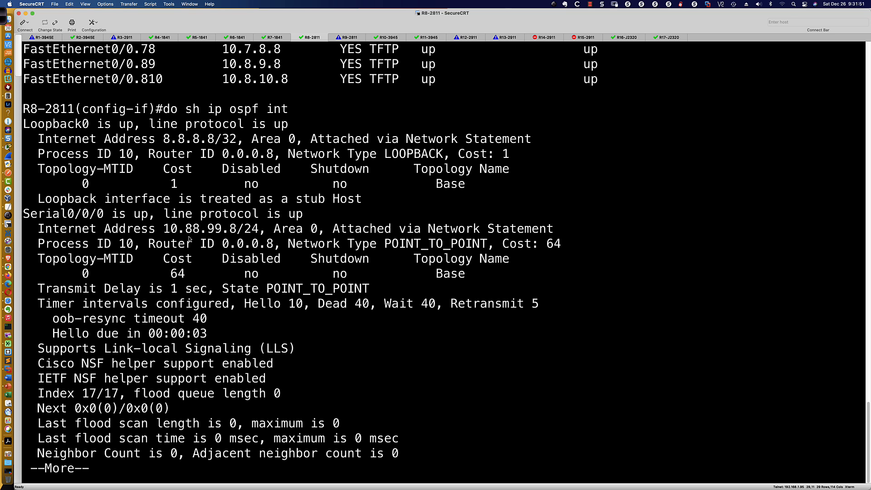
key("Return")
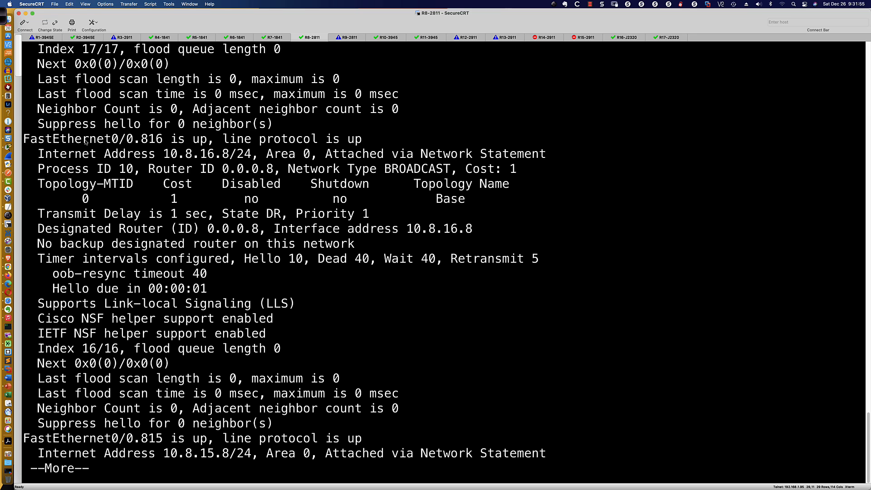
Examine FastEthernet0/0.816's network type and its hello, dead and wait timers, and quit the OSPF listing
left_click_drag(47, 141, 183, 141)
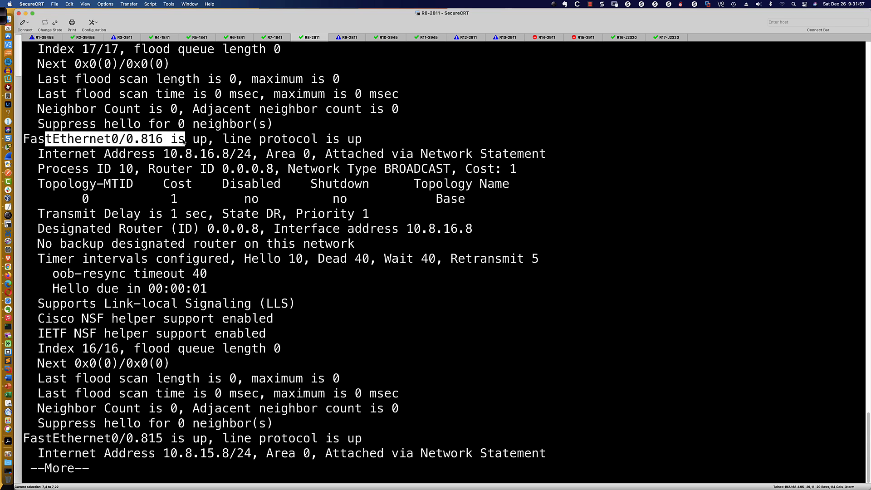
left_click_drag(290, 169, 454, 171)
left_click_drag(244, 259, 443, 262)
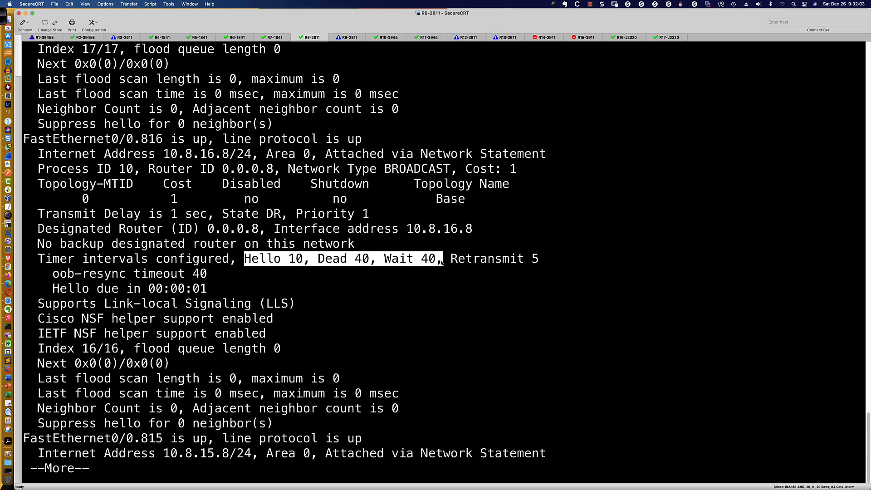
type("q")
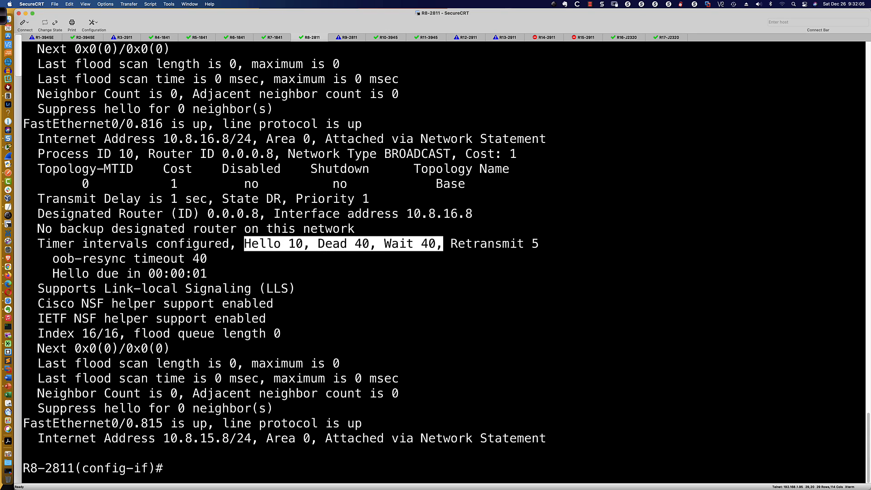
type("int fa0/0.816")
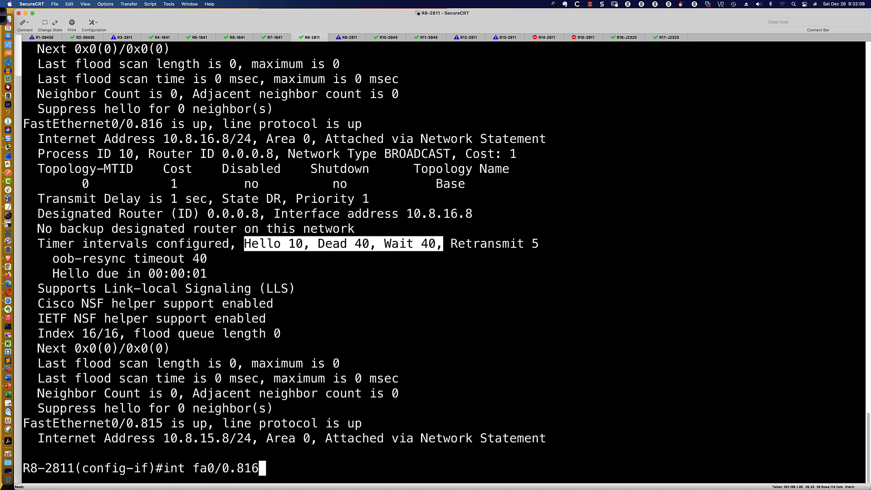
On subinterface fa0/0.816, check the permitted OSPF hello-interval range and set the hello interval to 5 seconds
key("Return")
type("ip ospf ")
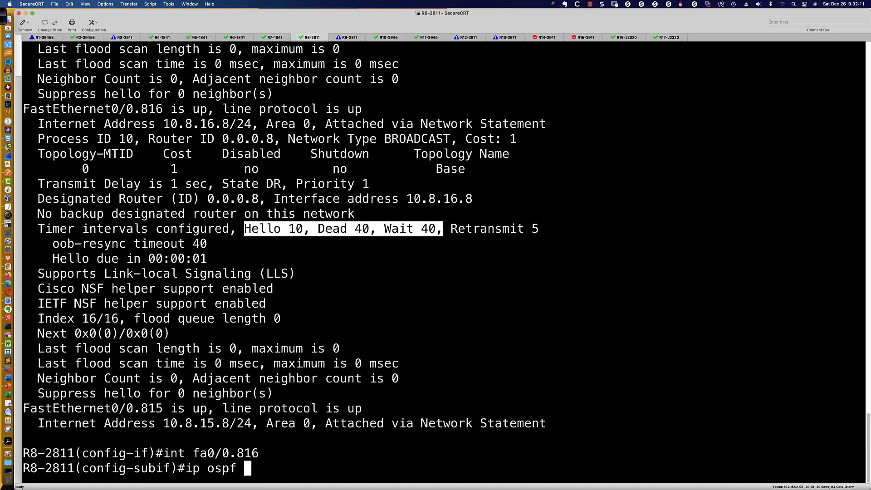
type("hell")
key("Tab")
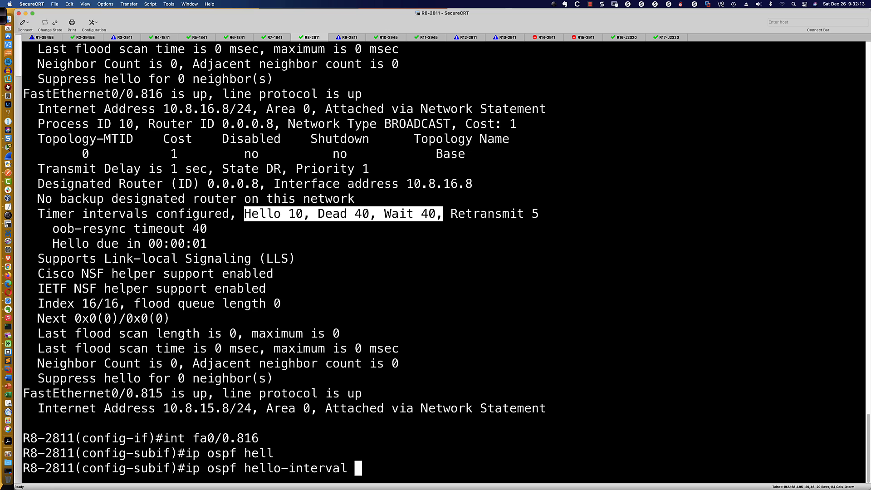
type("?")
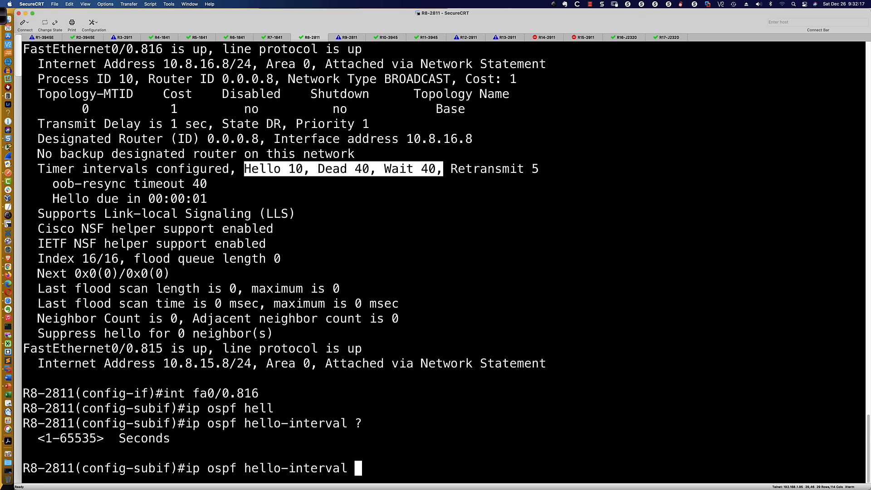
type("5")
key("Return")
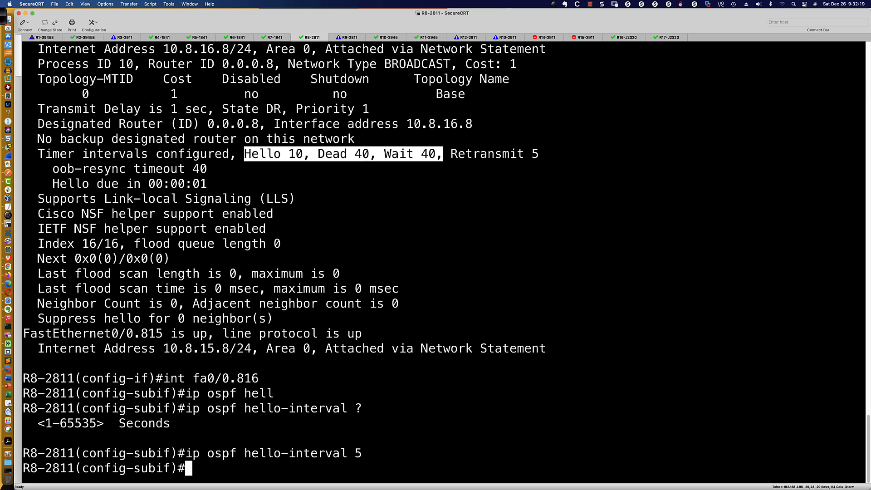
Display the OSPF interface details again on R8-2811 and page on to FastEthernet0/0.816's timer intervals
key("Up")
key("Up")
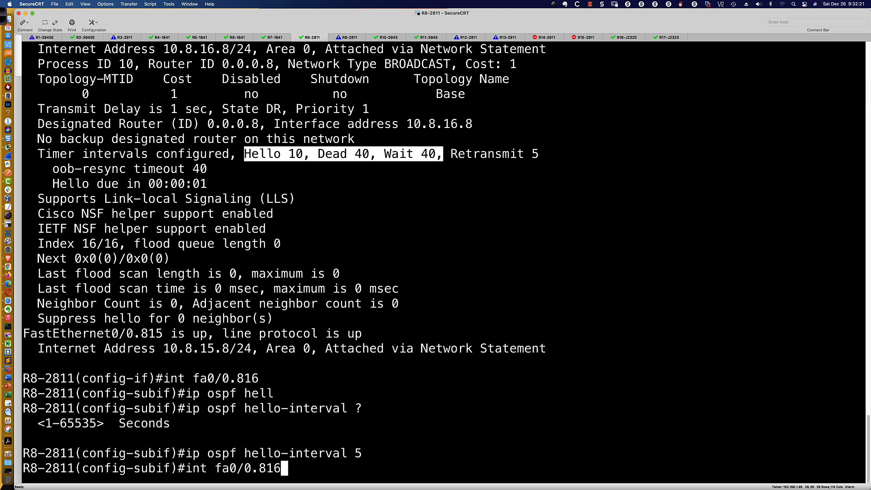
key("Up")
key("Return")
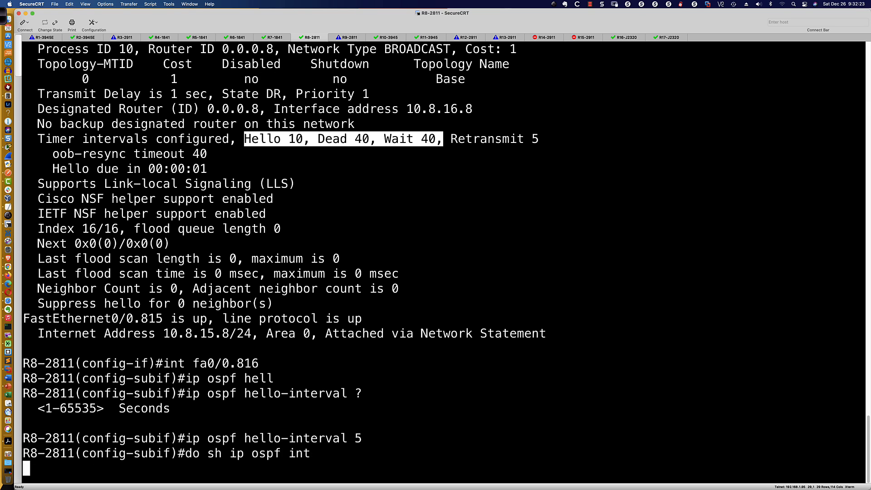
key("Return")
key("Return")
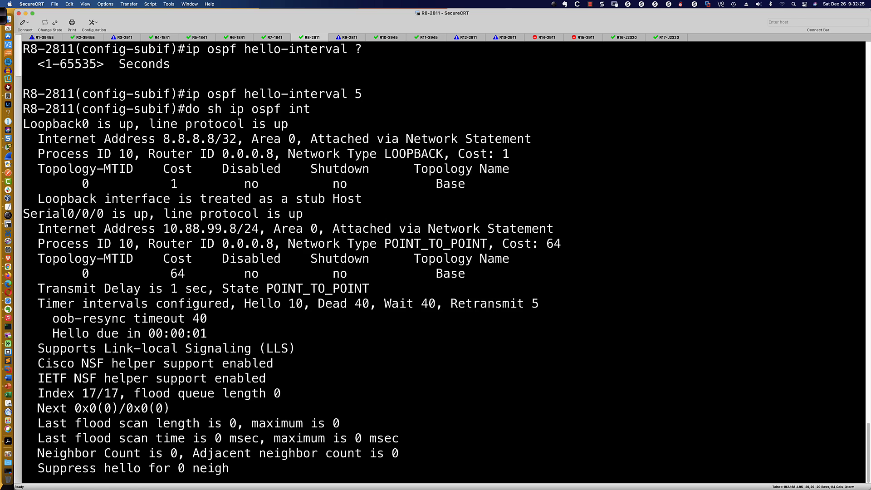
key("Return")
key("Return")
key("Return")
key("Return")
key("Return")
key("Return")
key("Return")
key("Return")
key("Return")
key("Return")
key("Return")
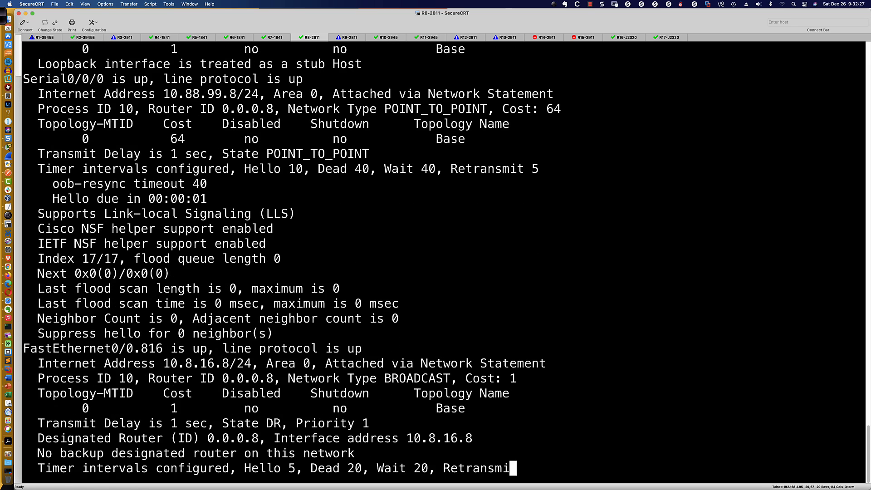
key("Return")
key("Return")
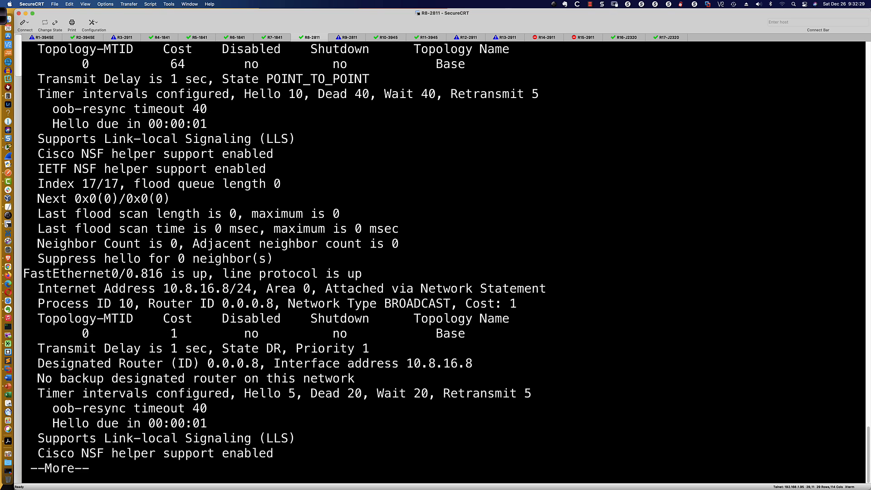
key("Return")
key("Return")
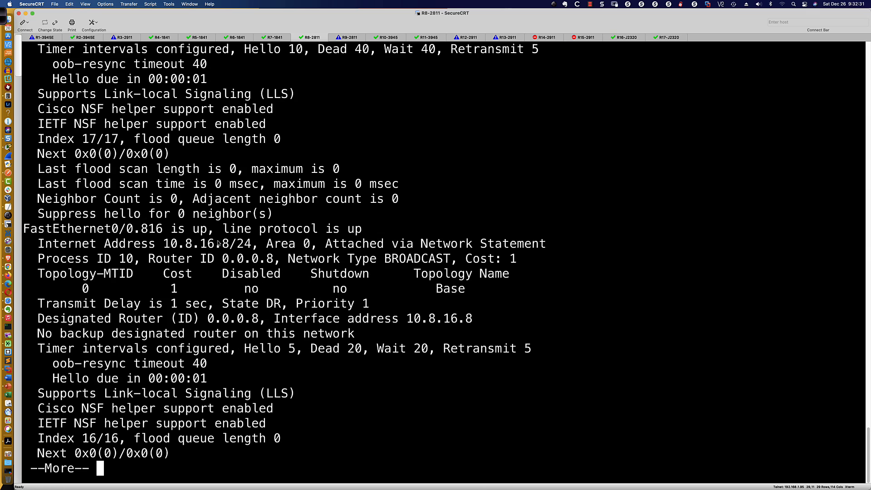
Examine FastEthernet0/0.816's hello, dead and wait timers, and leave the OSPF listing
left_click_drag(243, 349, 326, 356)
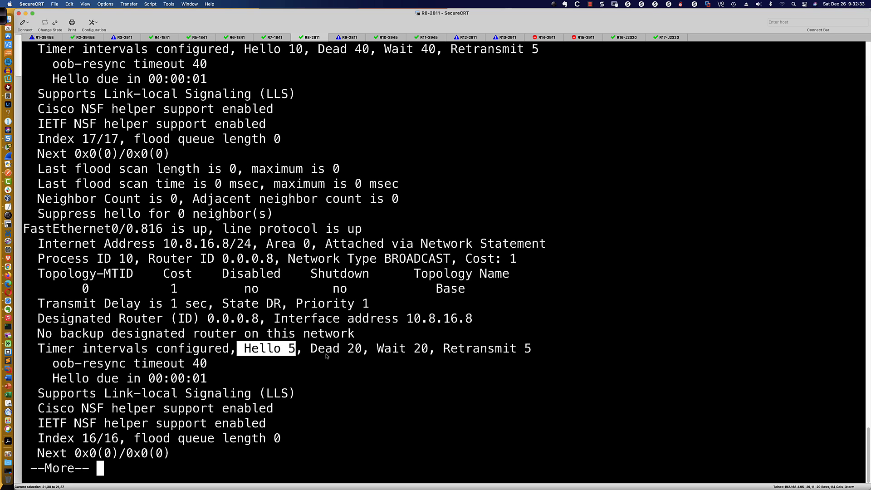
left_click_drag(423, 358, 429, 357)
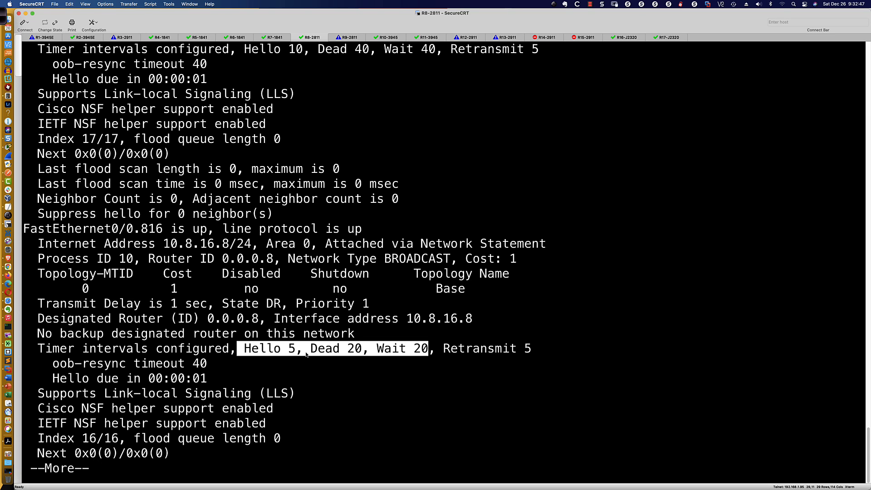
left_click(262, 354)
left_click_drag(244, 353, 296, 353)
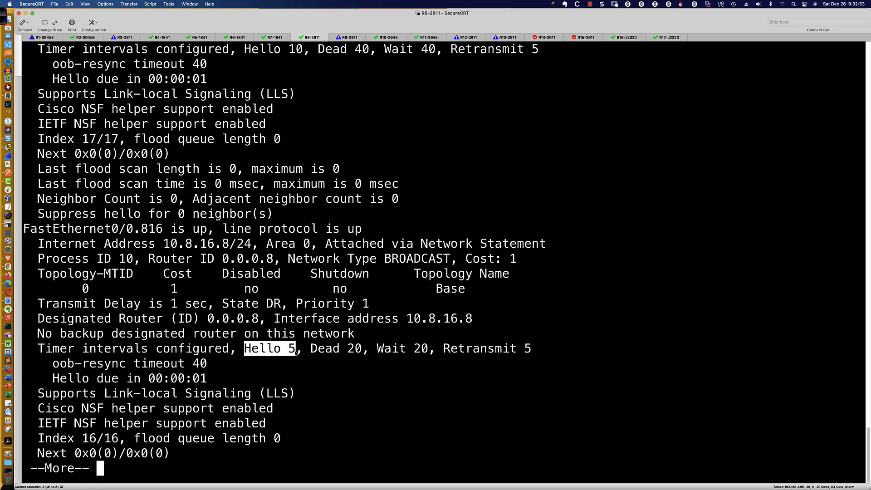
left_click_drag(296, 353, 363, 353)
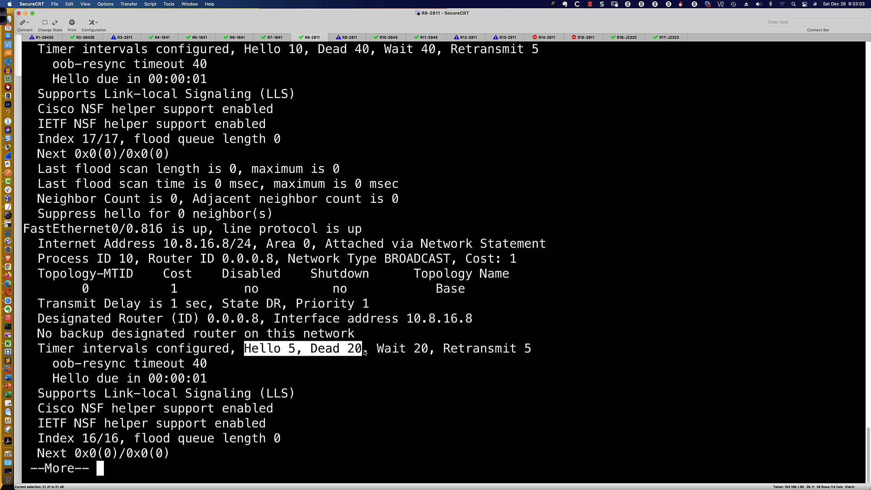
left_click_drag(367, 352, 368, 352)
key("space")
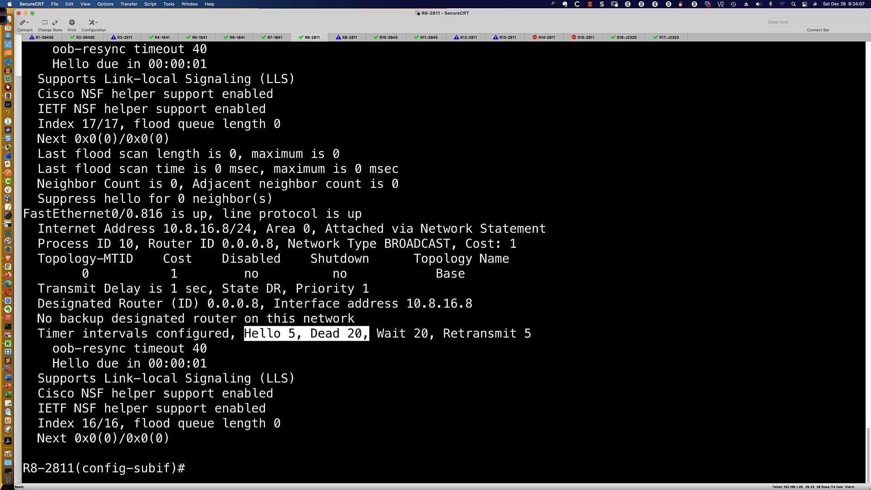
Set the OSPF dead interval on subinterface fa0/0.816 to 120 seconds
key("Up")
key("Up")
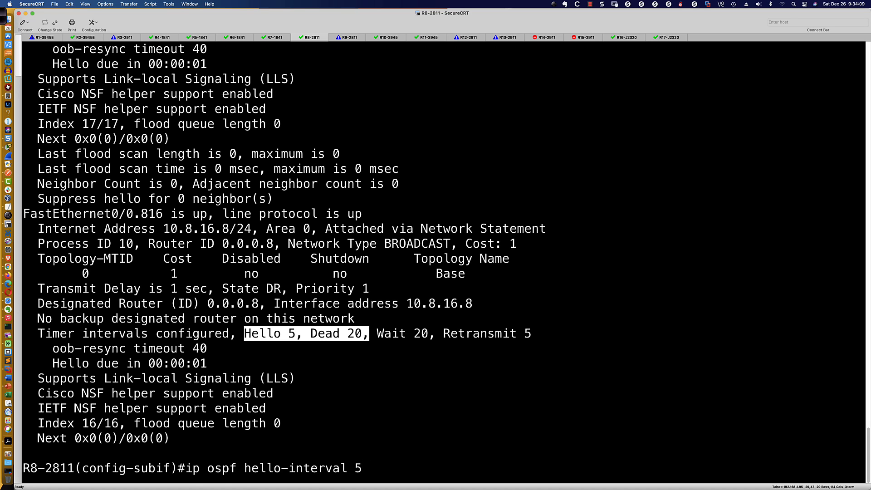
key("BackSpace")
key("BackSpace")
key("BackSpace")
key("BackSpace")
key("BackSpace")
key("BackSpace")
key("BackSpace")
key("BackSpace")
key("BackSpace")
key("BackSpace")
key("BackSpace")
key("BackSpace")
key("BackSpace")
key("BackSpace")
key("BackSpace")
type("dead")
key("Tab")
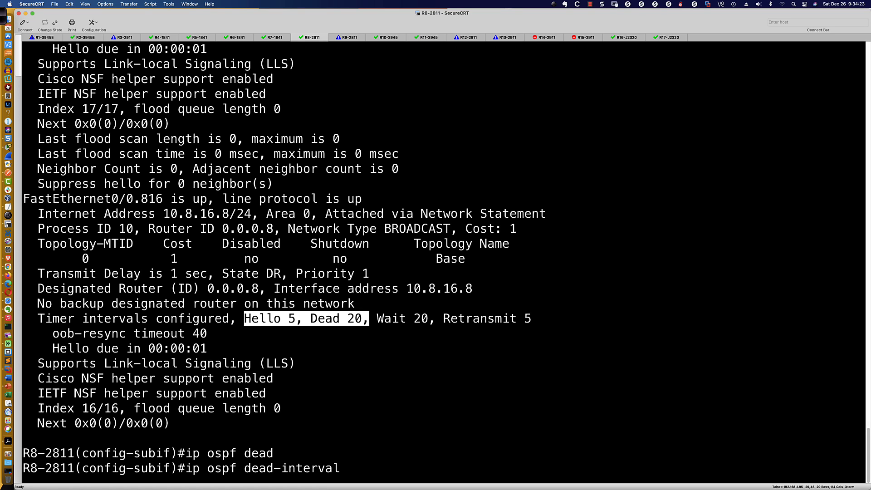
type("120")
key("Return")
Redisplay the OSPF interface details, check FastEthernet0/0.816's hello, dead and wait timers, and quit the listing
type("do sh ip ospf int")
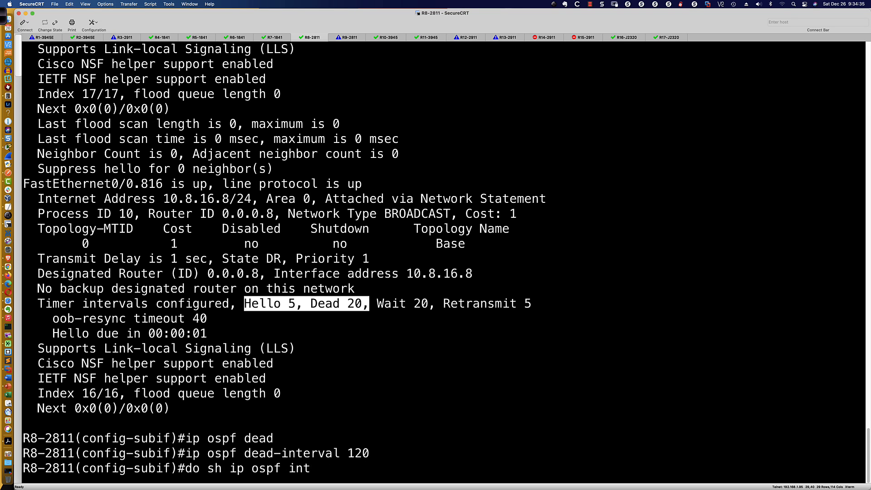
key("Return")
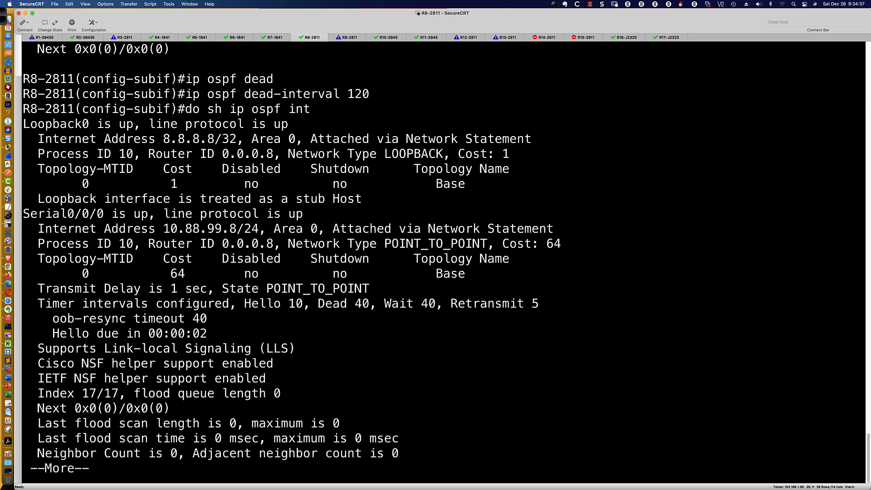
key("Return")
key("Return")
key("Return")
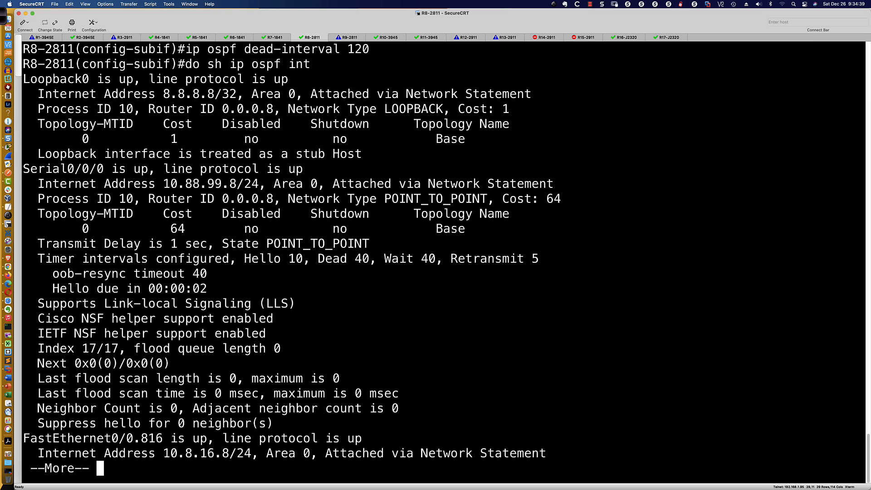
key("Return")
key("Return")
key("Return")
key("Return")
key("Return")
key("Return")
key("Return")
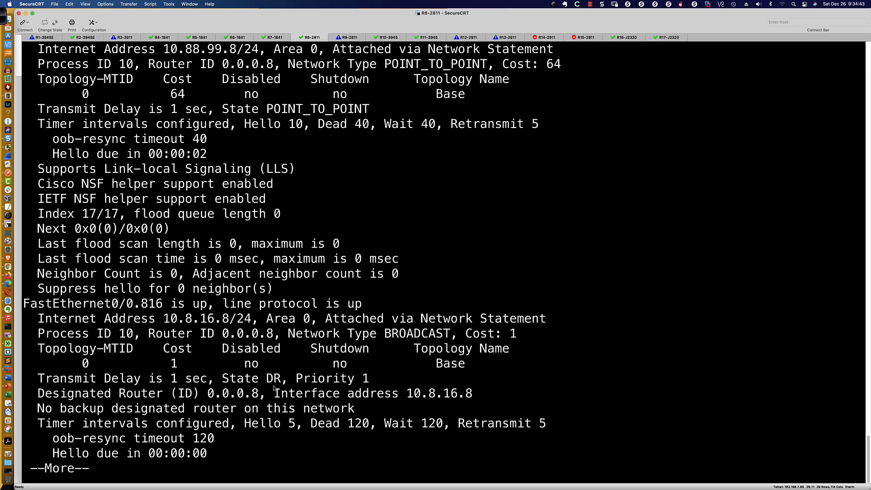
left_click_drag(242, 425, 450, 426)
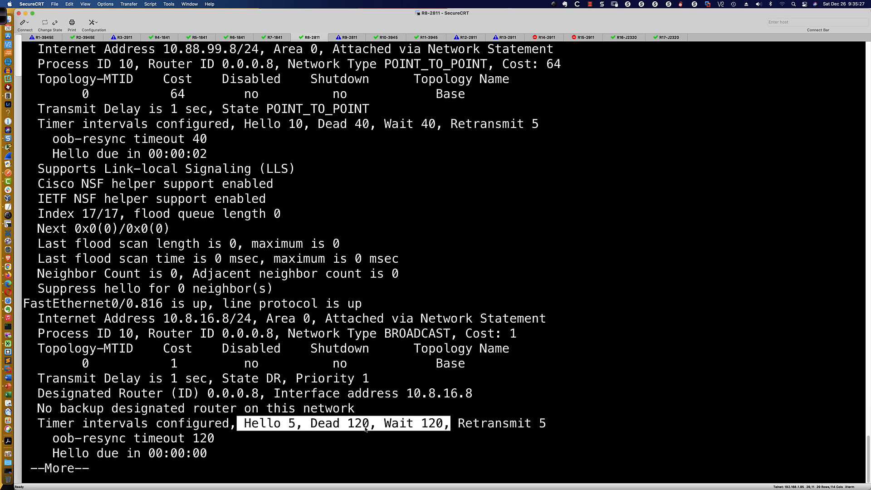
type("q")
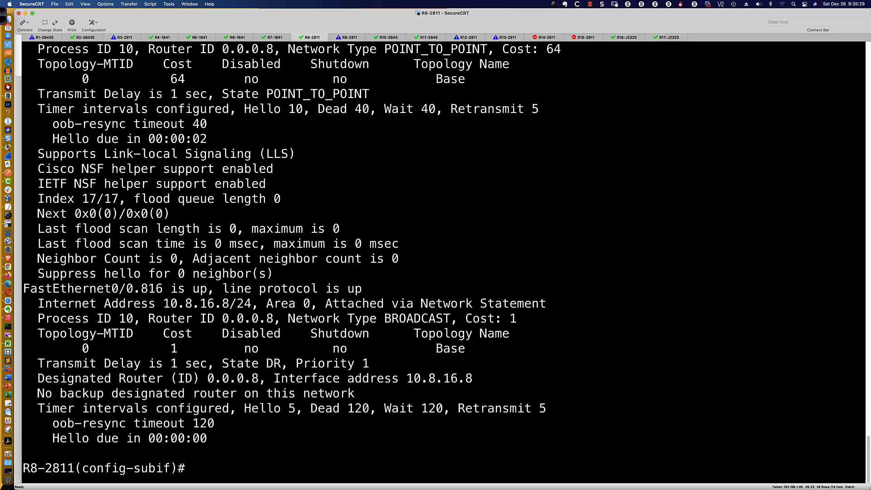
type("do sh ip ospf int")
List all options of the ip ospf command available on the R8-2811 subinterface
key("Up")
key("BackSpace")
key("BackSpace")
key("BackSpace")
key("BackSpace")
key("BackSpace")
key("BackSpace")
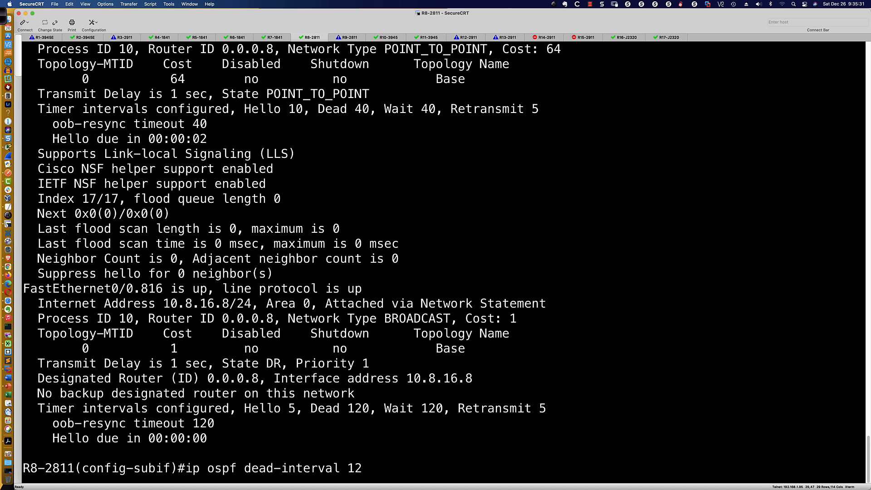
key("BackSpace")
key("BackSpace")
key("BackSpace")
key("BackSpace")
key("BackSpace")
key("BackSpace")
key("BackSpace")
key("BackSpace")
key("BackSpace")
key("BackSpace")
key("BackSpace")
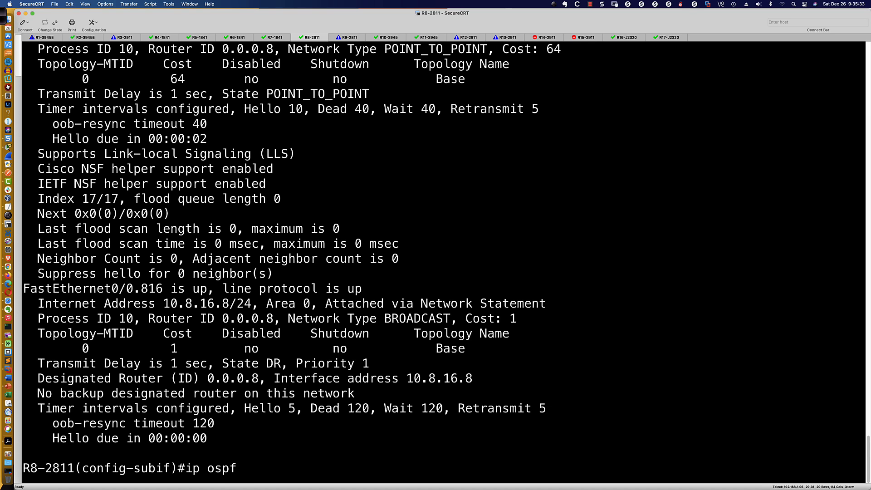
type("?")
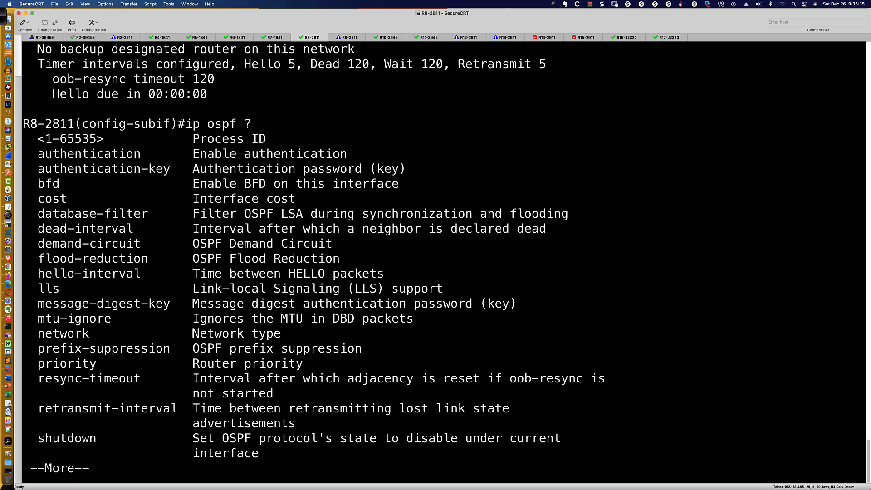
key("space")
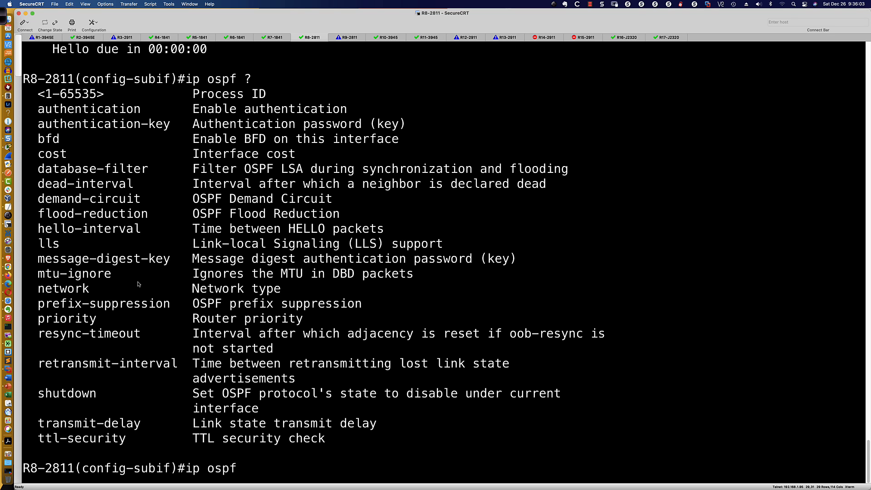
Switch to Cisco Packet Tracer, open router R2's command line and enter global configuration mode
key("super+Tab")
key("super+Tab")
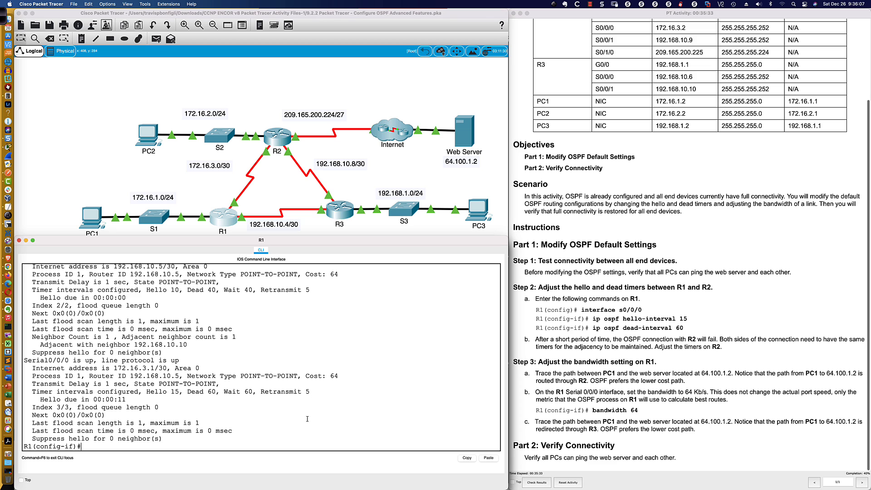
left_click_drag(284, 444, 286, 438)
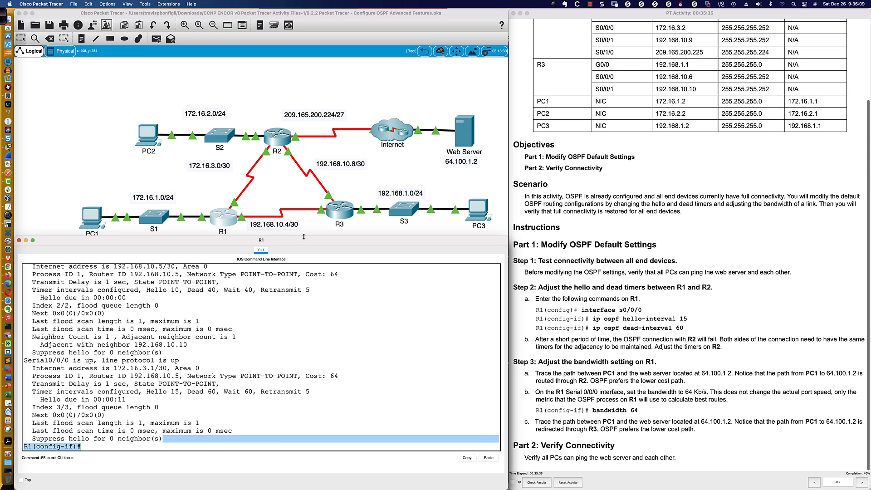
left_click(308, 320)
left_click(276, 139)
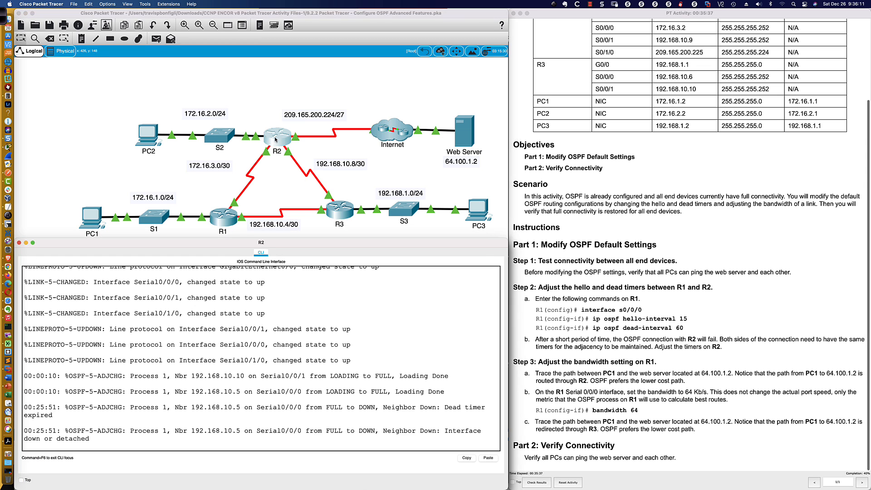
key("Return")
key("Return")
type("en")
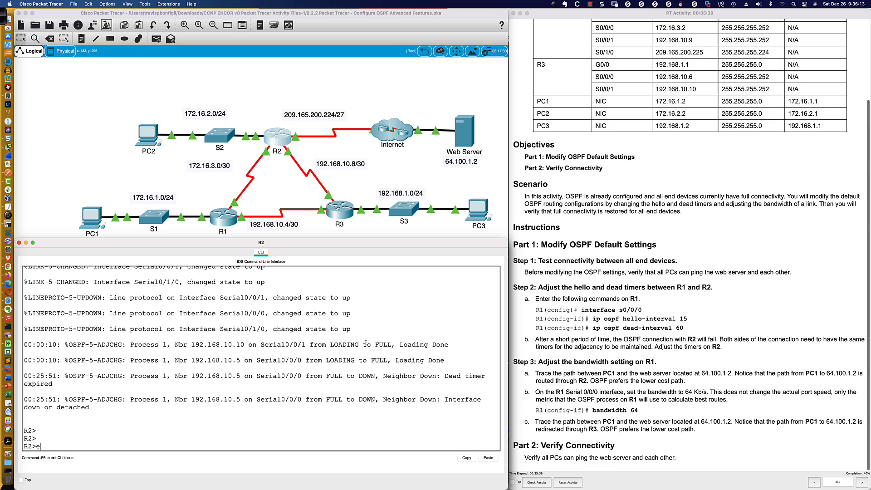
key("Return")
type("conf t")
key("Return")
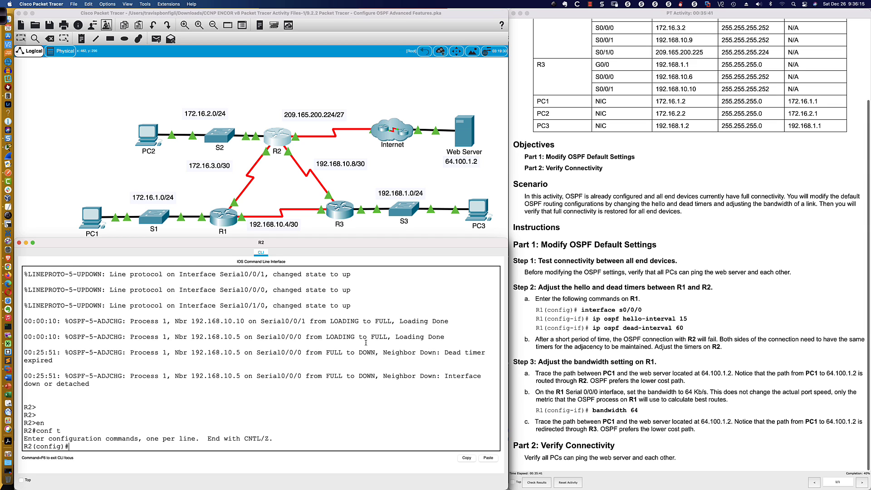
On R2's serial interface s0/0/0, set the OSPF hello interval to 15 seconds
type("int")
type(" s0/0/")
type("1")
type("0")
key("Return")
key("Return")
key("Return")
key("Return")
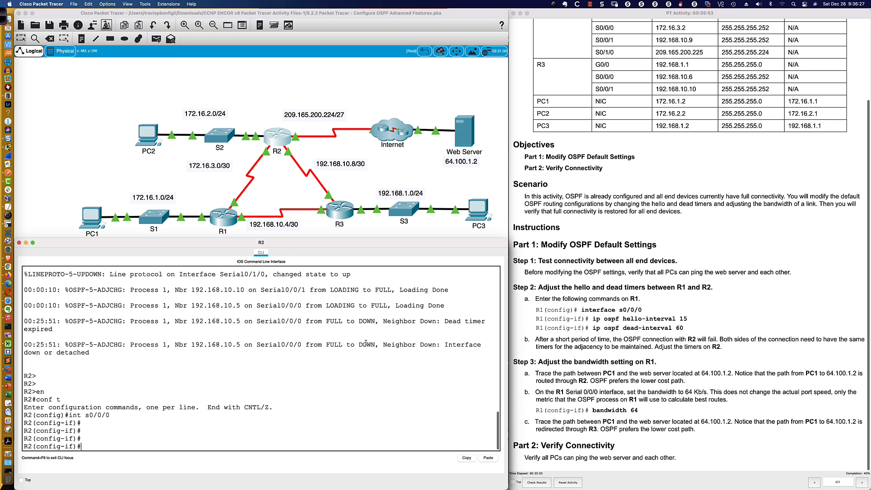
type("ip ospf")
key("Tab")
type("hel")
key("Tab")
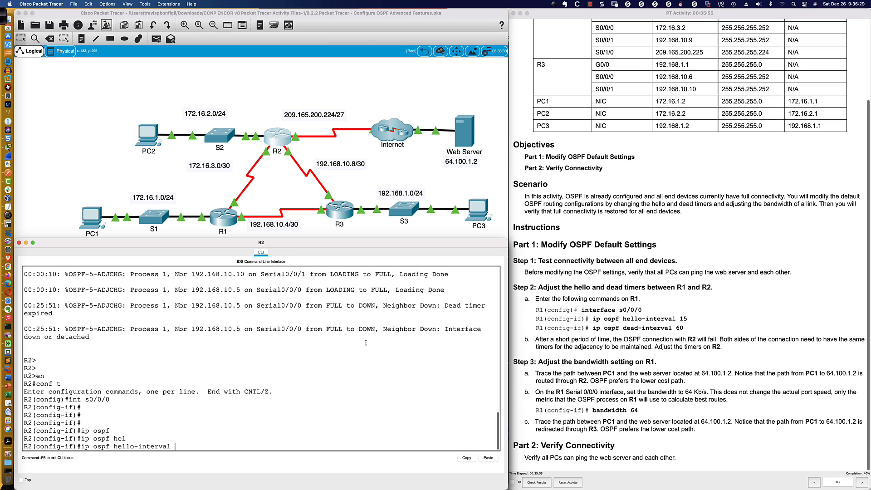
type("15")
key("Return")
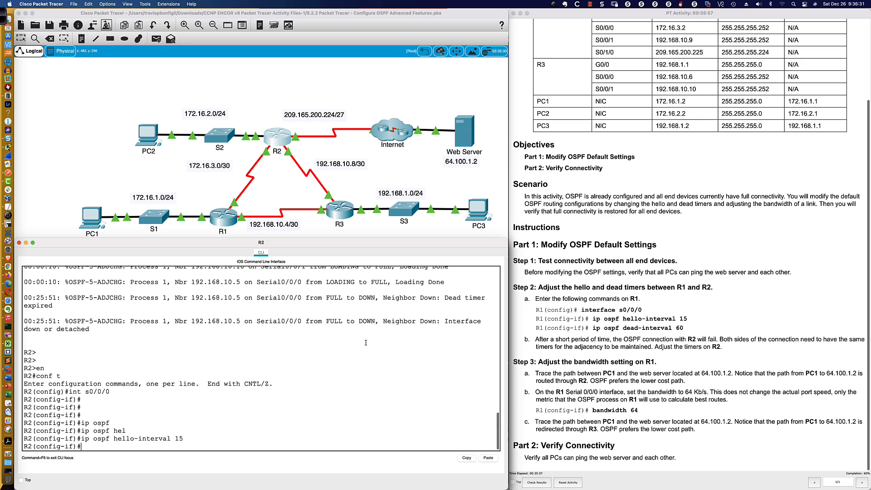
Set the OSPF dead interval on R2's s0/0/0 to 60 seconds and return to privileged EXEC mode
type("ip ospf de")
key("Tab")
type("60")
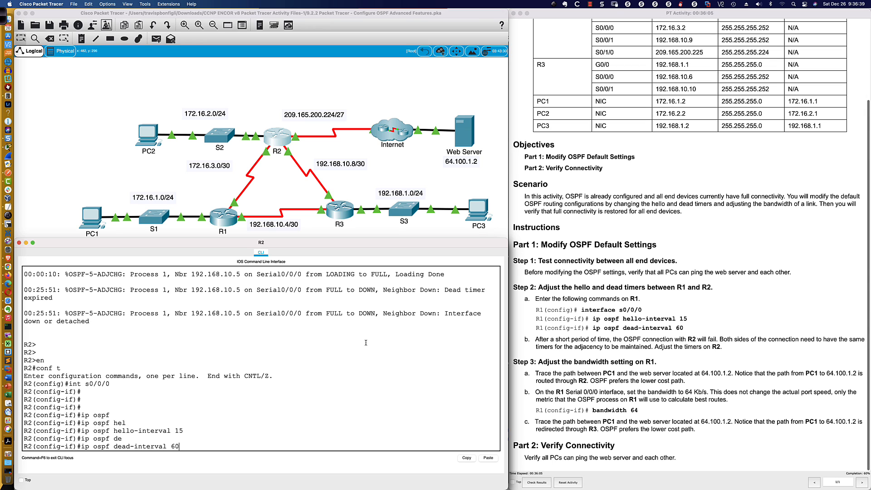
key("Return")
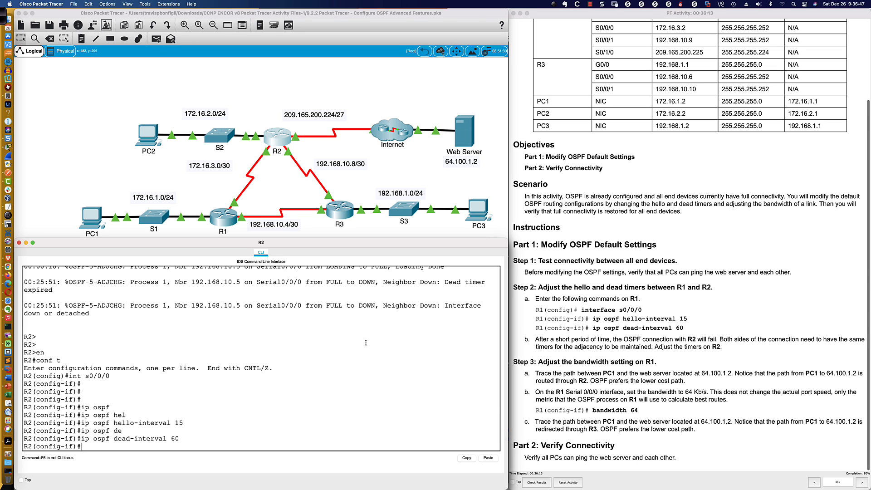
key("Return")
key("Return")
key("Return")
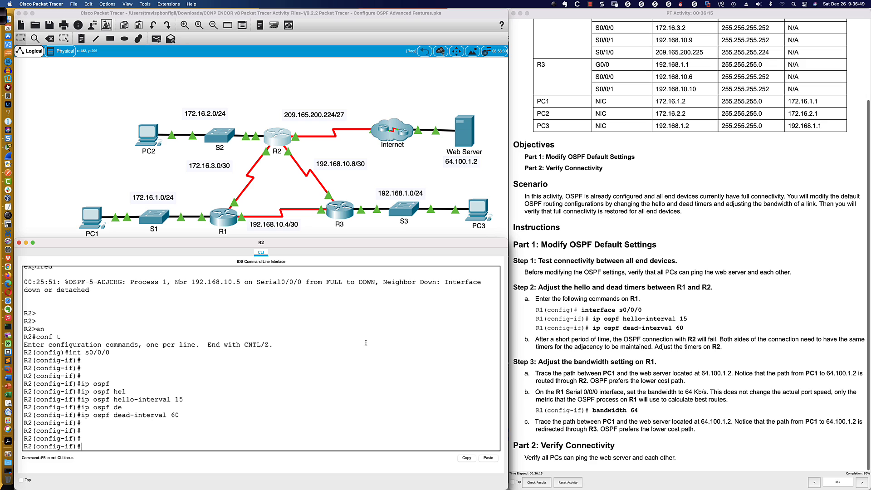
type("end")
key("Return")
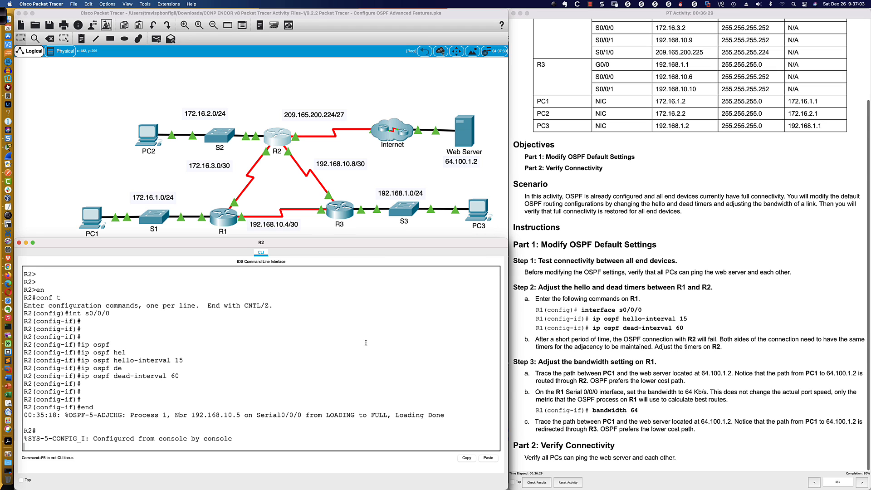
Display R2's OSPF neighbor table
key("Return")
key("Return")
type("sh ip ")
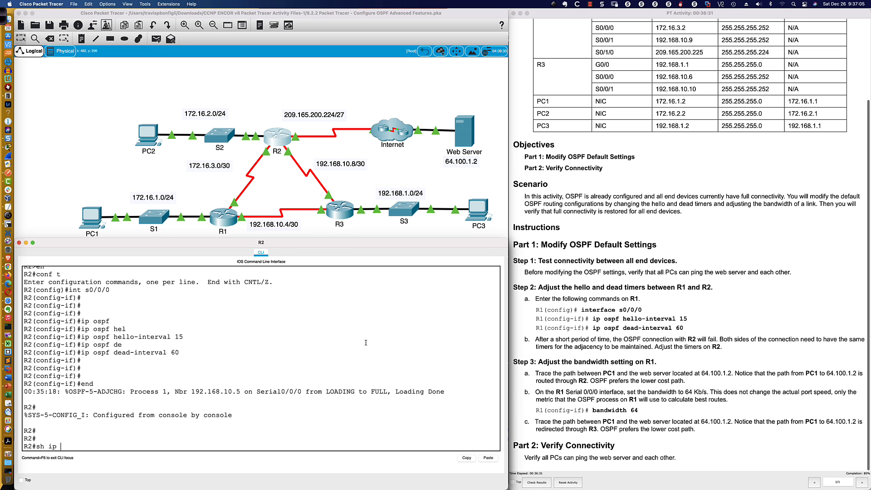
type("ospf neigh")
key("Return")
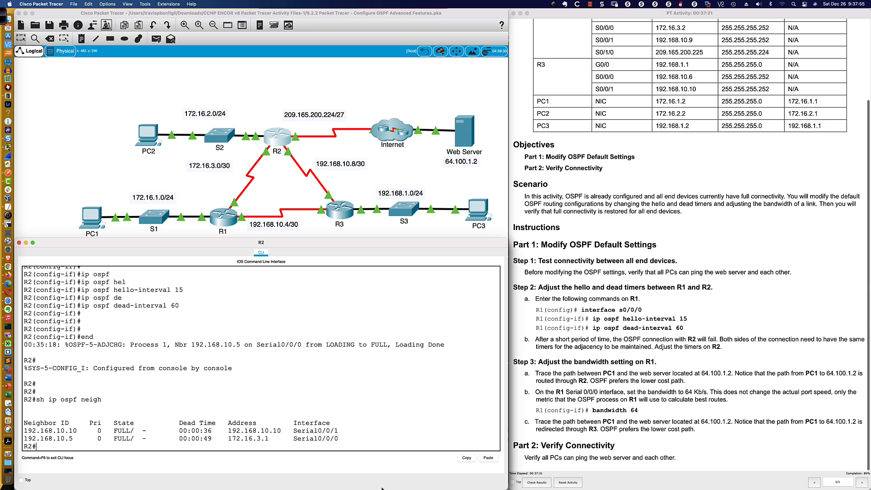
Repeat the OSPF neighbor listing on R2 twice and compare the dead times of the neighbor on Serial0/0/0
type("sh ip ospf neigh")
key("Return")
key("Up")
key("Return")
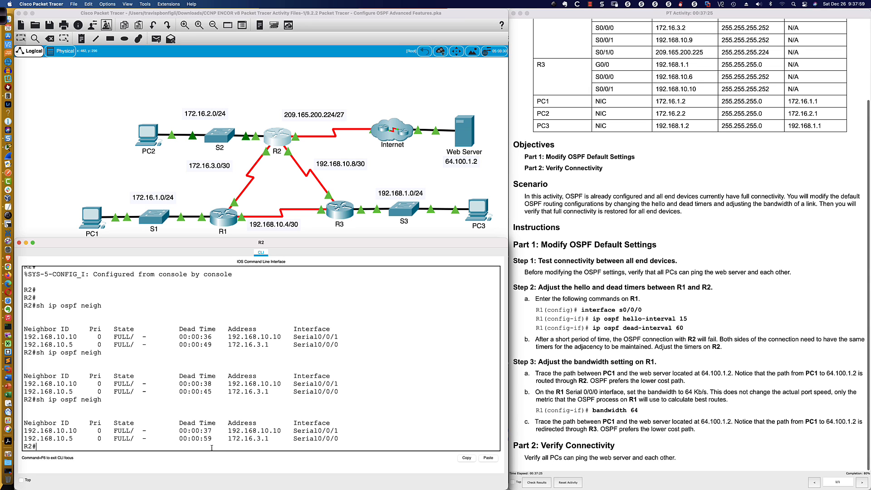
double_click(205, 439)
double_click(207, 391)
Highlight the Step 3 heading in the activity instructions and open router R1's command line at a fresh prompt
left_click(517, 367)
left_click_drag(514, 363, 654, 370)
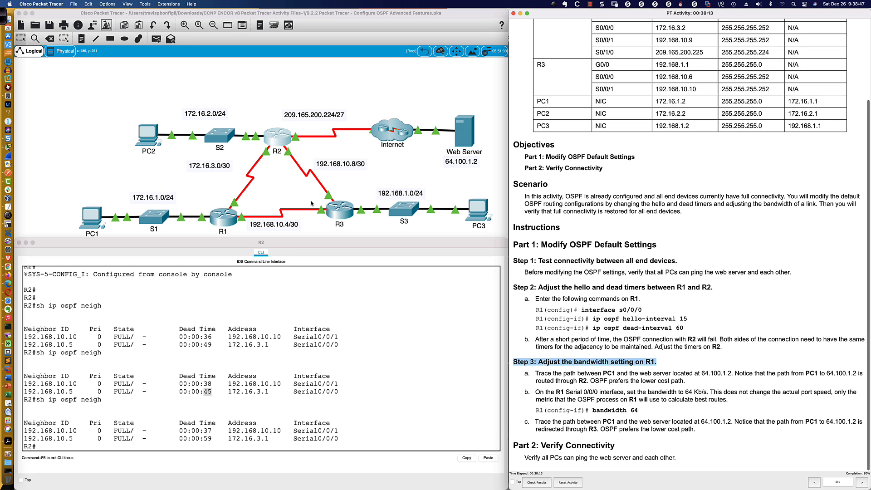
left_click(223, 218)
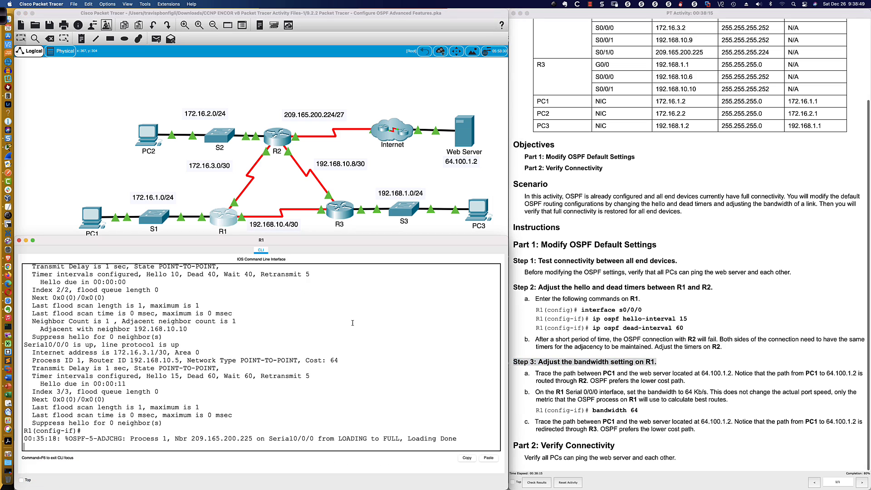
key("Return")
key("Return")
key("Return")
Show the details of R1's serial interface s0/0/0 from interface configuration mode, highlight its bandwidth value and page through the remaining output
key("Return")
type("do ")
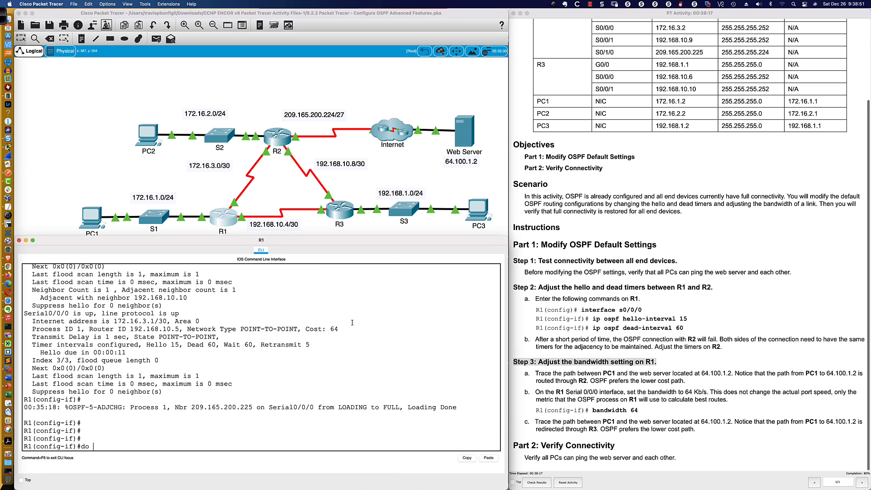
type("sh int s0/0/0")
key("Return")
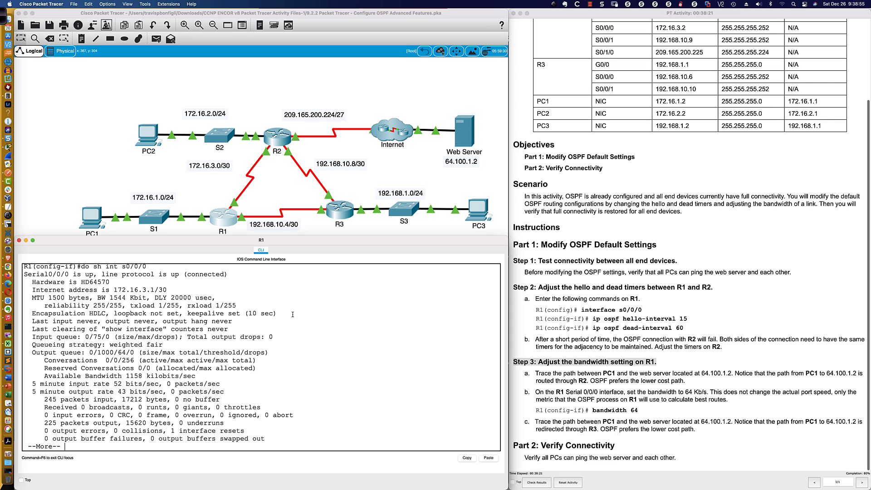
left_click_drag(98, 298, 149, 299)
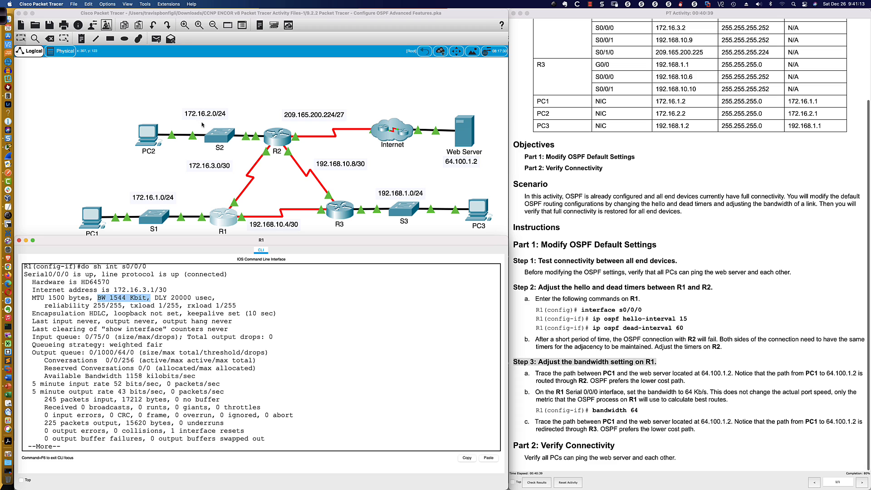
left_click(296, 414)
key("space")
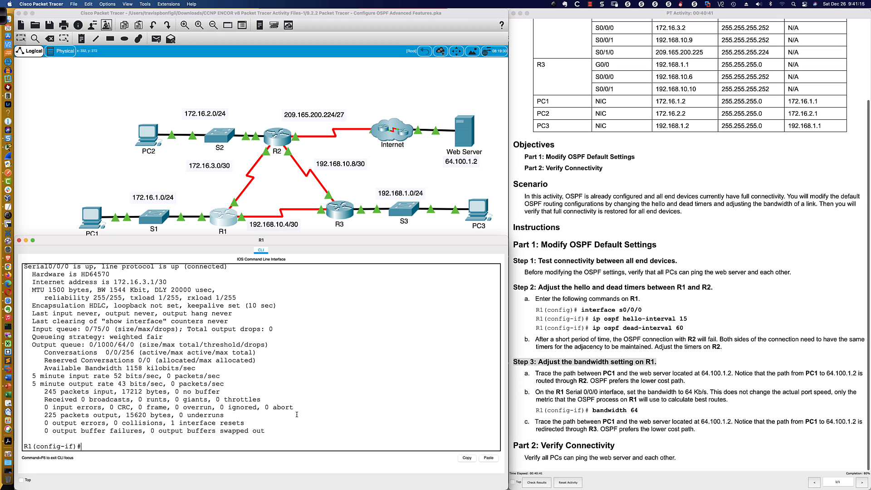
Display R1's complete IP routing table from within interface configuration mode
type("sh ip route")
key("Return")
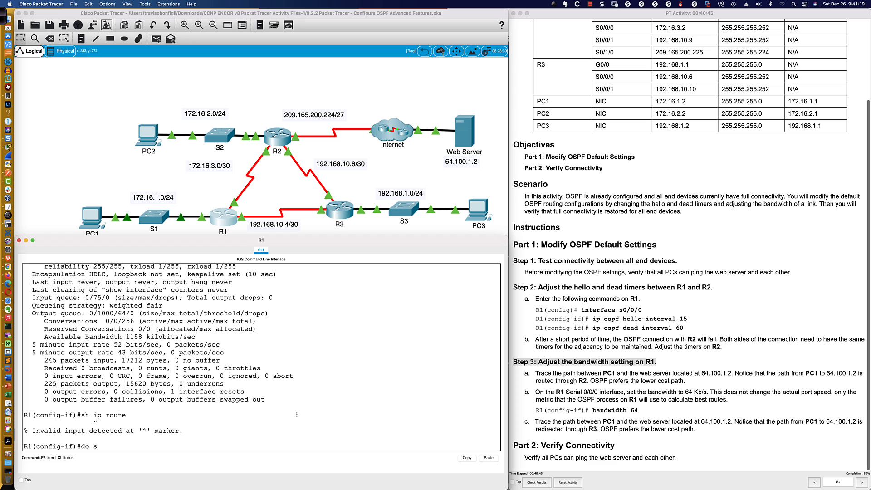
type("do sh ip route")
key("space")
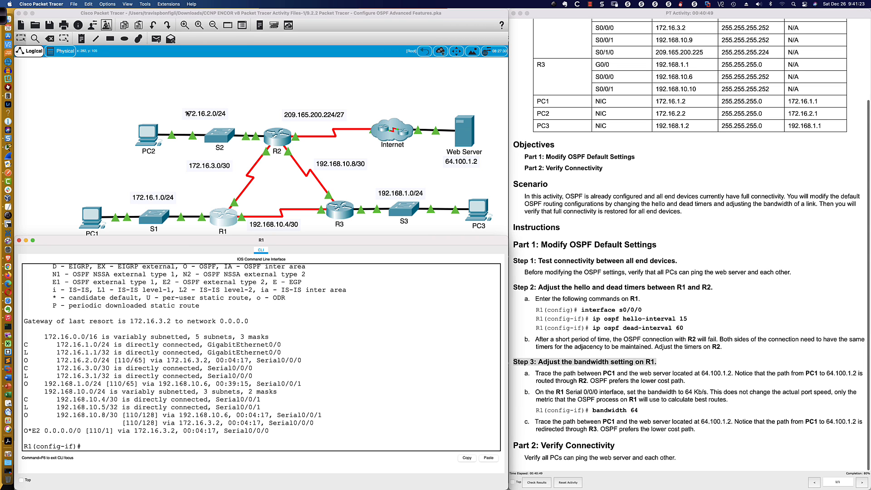
With the screen annotation pen, mark the 172.16.2.0/24 network with an arrow and brackets, and draw R1's two possible outgoing paths
left_click(3, 17)
left_click(350, 15)
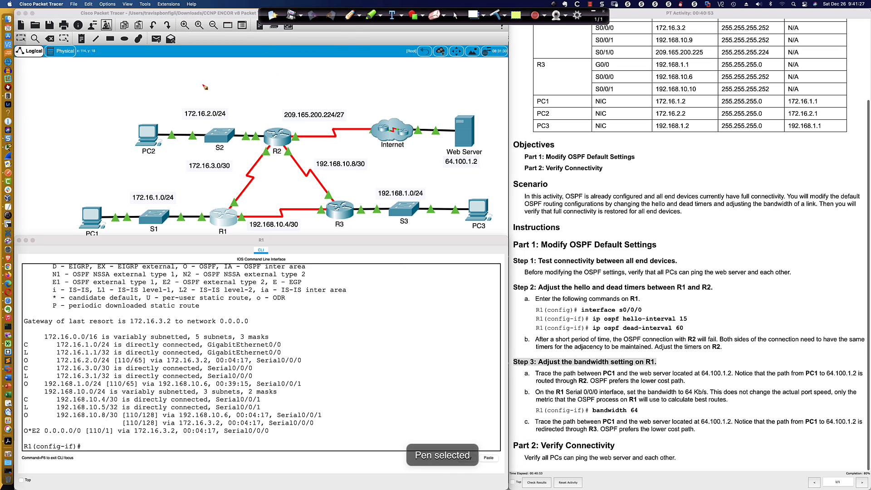
left_click_drag(203, 84, 203, 105)
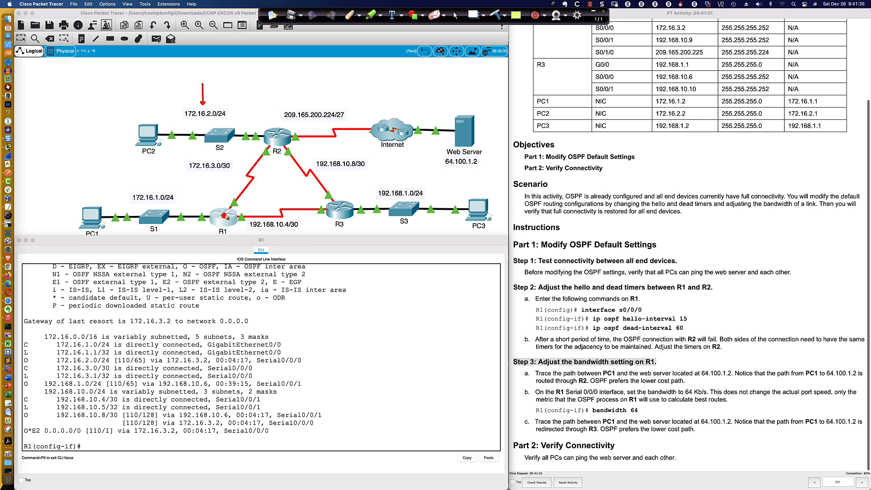
left_click_drag(224, 215, 228, 187)
left_click_drag(227, 221, 309, 232)
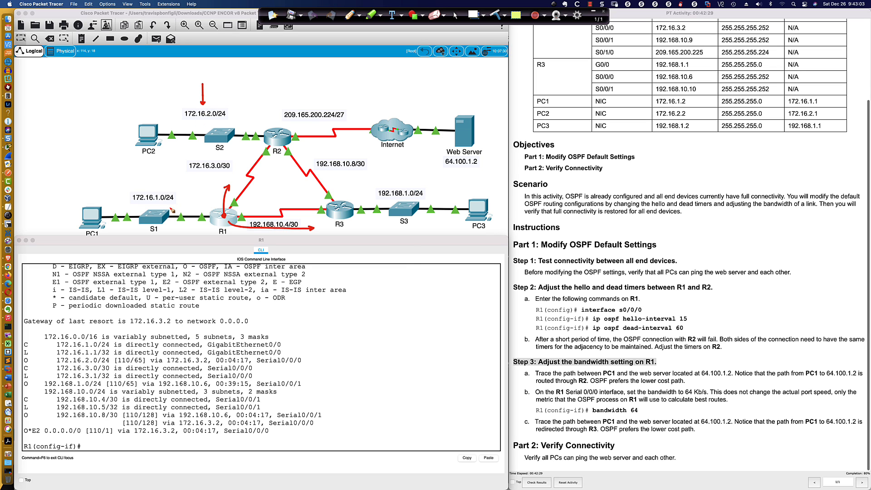
mouse_move(184, 101)
left_mouse_down()
mouse_move(179, 121)
mouse_move(187, 121)
left_mouse_up()
left_click_drag(228, 98, 228, 121)
Underline the 172.16.2.0/24 route with its metric, next hop and exit interface, mark the 192.168.1.0/24 route's metric and bracket that network
left_click_drag(22, 363, 112, 367)
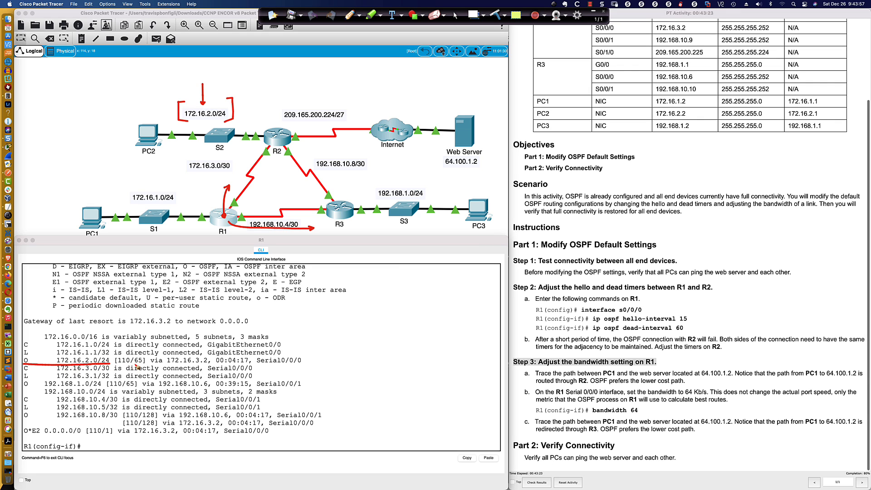
left_click_drag(136, 366, 146, 368)
left_click_drag(127, 386, 136, 389)
left_click_drag(425, 183, 433, 204)
left_click_drag(380, 185, 379, 200)
left_click_drag(151, 363, 209, 363)
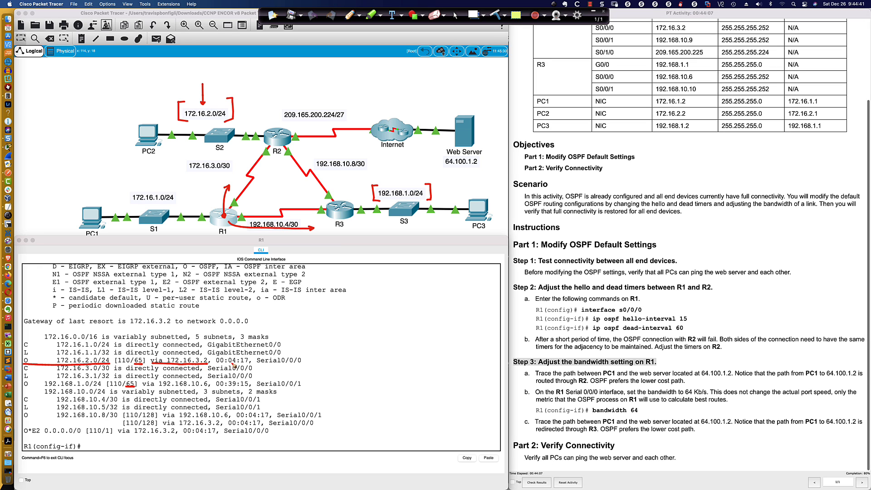
left_click_drag(257, 363, 301, 364)
Clear all the pen annotations and return to R1's command line
left_click(497, 16)
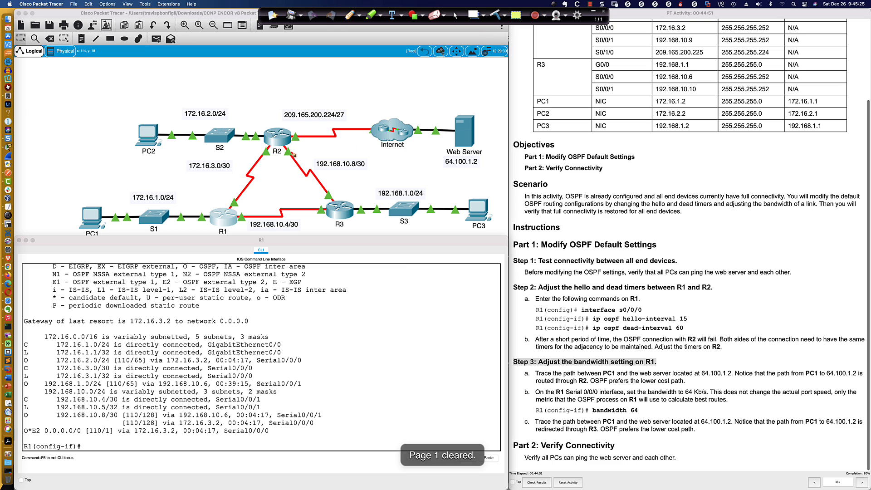
left_click(456, 15)
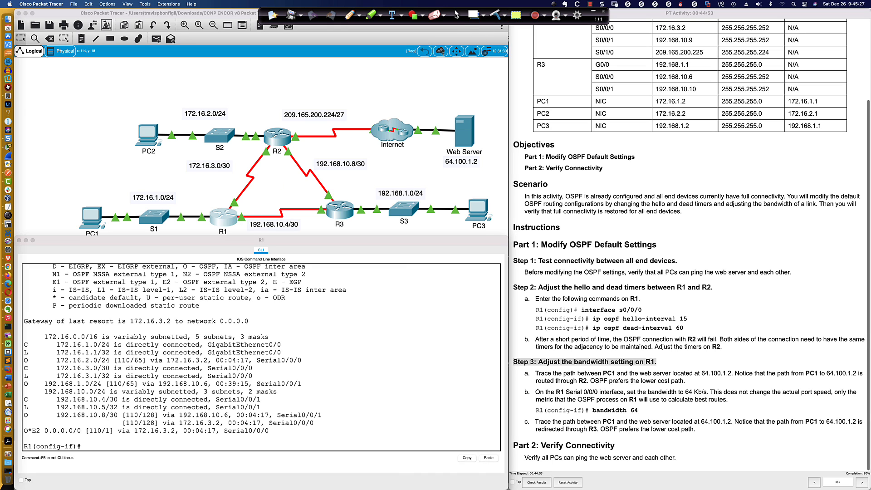
left_click(222, 220)
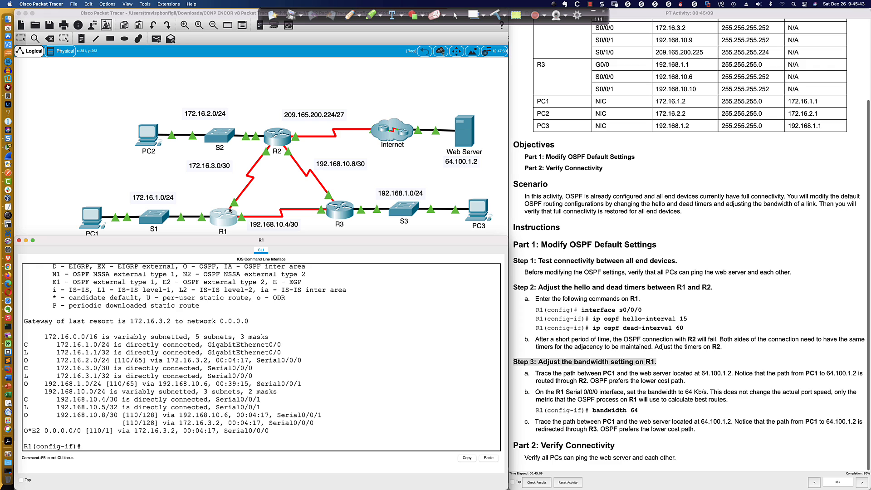
Draw the path from R1 through R2 towards PC2, label the exit interfaces s0/0/0 and g0/0, and cross out R2's incoming serial interface
left_click(349, 15)
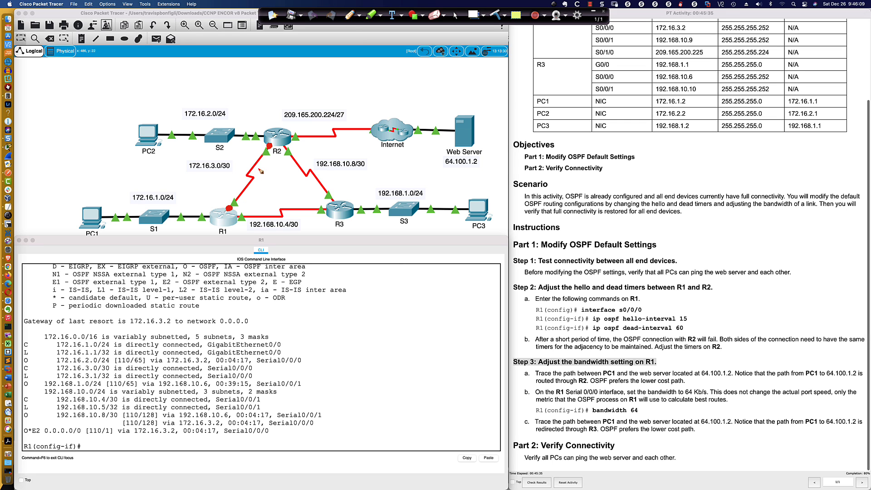
mouse_move(209, 212)
left_mouse_down()
mouse_move(233, 207)
mouse_move(271, 145)
left_mouse_up()
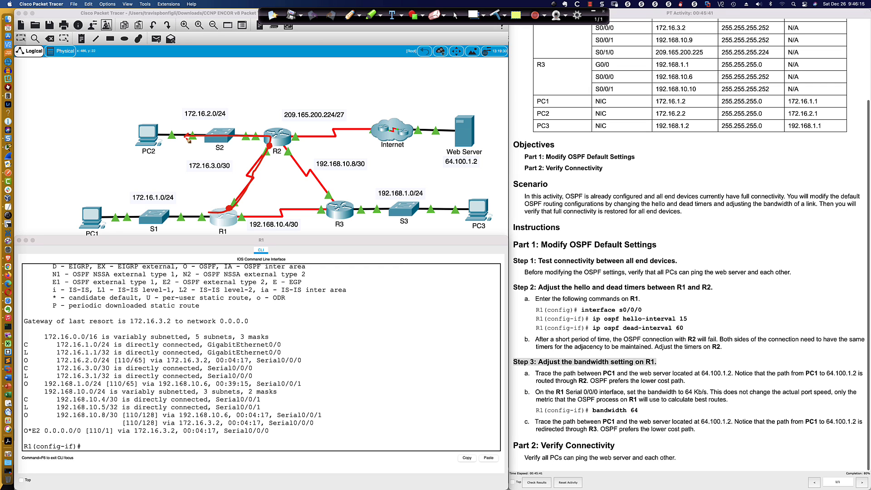
left_click_drag(186, 138, 189, 138)
left_click_drag(256, 201, 245, 212)
left_click_drag(257, 119, 272, 114)
mouse_move(260, 193)
left_mouse_down()
mouse_move(274, 196)
mouse_move(276, 189)
left_mouse_up()
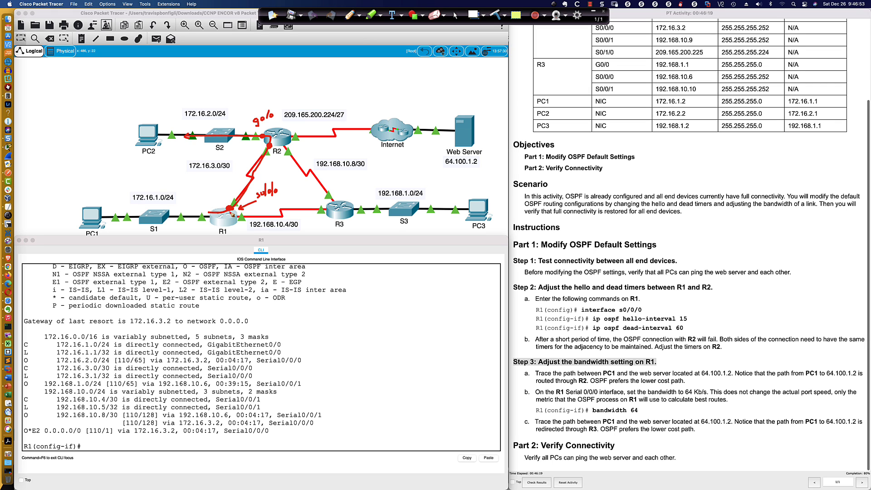
mouse_move(264, 142)
left_mouse_down()
mouse_move(271, 150)
mouse_move(263, 150)
left_mouse_up()
left_click(456, 16)
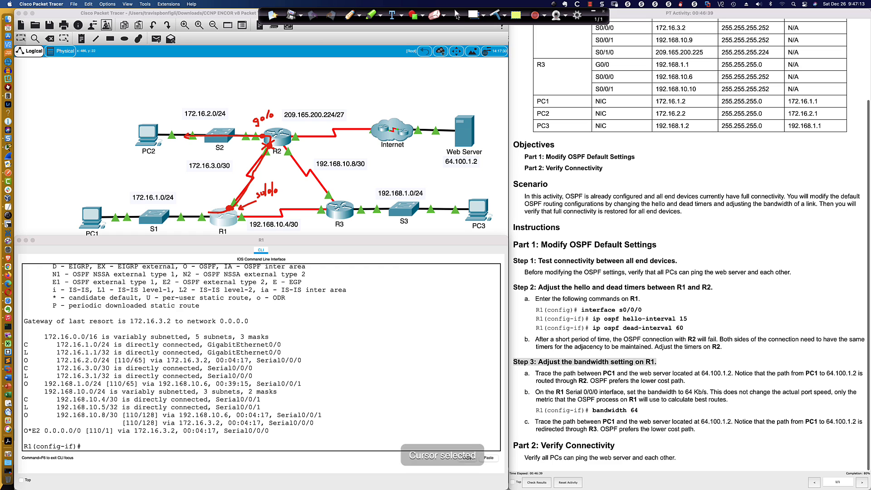
Display the OSPF details of all R1 interfaces from configuration mode and page to the end of the output
left_click(371, 364)
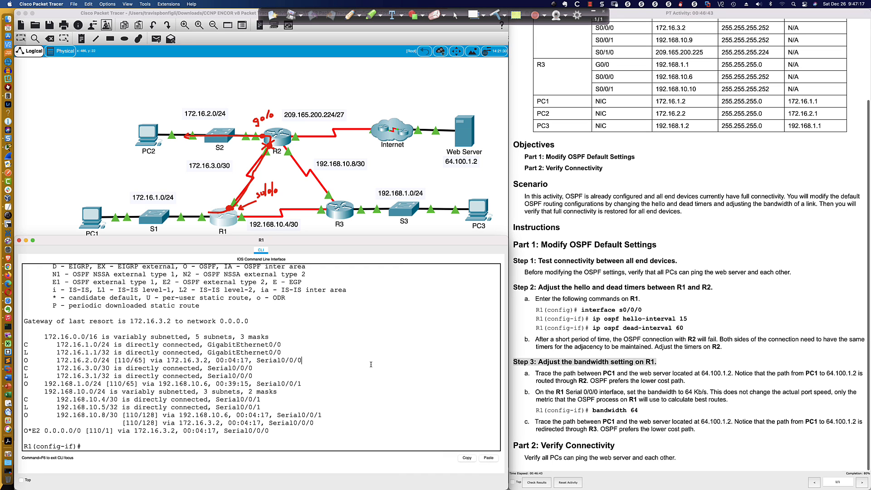
key("Return")
key("Return")
key("Return")
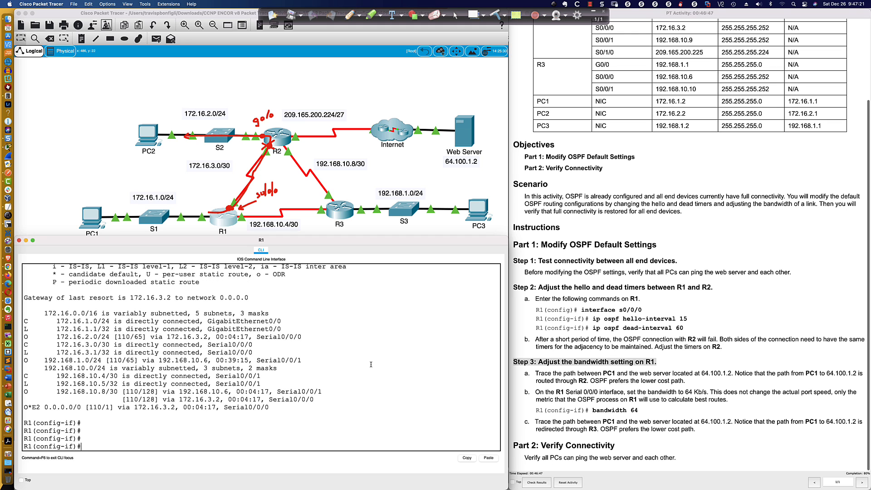
type("do sh ip ospf int")
key("Return")
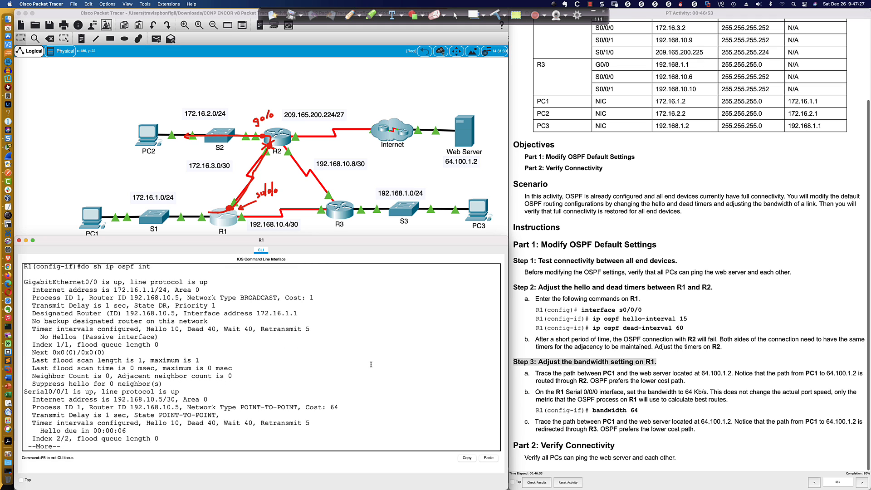
key("space")
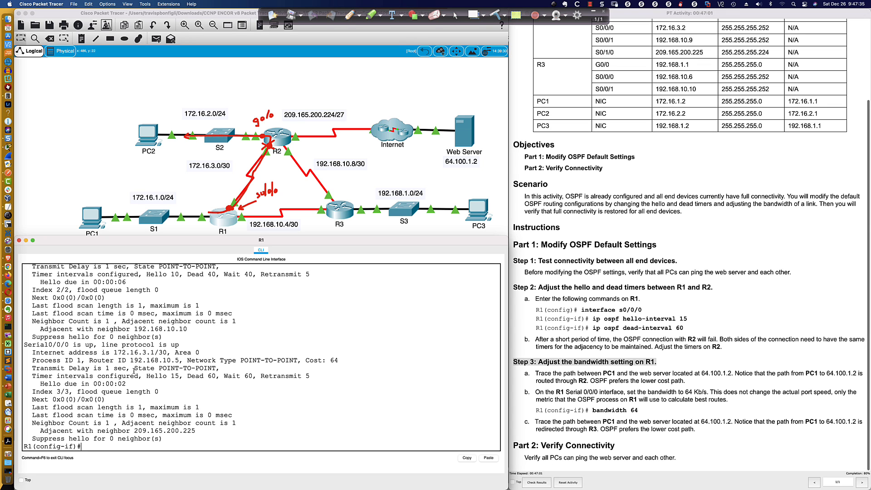
Highlight the OSPF cost of R1's Serial0/0/0 in the output and return to a clear prompt
left_click_drag(305, 360, 341, 361)
left_click(260, 446)
type("do")
left_click_drag(304, 360, 343, 361)
key("Return")
key("Return")
key("Return")
key("Return")
key("Return")
key("Return")
key("Return")
key("Return")
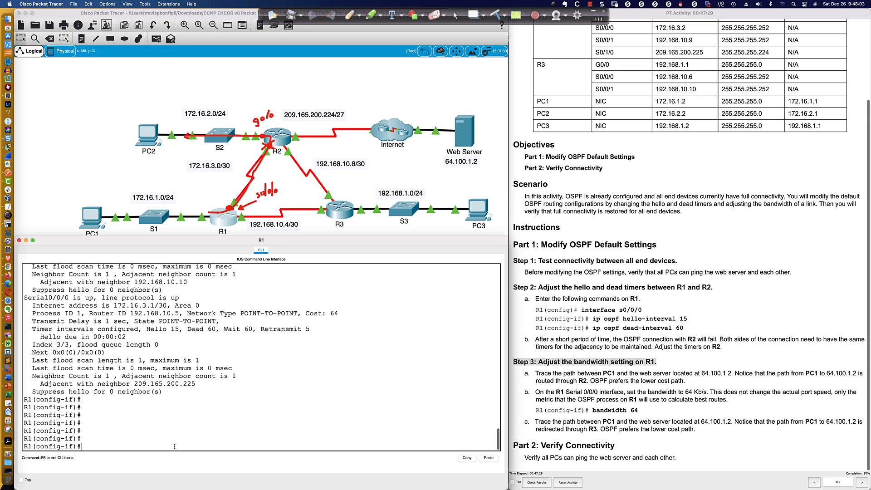
key("Return")
key("Return")
key("Return")
key("Return")
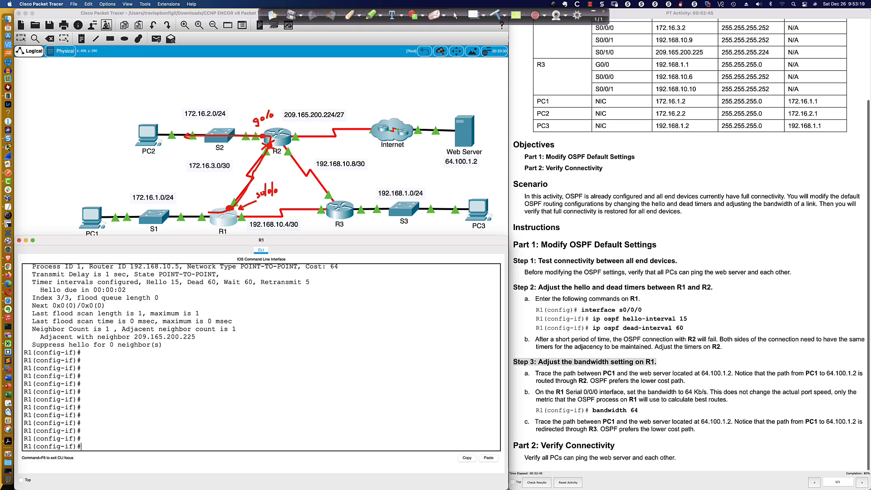
Go back to the Serial0/0/0 entry in R1's OSPF interface output and select its cost value
left_click(566, 488)
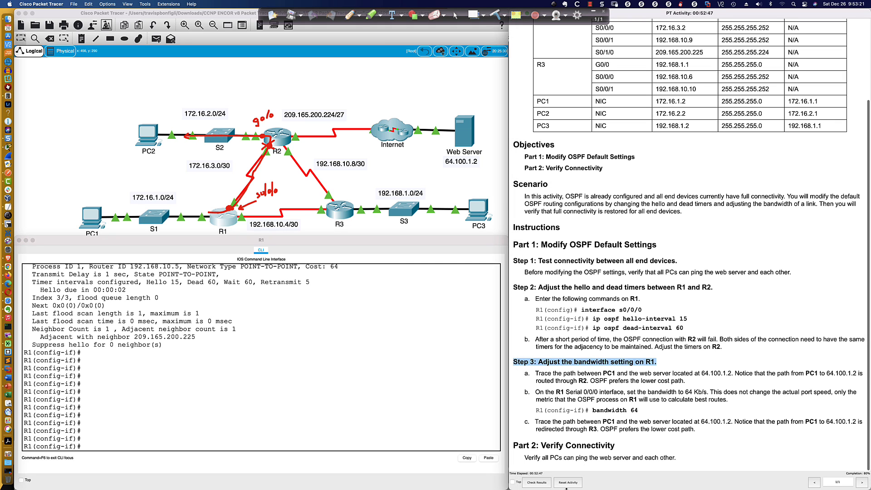
left_click(274, 372)
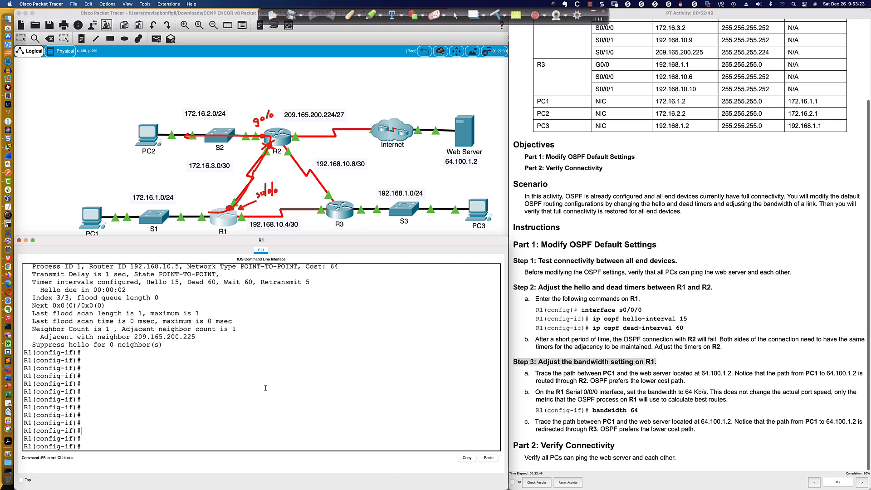
scroll(274, 369, "up", 1)
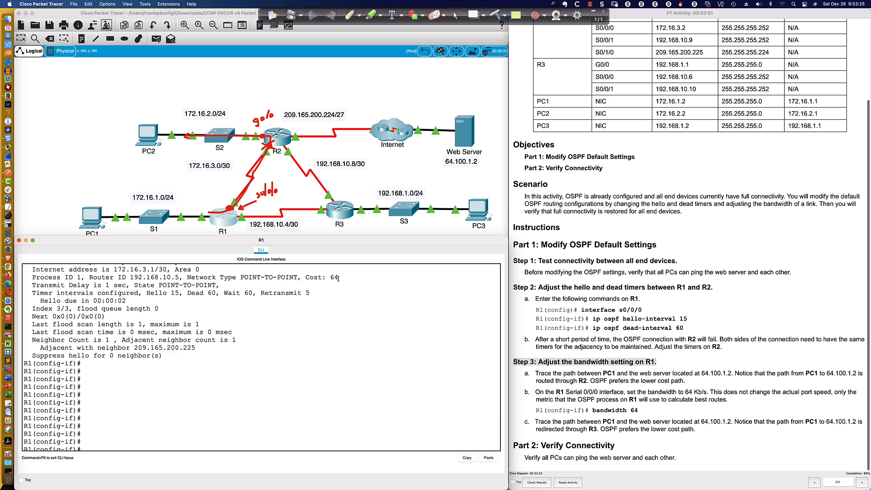
left_click_drag(339, 278, 285, 277)
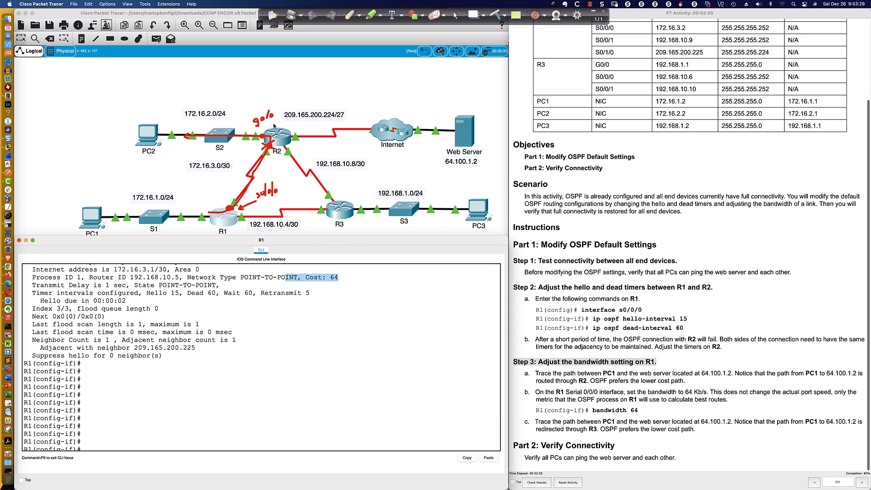
Open R2's command line and enter privileged EXEC mode
left_click(273, 127)
key("Return")
key("Return")
key("Return")
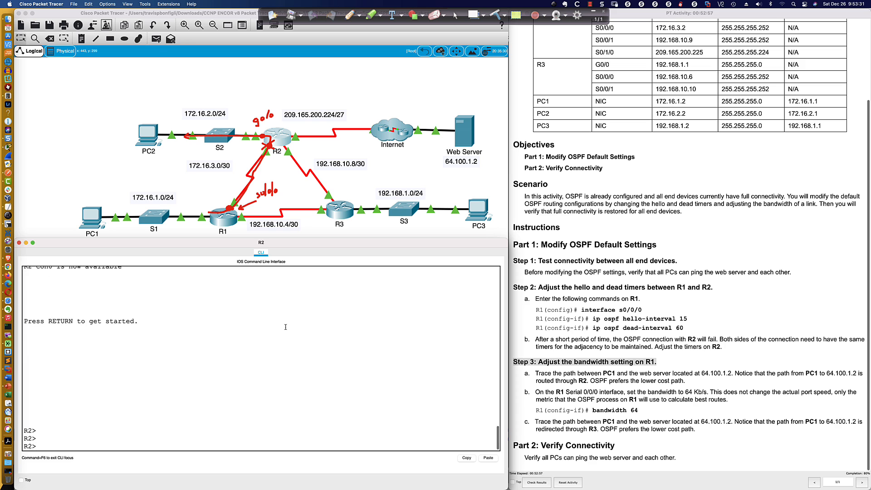
type("en")
key("Return")
Display R2's OSPF interface details with sh ip ospf int and highlight the GigabitEthernet0/0 cost
type("s ip")
key("BackSpace")
key("BackSpace")
key("BackSpace")
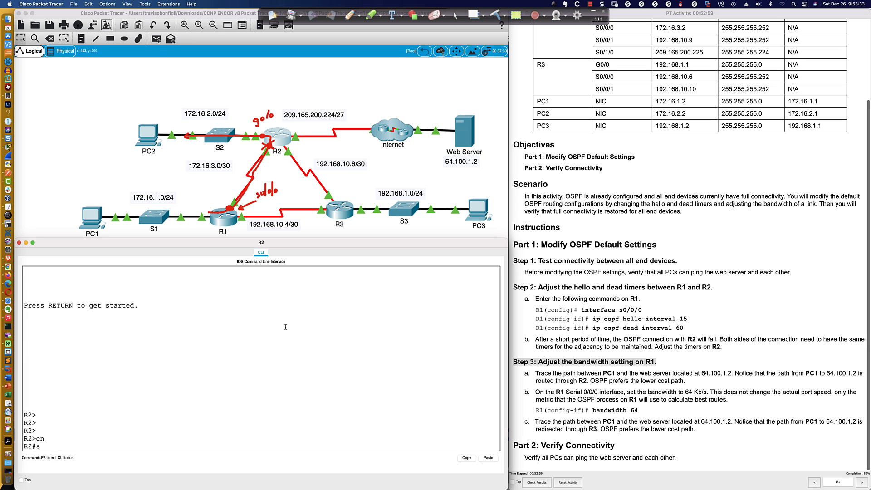
type("h ip ospf int")
key("Return")
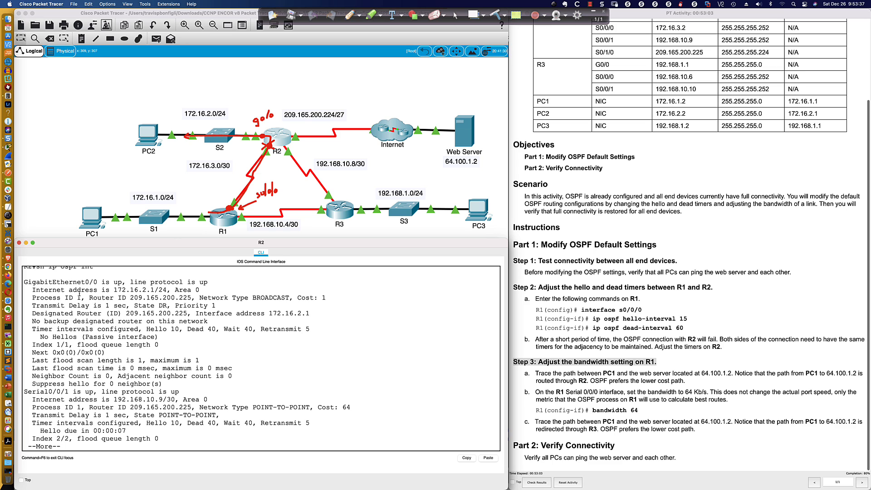
left_click_drag(81, 281, 124, 283)
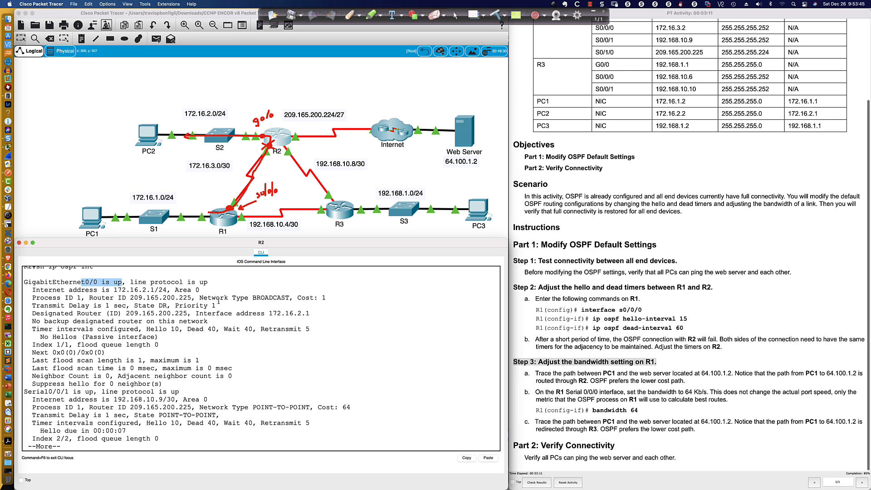
left_click_drag(297, 297, 326, 298)
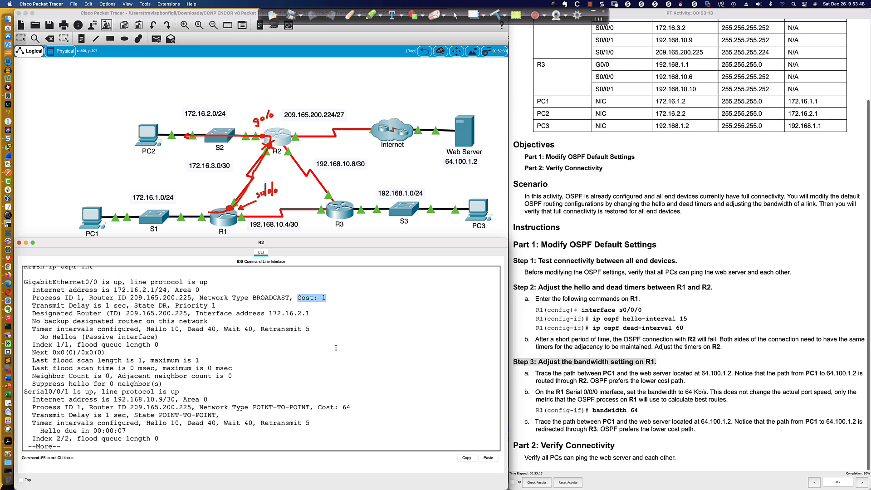
Annotate the topology with cost 64 at s0/0/0 and 1 at g0/0, draw PC1's path to R1, and circle 172.16.2.0/24
left_click(349, 15)
left_click_drag(263, 202, 271, 209)
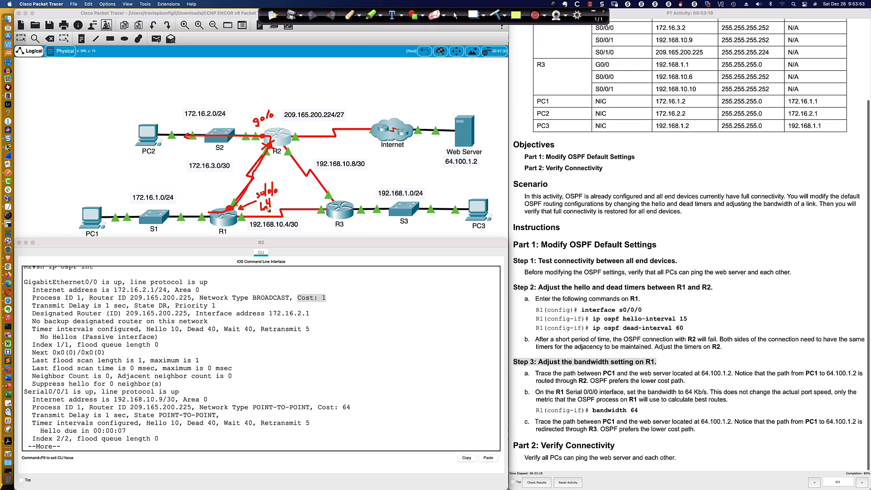
mouse_move(72, 218)
left_mouse_down()
mouse_move(184, 221)
mouse_move(220, 203)
left_mouse_up()
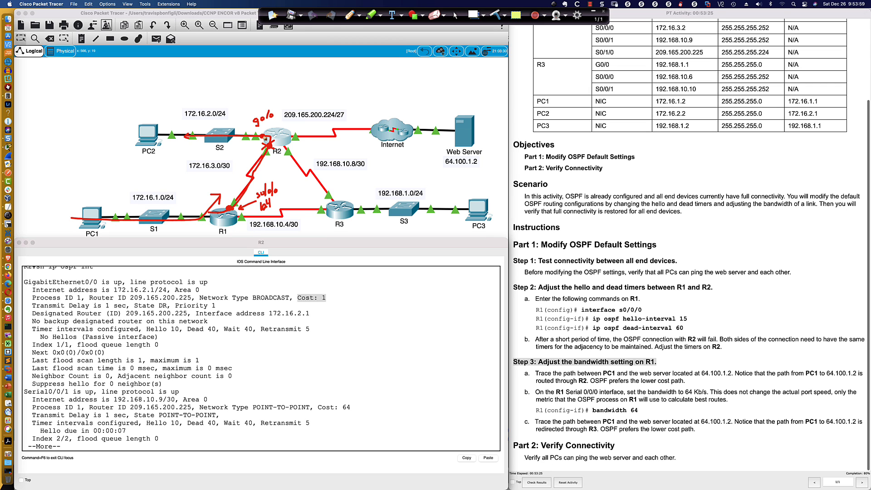
mouse_move(205, 106)
left_mouse_down()
mouse_move(201, 121)
mouse_move(229, 109)
mouse_move(196, 105)
left_mouse_up()
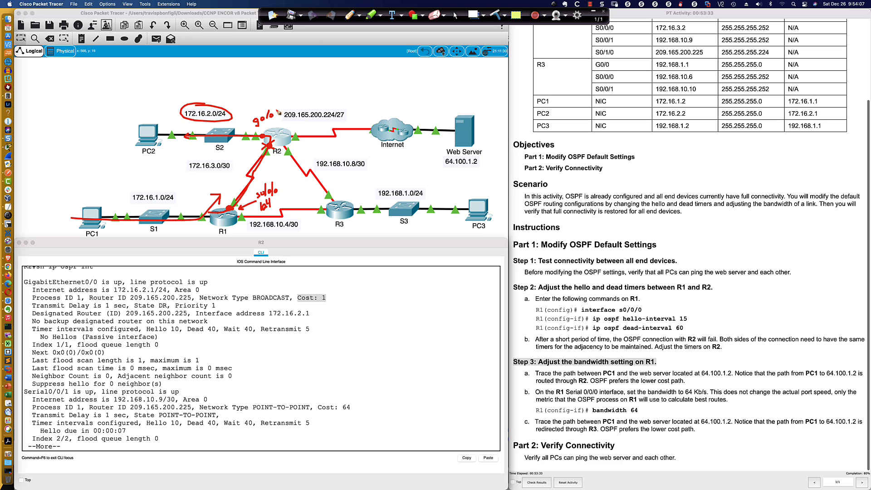
left_click_drag(275, 102, 277, 111)
left_click(456, 16)
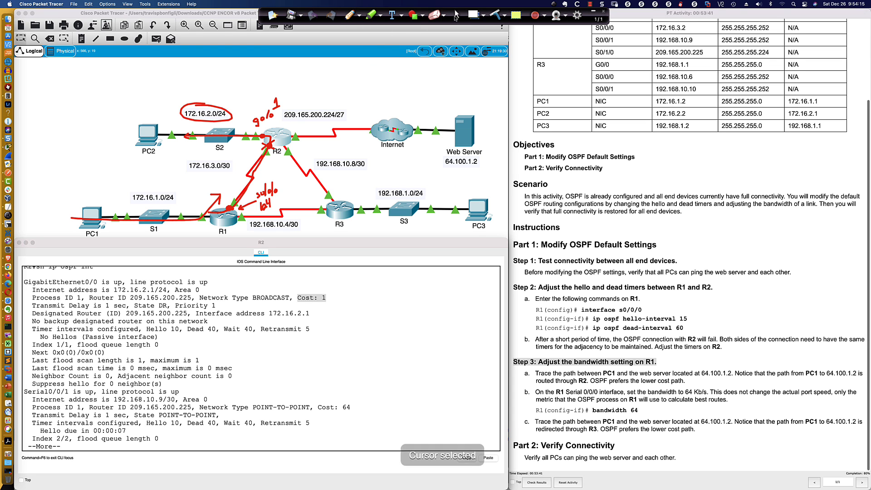
Examine the metrics of the 172.16.2.0/24 and 192.168.1.0/24 OSPF routes in R1's earlier routing table output, then return to a clear prompt
left_click(236, 222)
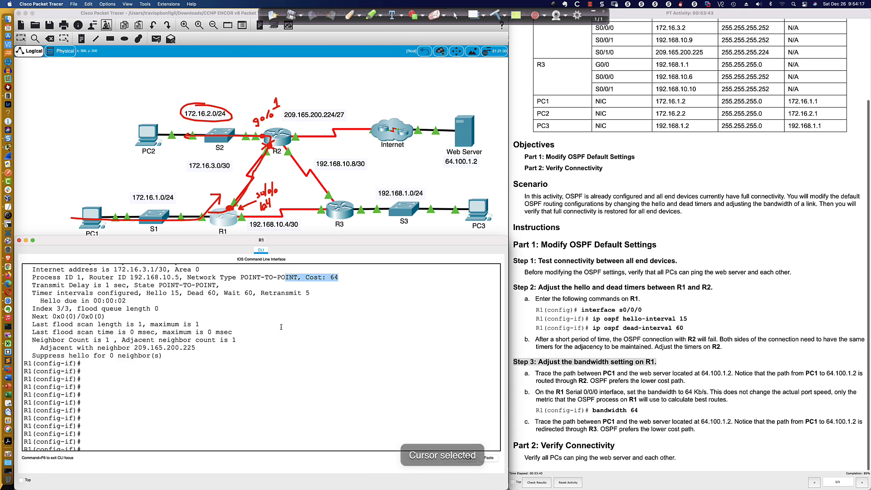
scroll(281, 327, "up", 15)
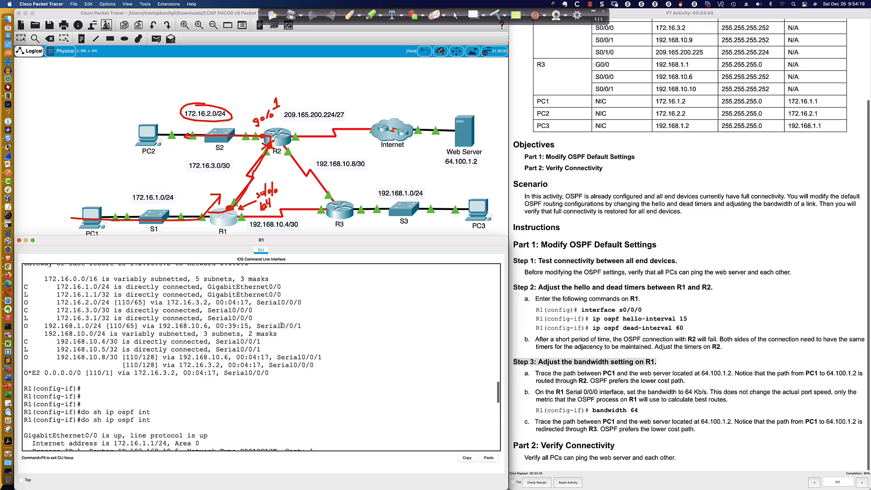
scroll(281, 325, "up", 2)
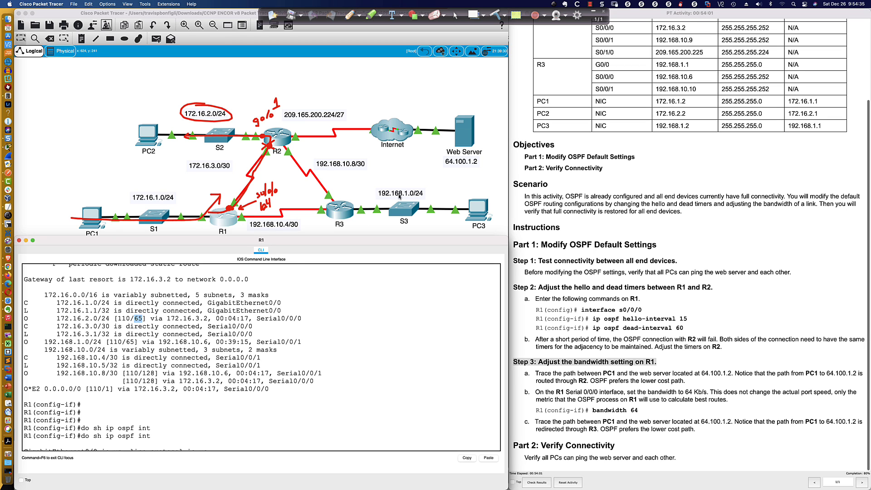
double_click(130, 342)
key("Return")
key("Return")
key("Return")
key("Return")
key("Return")
key("Return")
key("Return")
key("Return")
key("Return")
key("Return")
key("Return")
key("Return")
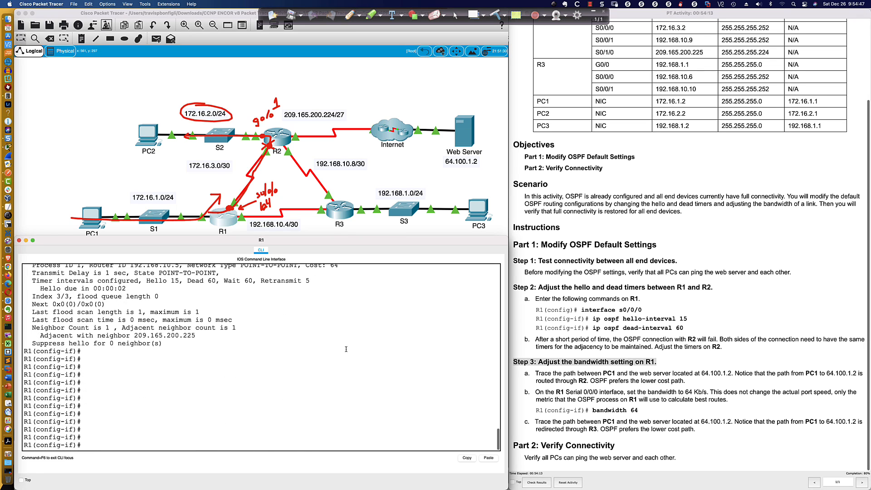
key("Return")
key("Return")
key("Return")
key("Return")
key("Return")
key("Return")
key("Return")
key("Return")
key("Return")
key("Return")
key("Return")
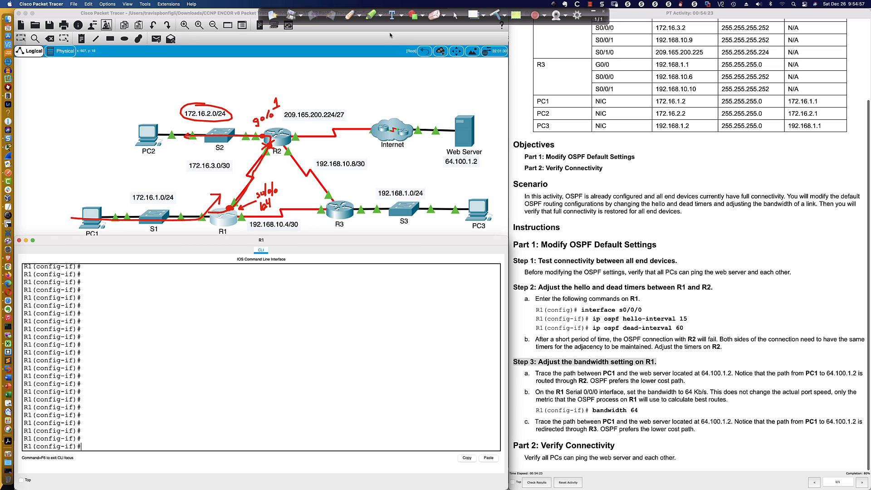
Write the cost formula 10^8/bps in the blank area above PC1 with 100,000,000 beneath it
left_click(349, 20)
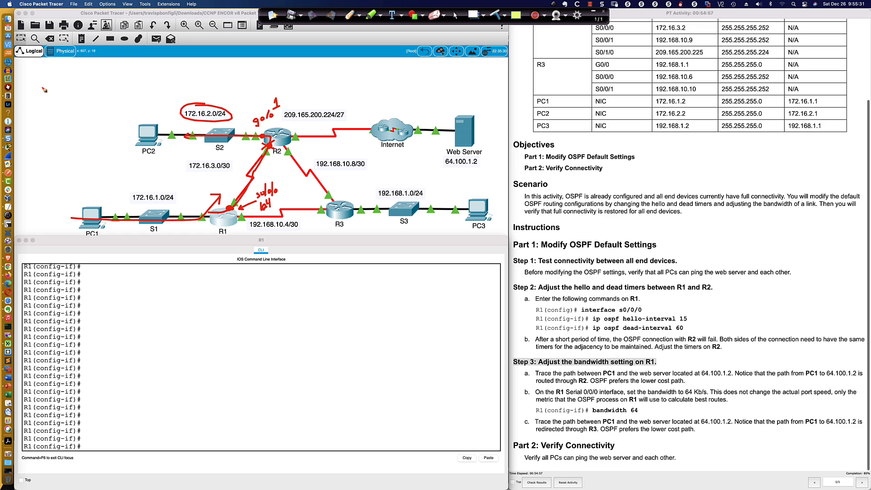
mouse_move(38, 76)
left_mouse_down()
mouse_move(37, 86)
mouse_move(47, 86)
mouse_move(48, 73)
mouse_move(63, 69)
mouse_move(57, 96)
left_mouse_up()
mouse_move(72, 71)
left_mouse_down()
mouse_move(71, 91)
mouse_move(83, 95)
left_mouse_up()
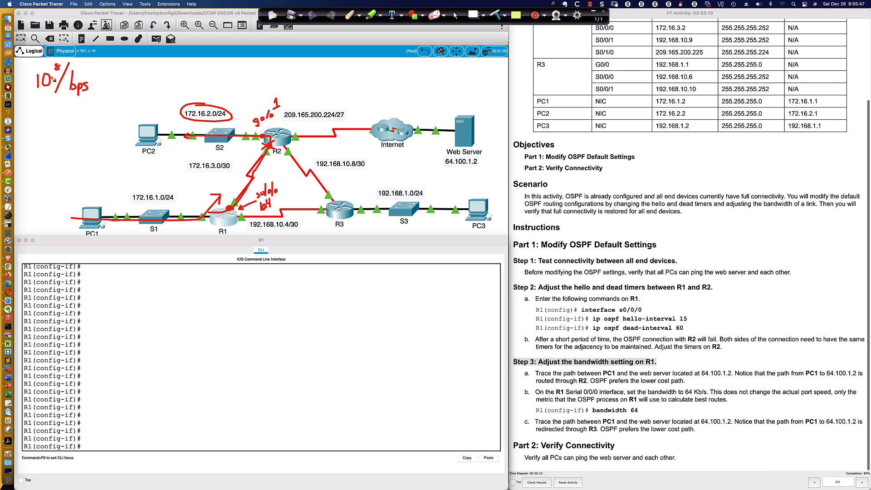
mouse_move(18, 108)
left_mouse_down()
mouse_move(18, 117)
mouse_move(91, 117)
mouse_move(82, 111)
mouse_move(89, 94)
left_mouse_up()
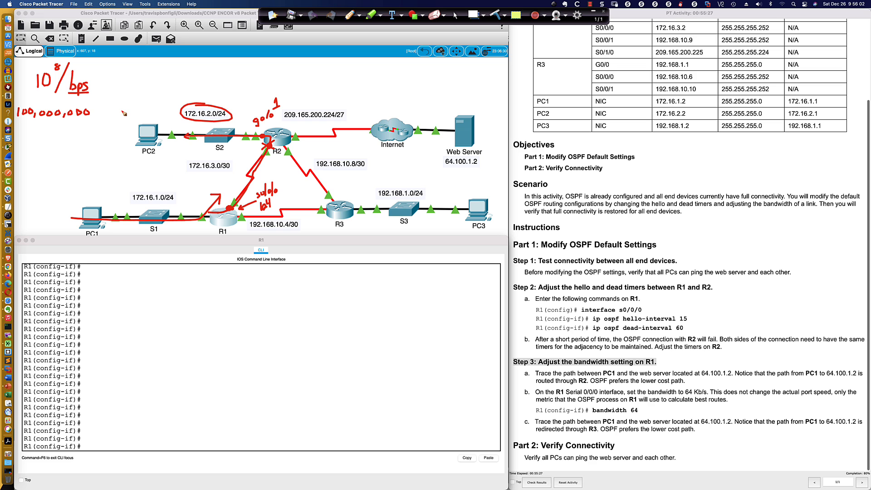
left_click(456, 15)
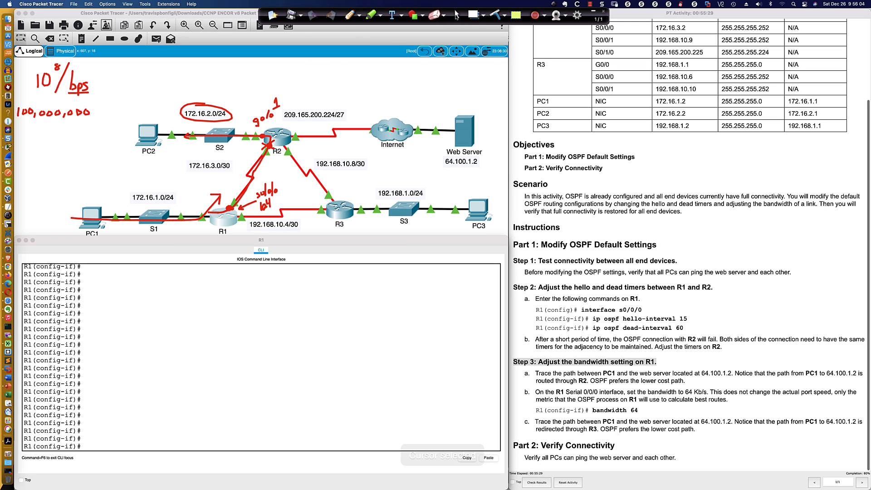
Open Calculator and place it over R1's command line, clear of the topology
left_click(10, 94)
left_click_drag(190, 72, 129, 271)
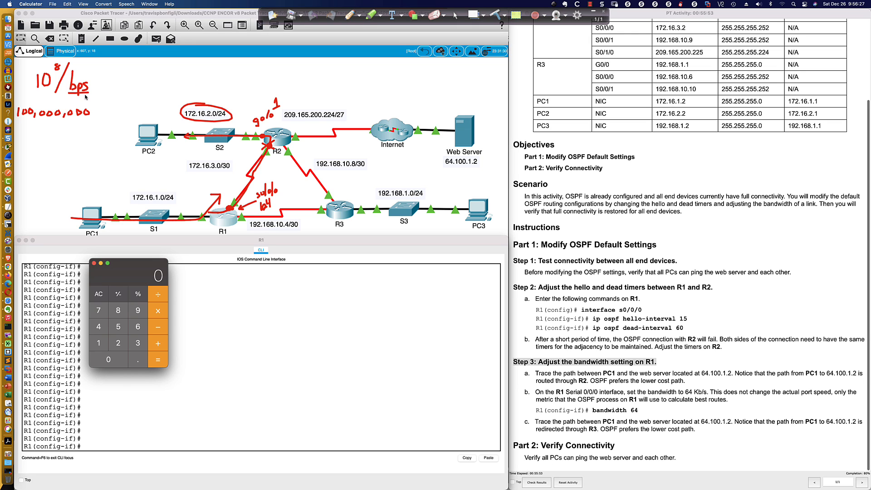
left_click(229, 207)
left_click(99, 343)
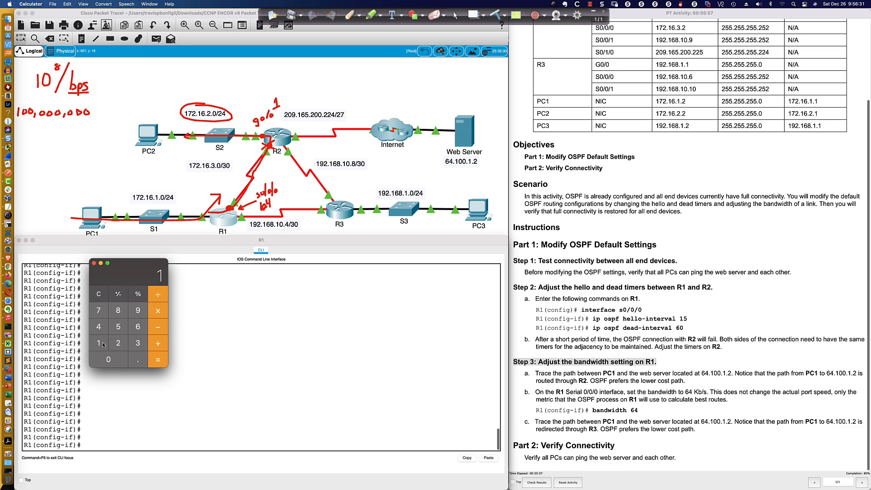
left_click(118, 326)
left_click(99, 326)
left_click(98, 327)
left_click(111, 360)
left_click(111, 359)
left_click(111, 360)
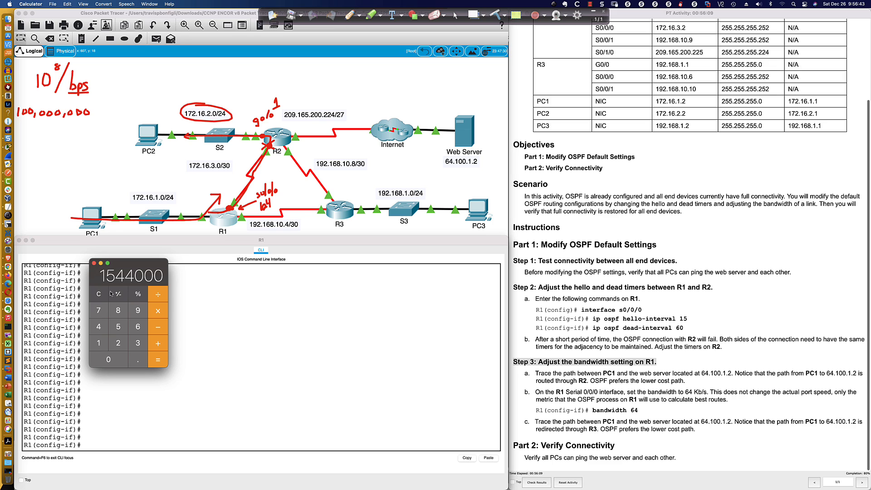
left_click(97, 300)
Calculate the serial link's OSPF cost by dividing 100000000 by 1544000
left_click(99, 343)
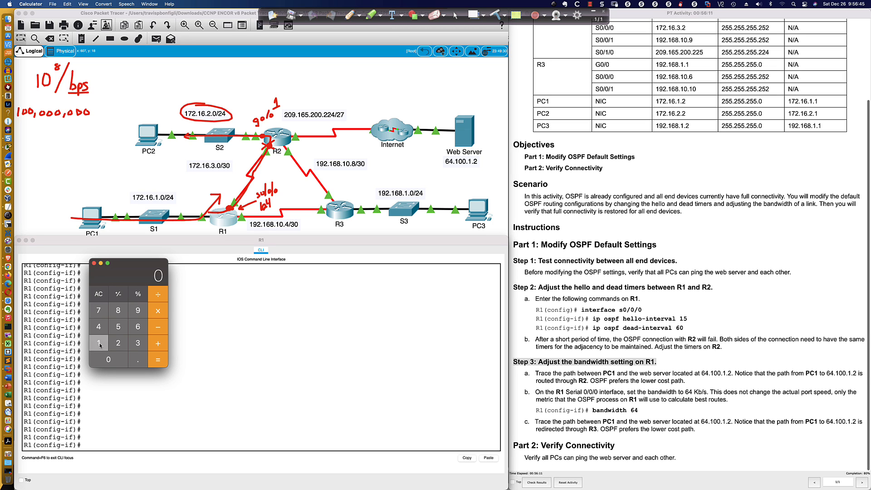
left_click(108, 359)
left_click(107, 360)
left_click(107, 359)
left_click(107, 359)
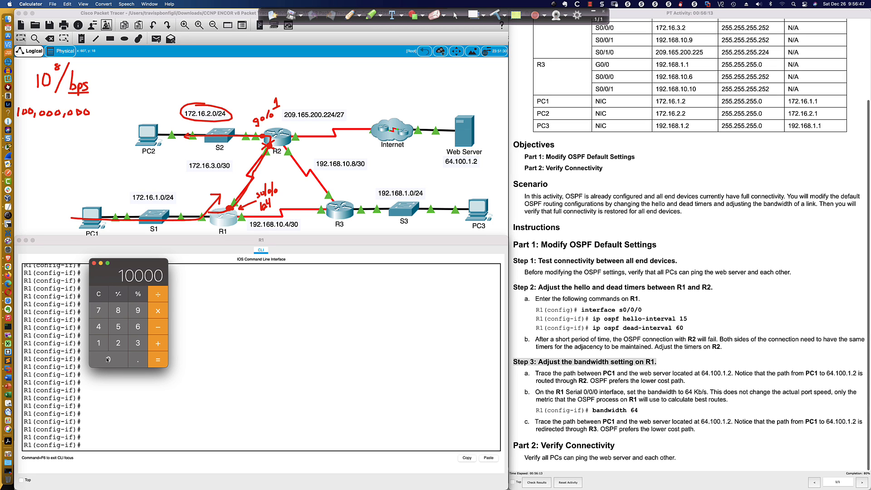
left_click(108, 359)
left_click(107, 359)
left_click(107, 360)
left_click(107, 359)
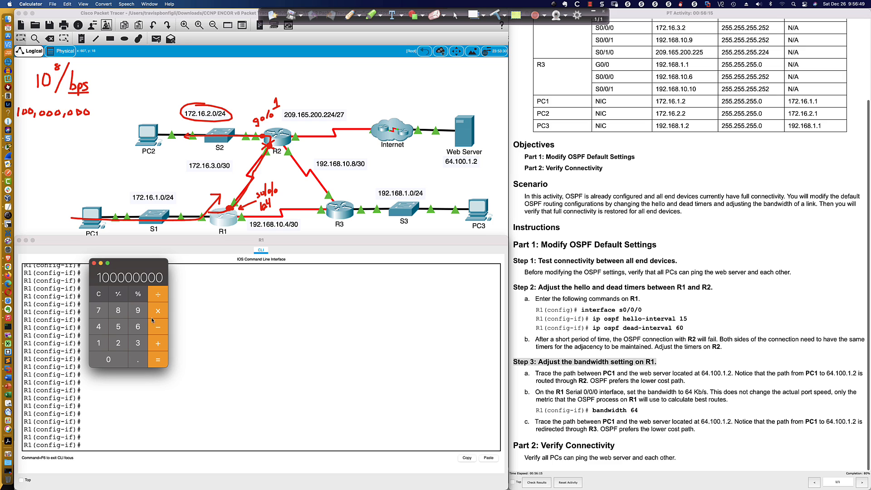
left_click(158, 294)
left_click(98, 343)
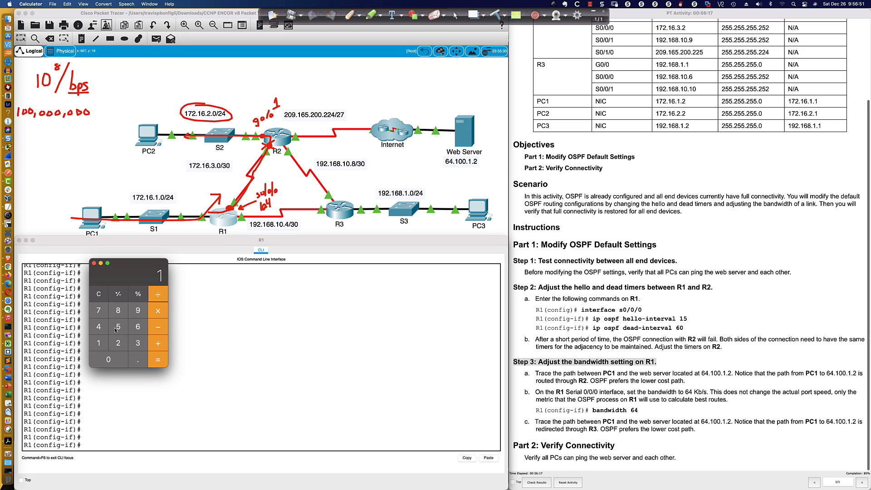
left_click(118, 327)
left_click(98, 326)
left_click(99, 327)
left_click(109, 359)
left_click(109, 359)
left_click(109, 359)
left_click(158, 359)
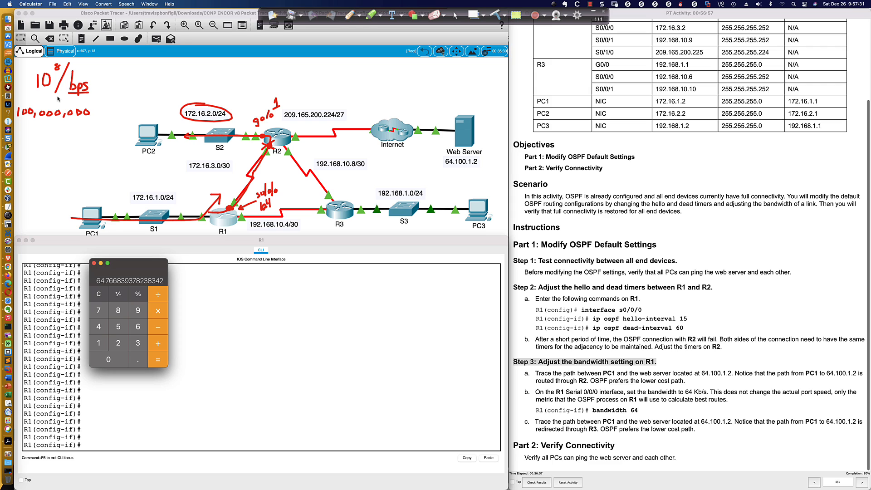
Write 100Mbps below the 100,000,000 annotation, underline it, and add an arrow linking the two
left_click(349, 15)
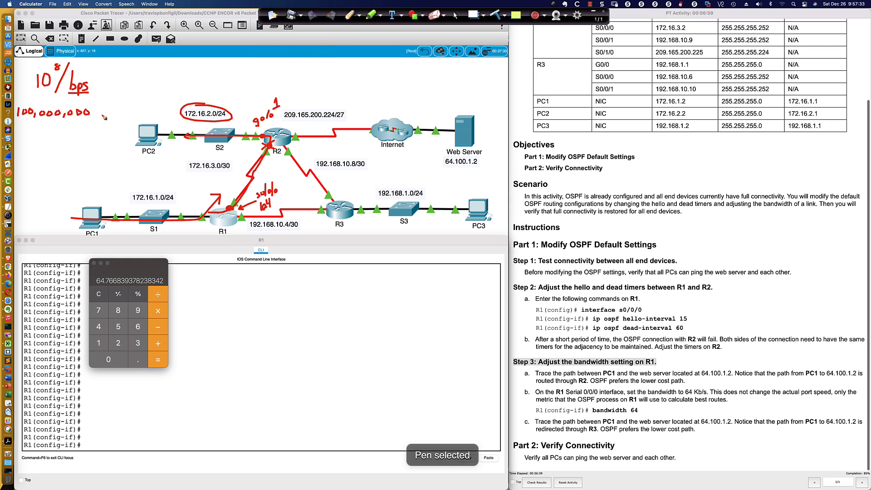
mouse_move(35, 129)
left_mouse_down()
mouse_move(34, 142)
mouse_move(43, 128)
mouse_move(48, 137)
mouse_move(66, 129)
mouse_move(76, 154)
mouse_move(81, 146)
left_mouse_up()
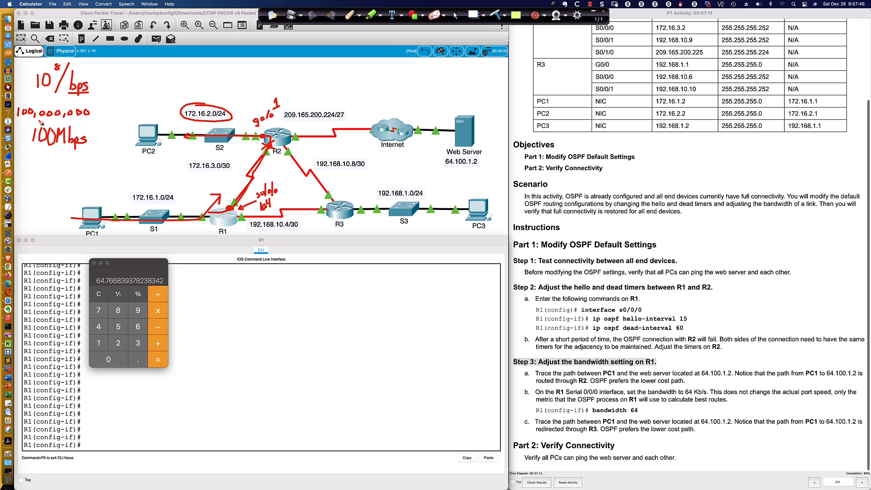
left_click_drag(55, 118, 64, 150)
left_click_drag(33, 150, 91, 154)
left_click_drag(53, 117, 53, 124)
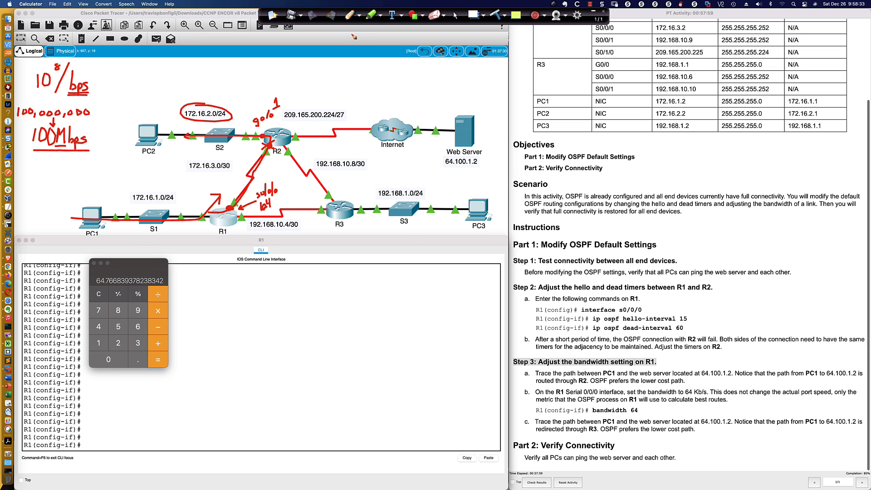
left_click(455, 15)
Clear the calculator and switch to Snagit to show the table of OSPF costs by interface type
left_click(101, 295)
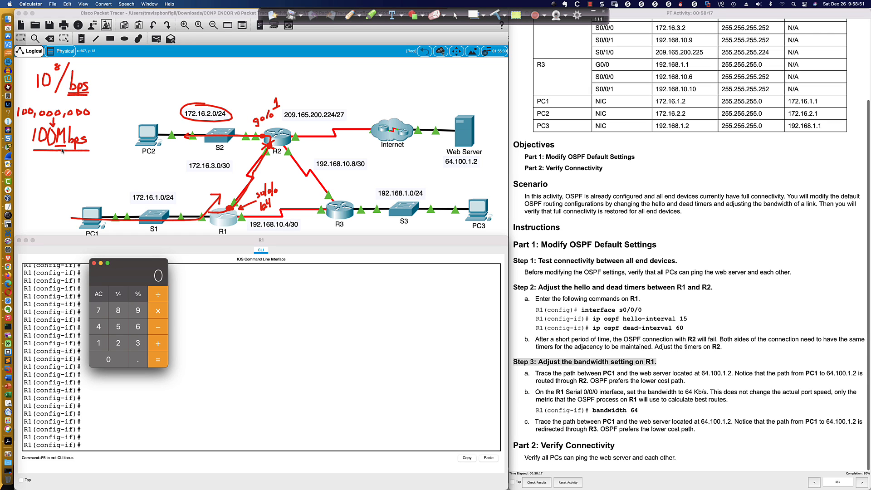
key("super+Tab")
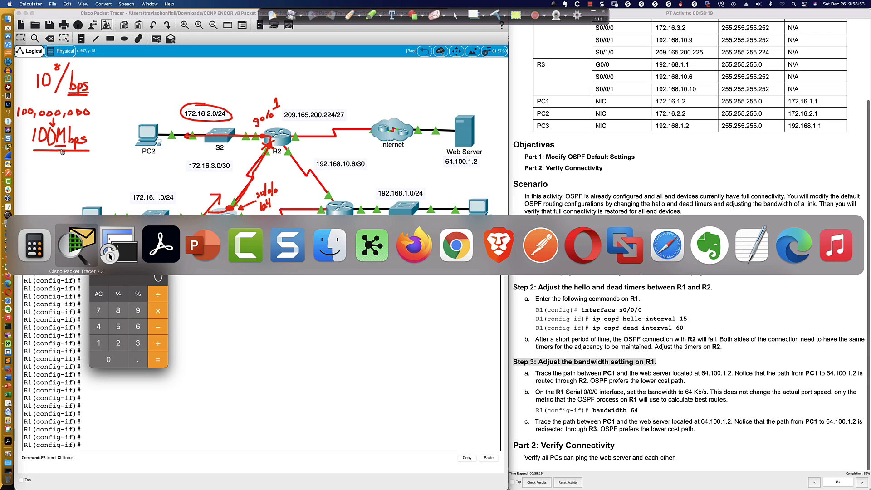
left_click(284, 230)
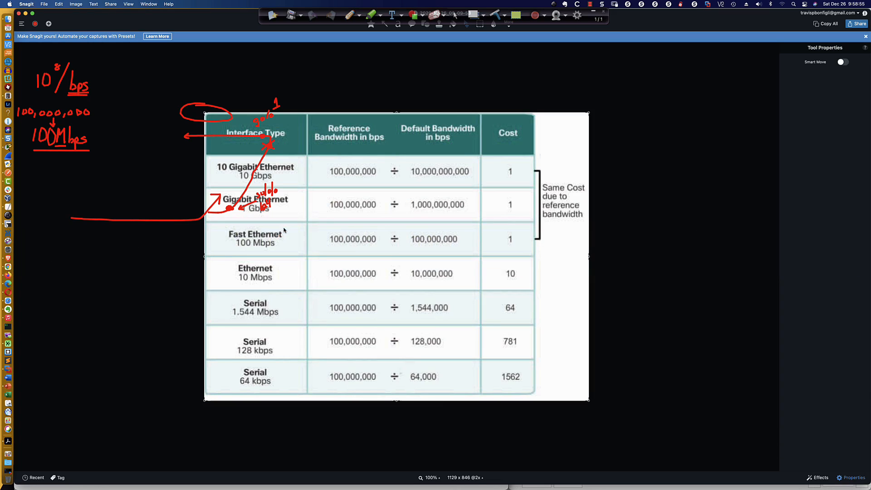
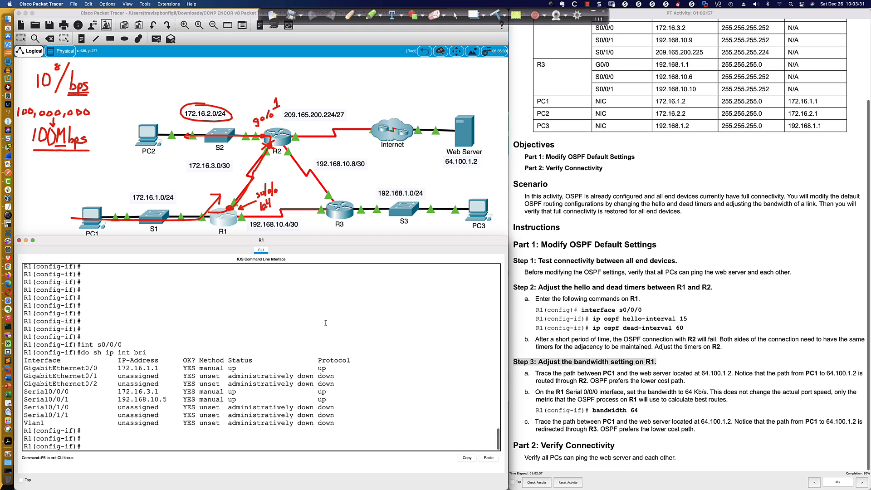
Set the bandwidth of R1's s0/0/0 interface to 64 Kb/s
type("band")
key("Tab")
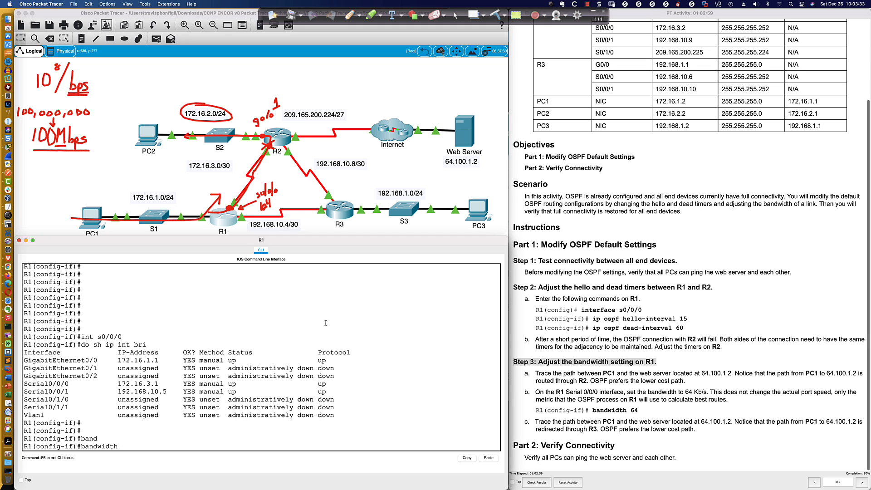
type("64")
key("Return")
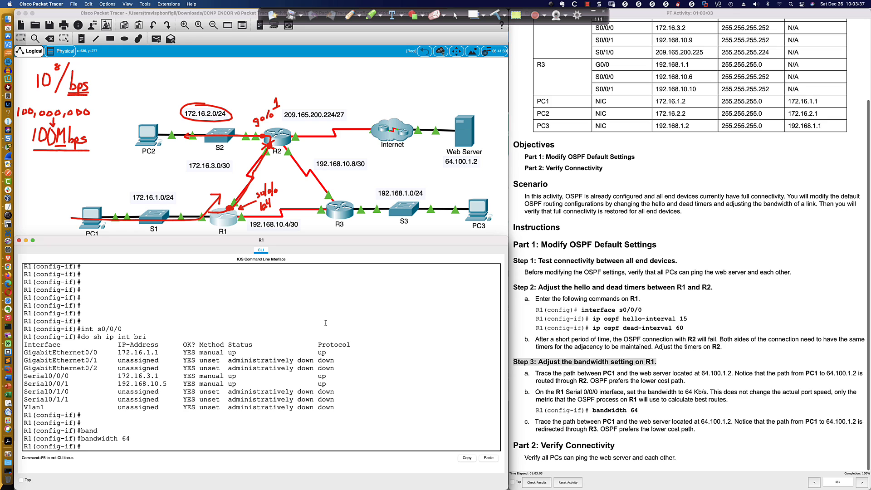
Display R1's s0/0/0 interface details without leaving interface configuration, and highlight the bandwidth value
type("do sh int")
type(" s0/0")
key("BackSpace")
type("/0000000/0")
key("Return")
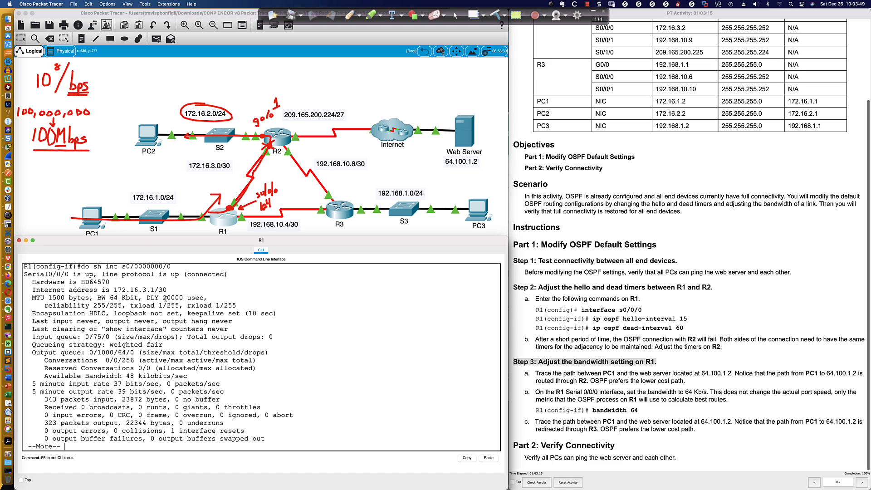
left_click_drag(98, 298, 139, 298)
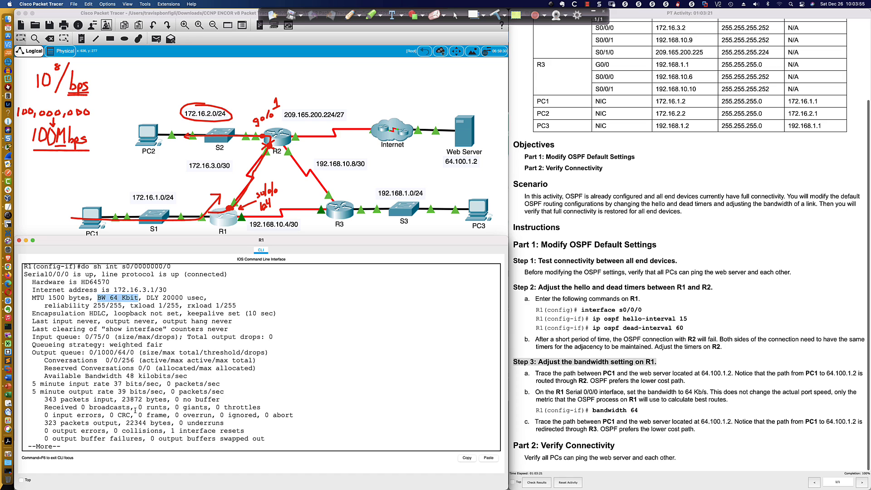
Leave the interface output and look up the unit and accepted range of the bandwidth command on R1
left_click(123, 439)
key("Return")
type("bandwidth 64")
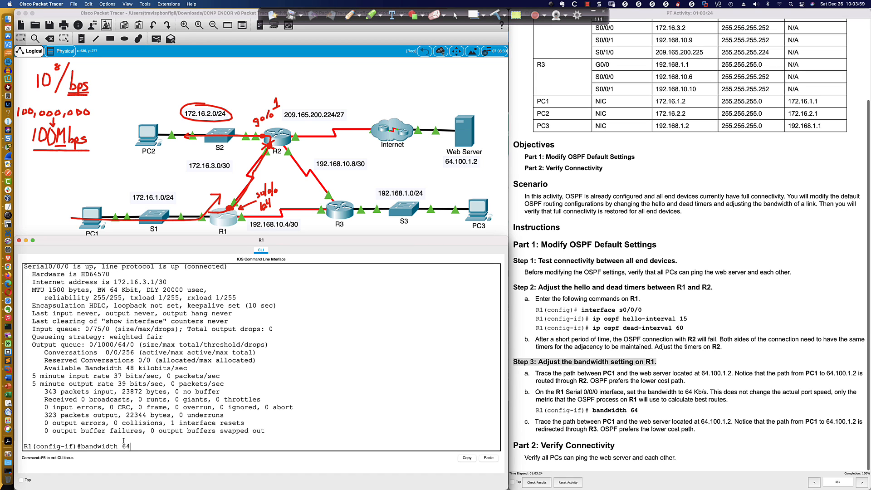
key("BackSpace")
key("BackSpace")
type("?")
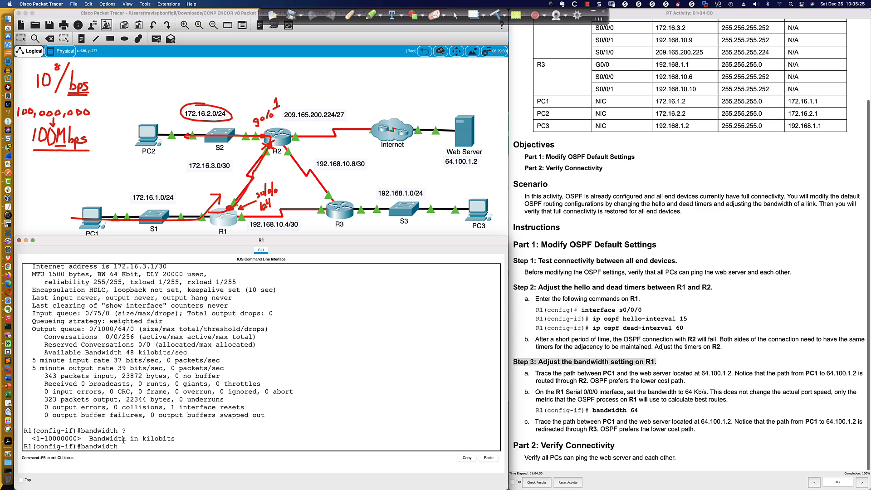
scroll(145, 310, "up", 5)
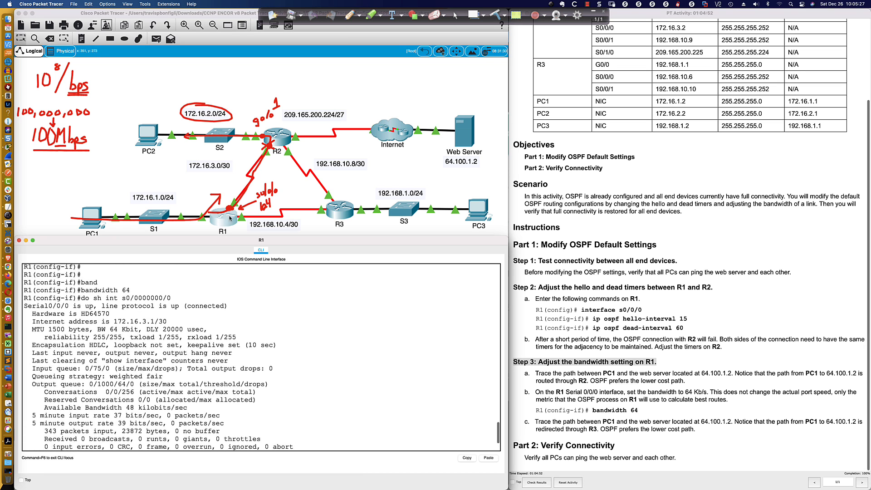
scroll(146, 310, "down", 5)
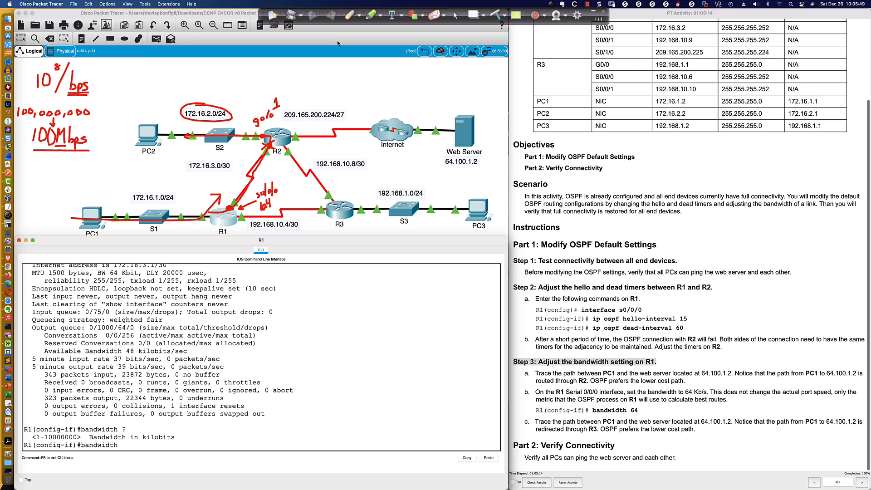
Write "High BW → Low Cost" with the Pen in the empty area above the Internet cloud
left_click(350, 15)
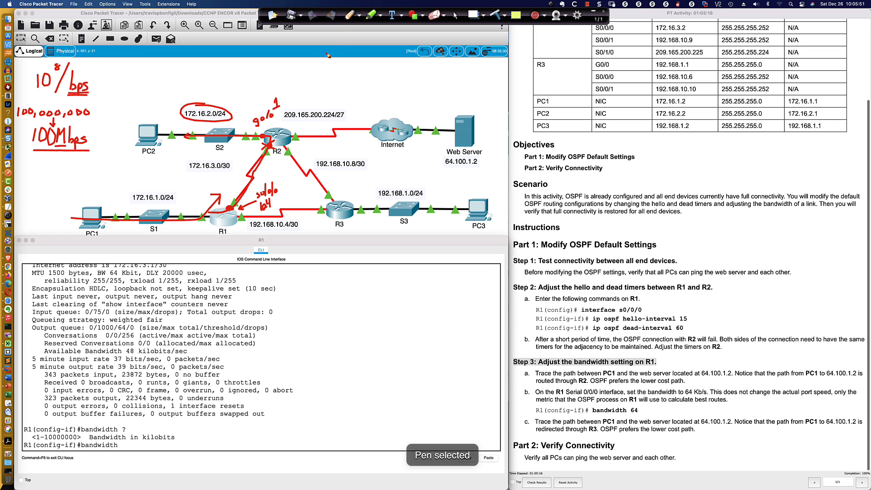
mouse_move(309, 61)
left_mouse_down()
mouse_move(309, 71)
mouse_move(317, 65)
mouse_move(324, 79)
mouse_move(348, 56)
mouse_move(345, 76)
mouse_move(367, 60)
mouse_move(390, 69)
left_mouse_up()
mouse_move(400, 64)
left_mouse_down()
mouse_move(416, 77)
mouse_move(477, 74)
left_mouse_up()
left_click_drag(472, 67, 482, 64)
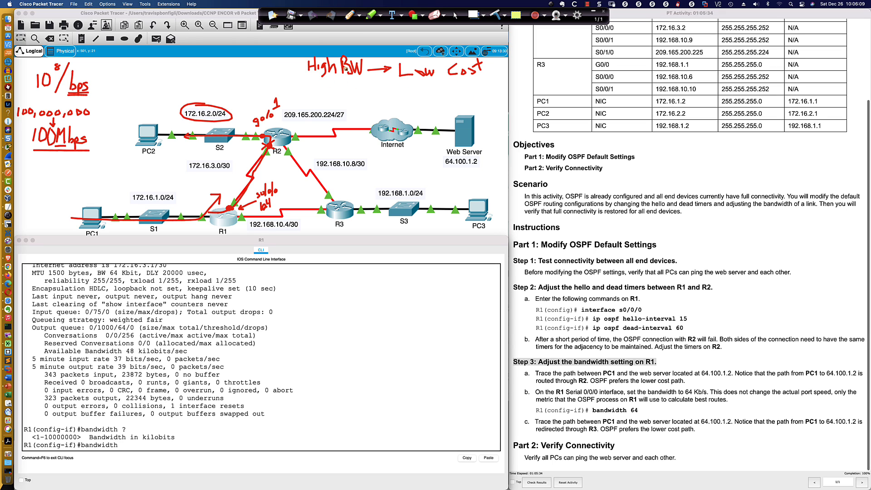
Write the opposite rule, low bandwidth to high cost, beneath it, box the first rule and return to the normal cursor
mouse_move(320, 88)
left_mouse_down()
mouse_move(329, 97)
mouse_move(403, 91)
mouse_move(416, 94)
mouse_move(415, 105)
mouse_move(409, 90)
mouse_move(422, 95)
left_mouse_up()
left_click(410, 86)
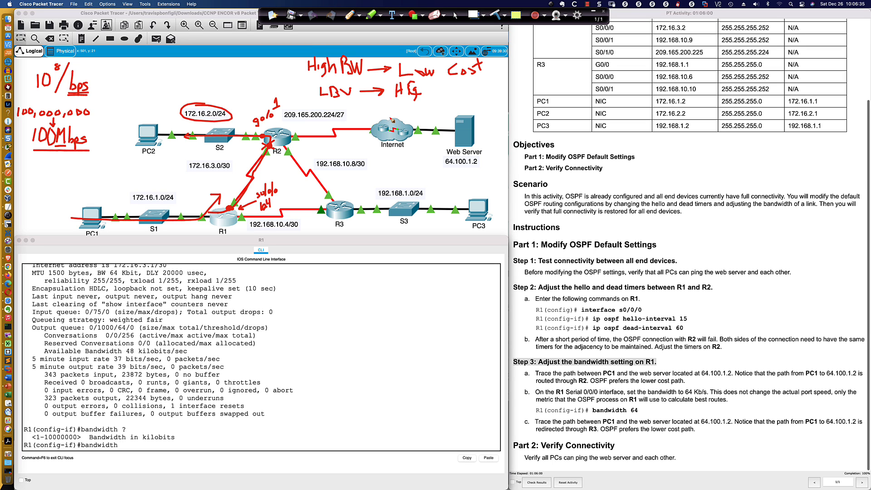
mouse_move(368, 52)
left_mouse_down()
mouse_move(319, 51)
mouse_move(303, 70)
mouse_move(463, 77)
mouse_move(498, 56)
mouse_move(359, 59)
left_mouse_up()
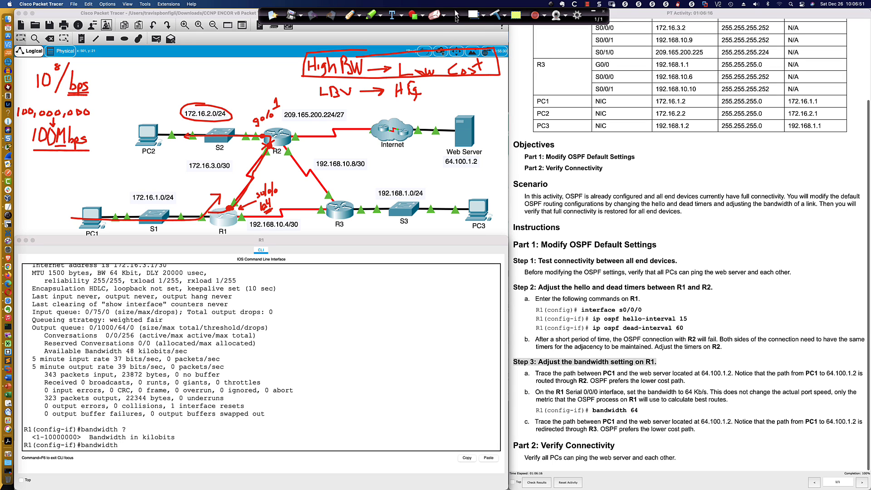
left_click(455, 15)
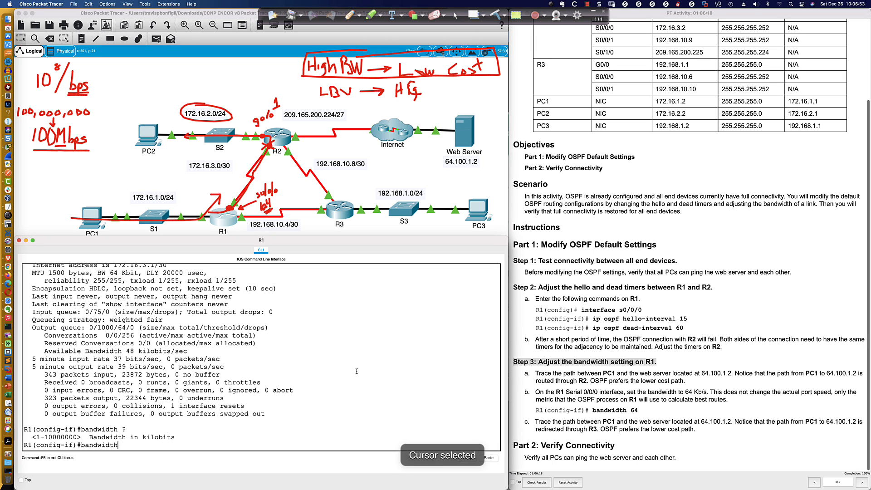
Discard the unfinished bandwidth command, list R1's OSPF interface details and highlight the cost of Serial0/0/0
key("BackSpace")
key("BackSpace")
key("BackSpace")
key("BackSpace")
key("BackSpace")
key("BackSpace")
key("BackSpace")
key("BackSpace")
key("BackSpace")
key("Return")
key("Return")
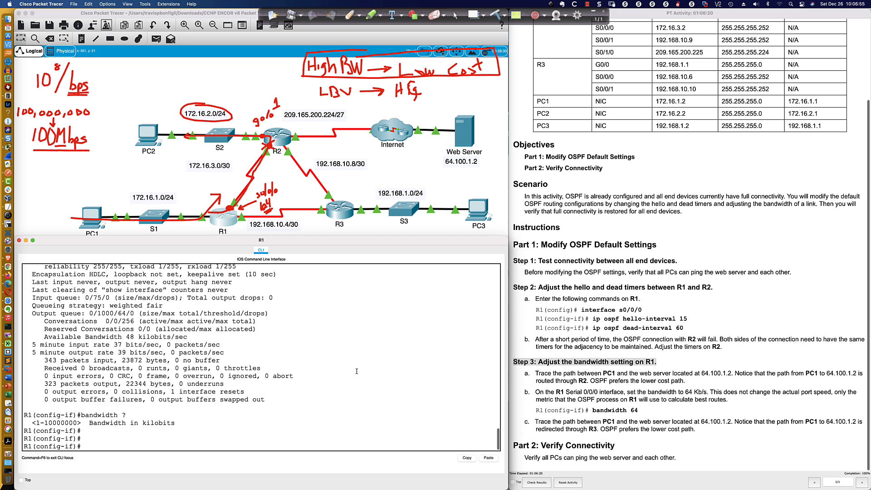
type("do sh ip ospf int")
key("Return")
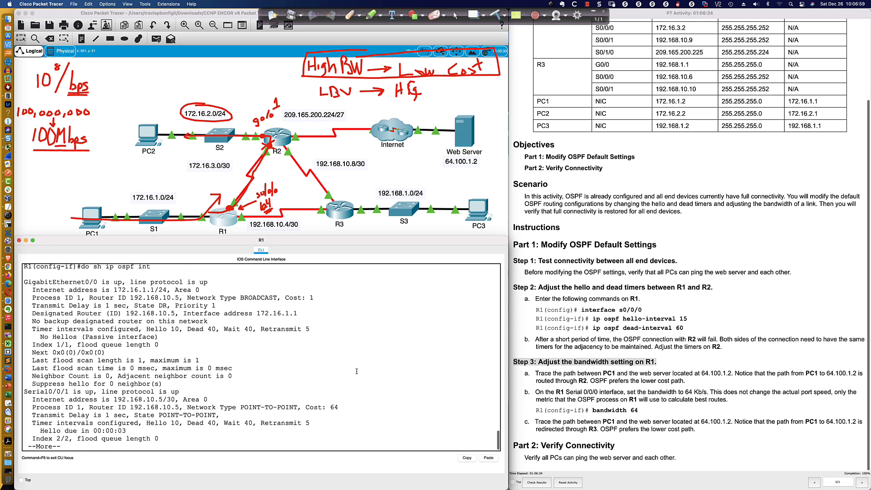
key("space")
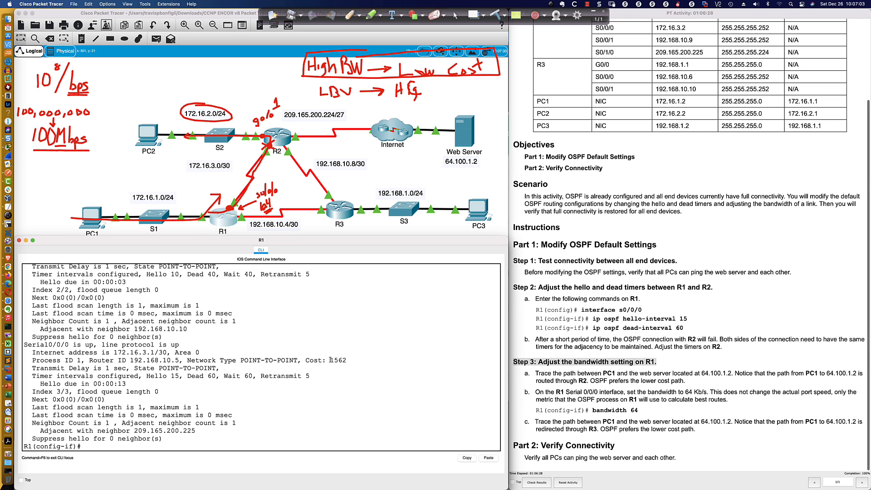
left_click_drag(330, 360, 347, 360)
Switch to Calculator and check the 64 Kb/s link's OSPF cost by dividing 100000000 by 64000
key("super+Tab")
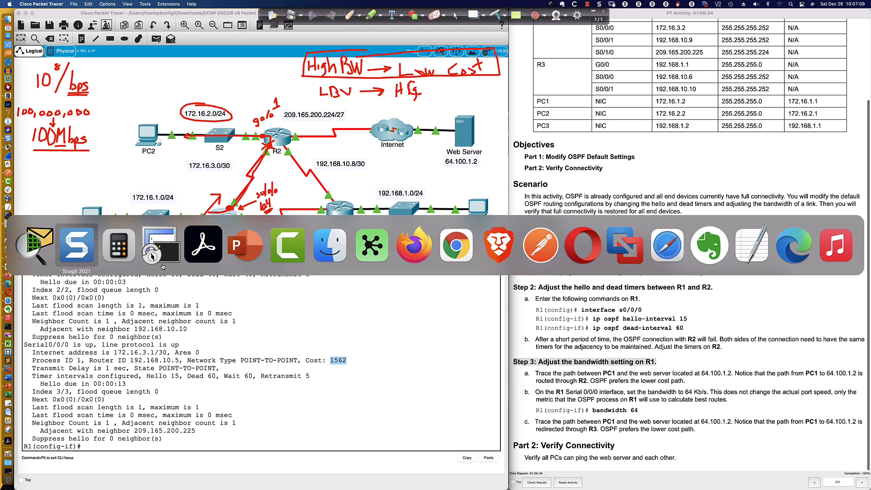
key("super+Tab")
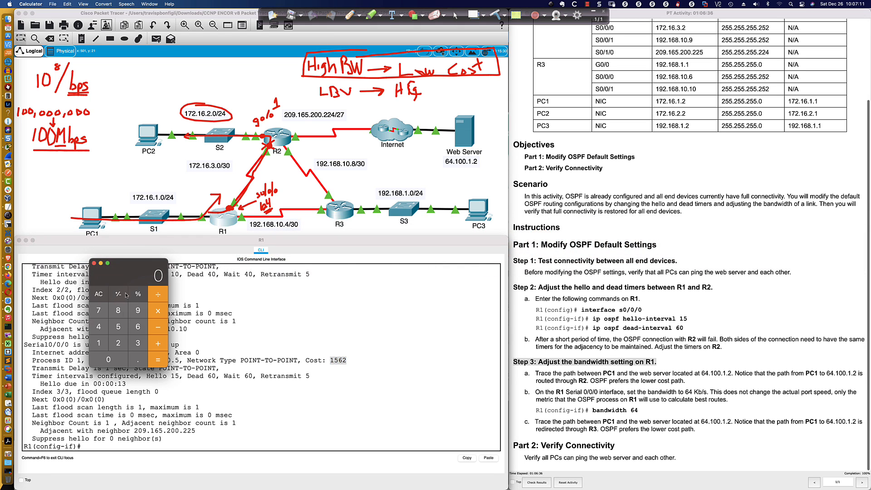
type("1")
left_click(109, 360)
left_click(110, 361)
left_click(110, 360)
left_click(110, 361)
left_click(109, 361)
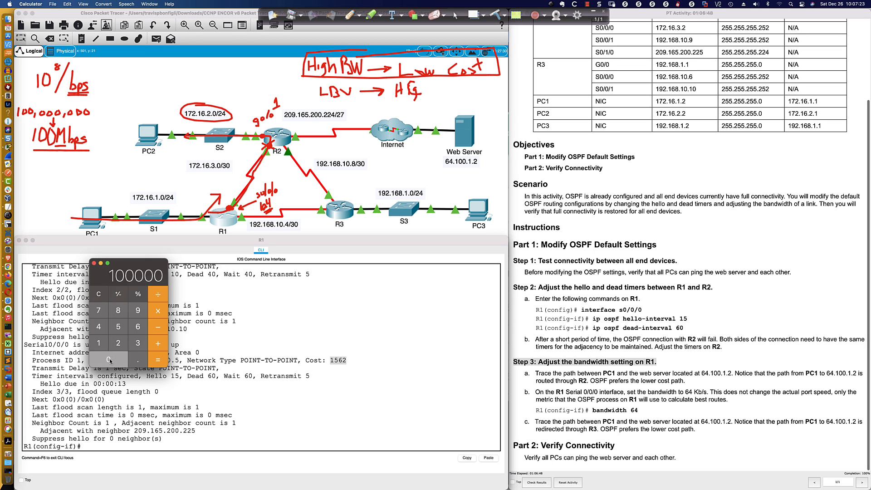
left_click(110, 361)
left_click(110, 361)
left_click(110, 360)
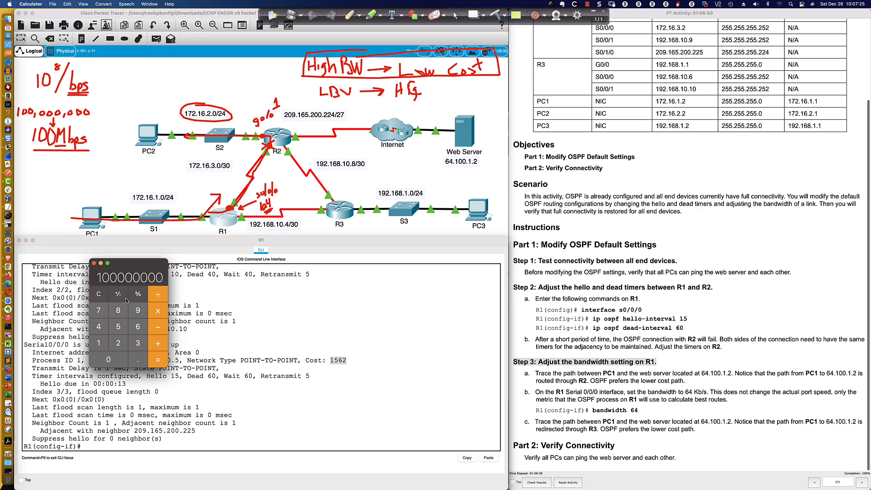
left_click(159, 296)
left_click(157, 295)
left_click(134, 328)
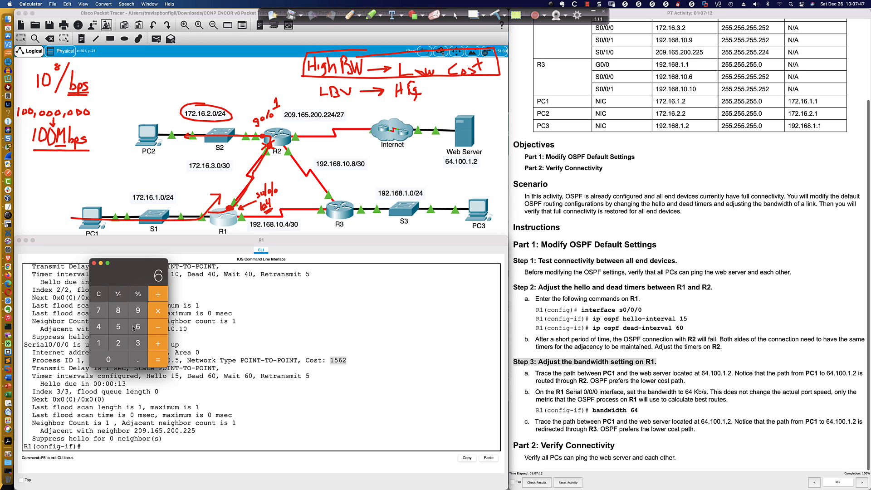
left_click(99, 327)
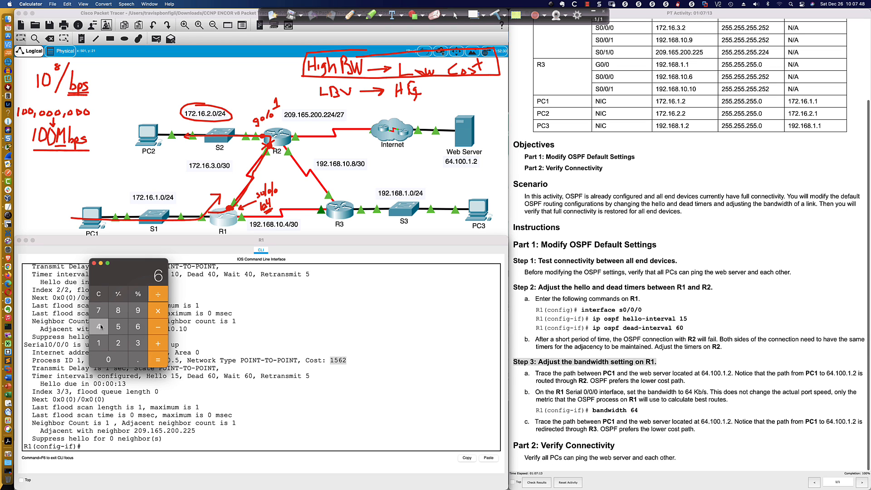
left_click(109, 359)
left_click(109, 360)
left_click(109, 359)
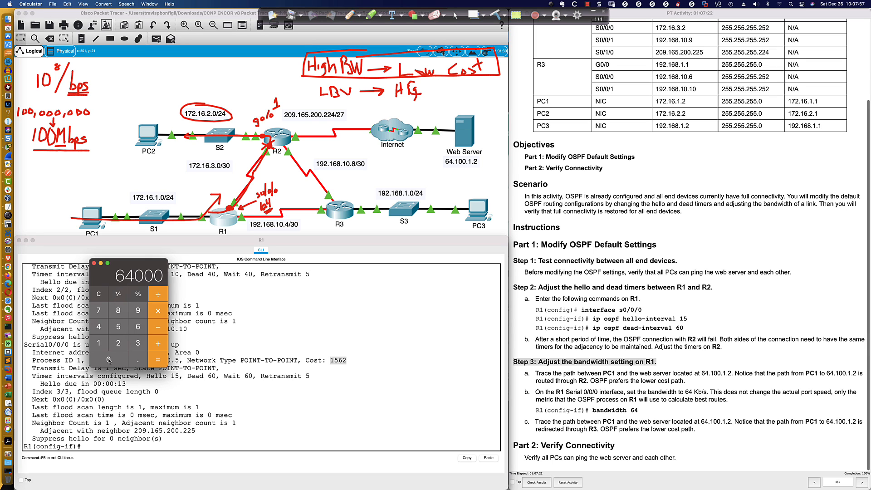
left_click(160, 360)
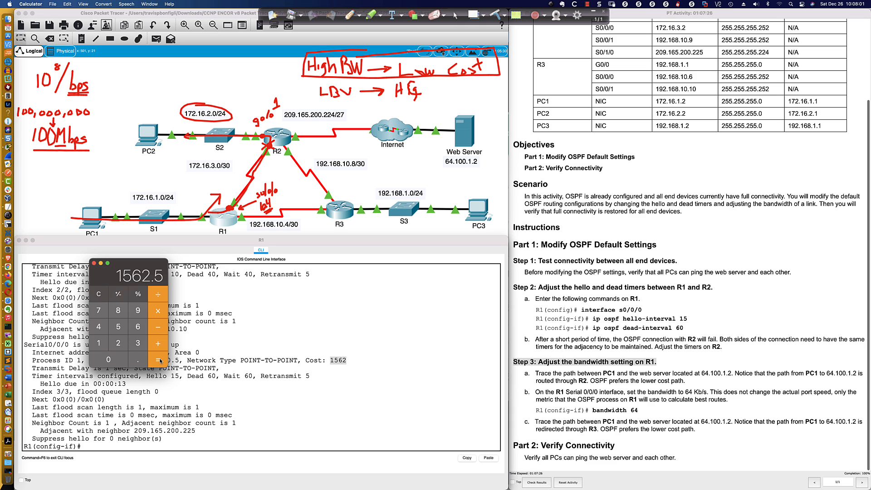
Clear the calculation and switch to Snagit to compare it with the OSPF cost table
left_click(98, 294)
key("super+q")
key("super+Tab")
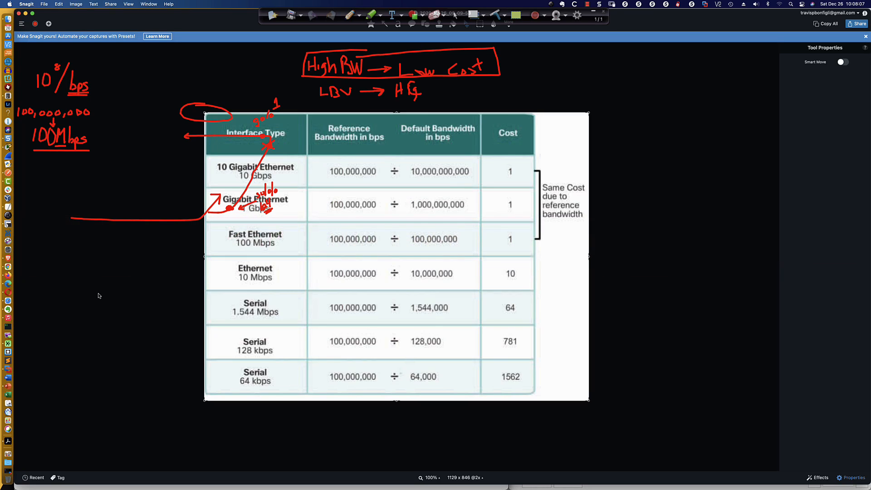
Switch back to Calculator and work out the OSPF cost of a 768 Kb/s link by dividing 100000000 by 768000
key("super+Tab")
key("super+Tab")
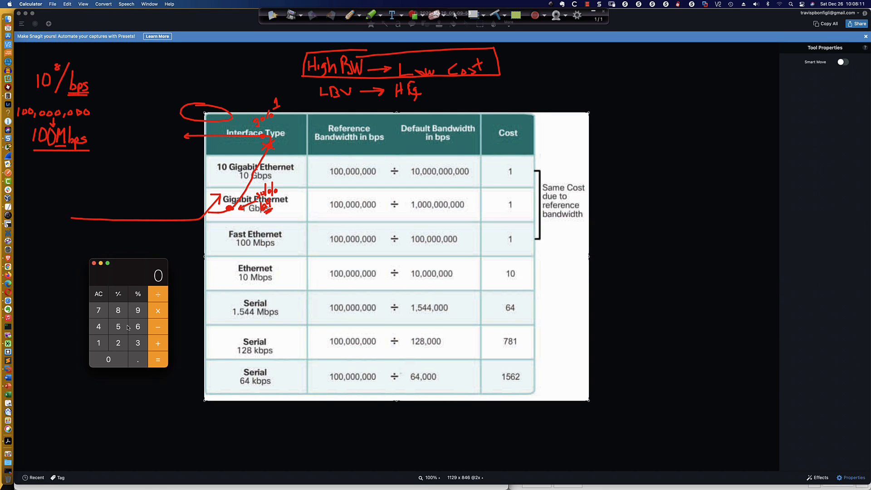
left_click(100, 344)
left_click(107, 360)
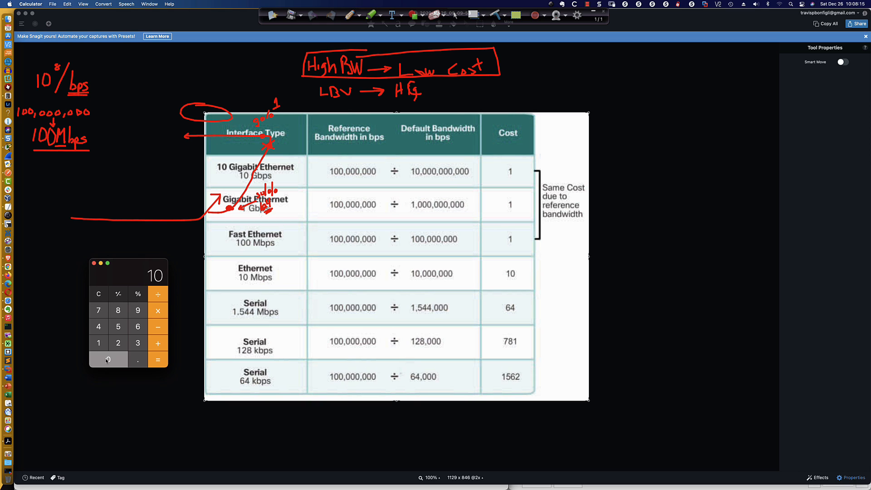
left_click(107, 360)
left_click(107, 360)
left_click(107, 360)
left_click(107, 360)
left_click(107, 360)
left_click(107, 361)
left_click(107, 361)
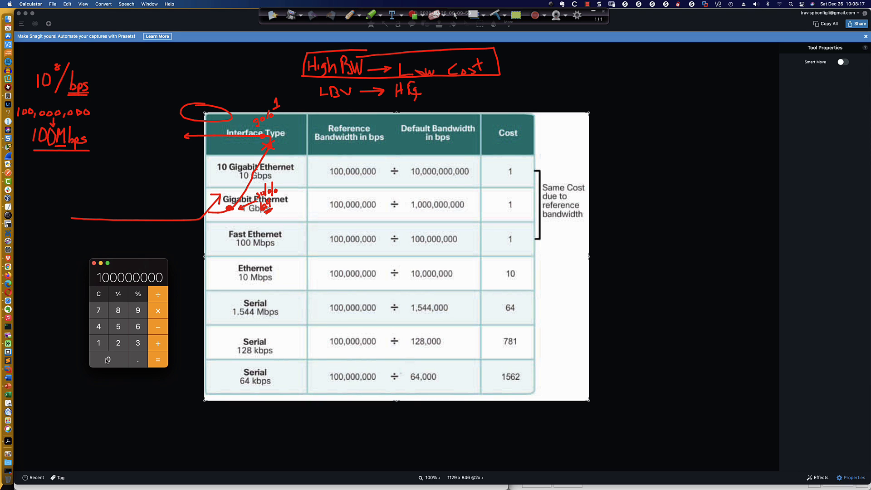
left_click(158, 295)
left_click(99, 311)
left_click(130, 326)
left_click(118, 311)
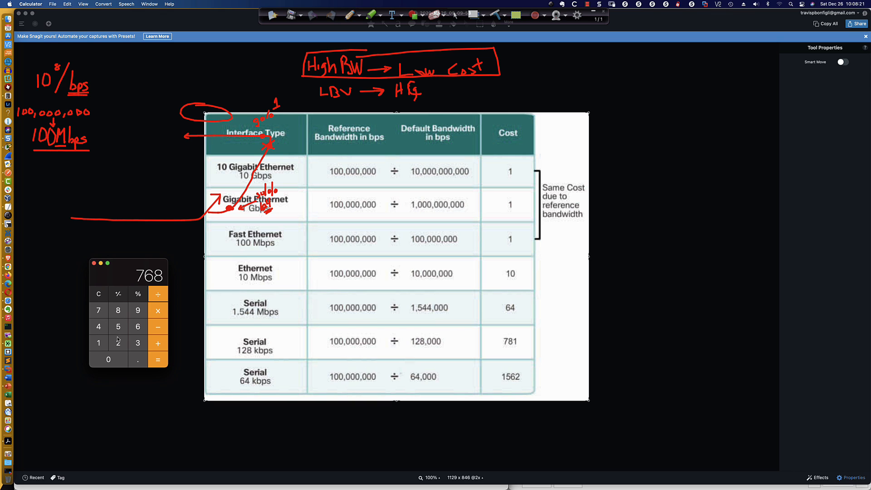
left_click(108, 359)
left_click(109, 360)
left_click(109, 360)
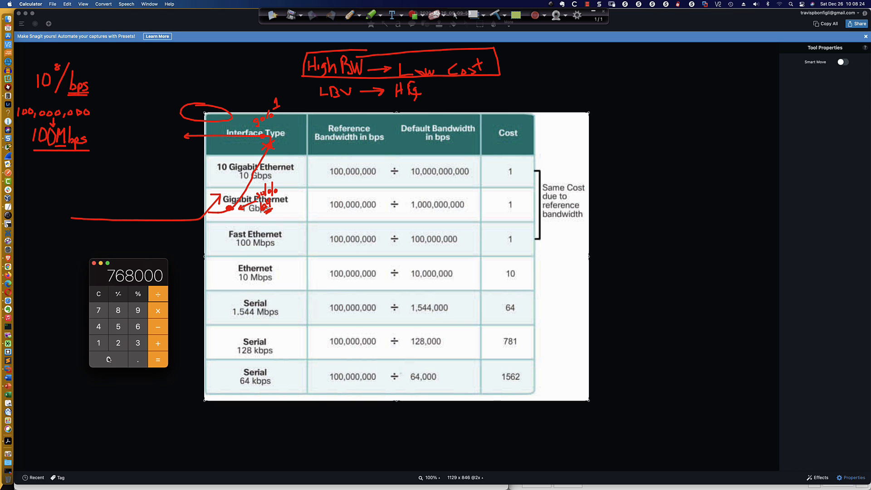
left_click(154, 360)
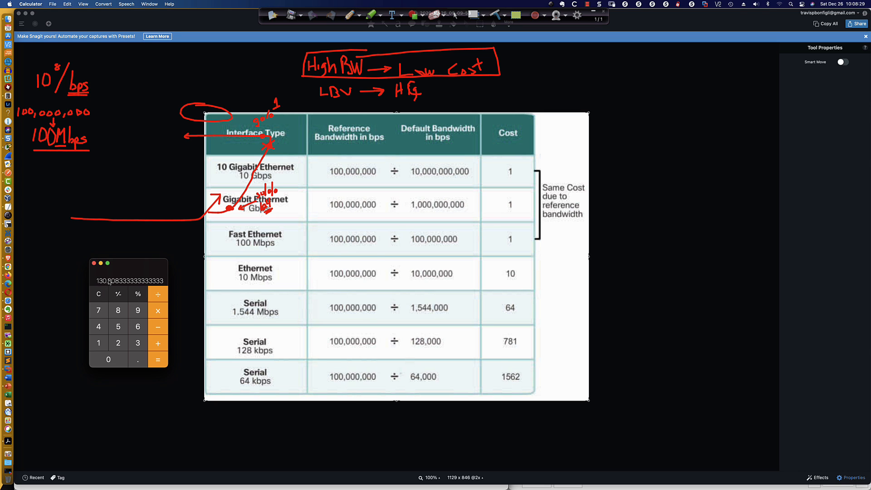
Switch back to Packet Tracer and set the bandwidth of R1's s0/0/0 interface to 768
key("super+Tab")
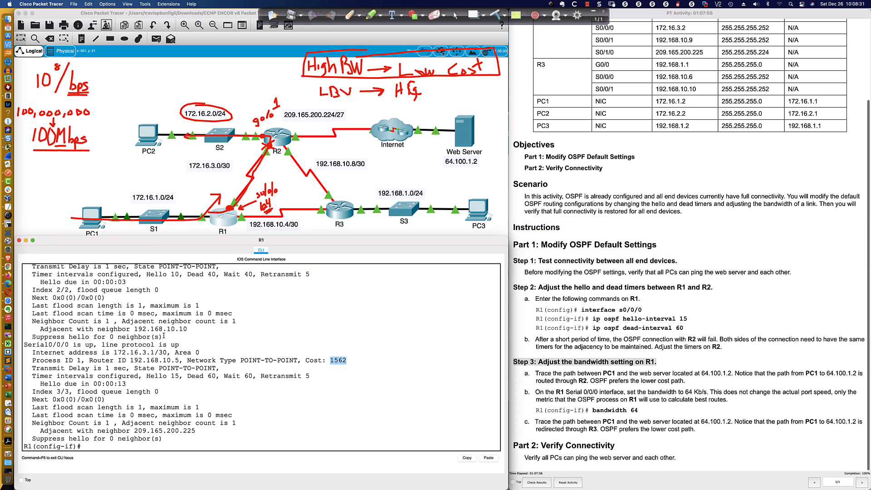
key("Return")
key("Return")
type("band")
key("Tab")
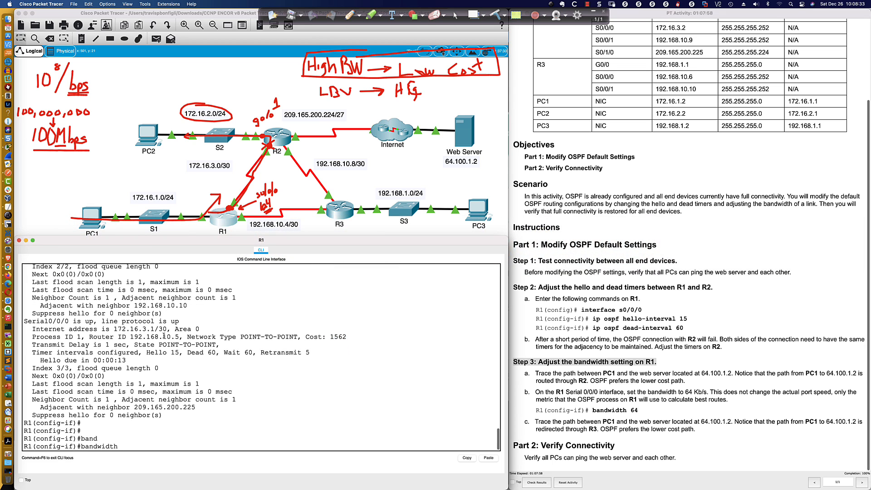
type("768")
key("Return")
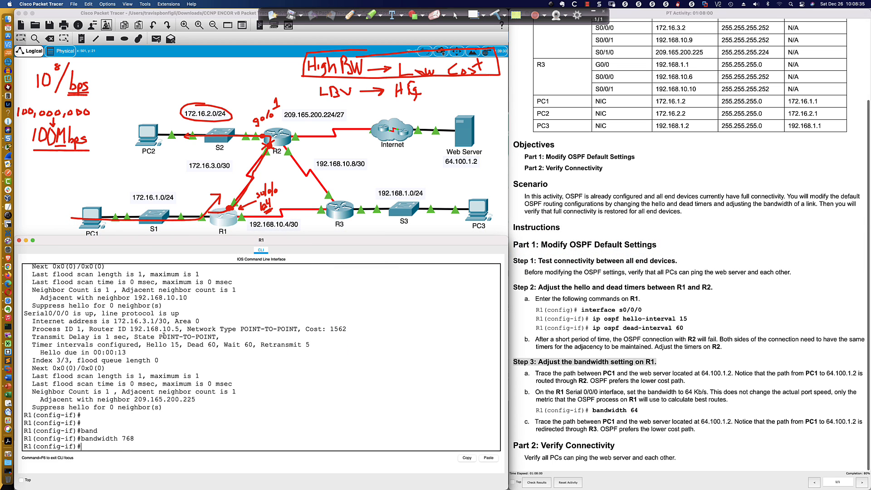
List R1's OSPF interface details again and highlight the Serial0/0/0 cost for the 768 bandwidth
type("do sh ip ospf int")
key("Return")
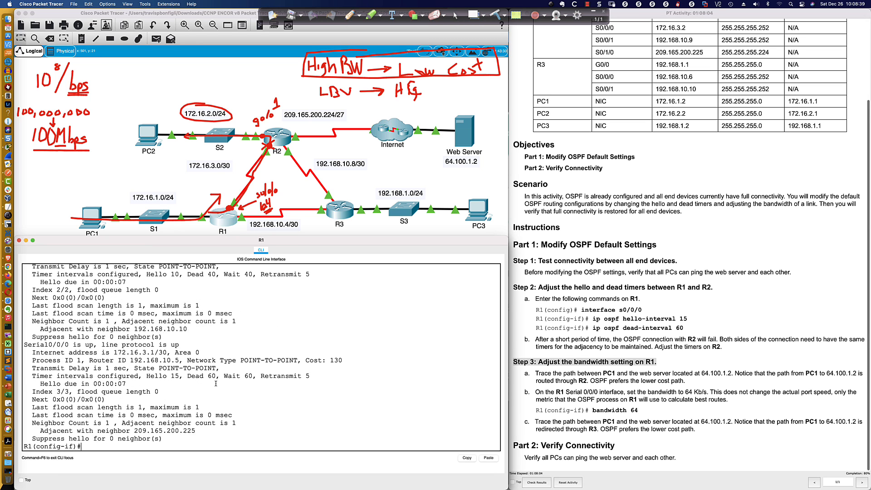
left_click_drag(325, 359, 343, 360)
Return the bandwidth of R1's s0/0/0 interface to 64, as the activity requires
type("bandwidth 76")
key("BackSpace")
key("BackSpace")
key("BackSpace")
type("64")
key("Return")
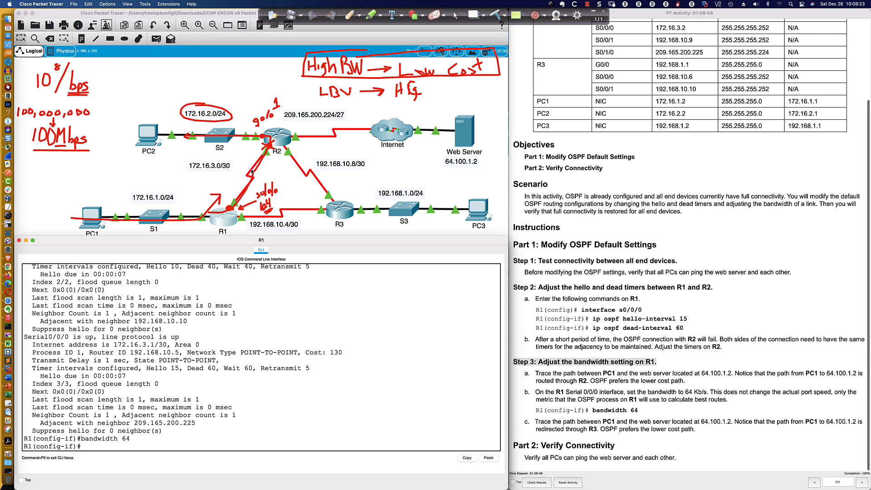
Open PC1's command prompt and trace the route to PC2 at 172.16.2.2
left_click(91, 213)
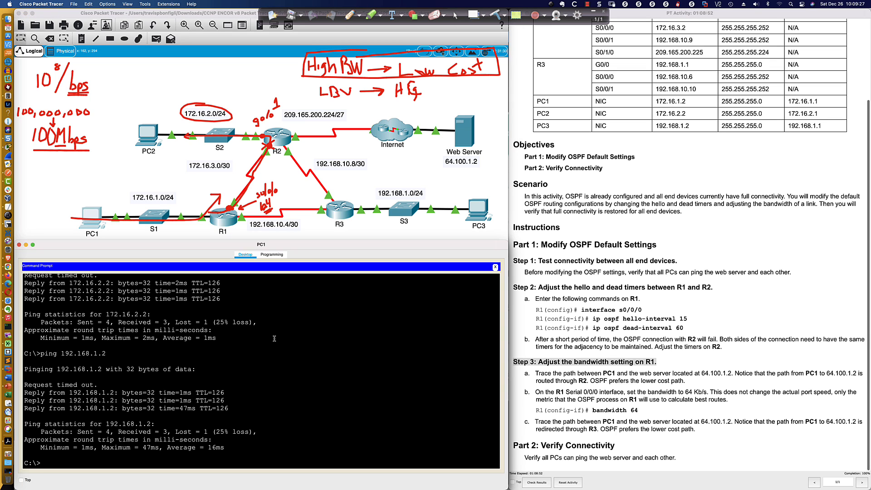
key("Return")
key("Return")
key("Return")
type("tracer")
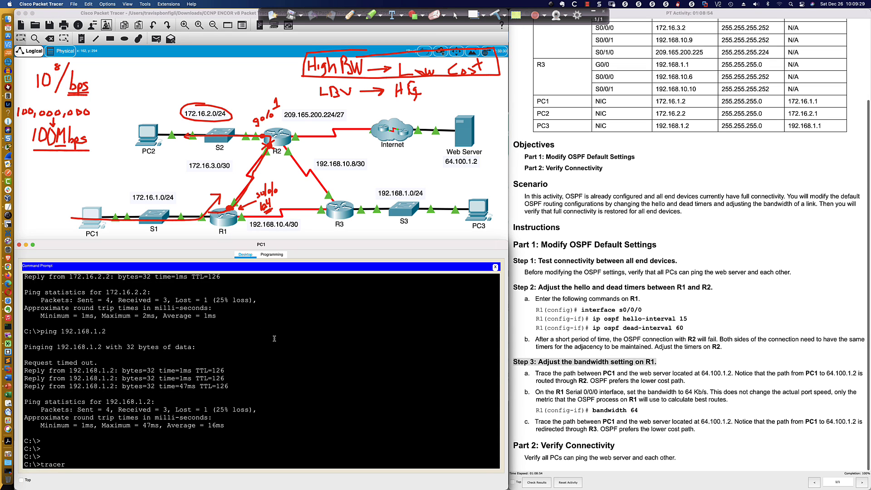
type("t 172.16.2.2")
key("Return")
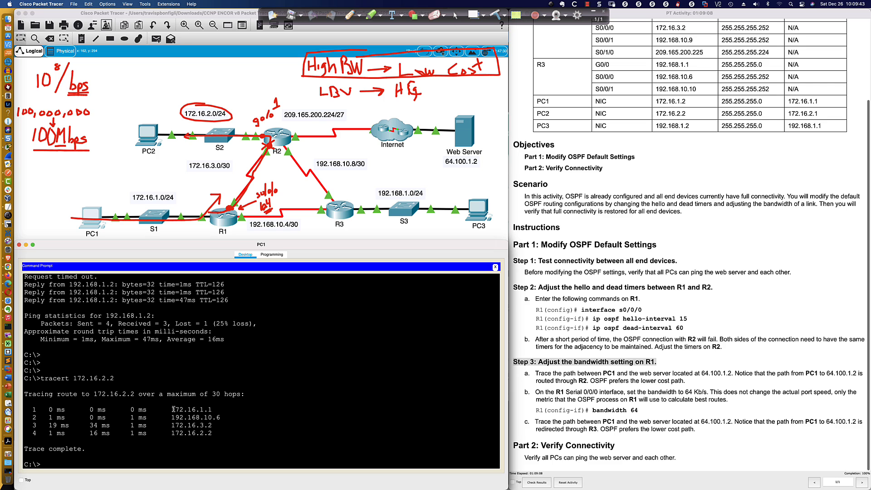
Highlight the first two hops, 172.16.1.1 and 192.168.10.6, in PC1's trace to PC2
left_click_drag(175, 409, 213, 408)
left_click(171, 418)
left_click_drag(171, 419, 222, 418)
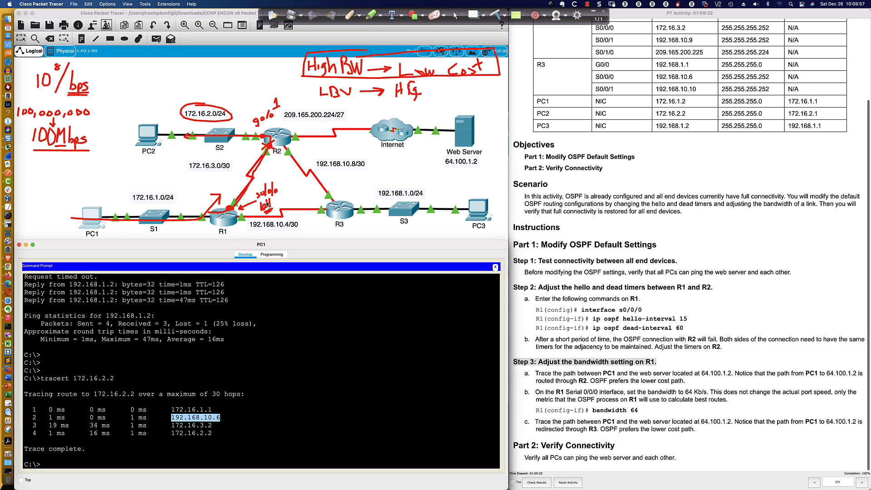
Display R1's routing table from interface configuration mode and highlight the OSPF route to 172.16.2.0/24 and its metric
left_click(228, 222)
type("do ship")
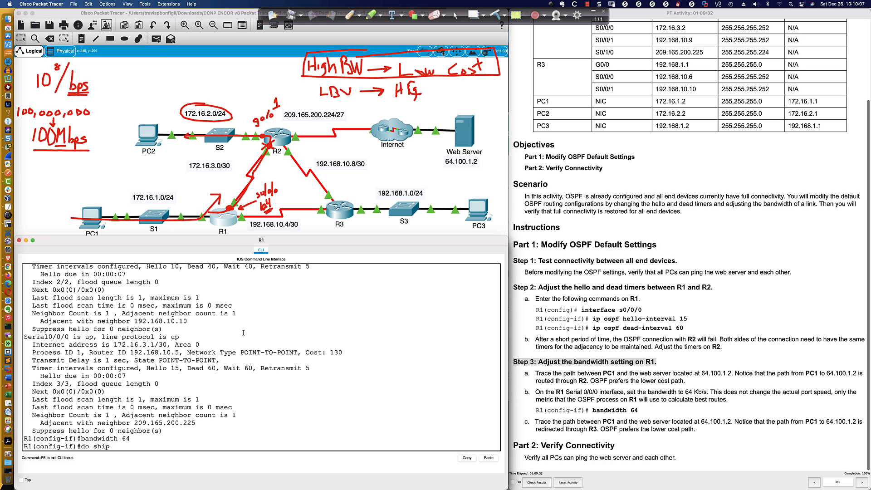
key("BackSpace")
key("BackSpace")
type("ip route")
key("Return")
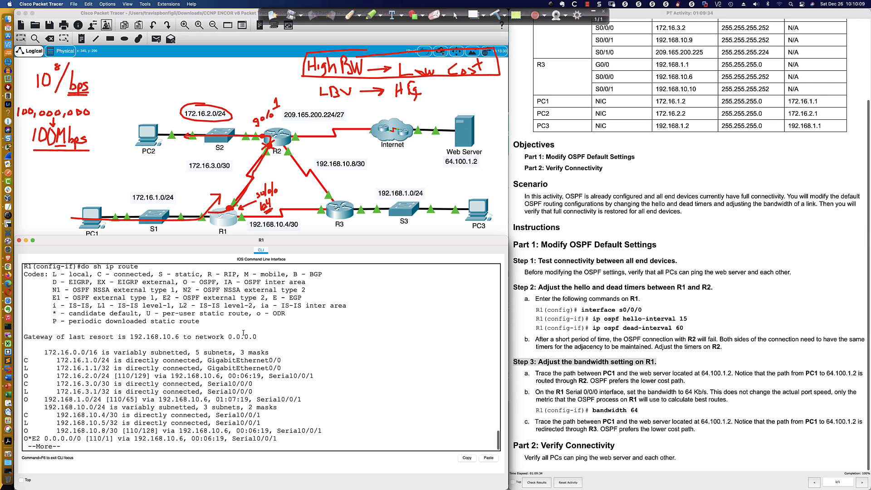
key("space")
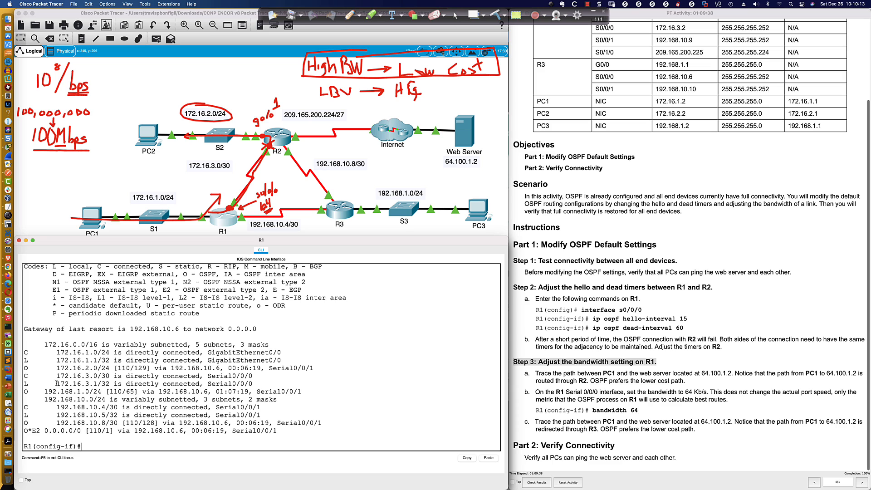
left_click_drag(25, 369, 205, 369)
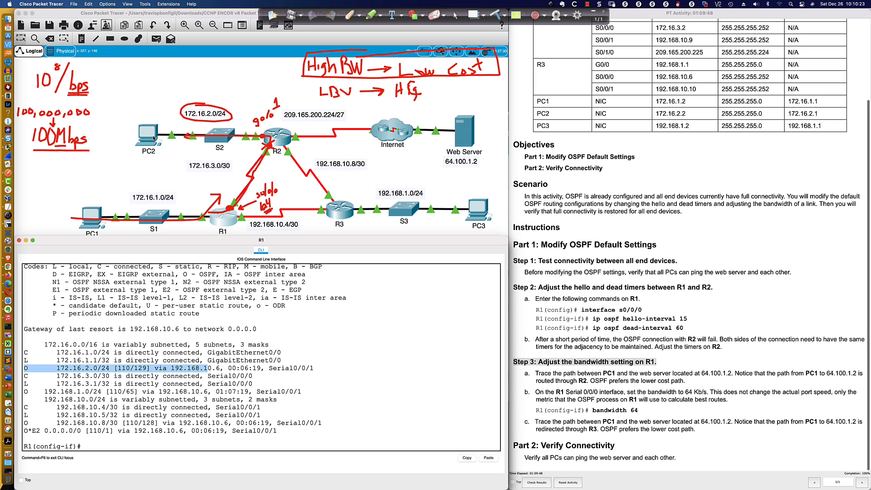
left_click_drag(133, 368, 148, 368)
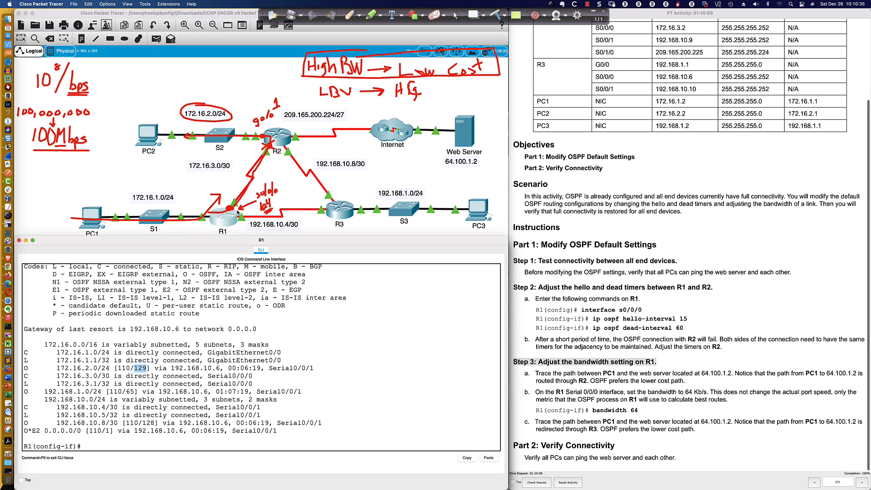
List R1's OSPF interface details and highlight the Serial0/0/0 cost for the 64 bandwidth
left_click(358, 358)
type("do sh ip ospf int")
key("Return")
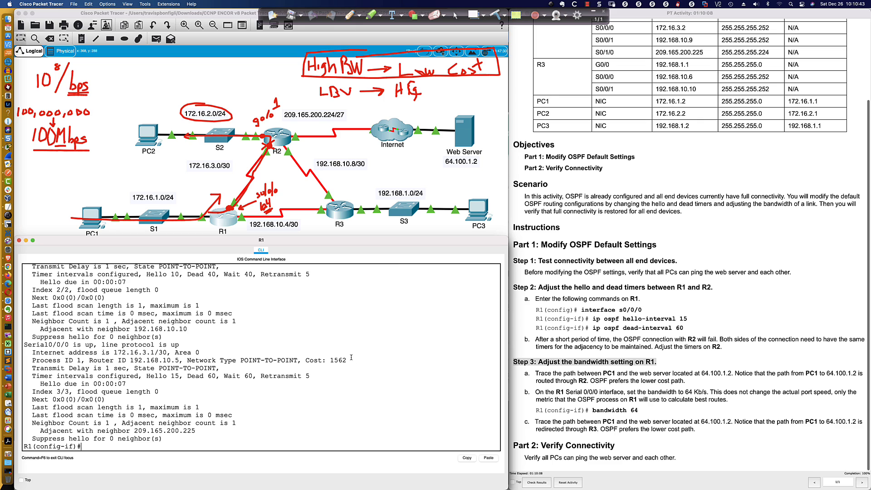
left_click_drag(329, 361, 347, 362)
Highlight the final hop 172.16.2.2 in PC1's trace, and open PC2's window and move it clear of the topology
left_click(90, 219)
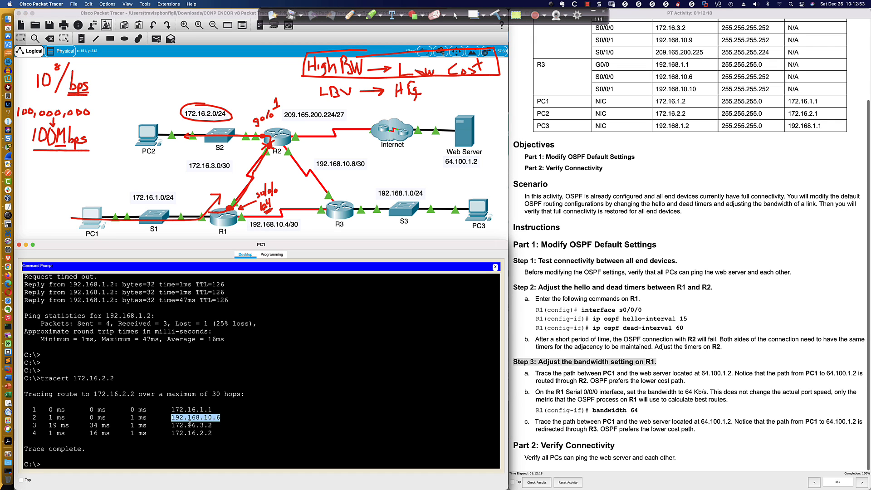
left_click_drag(172, 425, 213, 434)
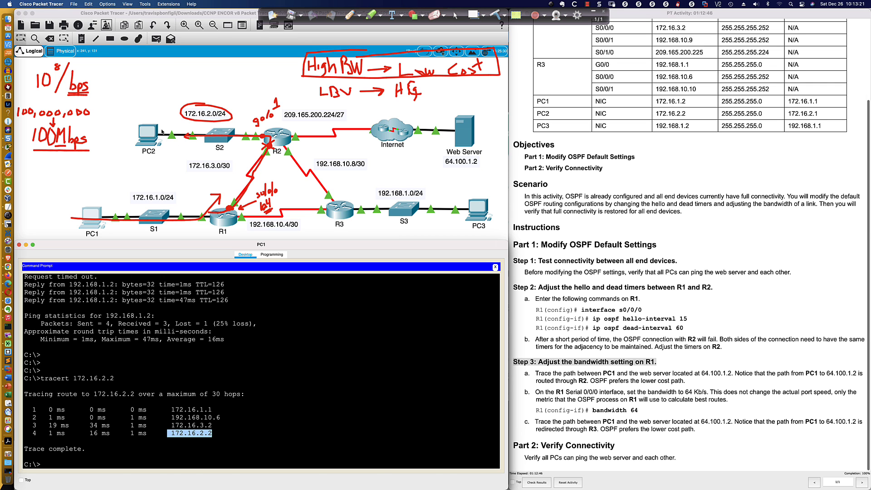
left_click(148, 134)
left_click_drag(411, 143, 78, 287)
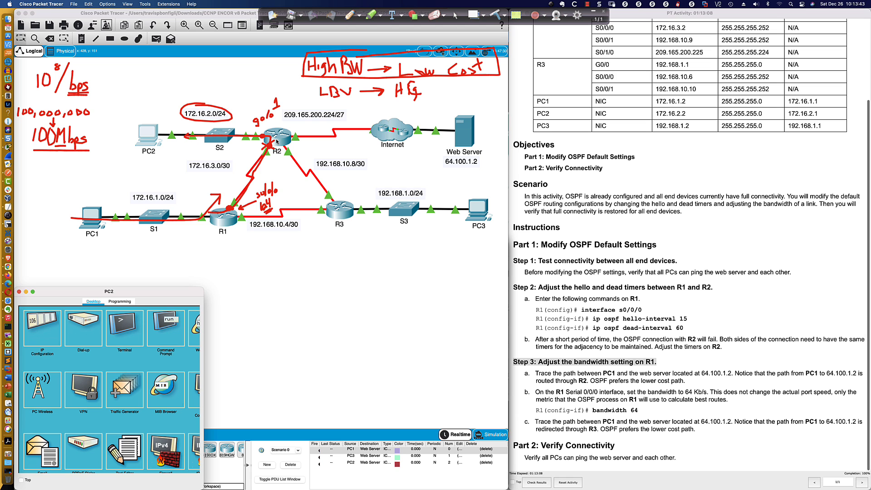
Examine the O*E2 default route and its metric in R1's routing table output, along with the OSPF interface costs
left_click(227, 220)
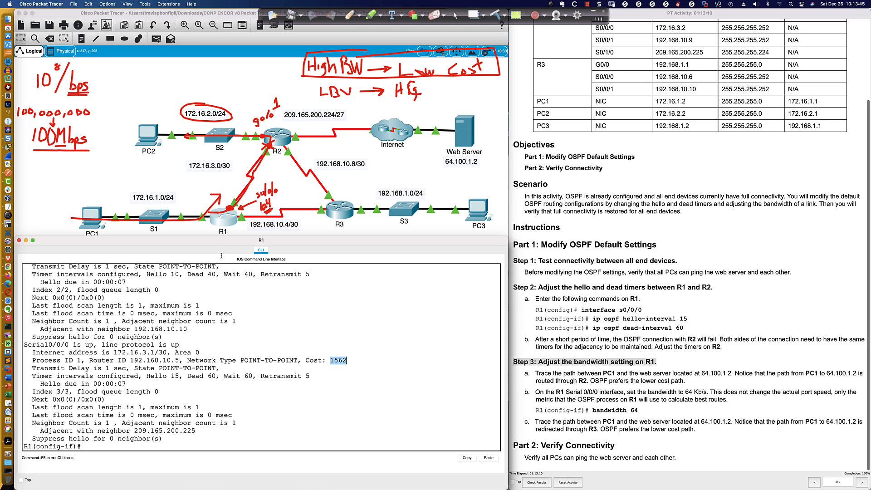
scroll(184, 295, "up", 10)
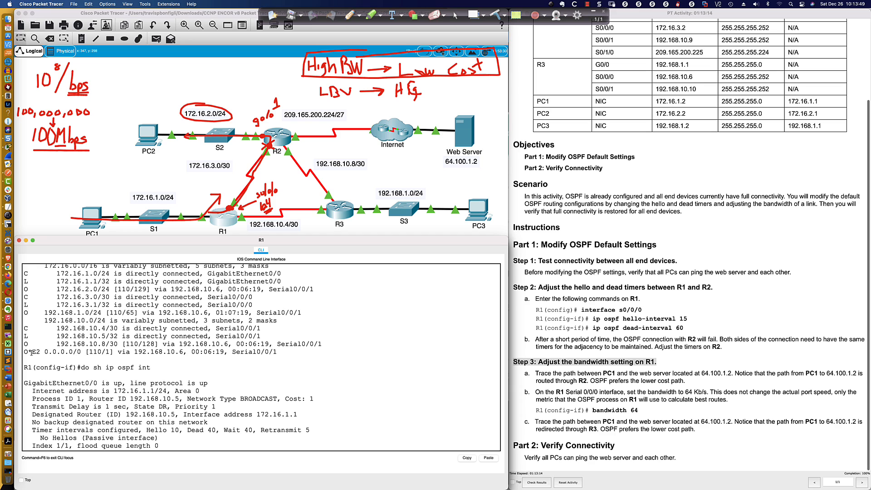
left_click_drag(25, 351, 284, 353)
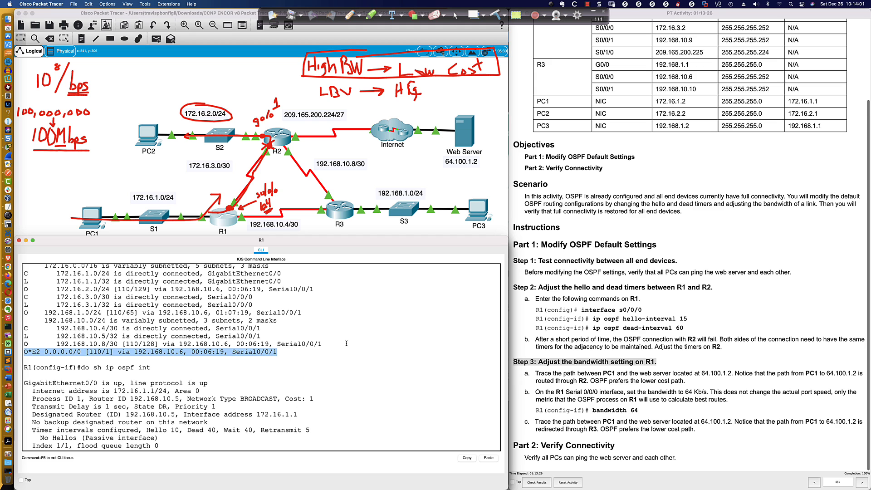
scroll(346, 343, "down", 5)
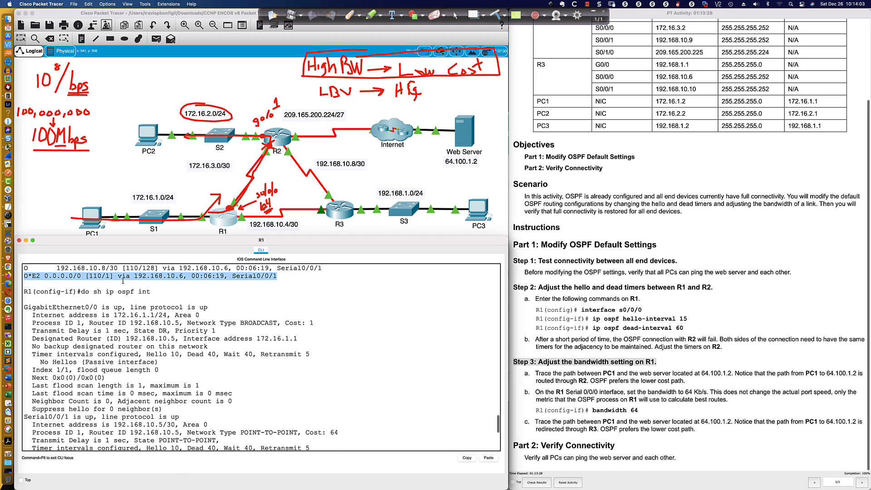
left_click_drag(111, 275, 106, 276)
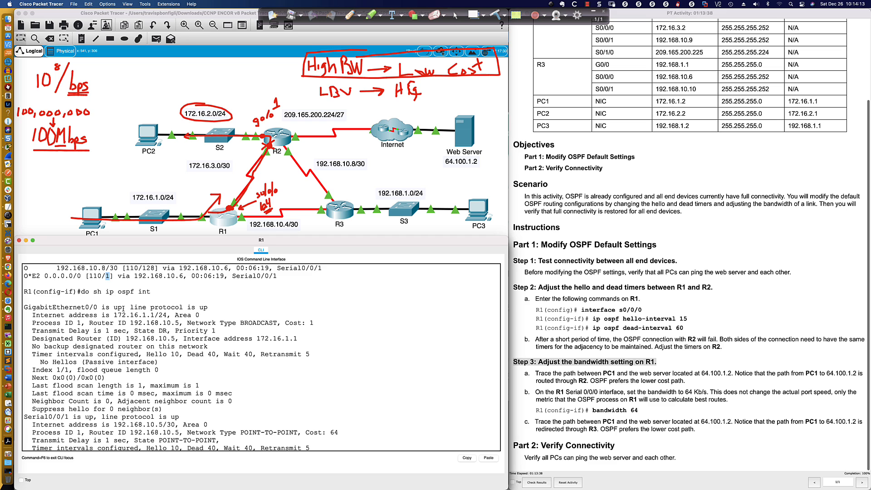
scroll(123, 309, "up", 1)
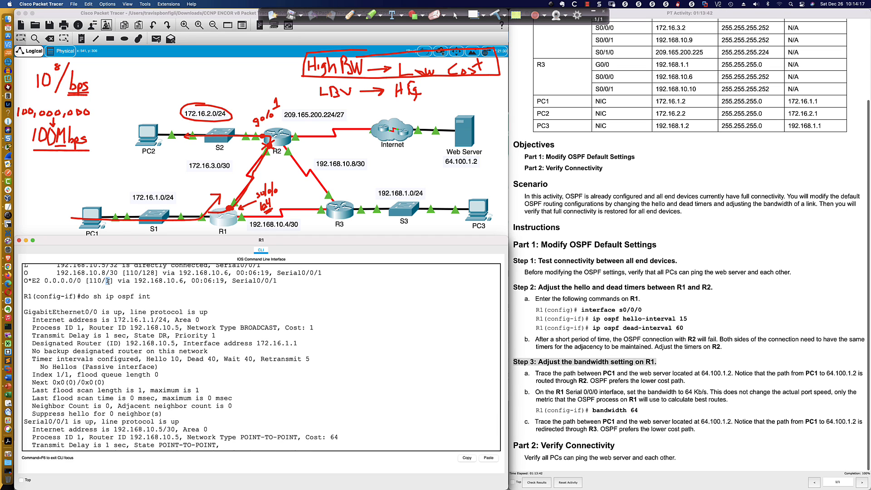
left_click_drag(105, 280, 113, 283)
scroll(127, 290, "down", 5)
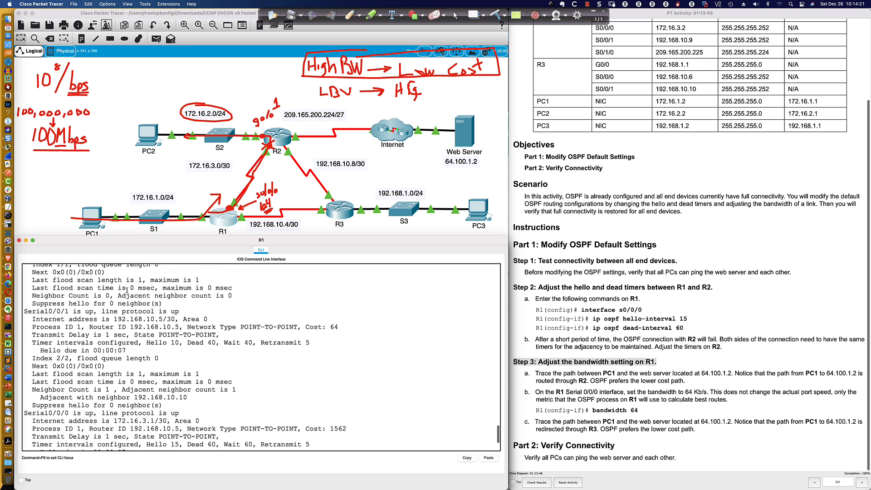
scroll(127, 291, "down", 3)
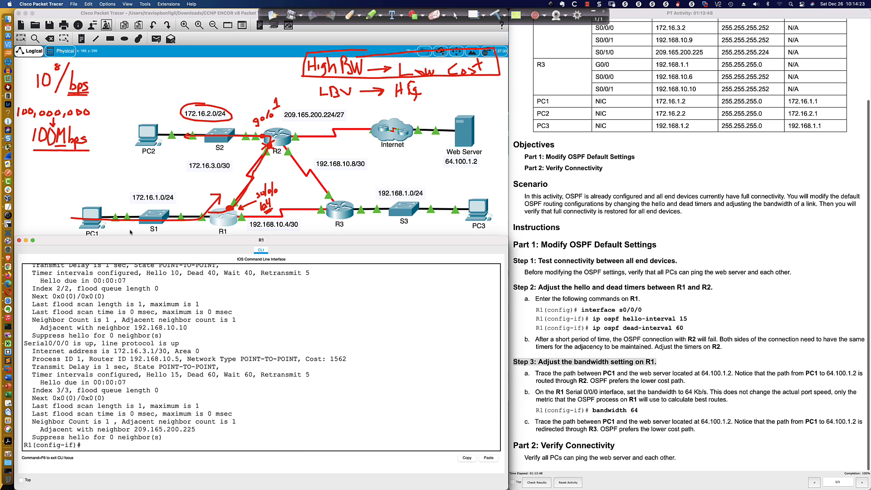
Open PC2's command prompt in an enlarged window and trace the route to PC1 at 172.16.1.2
left_click(136, 145)
left_click_drag(196, 289, 507, 237)
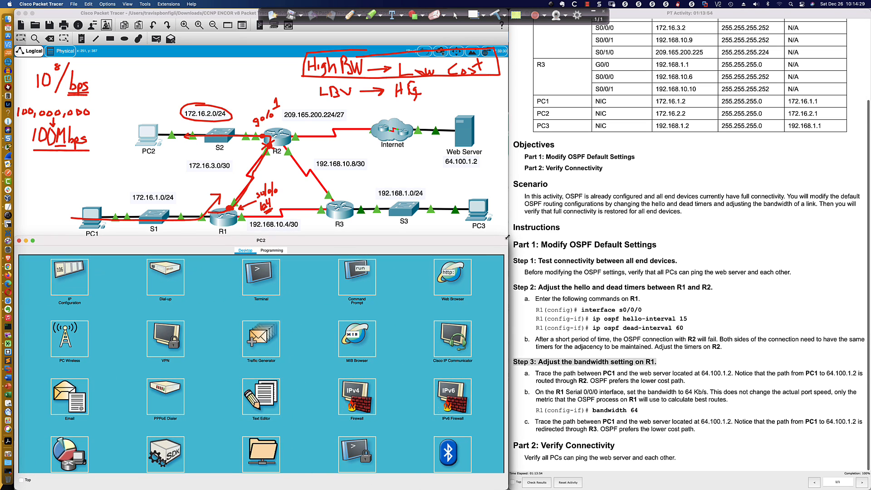
left_click(351, 278)
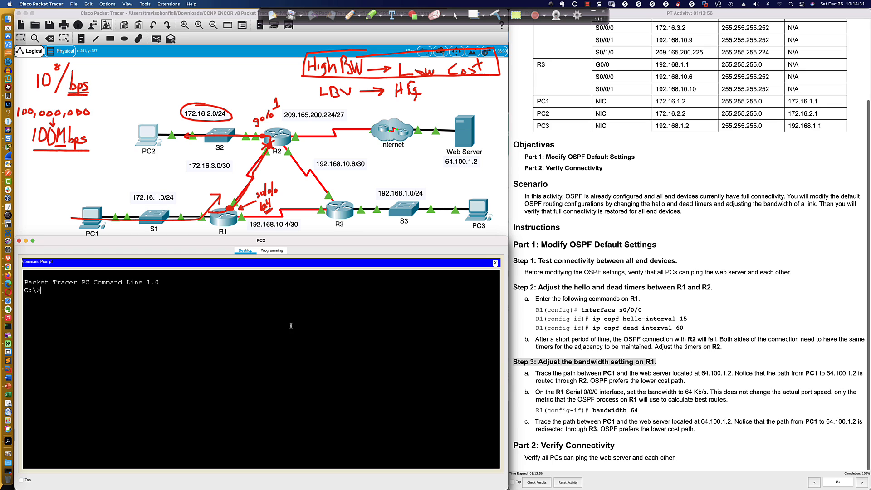
key("Return")
key("Return")
key("Return")
type("tracert 172.16.1.2")
key("Return")
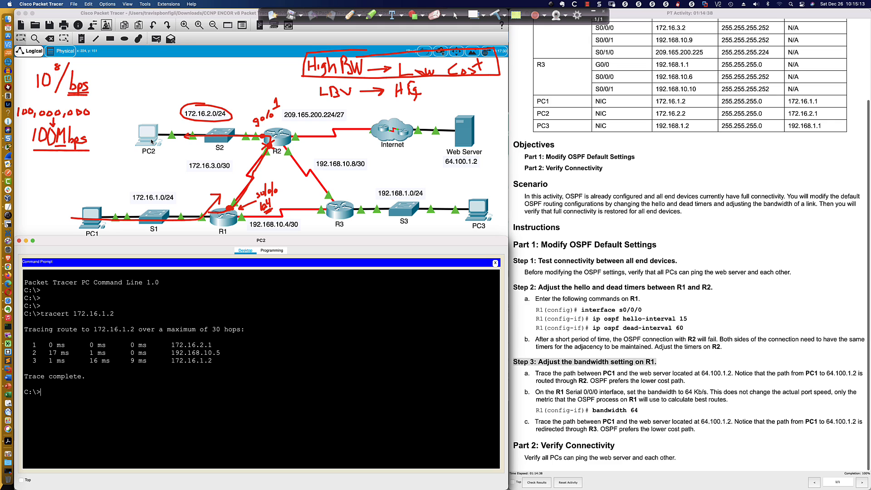
Open R2's command line and enter privileged EXEC mode
left_click(285, 137)
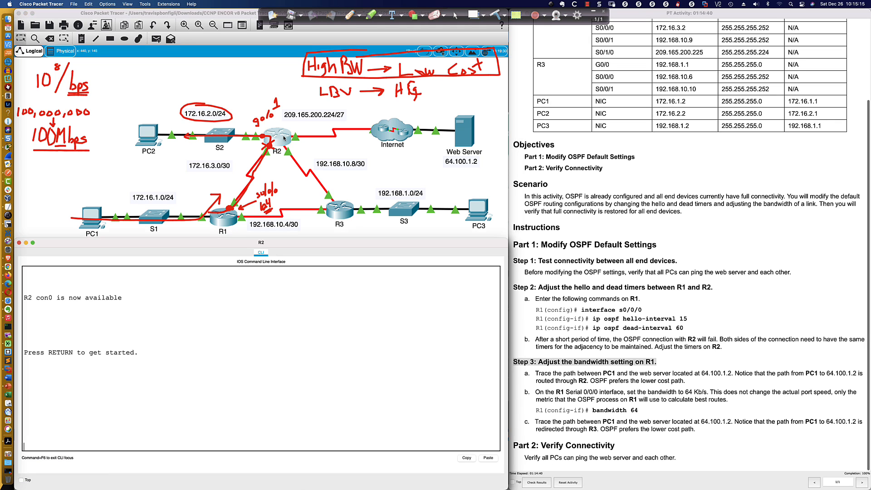
key("Return")
key("Return")
key("Return")
key("Return")
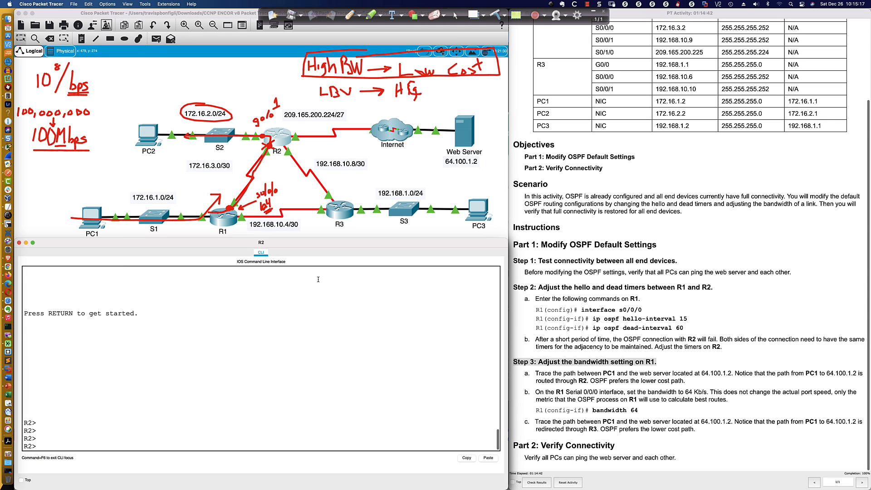
type("en")
key("Return")
Display R2's routing table and highlight the OSPF route to 172.16.1.0/24
key("Return")
key("Return")
key("Return")
type("sh ip ")
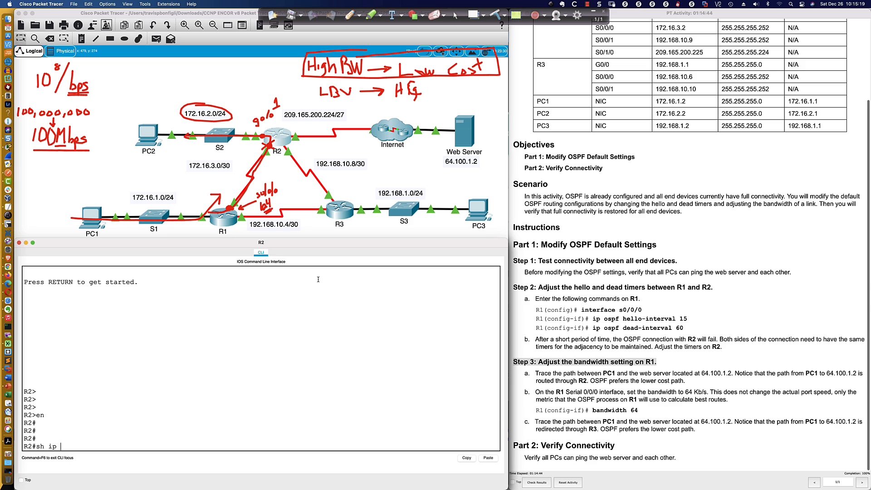
type("route")
key("Return")
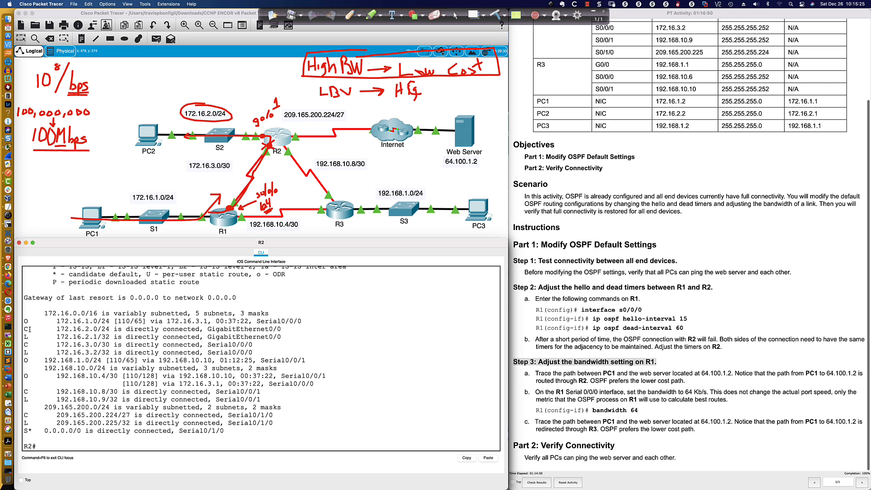
left_click_drag(25, 320, 308, 322)
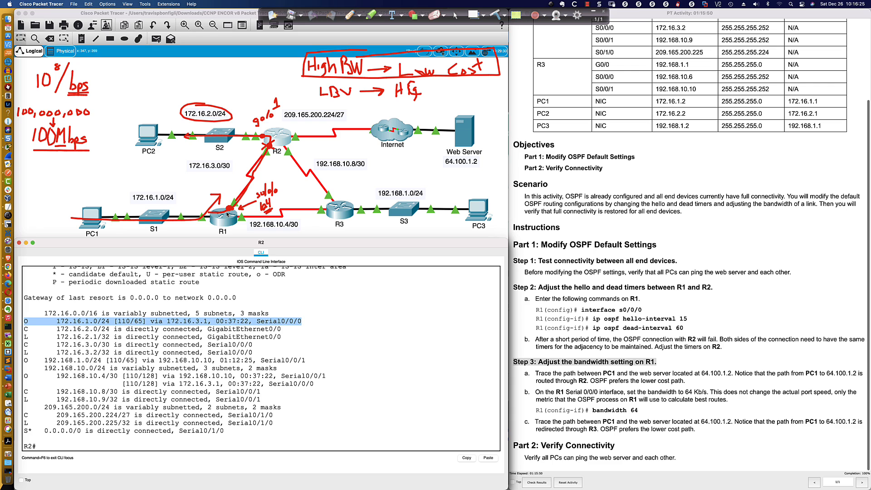
Enter configuration mode for the s0/0/0 interface on R2
left_click(229, 208)
left_click(324, 360)
key("Return")
key("Return")
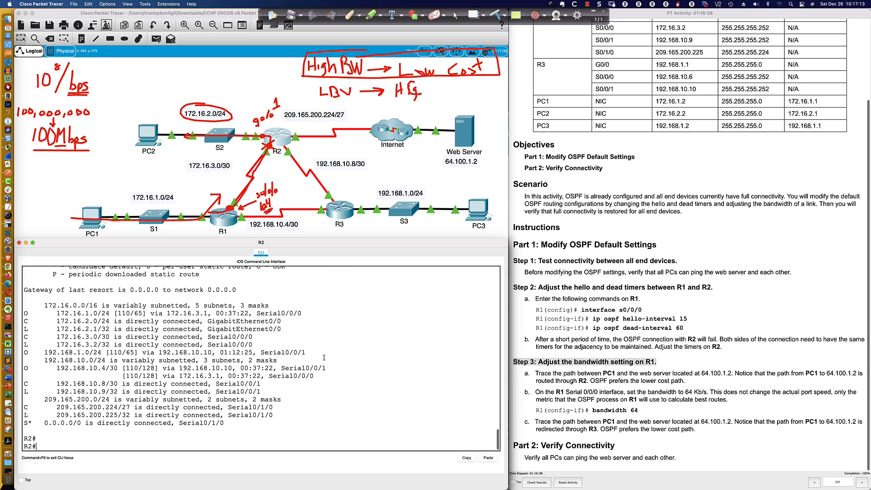
type("conf t")
key("Return")
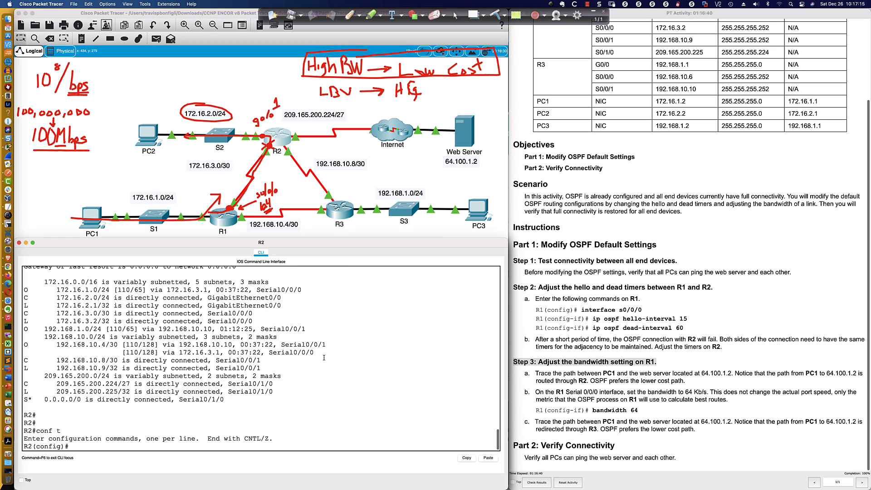
type("int s0/0/0")
key("Return")
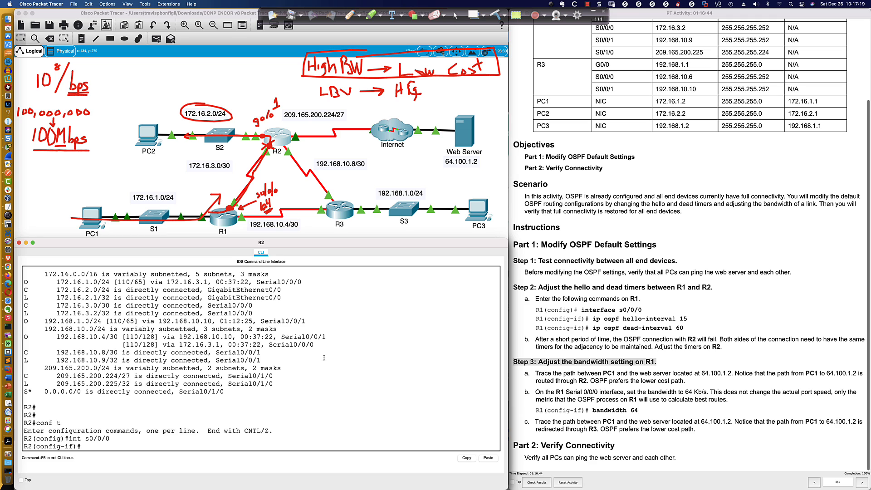
List the brief IP status of R2's interfaces without leaving interface configuration mode
type("do sh ip int bri")
key("Return")
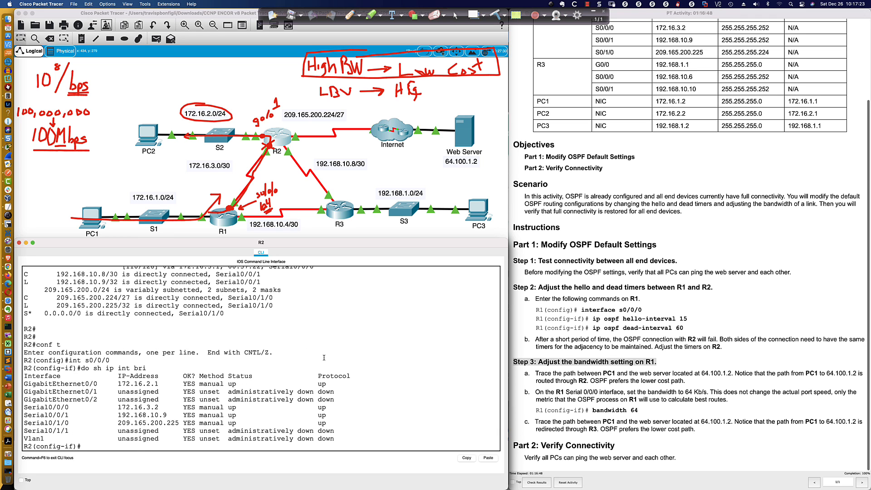
Check the allowed range for the bandwidth command and set R2's s0/0/0 bandwidth to 64
key("Return")
type("b")
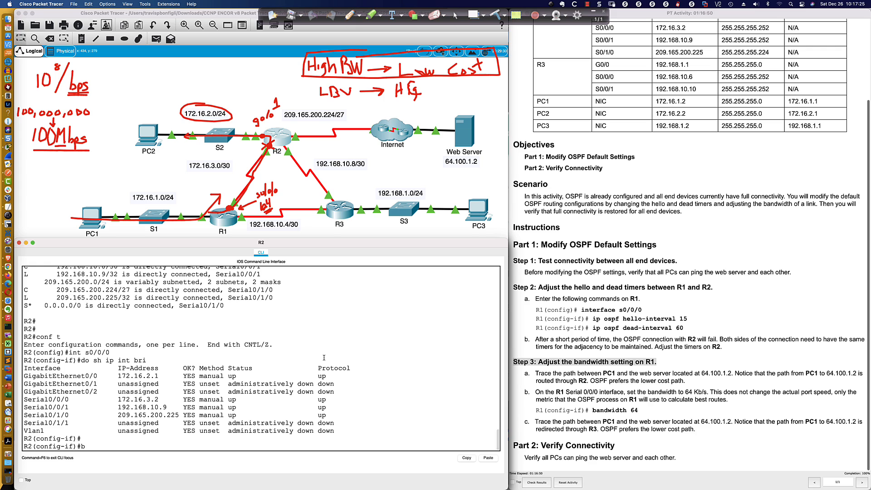
key("Tab")
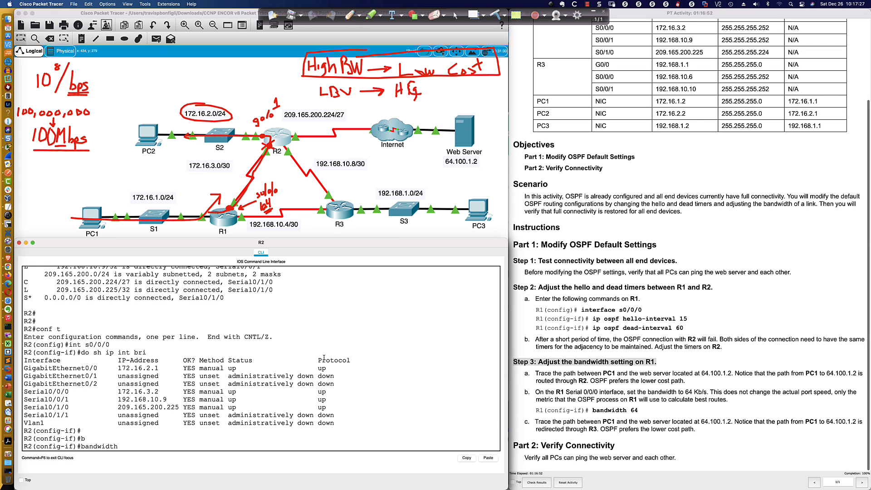
type("?")
type("64")
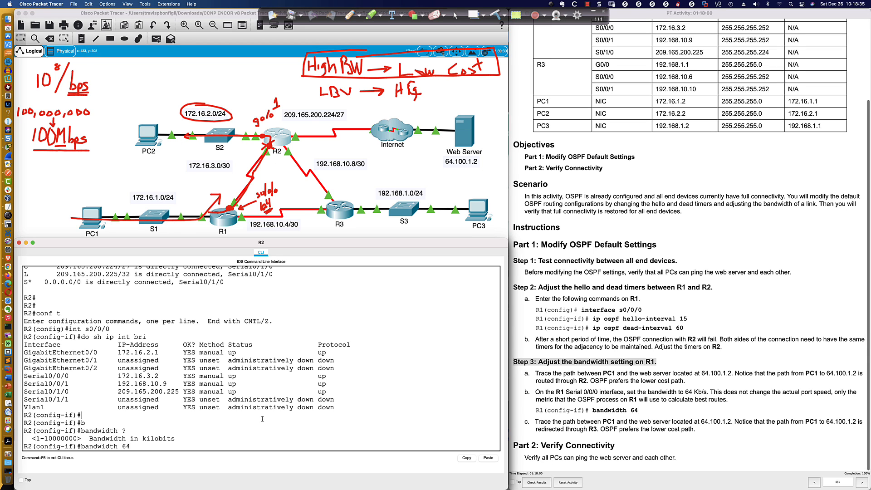
key("Return")
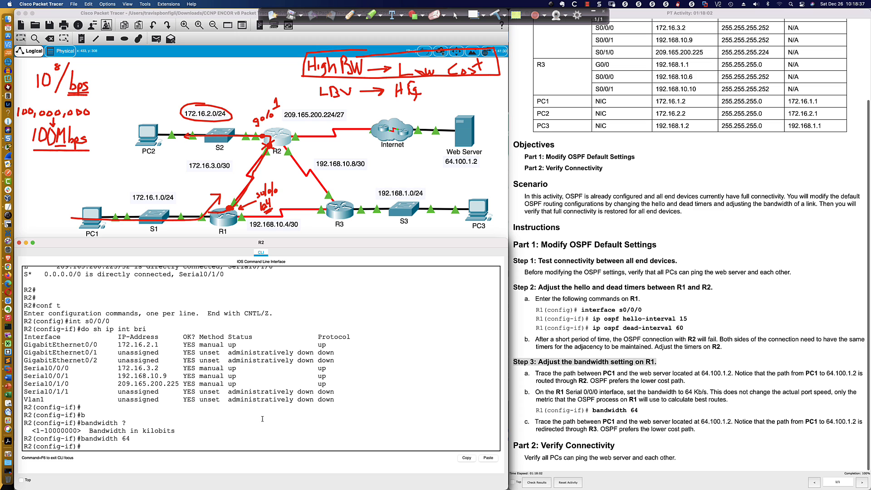
Display R2's routing table again to check the routes after the bandwidth change
type("do sh ip route")
key("Return")
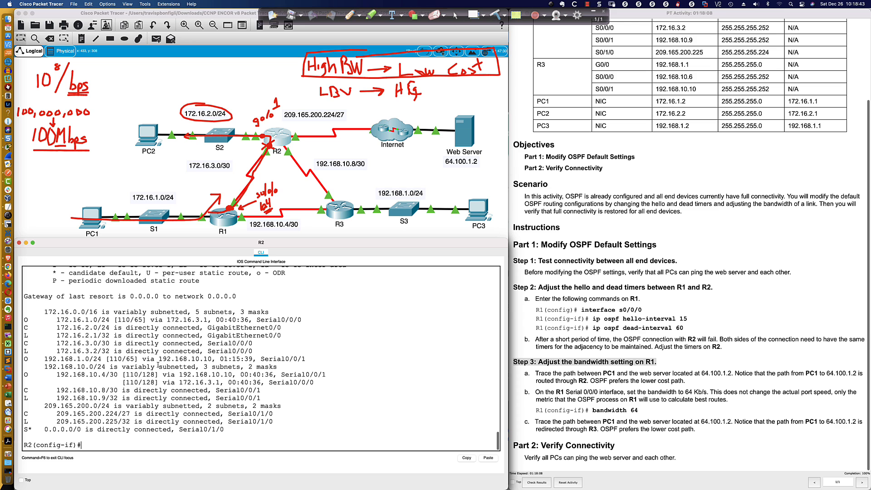
Run the R2 routing table listing once more to refresh the OSPF routes
scroll(159, 365, "up", 3)
scroll(45, 325, "down", 3)
left_click_drag(24, 320, 246, 323)
key("Up")
key("Return")
key("space")
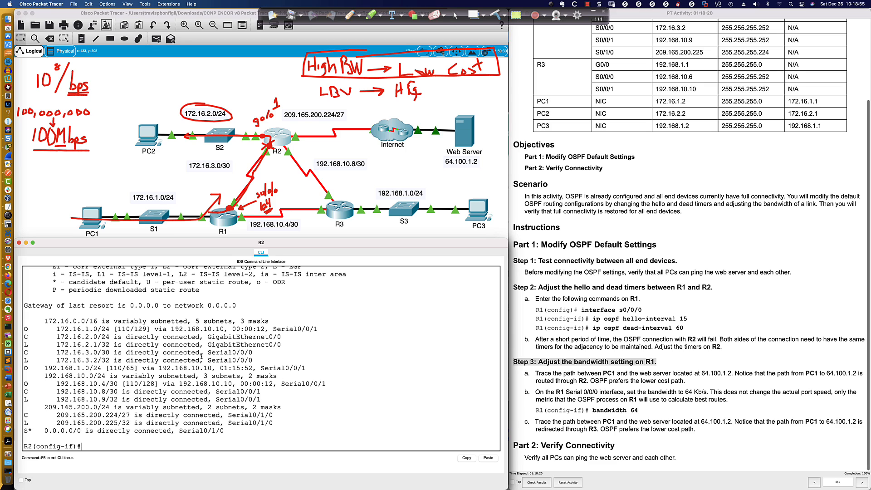
Compare the next hop and cost of the 172.16.1.0/24 route between R2's earlier and newest routing tables
left_click_drag(25, 330, 227, 330)
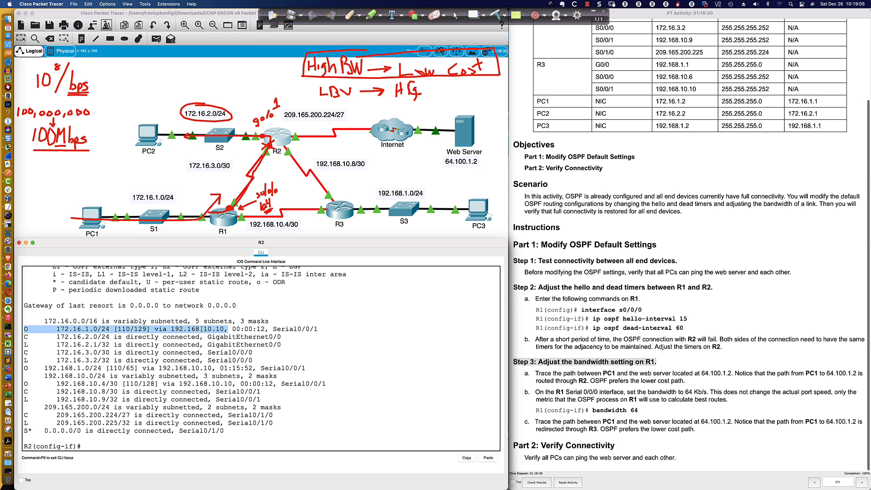
scroll(198, 330, "up", 5)
scroll(200, 329, "up", 4)
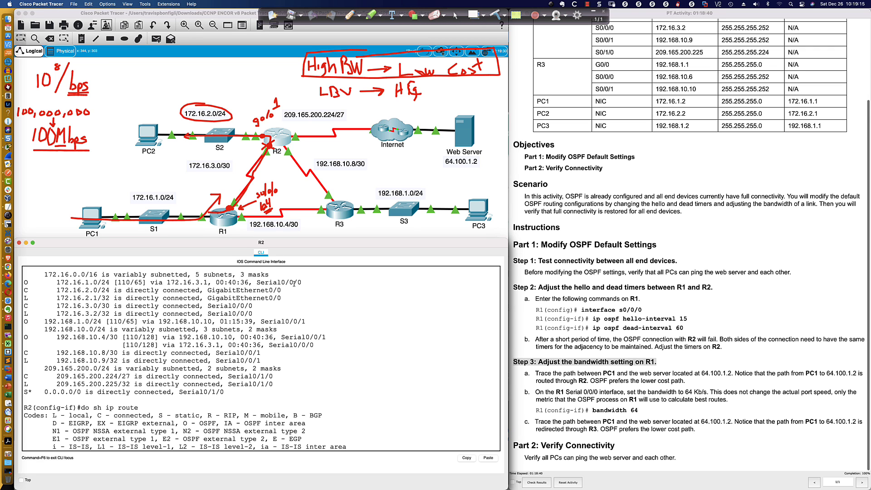
scroll(287, 295, "down", 8)
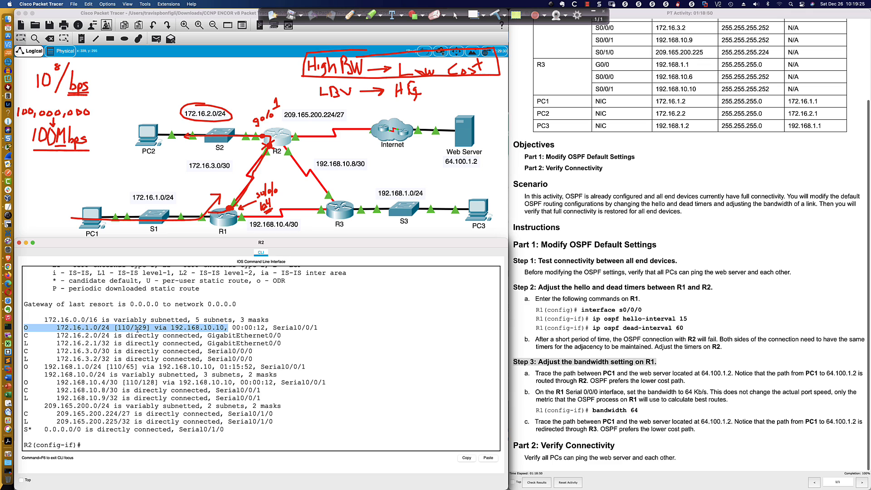
left_click_drag(134, 327, 145, 328)
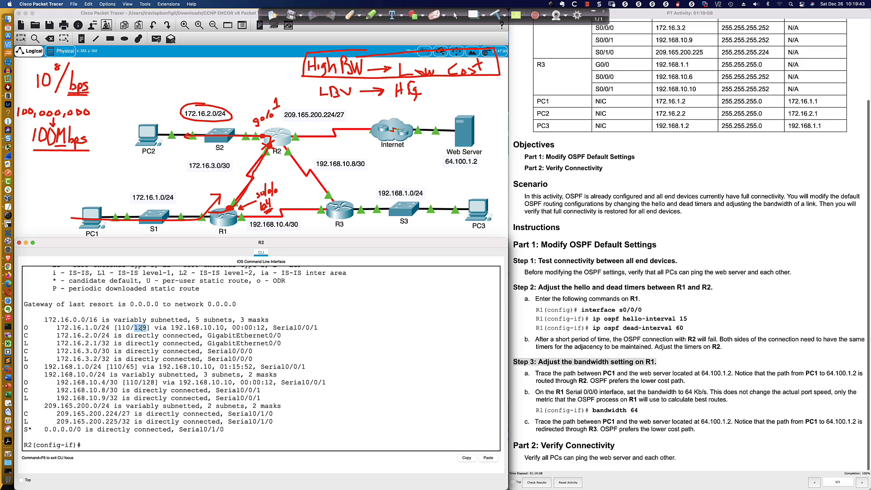
Display the full OSPF interface details of R2 from interface configuration mode
left_click(392, 382)
key("Return")
key("Return")
key("Return")
type("do s")
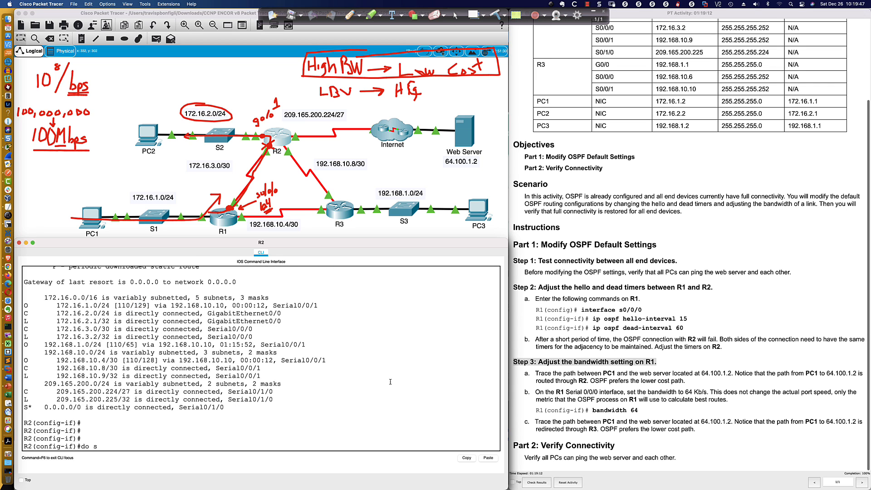
type("h ip opsf int")
key("Return")
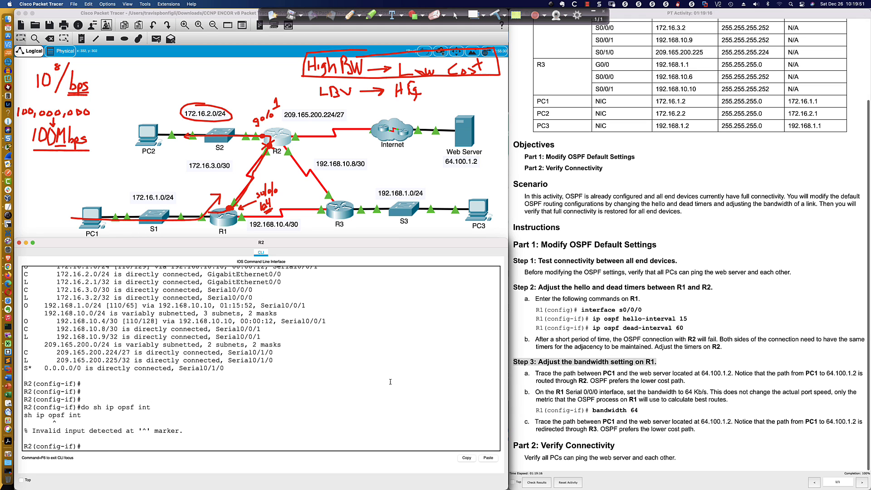
type("do sh ip ospf int")
key("Return")
key("space")
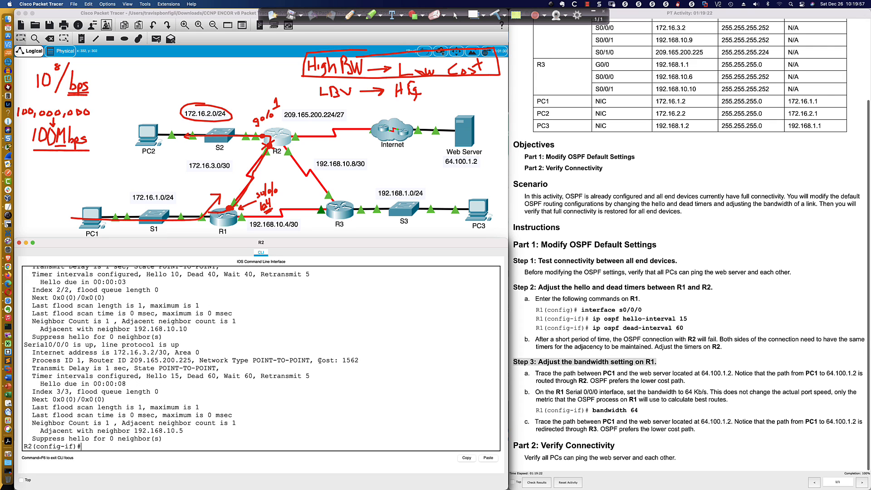
Highlight the OSPF cost of Serial0/0/0 in R2's interface details
left_click_drag(317, 360, 359, 361)
left_click(361, 361)
left_click_drag(363, 361, 340, 360)
left_click(365, 360)
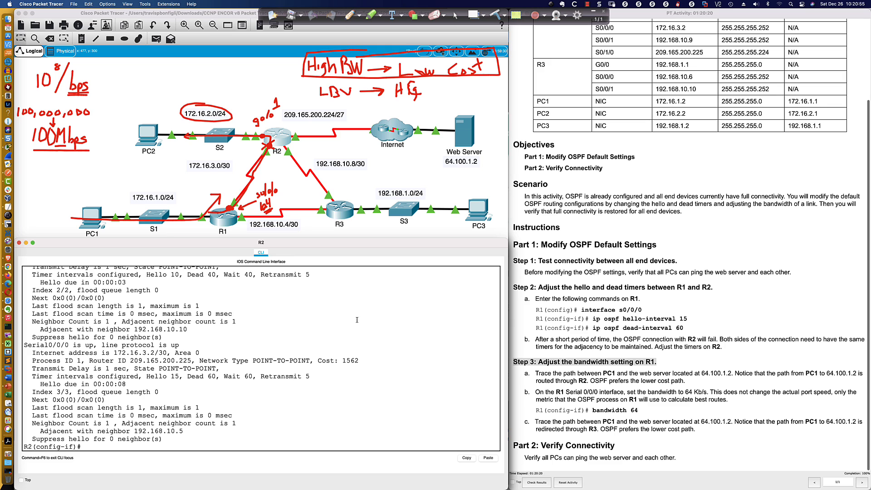
Display only the router ospf section of R2's running configuration
key("Return")
key("Return")
key("Return")
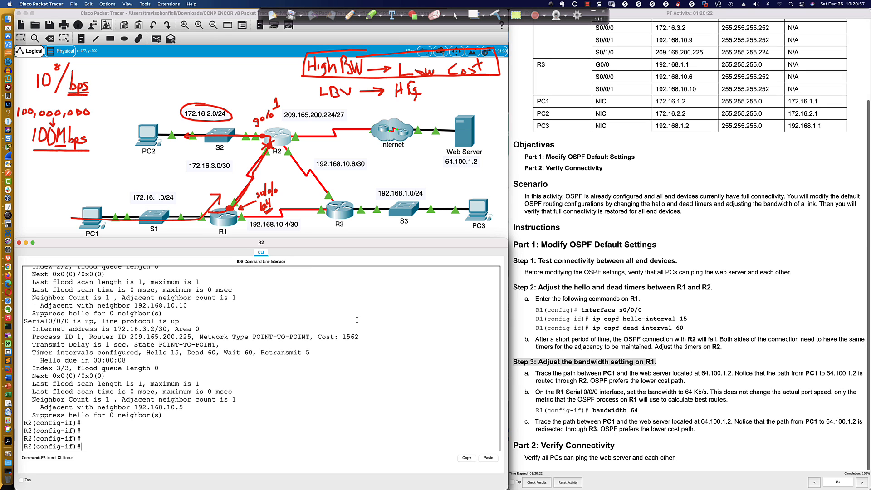
type("router ospf")
key("BackSpace")
key("BackSpace")
key("BackSpace")
key("BackSpace")
key("BackSpace")
key("BackSpace")
key("BackSpace")
key("BackSpace")
key("BackSpace")
key("BackSpace")
type("do sh run | sec router ospf")
key("Return")
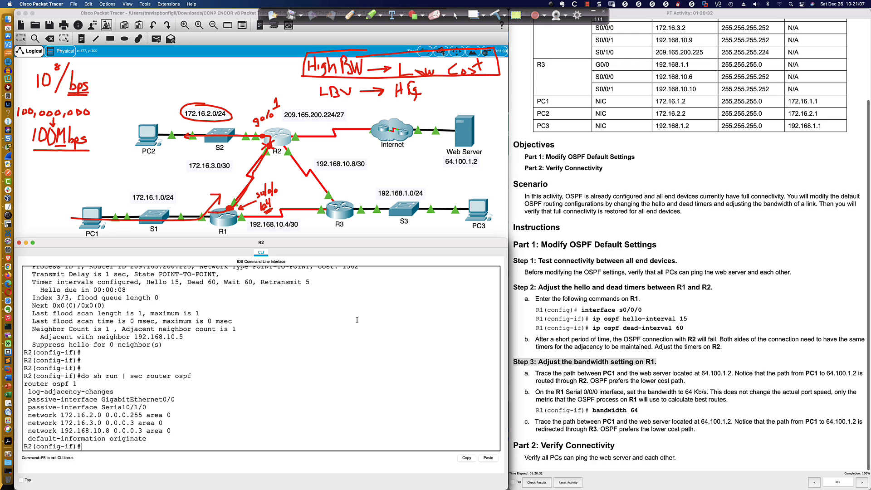
Enter configuration mode for OSPF process 1 on R2 and check the allowed range for auto-cost reference-bandwidth
type("router ospf 1")
key("Return")
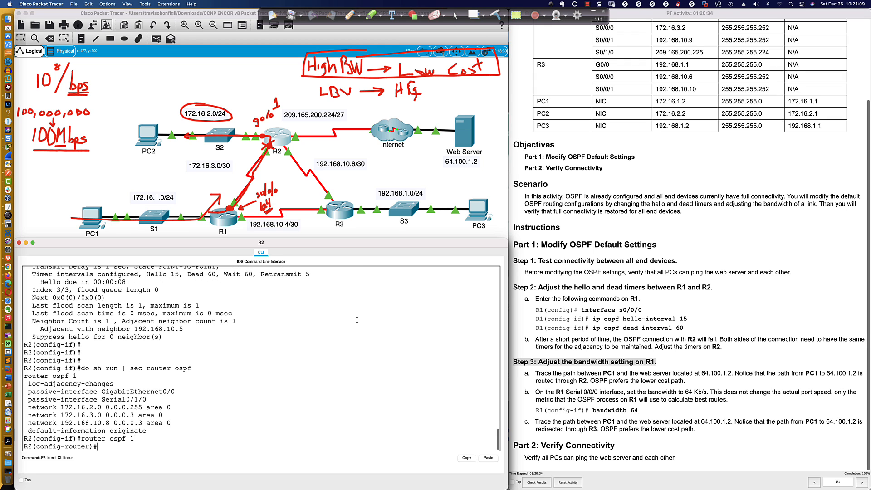
type("au")
key("Tab")
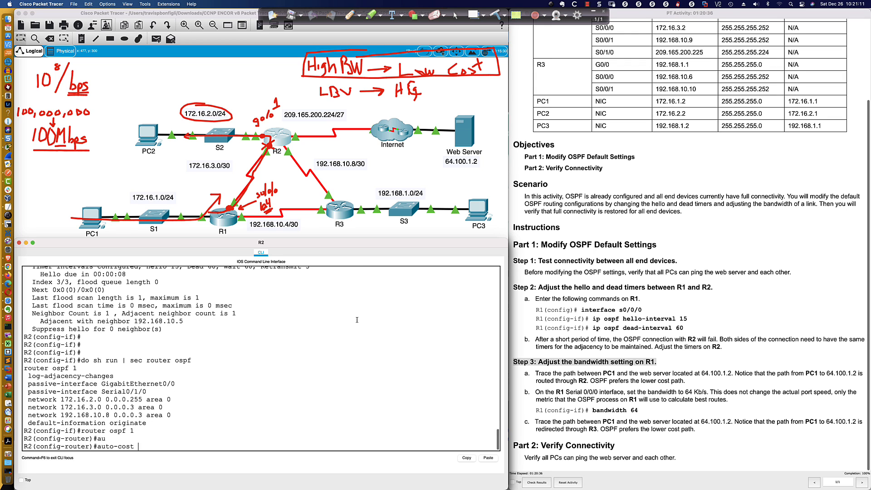
type("ref")
key("Tab")
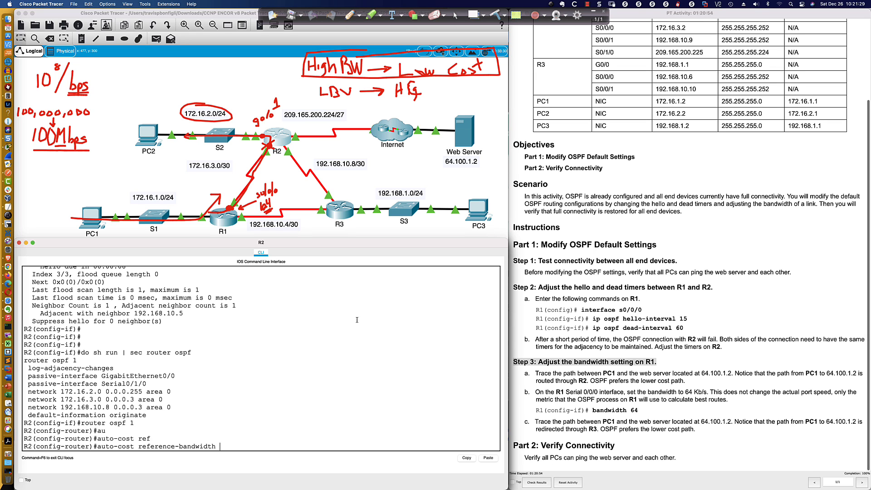
type("?")
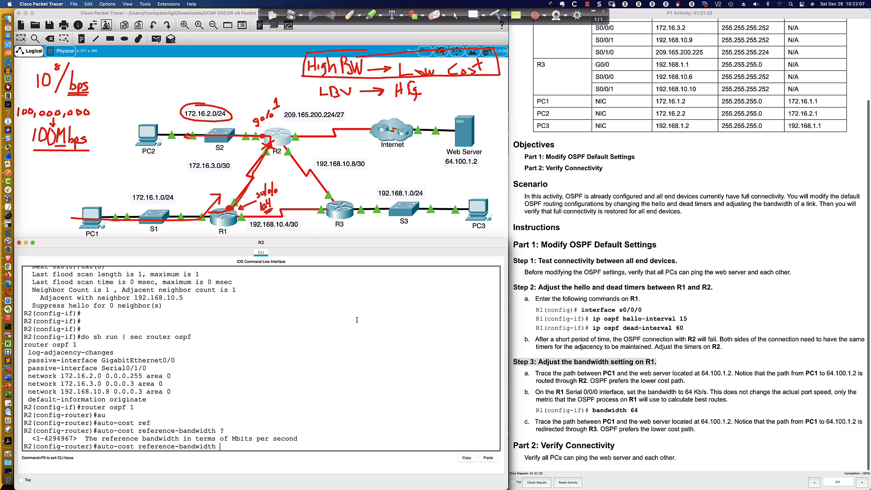
Set the OSPF auto-cost reference bandwidth on R2 to 100
type("10")
type("00")
key("BackSpace")
key("BackSpace")
key("BackSpace")
key("Return")
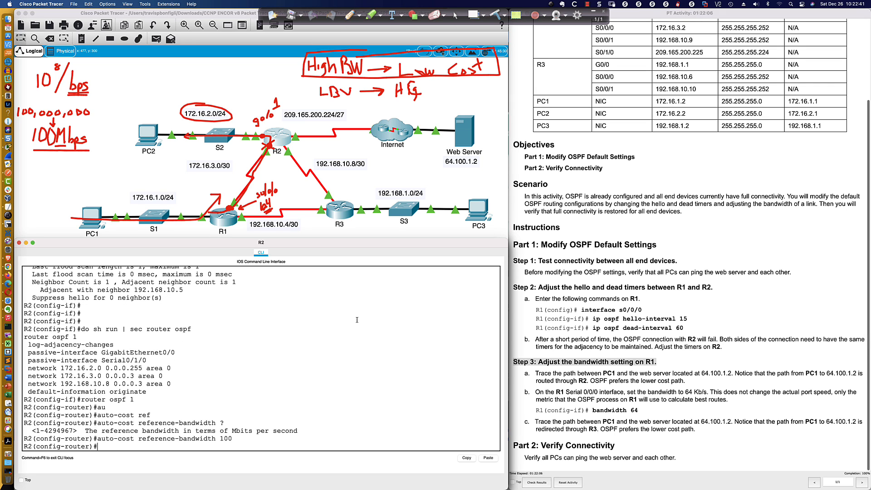
Display the router ospf section of R2's running configuration again to check for the reference bandwidth setting
type("do sh run | sec router ospf")
key("Return")
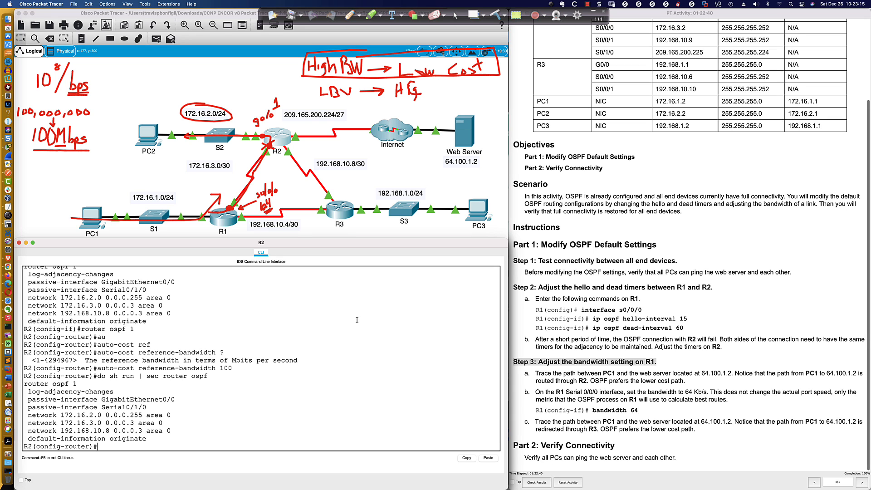
Prepare the reference-bandwidth command with 1000 and draw a yellow path from PC1 via R1, R3 and R2 to PC2 and back
key("Up")
key("Up")
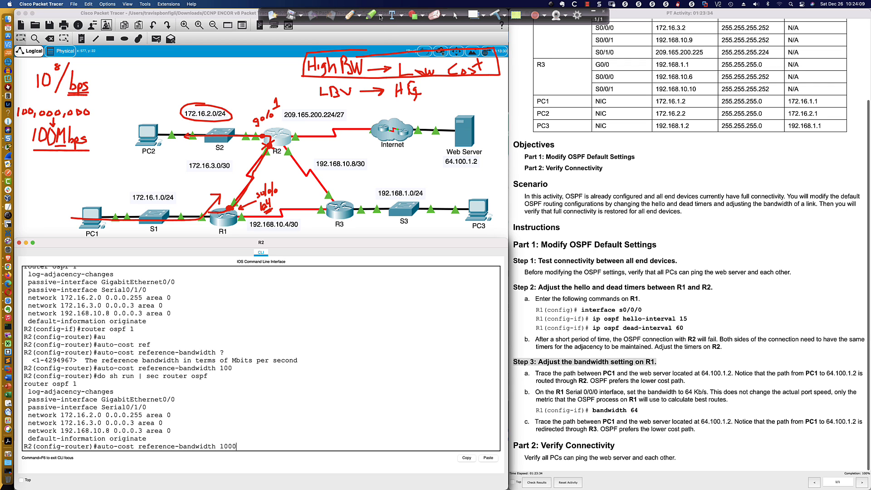
left_click(359, 17)
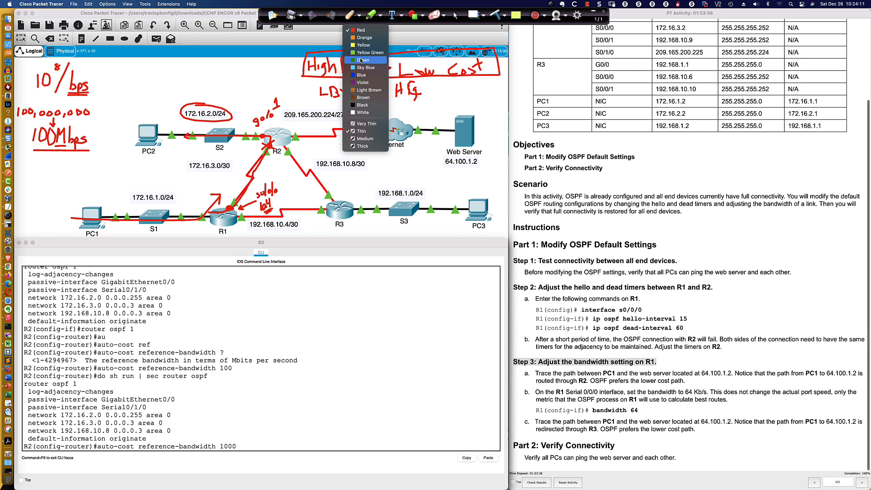
left_click(361, 30)
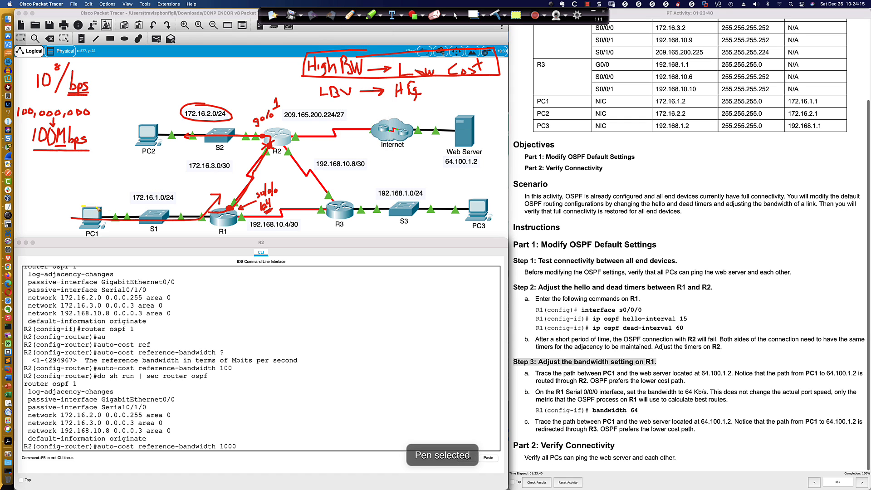
mouse_move(83, 207)
left_mouse_down()
mouse_move(340, 205)
mouse_move(338, 156)
mouse_move(191, 134)
mouse_move(149, 141)
mouse_move(240, 150)
mouse_move(251, 162)
mouse_move(246, 179)
mouse_move(87, 185)
mouse_move(94, 190)
left_mouse_up()
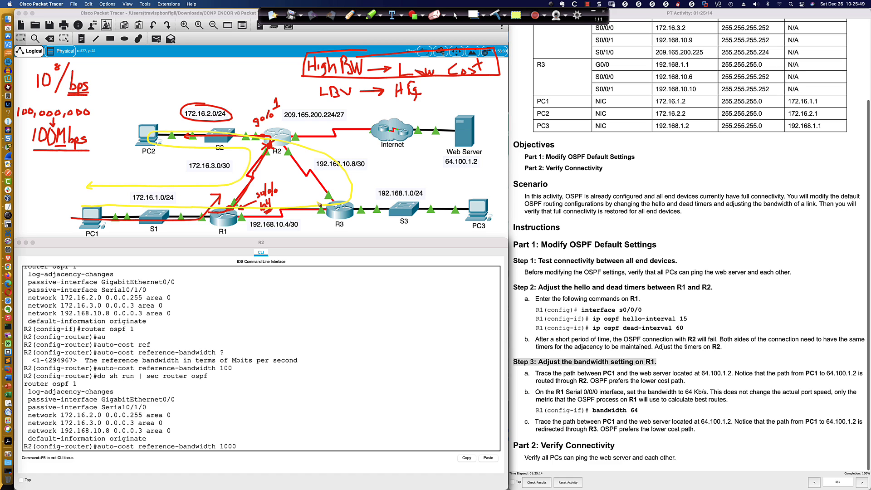
left_click(455, 15)
Set the OSPF auto-cost reference bandwidth on R2 to 1000 and review the router's response
left_click(244, 445)
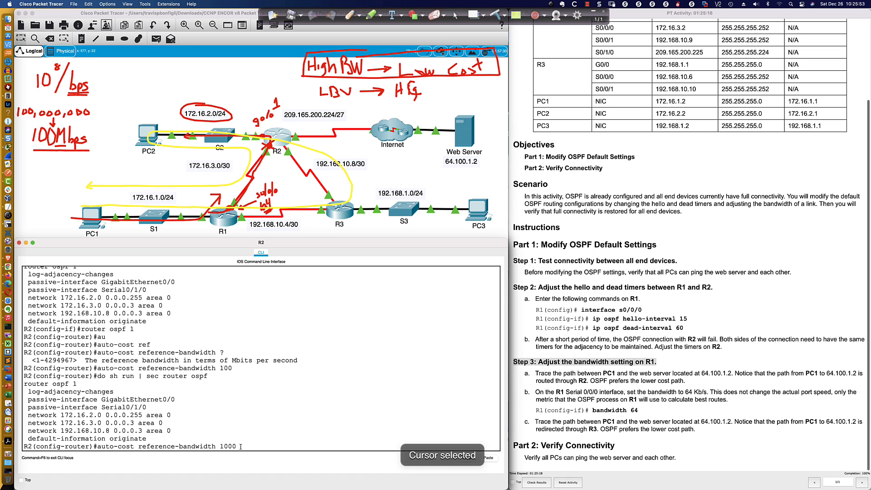
key("Return")
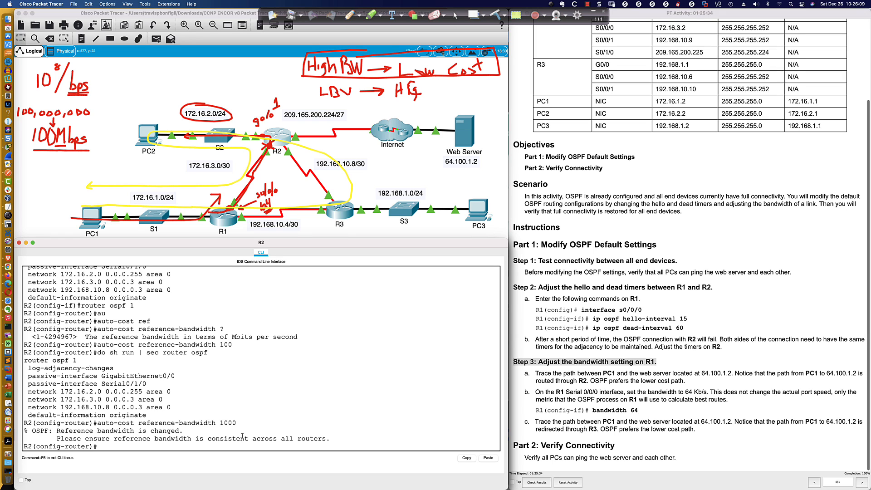
left_click_drag(220, 423, 235, 424)
left_click_drag(330, 439, 56, 438)
double_click(235, 423)
Switch to Acrobat Pro and examine the Figure 8-33 table of OSPF costs for a reference bandwidth of 1000
key("super+Tab")
key("super+Tab")
key("super+Tab")
key("super+Tab")
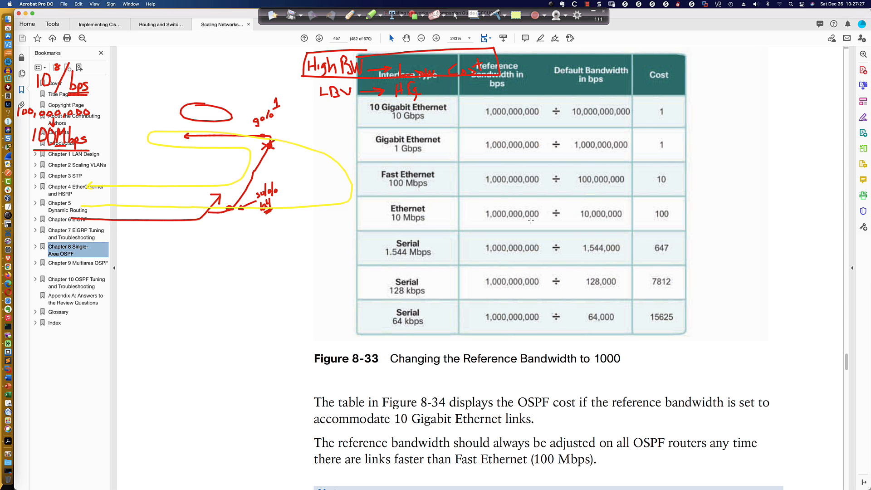
scroll(530, 220, "down", 1)
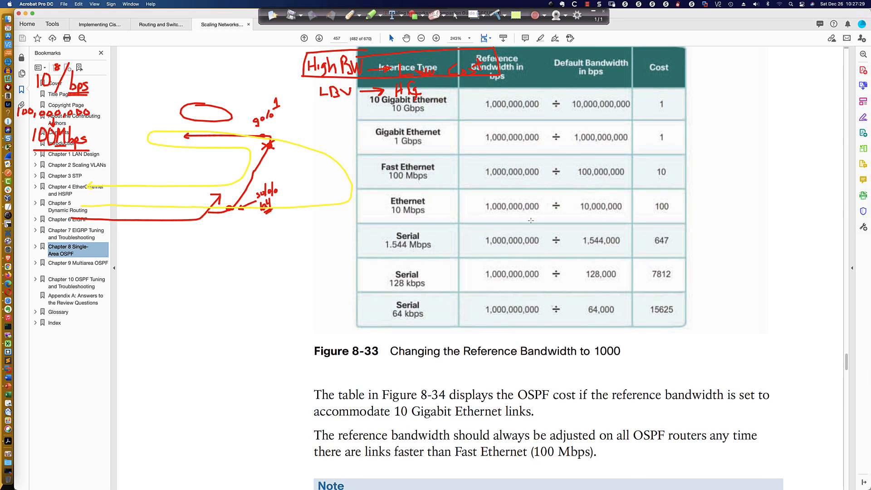
scroll(531, 220, "up", 2)
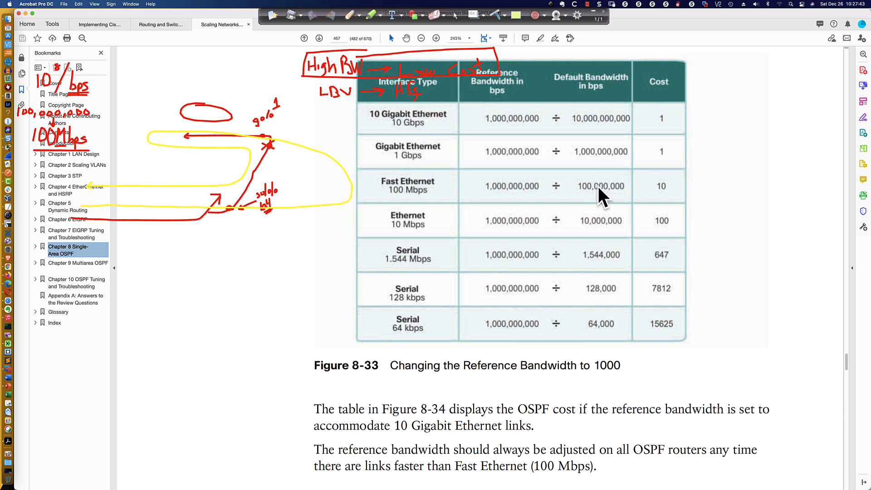
Switch back to Packet Tracer and display R2's OSPF interface details from router configuration mode
key("super+Tab")
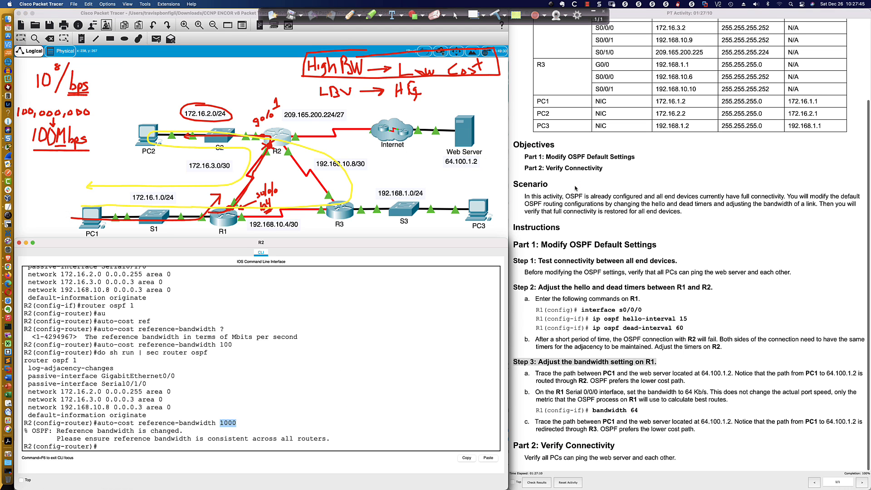
left_click(383, 441)
type("do sh ip in")
key("BackSpace")
key("BackSpace")
type("opsf")
key("BackSpace")
key("BackSpace")
key("BackSpace")
key("BackSpace")
type("spf int")
key("Return")
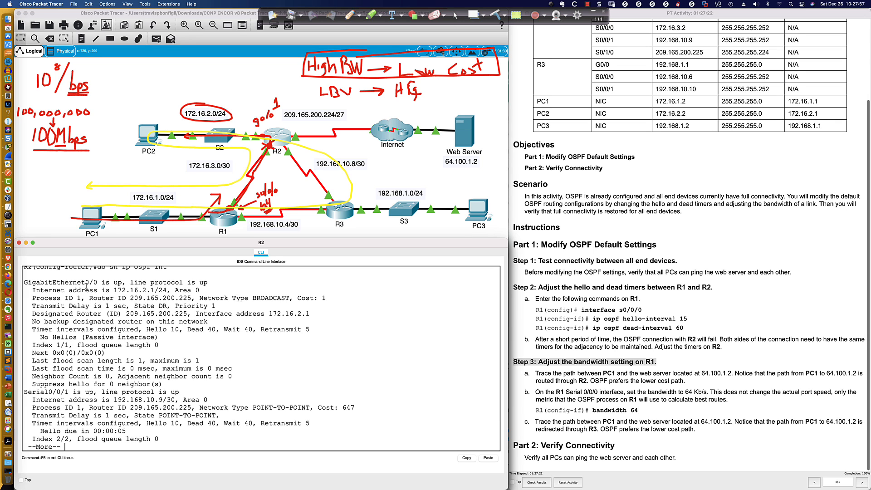
Examine the OSPF costs of GigabitEthernet0/0 and the serial interfaces in R2's interface details
left_click_drag(297, 298, 328, 299)
left_click(327, 298)
left_click_drag(327, 298, 299, 298)
key("space")
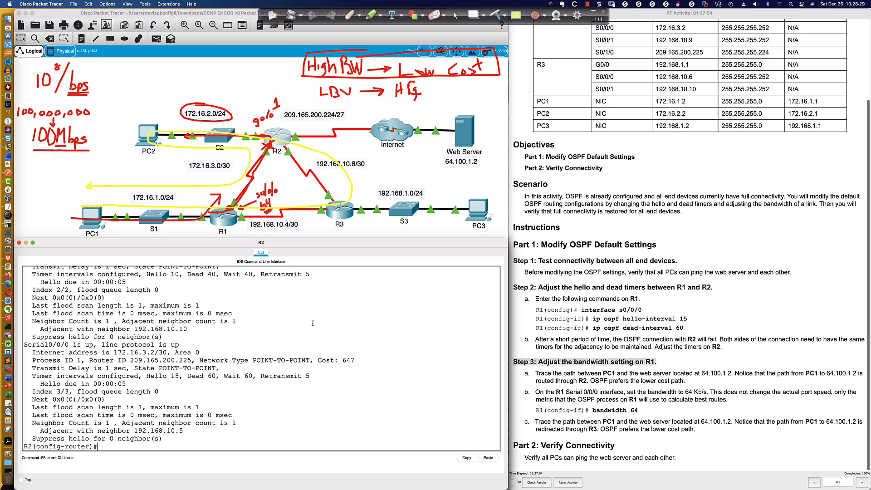
scroll(313, 323, "up", 3)
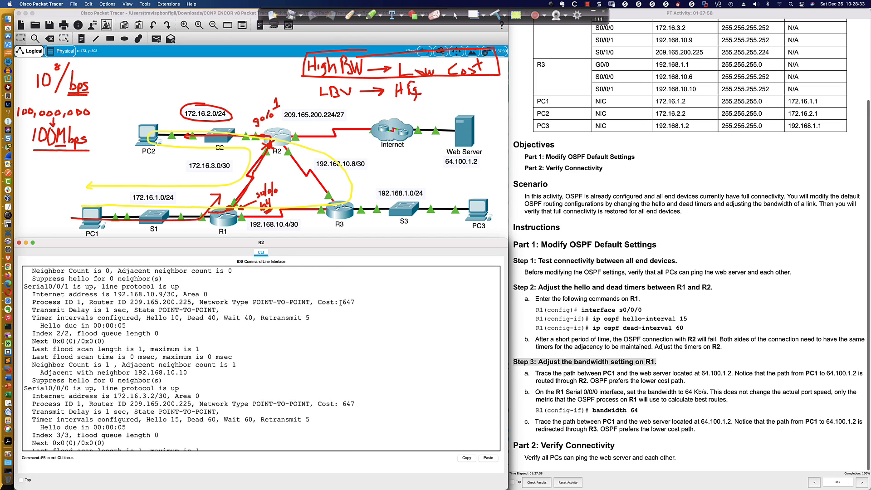
left_click_drag(343, 302, 356, 302)
key("super+Tab")
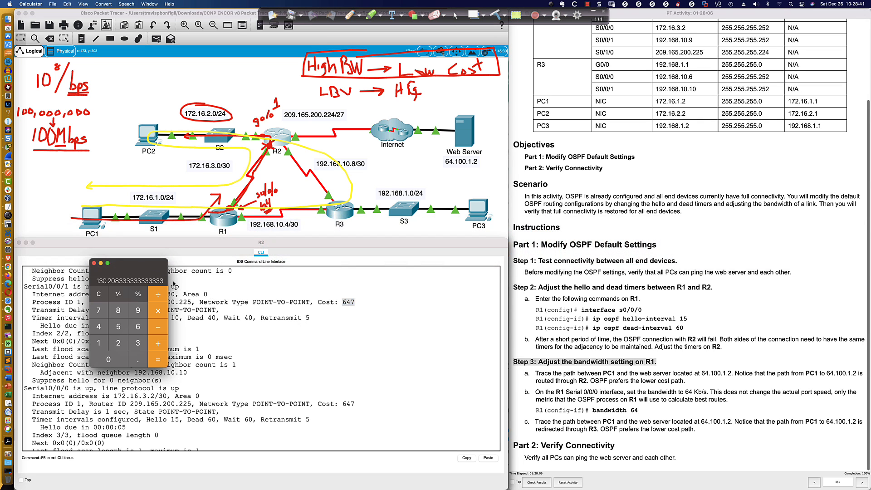
left_click_drag(164, 277, 448, 340)
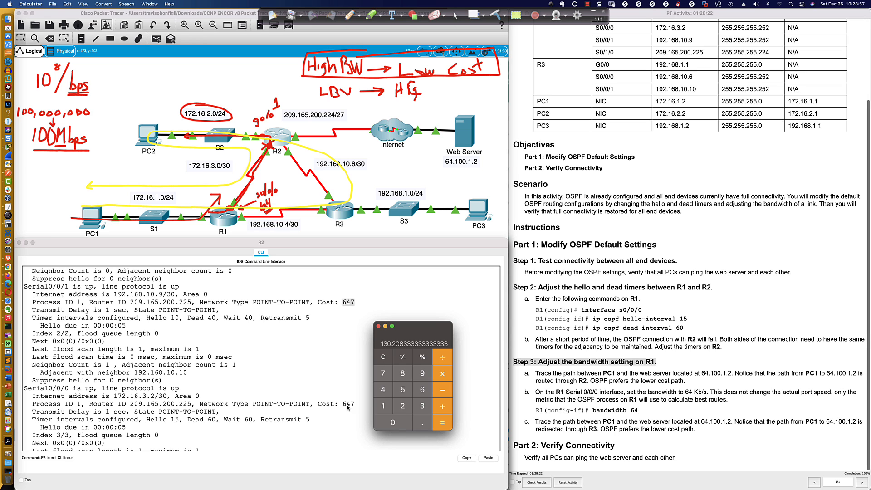
left_click(295, 334)
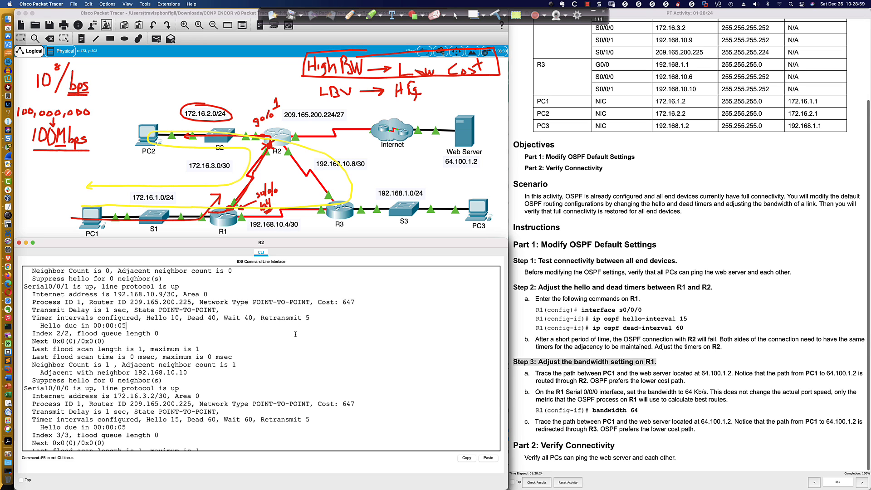
Try to display the running configuration of interface s0/0/0 from R2's router configuration mode
key("Return")
key("Return")
type("do sh r")
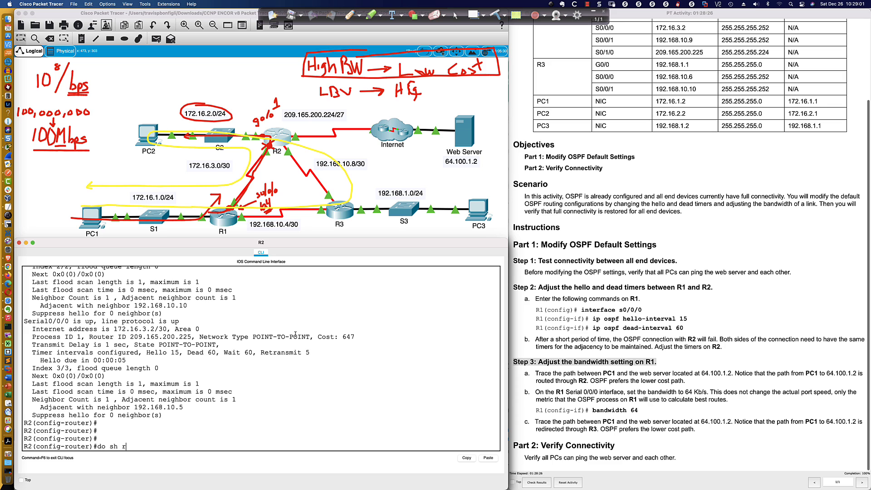
type("un int s0/0/0")
key("Return")
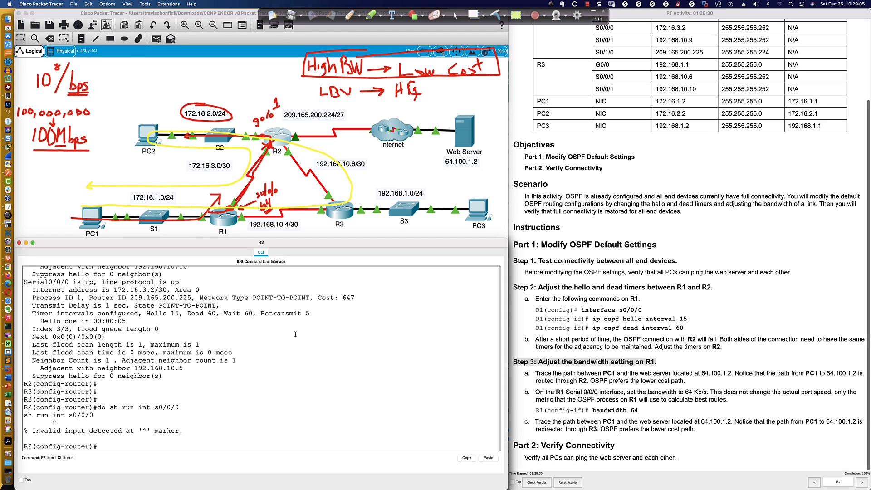
Display R2's running configuration up to the serial interfaces to check the Serial0/0/0 settings
type("do sh run")
key("Return")
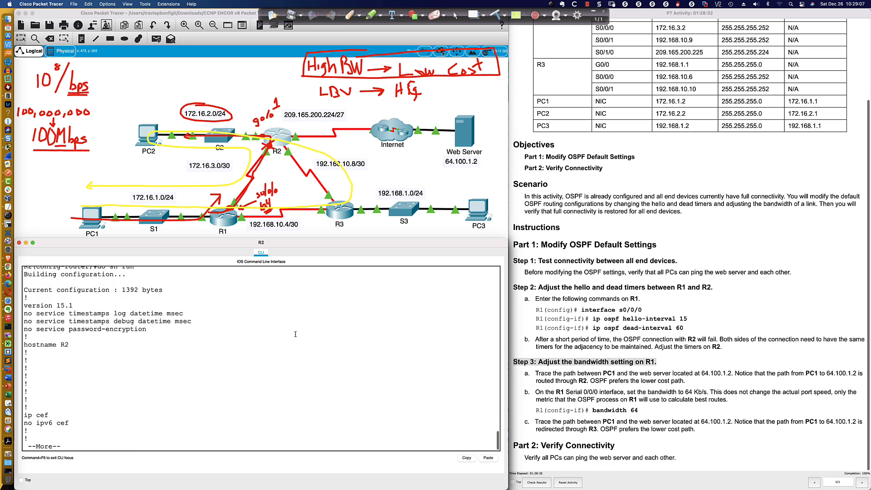
key("Return")
key("Return")
key("Return")
key("Return")
key("Return")
key("Return")
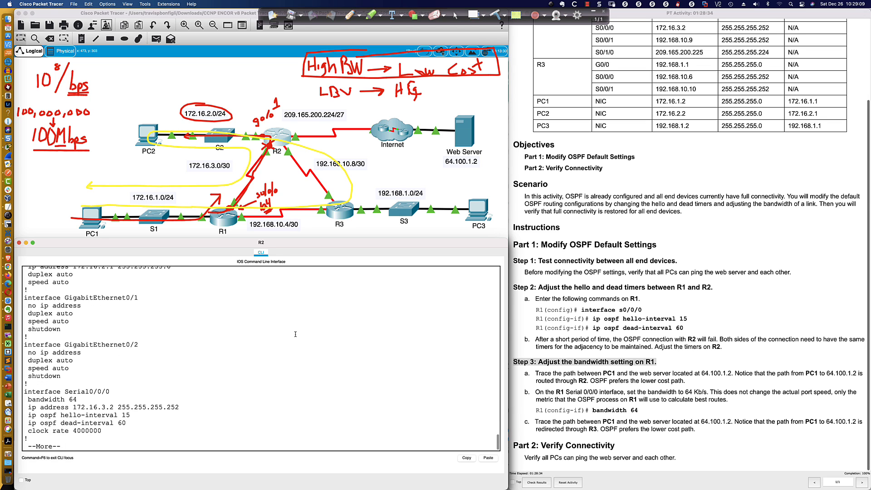
key("q")
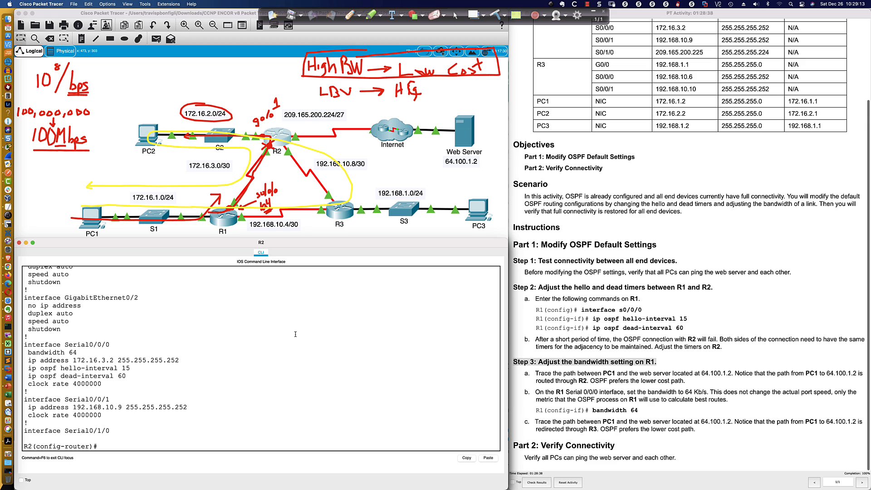
key("super+Tab")
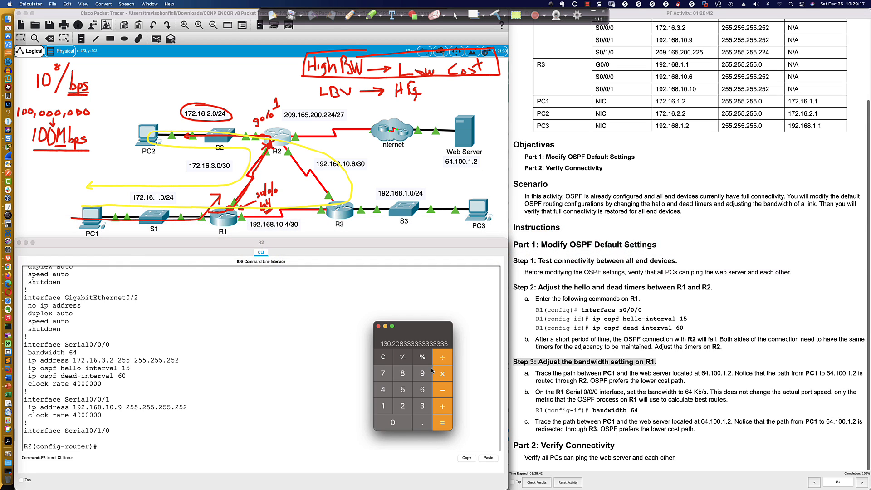
left_click(383, 357)
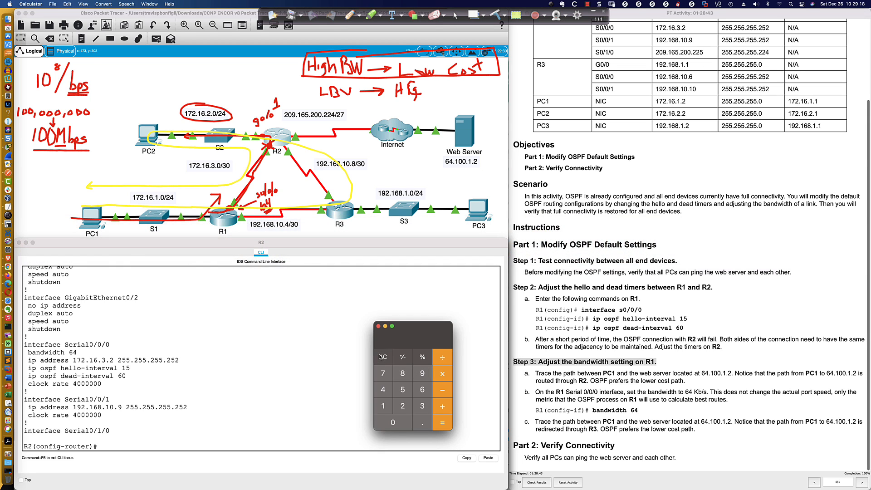
left_click(382, 407)
left_click(393, 422)
left_click(393, 423)
left_click(393, 423)
left_click(393, 422)
left_click(393, 422)
left_click(393, 423)
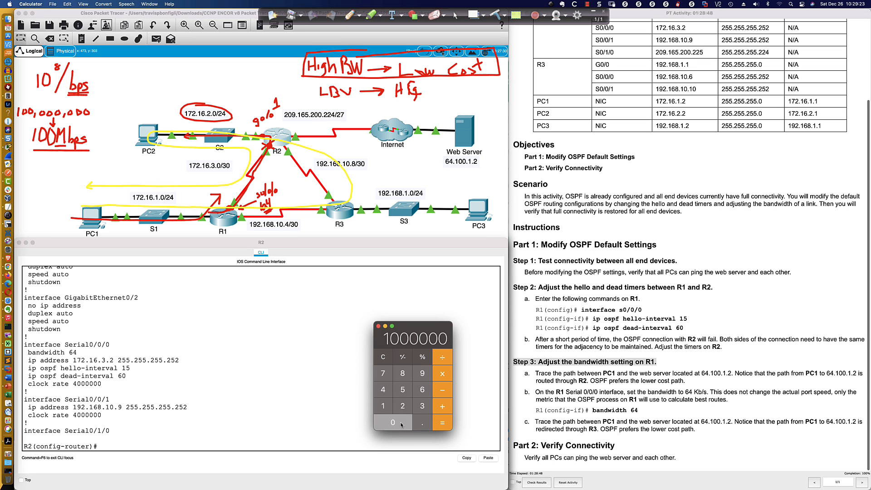
left_click(401, 425)
left_click(401, 424)
left_click(401, 424)
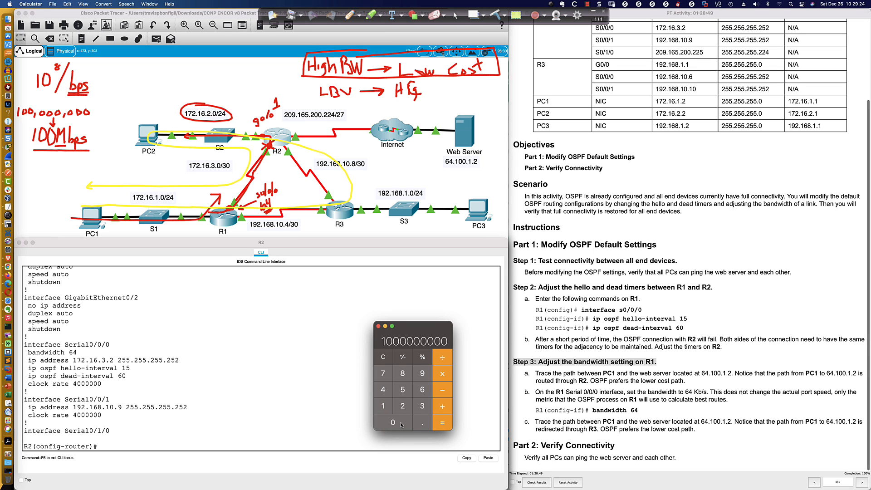
left_click(443, 358)
left_click(415, 391)
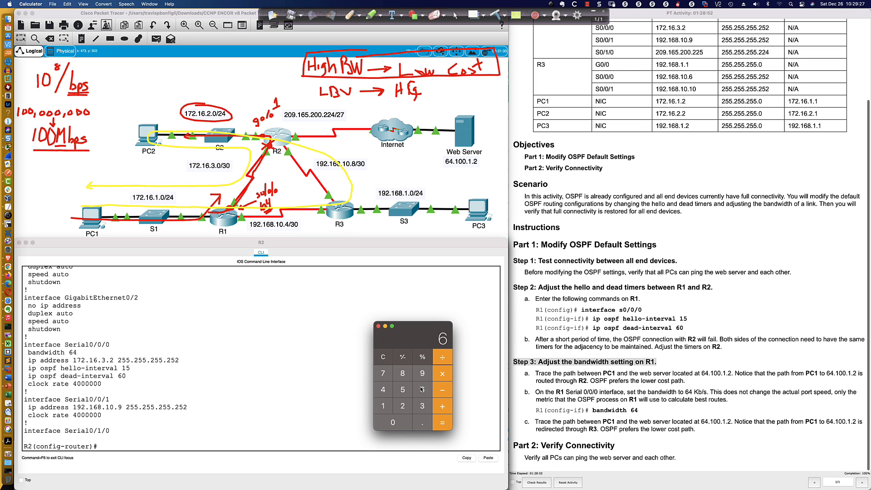
left_click(385, 390)
left_click(392, 422)
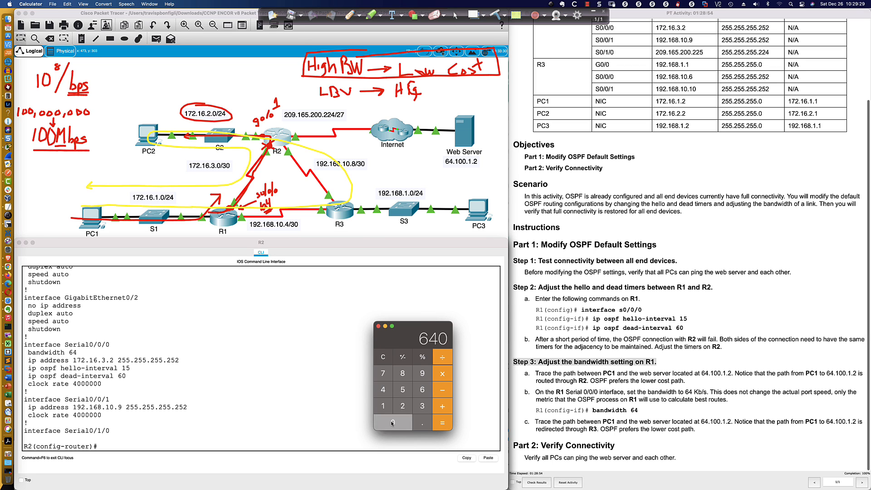
left_click(393, 422)
left_click(392, 422)
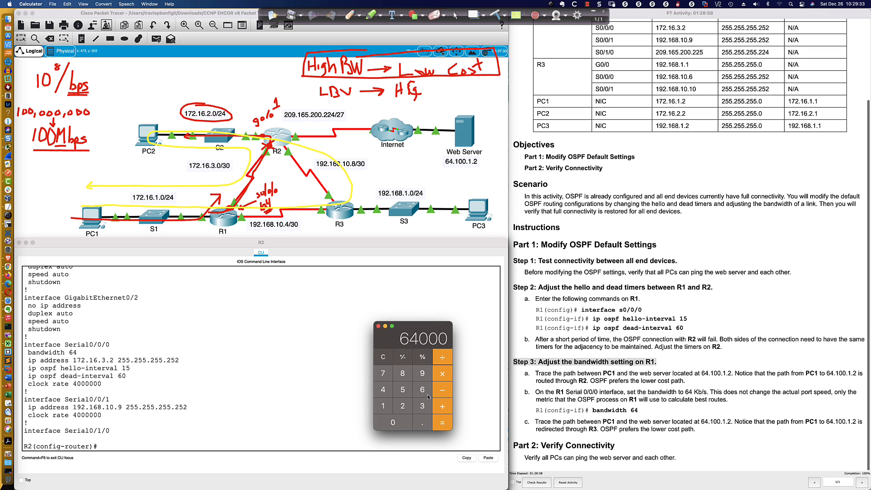
left_click(443, 421)
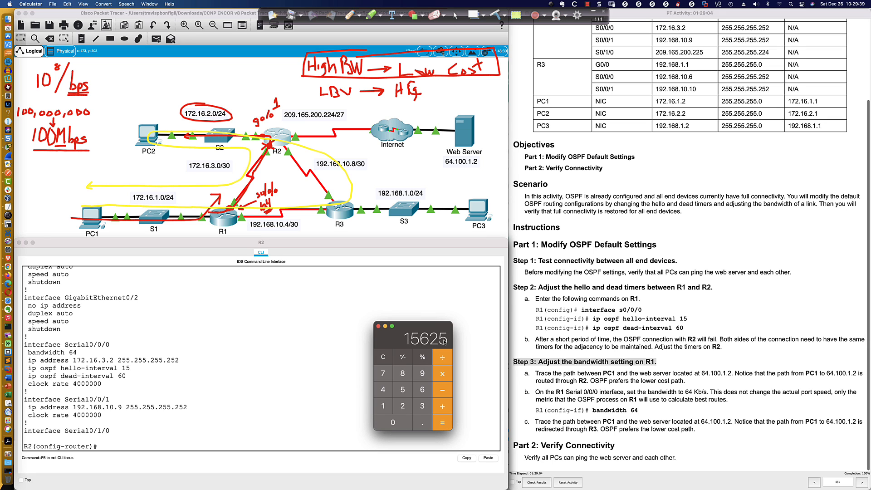
Switch back to Packet Tracer and display all of R2's OSPF interface details from router configuration mode
left_click(307, 344)
type("do sh run")
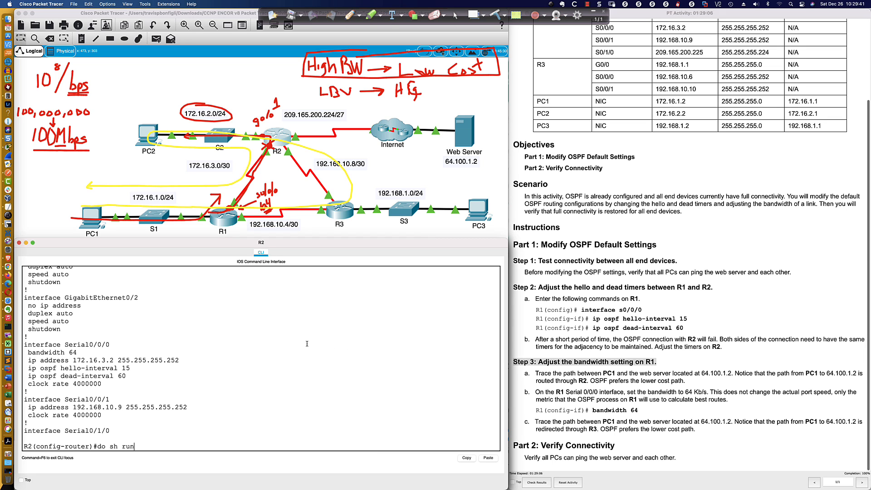
key("BackSpace")
key("BackSpace")
key("BackSpace")
type("ip ospf int")
key("Return")
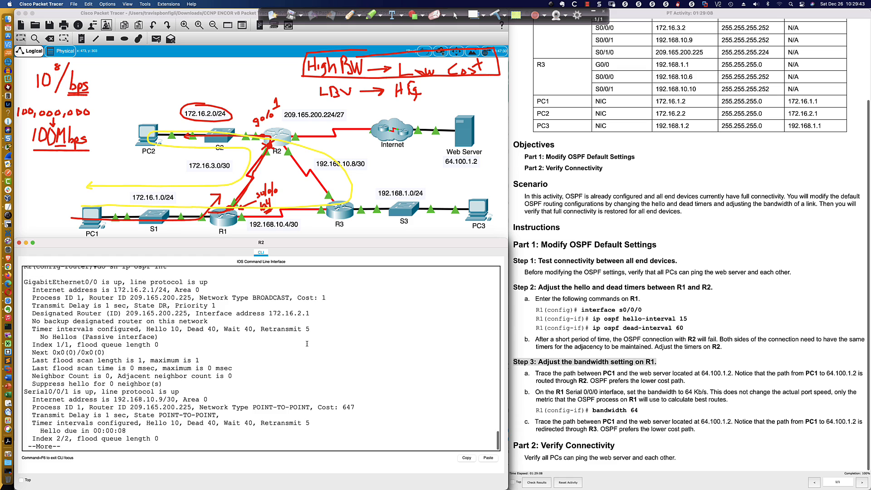
key("space")
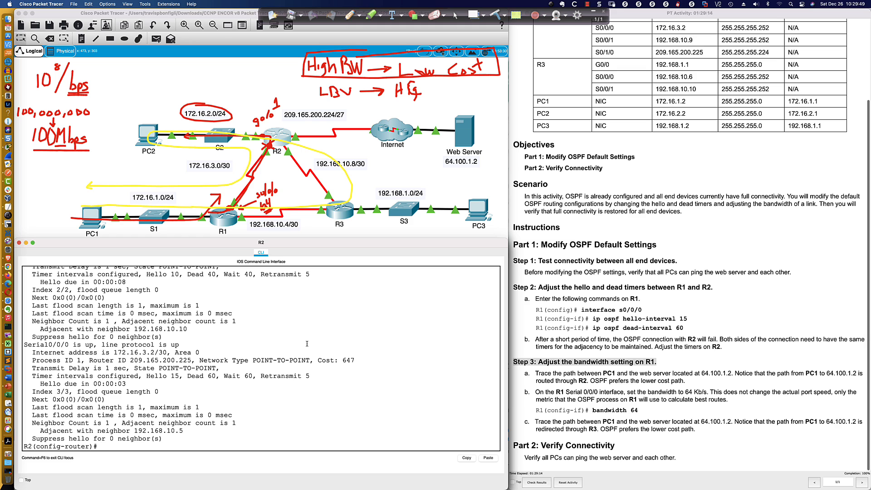
Recheck R2's OSPF interface costs and compare them with the 64 kbps serial row of Figure 8-33 in Acrobat Pro
scroll(307, 343, "up", 3)
scroll(307, 344, "down", 3)
key("Up")
key("Return")
key("super+Tab")
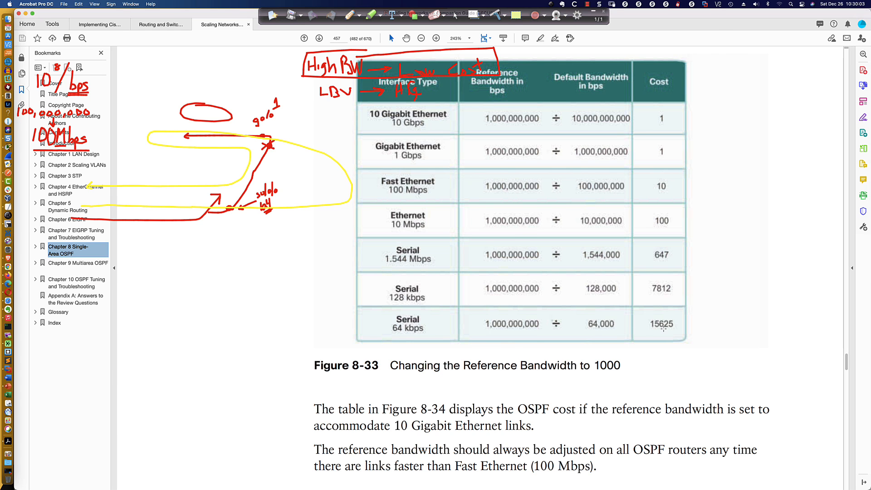
Switch back to Packet Tracer and reset all OSPF processes on R2 from router configuration mode, confirming with y
key("super+Tab")
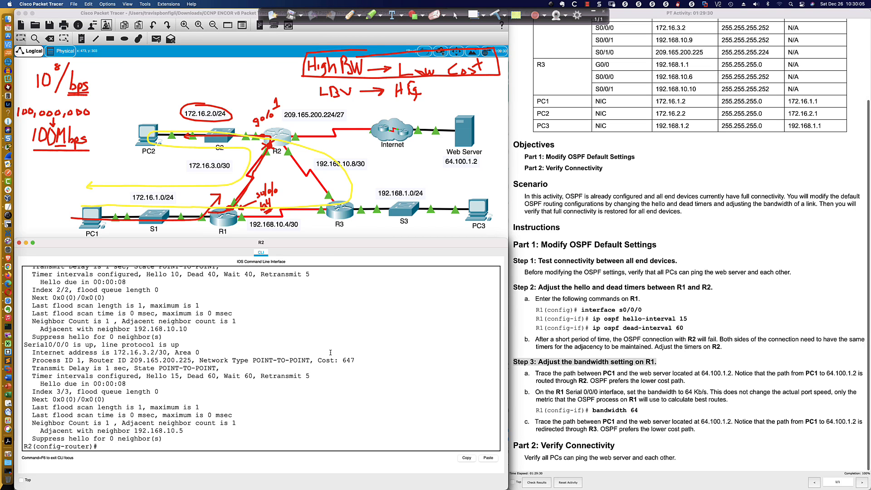
type("do clear ip ospf proc")
key("Return")
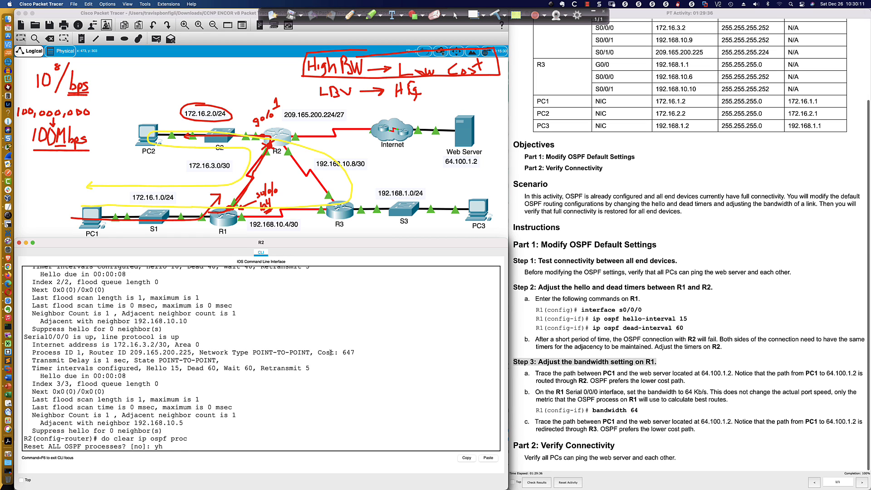
key("Return")
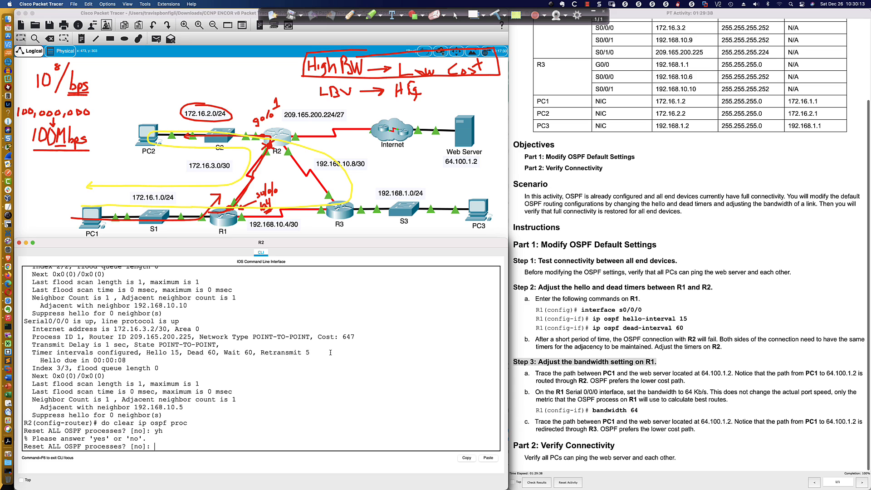
type("y")
key("Return")
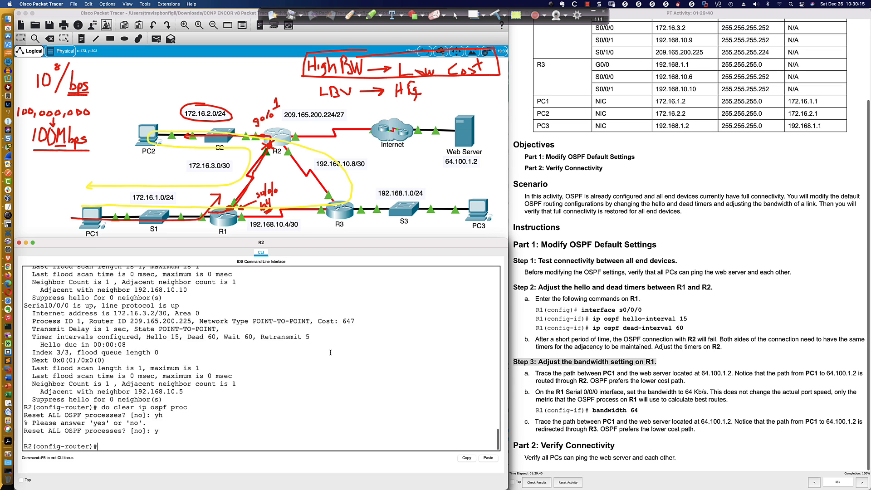
Wait for R2's OSPF adjacencies to re-form and return R2 to privileged EXEC mode with end
key("Return")
key("Return")
key("Return")
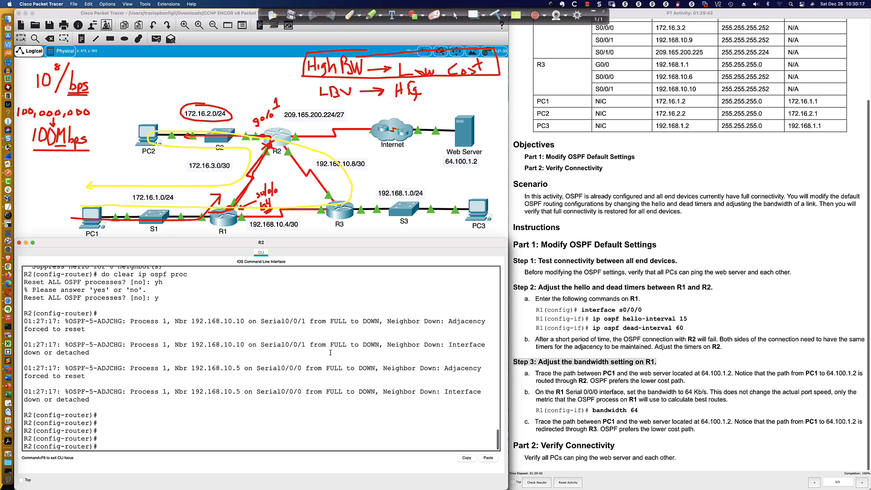
key("Return")
key("Return")
key("Return")
key("Return")
type("end")
key("Return")
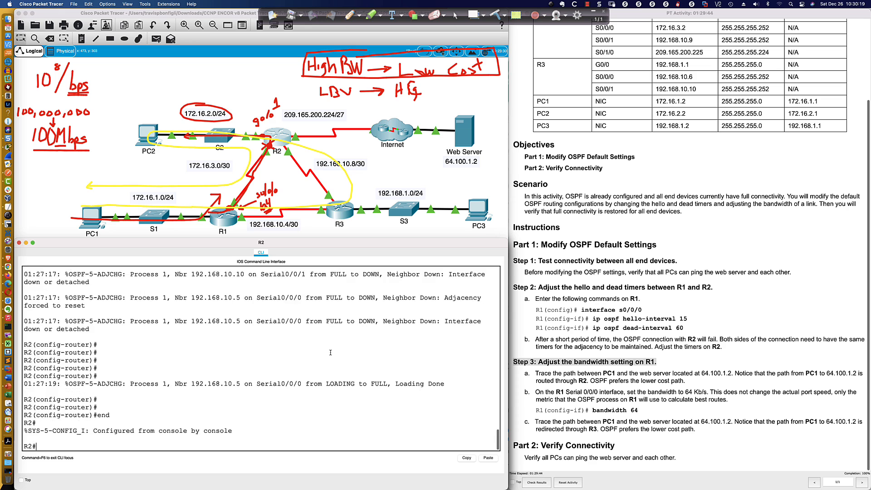
key("Return")
key("Return")
key("Return")
key("Return")
key("Return")
key("Return")
key("Return")
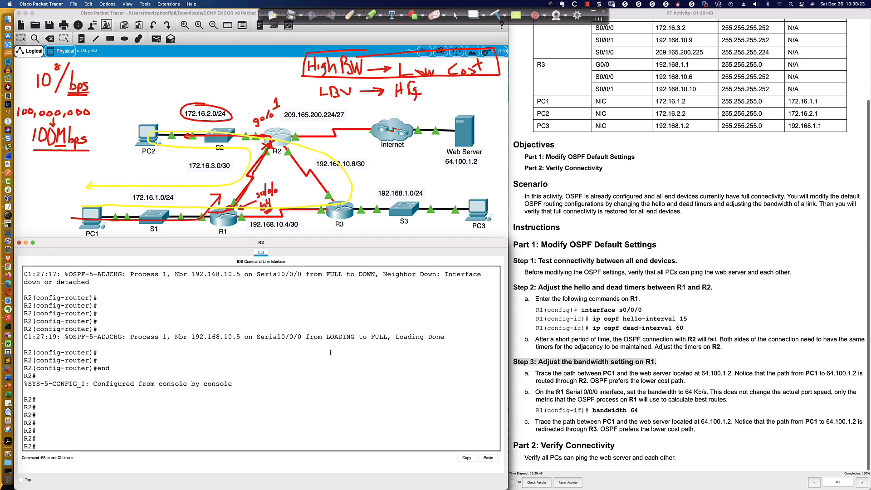
Display R2's OSPF interface details from privileged EXEC mode and examine the cost of Serial0/0/0
type("sh ip")
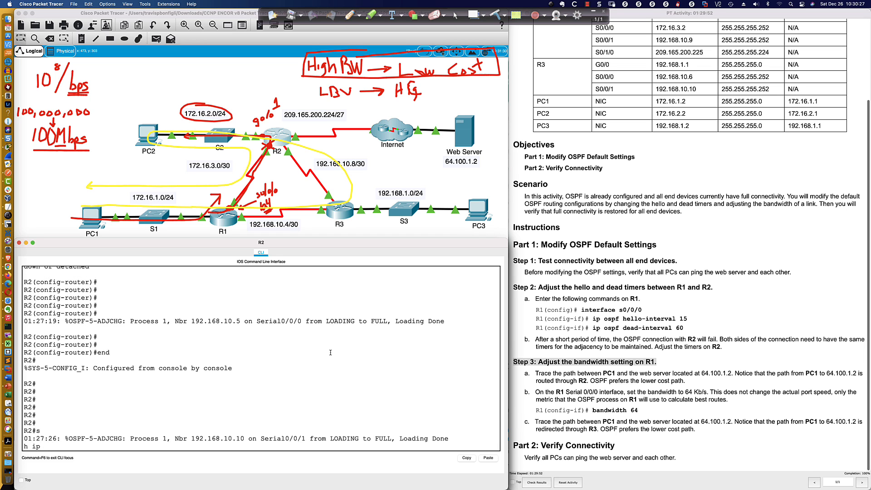
type(" ip ospf int")
key("Return")
key("space")
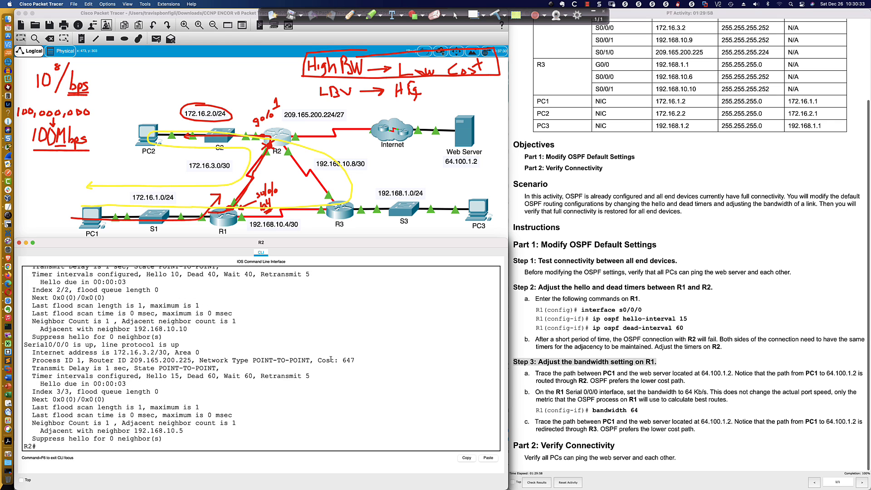
left_click_drag(331, 359, 356, 359)
Switch to SecureCRT and enter privileged EXEC mode on the R8-2811 router
key("super+Tab")
key("super+Tab")
key("super+Tab")
key("super+Tab")
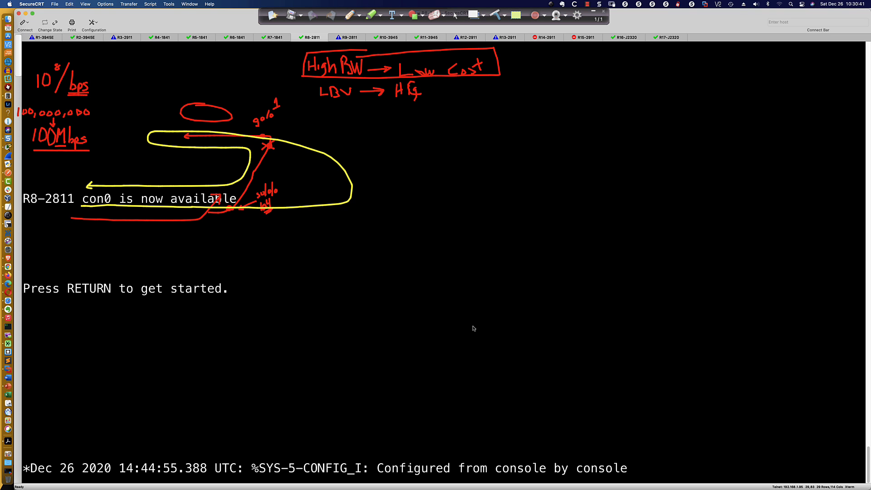
key("Return")
key("Return")
key("Return")
key("Return")
key("Return")
type("en")
key("Return")
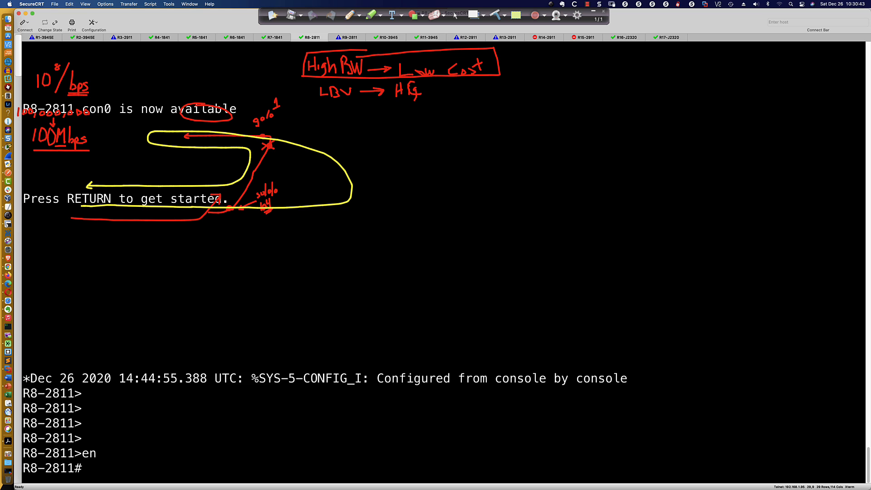
List the interface types available for the show ip ospf interface command on R8-2811
type("sh ip ospf int")
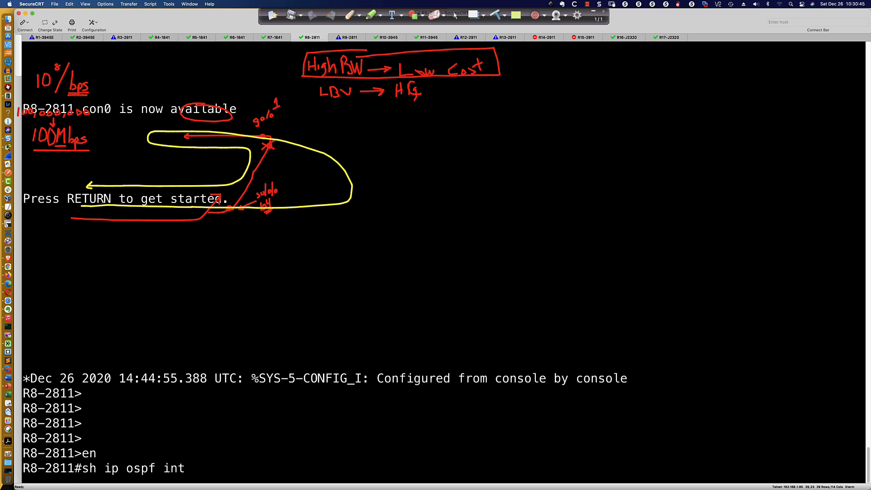
key("Tab")
type("?")
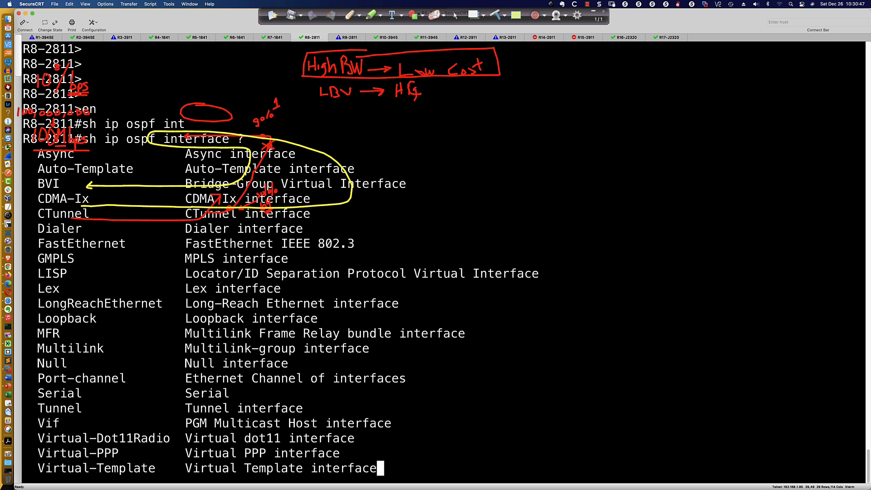
key("space")
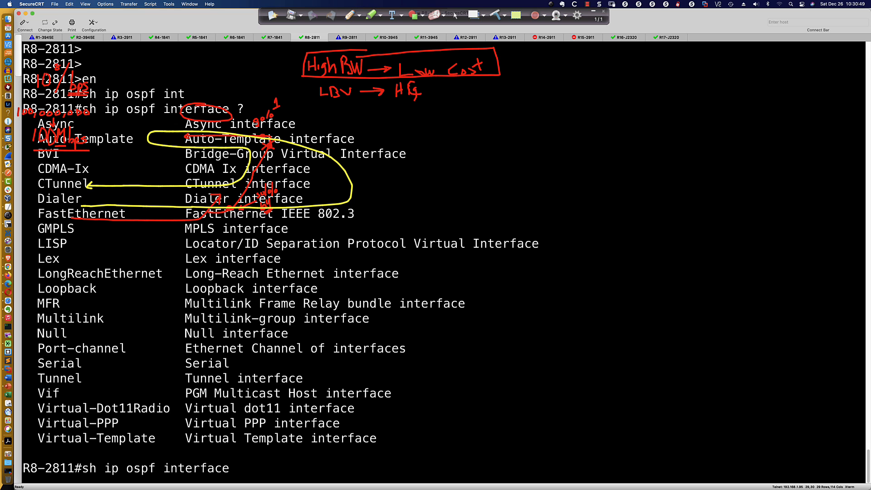
Try to display R8-2811's OSPF details with show ip ospf interface int fa0/0.816
type("int fa0/0.816")
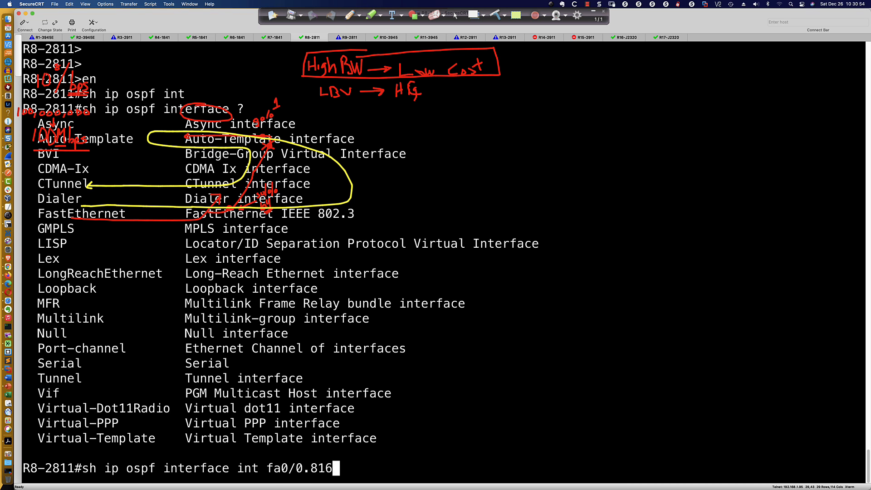
key("Return")
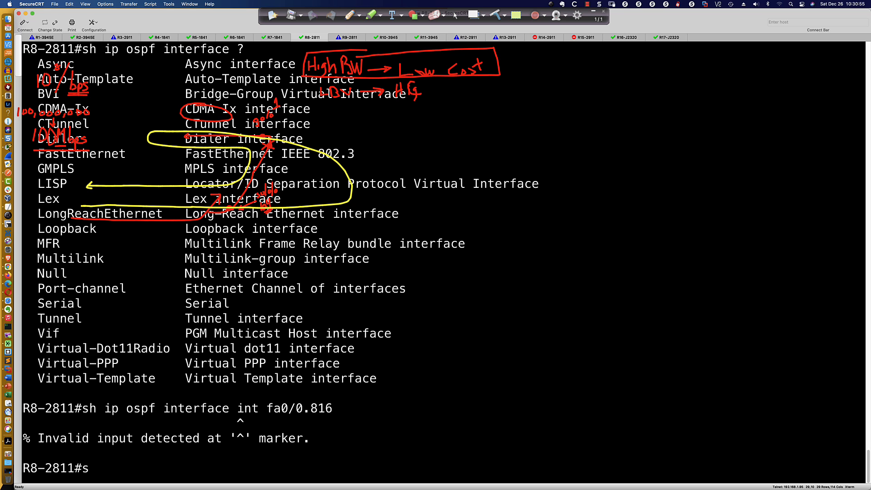
Correct the recalled command to show ip ospf interface fa0/0.816 and run it on R8-2811
key("Up")
key("Left")
key("Left")
key("Left")
key("Left")
key("Left")
key("Left")
key("Left")
key("Left")
key("Left")
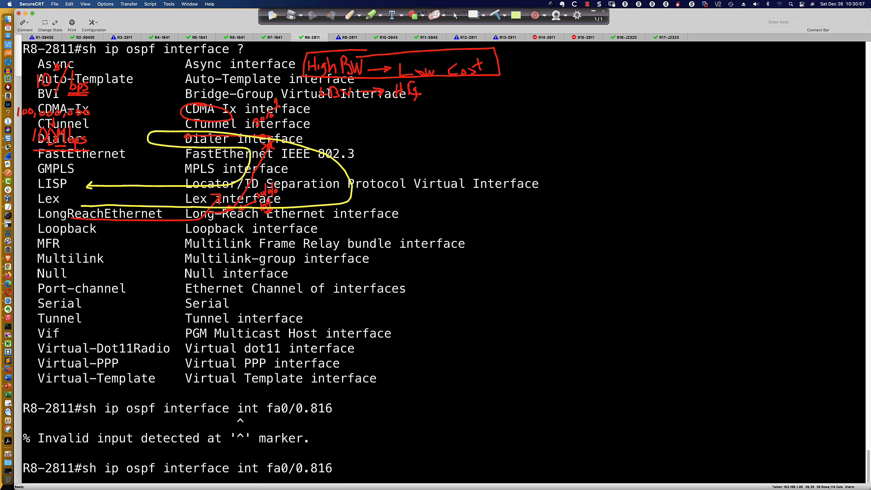
key("BackSpace")
key("BackSpace")
key("BackSpace")
key("BackSpace")
key("Return")
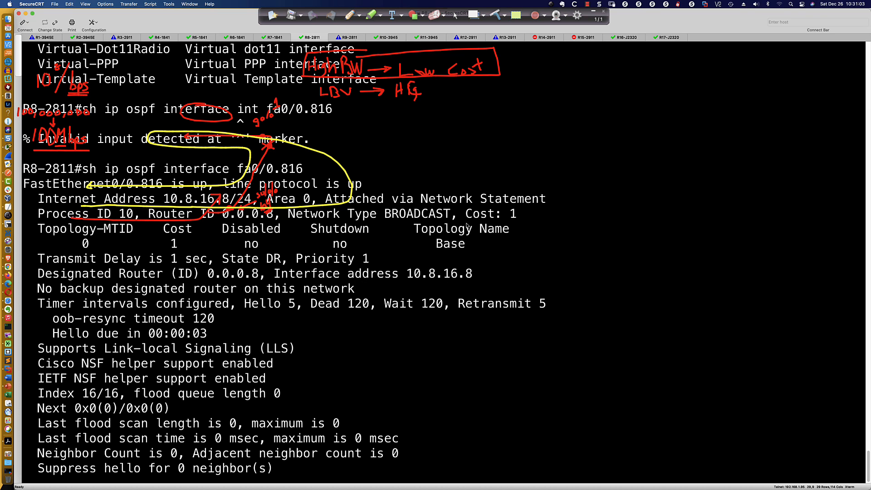
Examine the cost in FastEthernet0/0.816's OSPF details and return to the R8-2811 prompt
left_click_drag(466, 216, 515, 217)
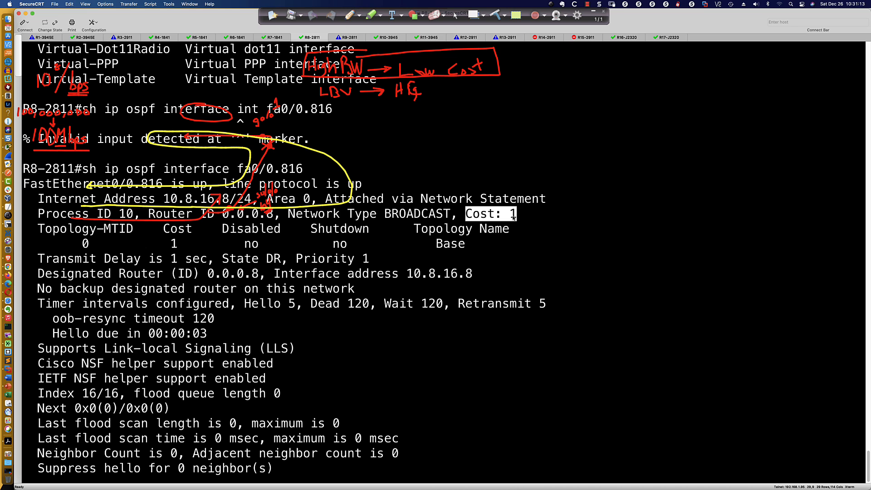
key("Return")
type("co")
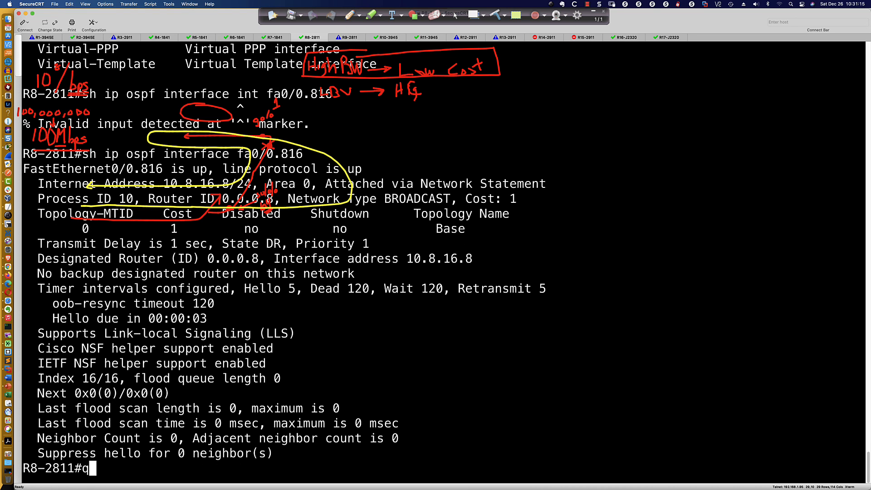
type("nf t")
Enter configuration mode on R8-2811 and set the bandwidth of subinterface fa0/0.816 to 64
key("Return")
type("int ")
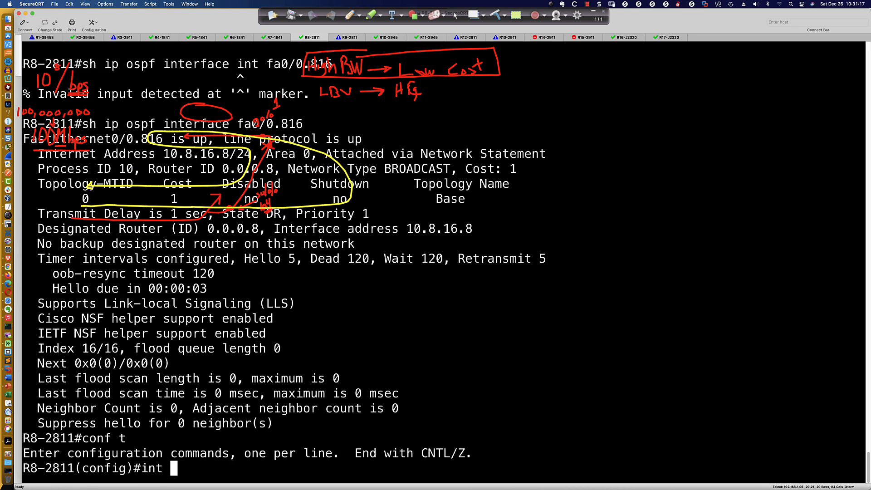
type("fa0/0.")
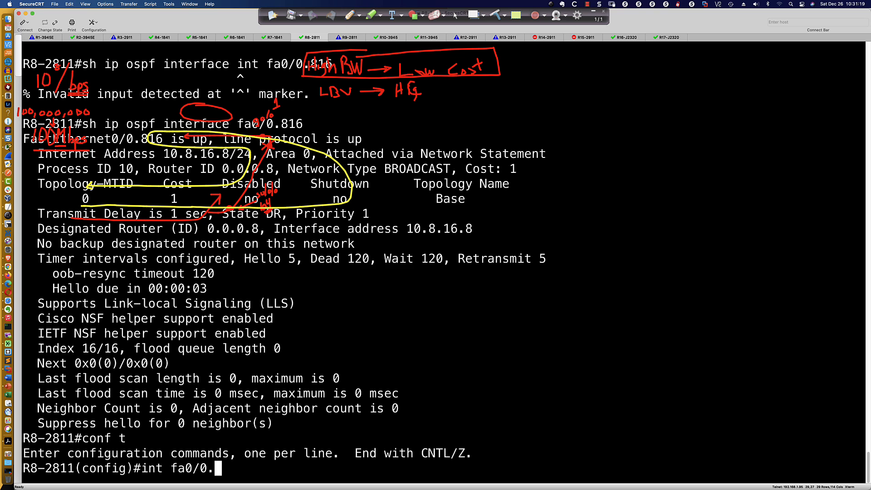
type("816")
key("Return")
type("band")
key("Tab")
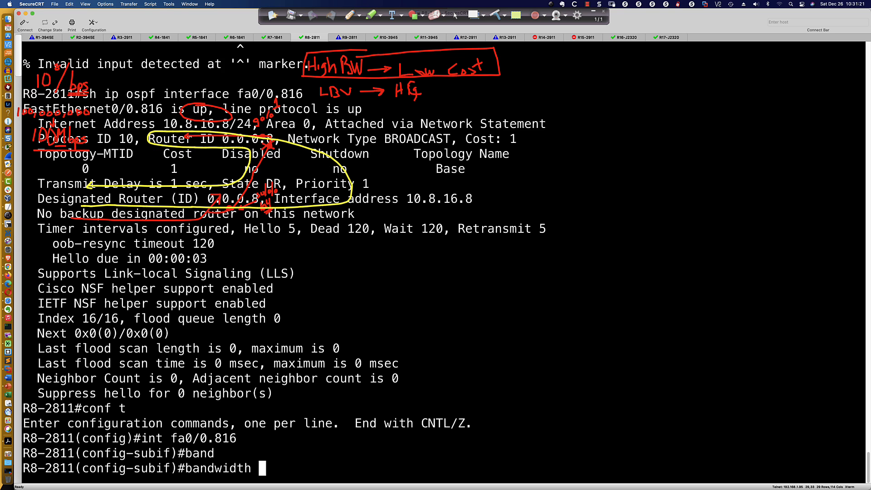
type("64")
key("Return")
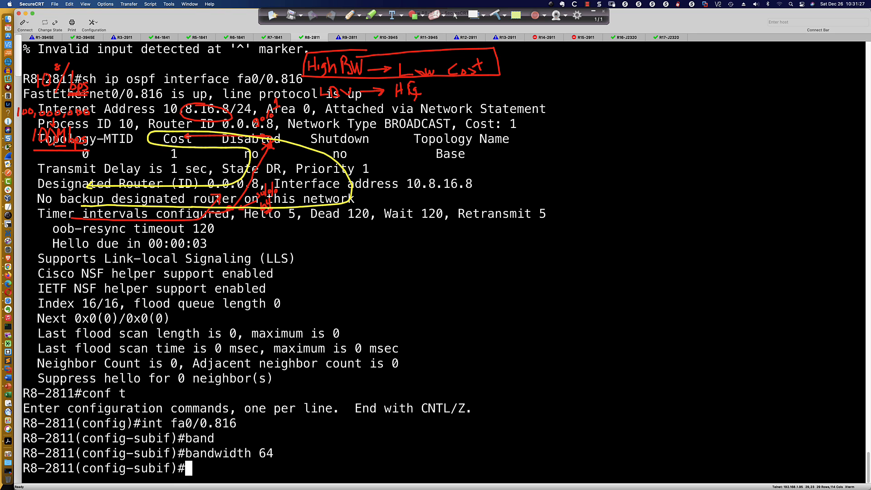
Run do sh ip ospf int fa0/0.816 from subinterface configuration mode and highlight the cost in its output
key("Return")
key("Return")
key("Return")
type("do sh ")
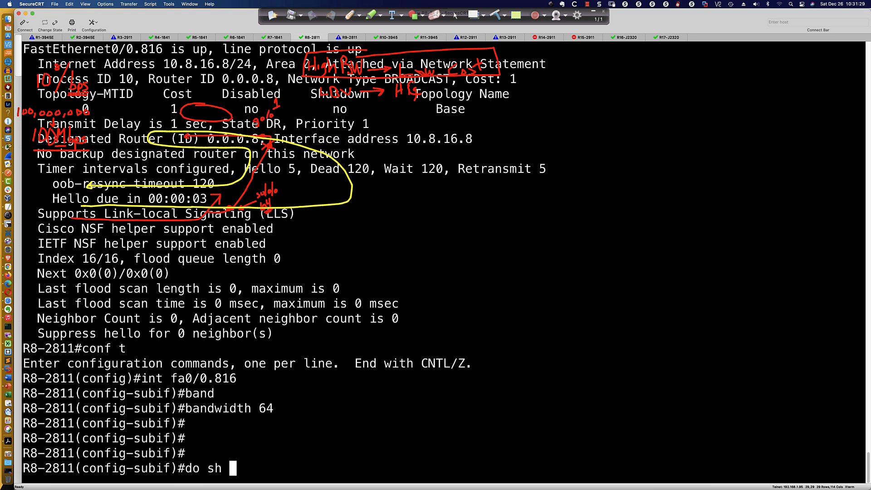
type("ip ospf int")
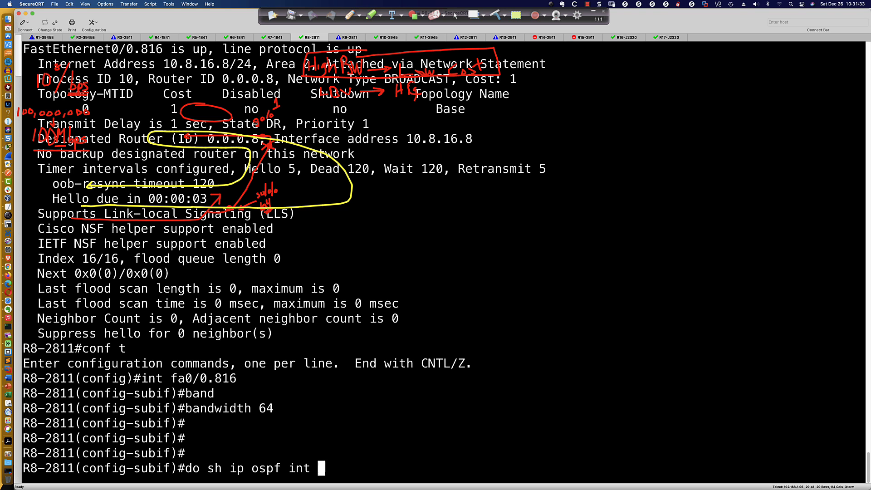
type(" fa0/0.")
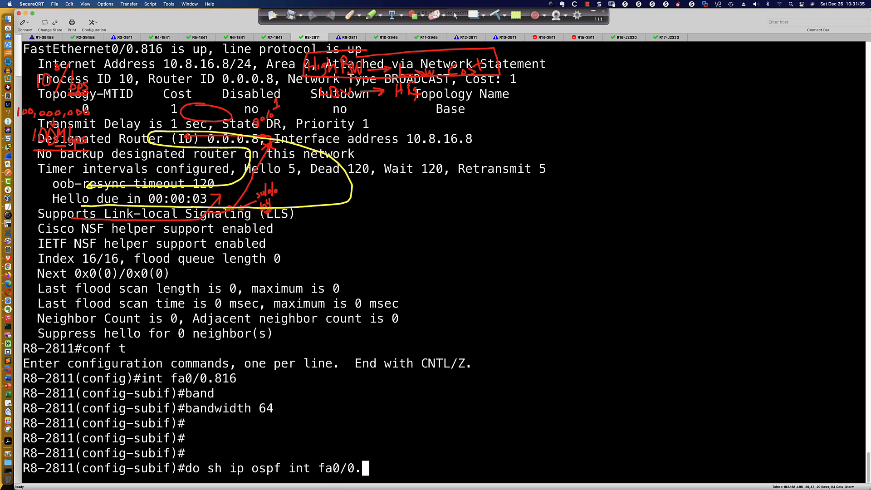
type("816")
key("Return")
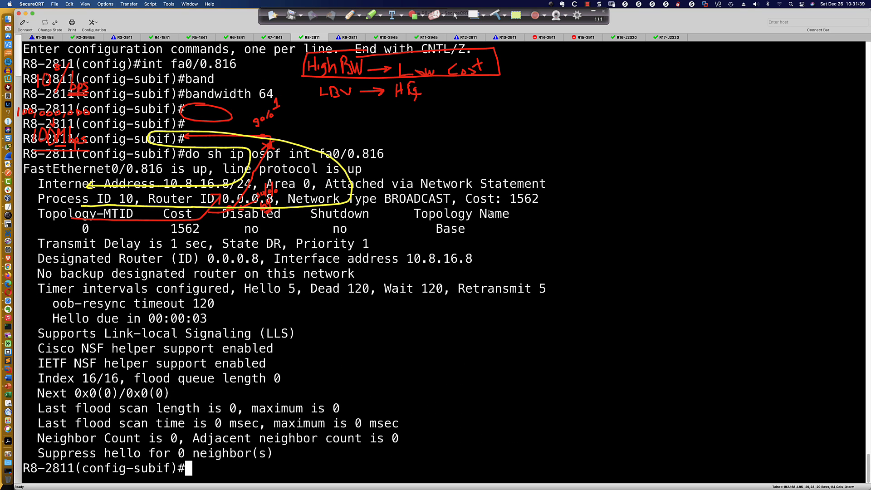
left_click_drag(467, 200, 539, 203)
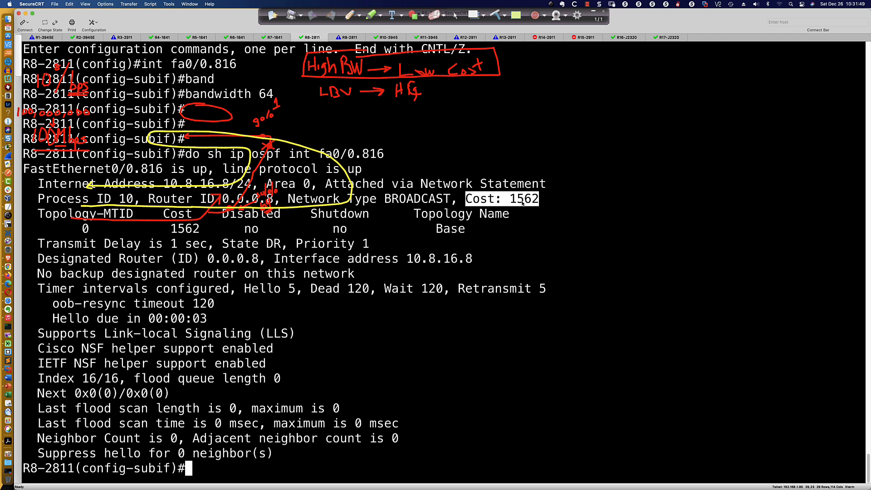
Switch to Calculator to compare its earlier result with the interface cost, and return to the R8-2811 session in SecureCRT
key("super+Tab")
key("super+Tab")
key("super+Tab")
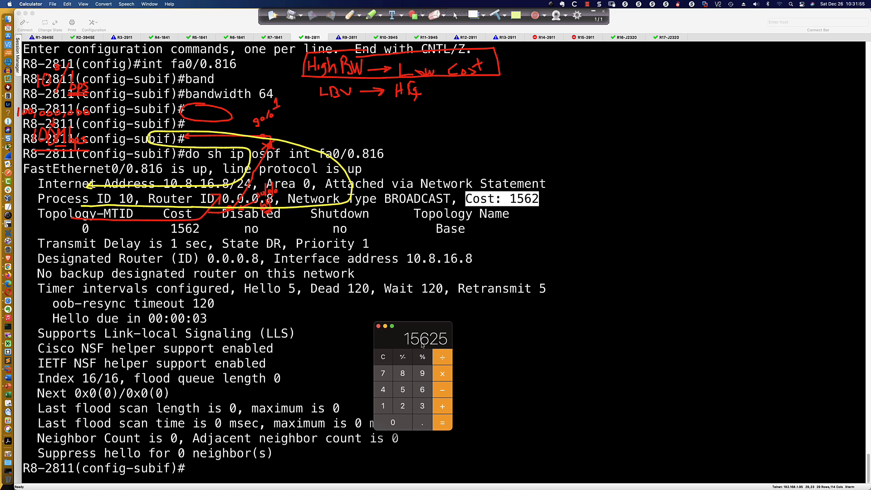
left_click(525, 327)
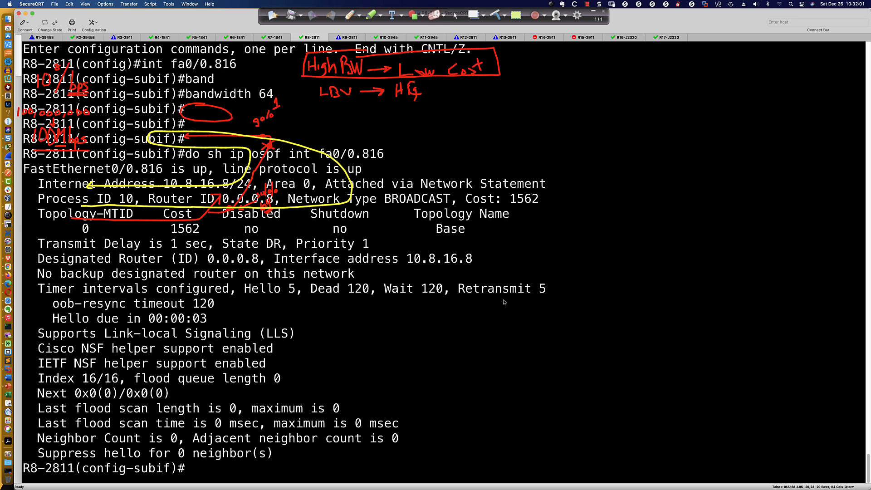
Try to enter OSPF router configuration on R8-2811 without a process ID and clear the retyped command
type("router ospf")
key("Return")
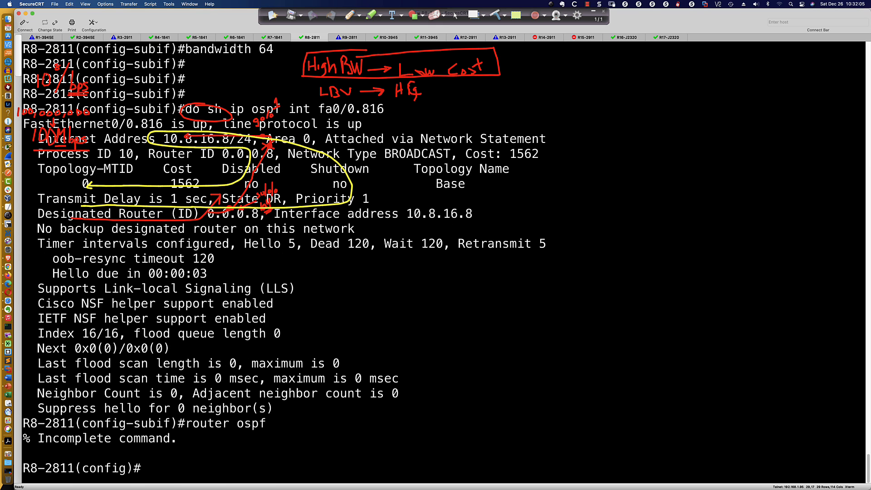
type("do sh run | sec router ospf")
Display the OSPF section of R8-2811's running configuration with do sh run | sec router ospf
key("Return")
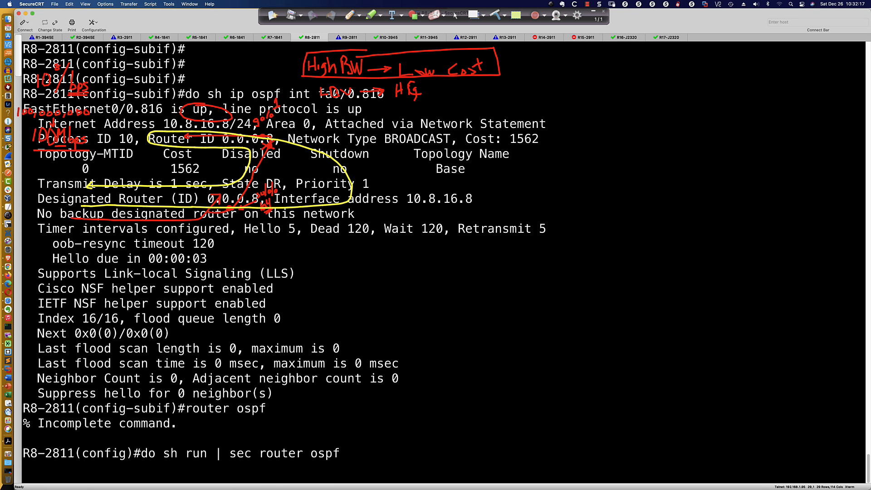
Enter router ospf 10 on R8-2811 and set its auto-cost reference-bandwidth to 1000
type("rout")
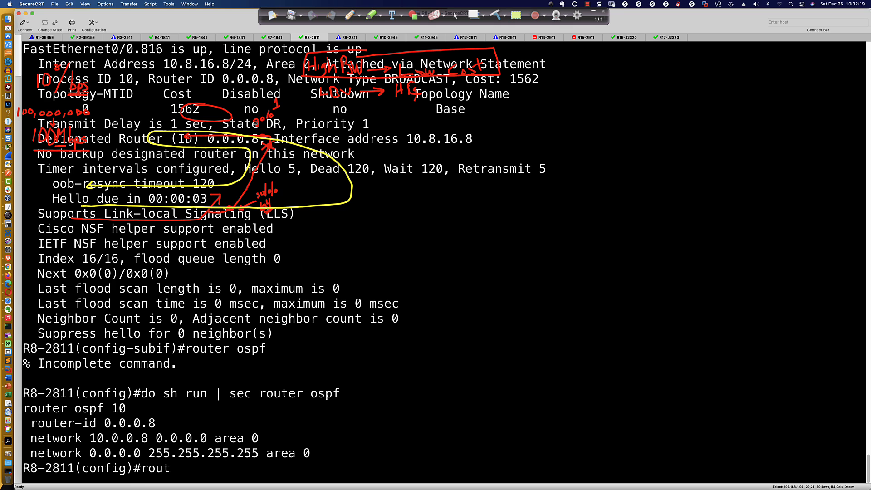
type("er ospf 10")
key("Return")
type("auto")
key("Tab")
type("ref")
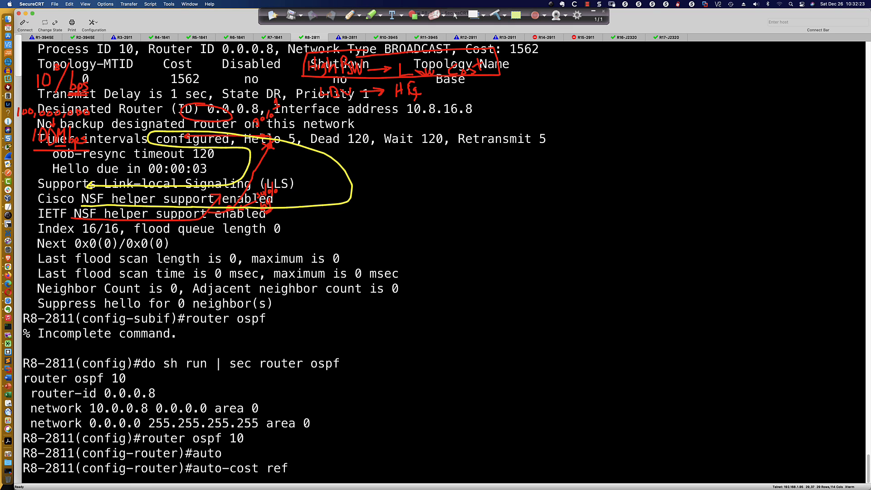
key("Tab")
type("1000")
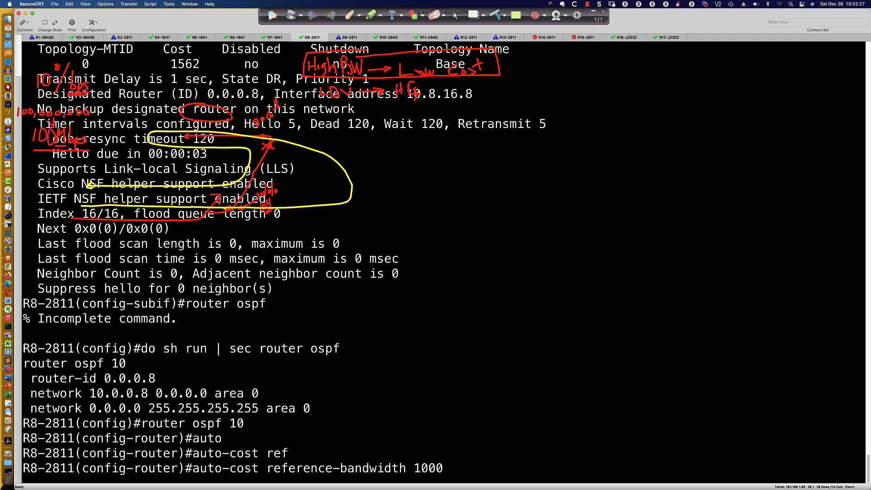
key("Return")
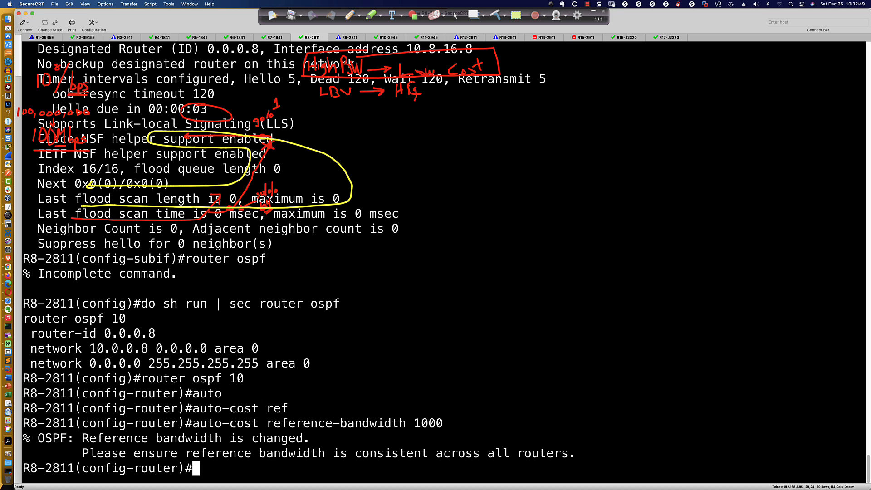
Recall and rerun do sh ip ospf int fa0/0.816 under the new reference bandwidth and highlight the cost
key("Up")
key("Up")
key("Up")
key("Up")
key("Up")
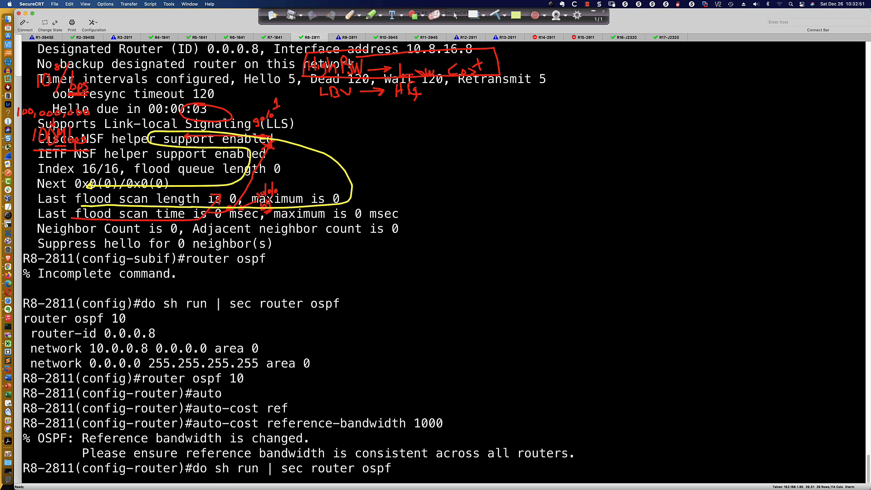
key("Up")
key("Up")
key("Up")
key("Down")
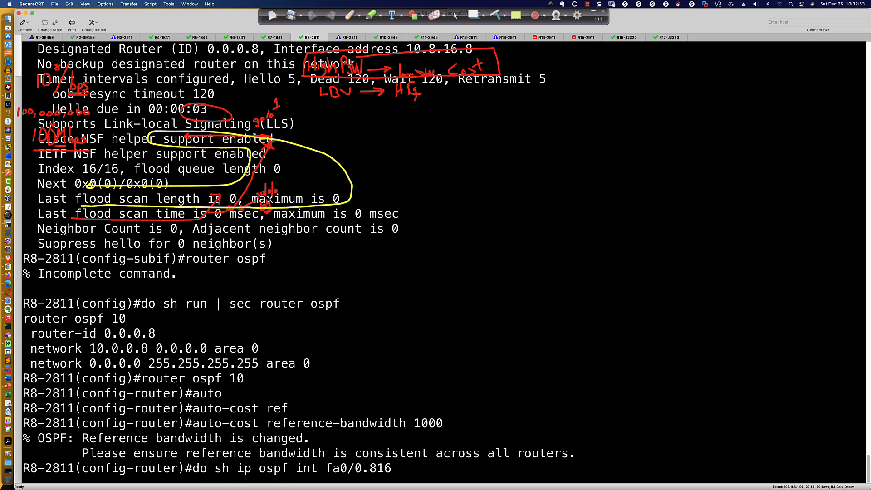
key("Return")
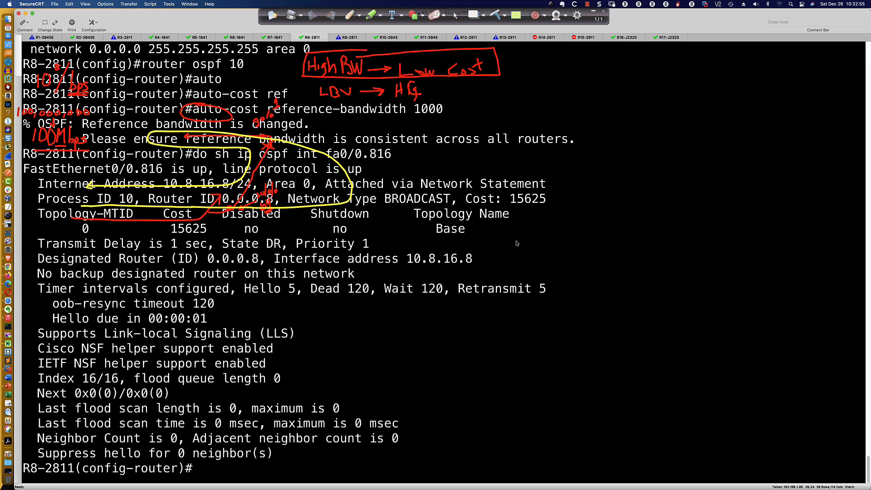
left_click_drag(466, 199, 548, 201)
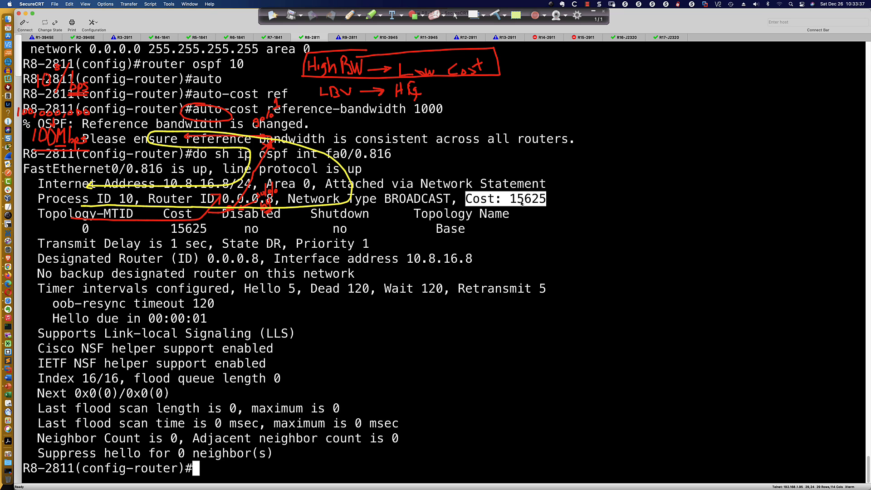
Switch to Packet Tracer, open R1's command line and enter privileged EXEC mode with en
scroll(521, 203, "up", 8)
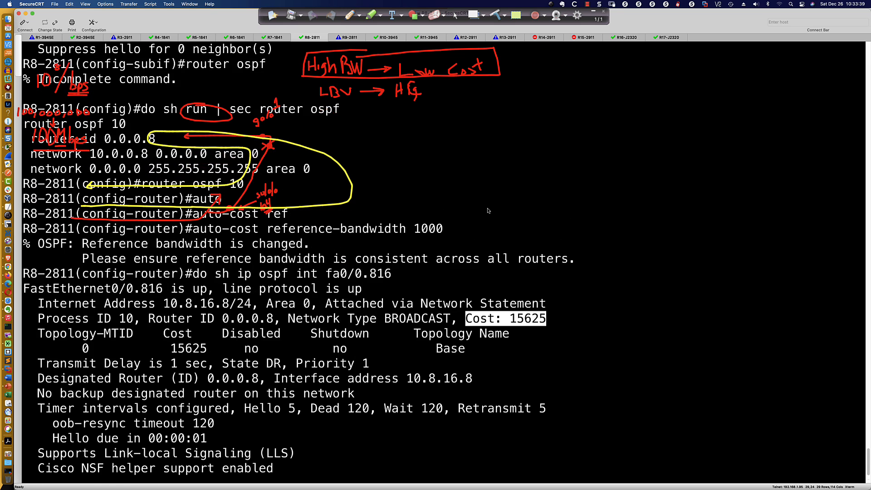
scroll(488, 211, "down", 8)
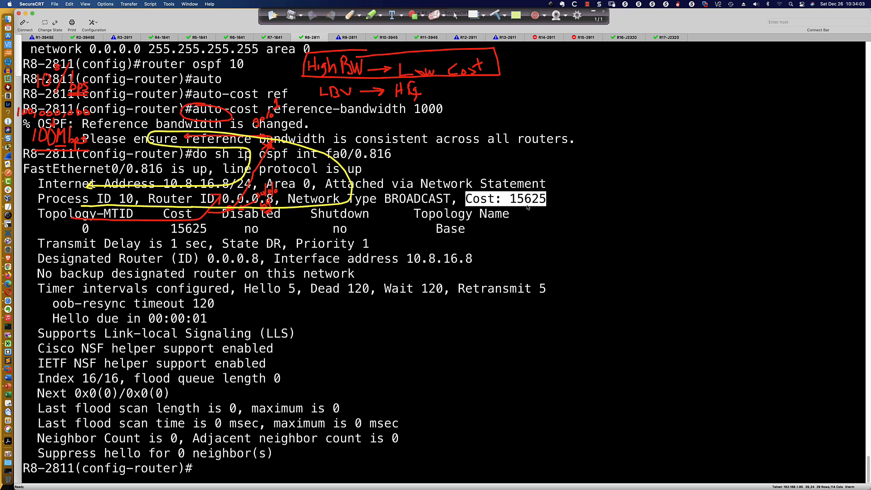
key("super+Tab")
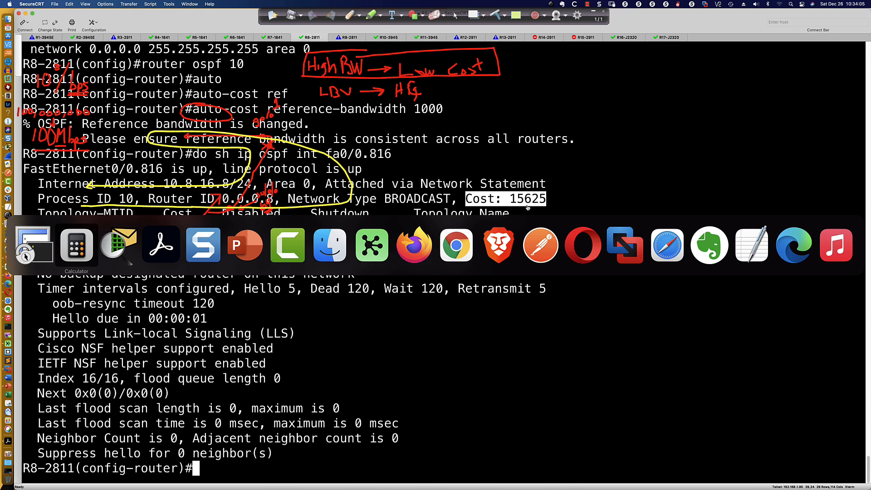
key("super+Tab")
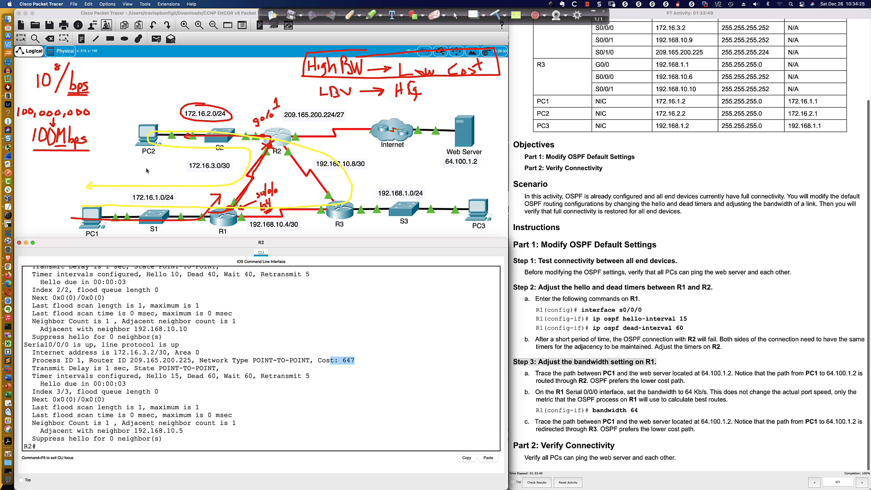
left_click(223, 220)
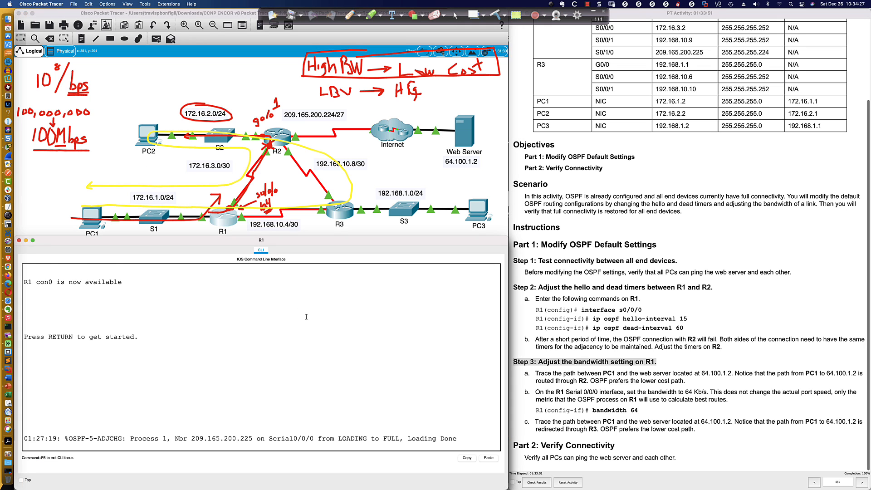
key("Return")
key("Return")
key("Return")
key("Return")
key("Return")
type("en")
key("Return")
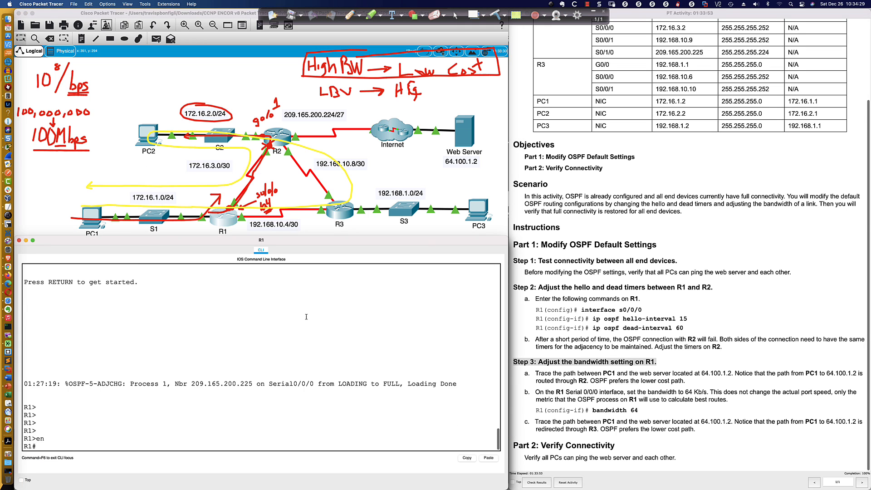
Enter global configuration on R1 with conf t and open OSPF process 1 with router ospf 1
type("conf t")
key("Return")
type("router ")
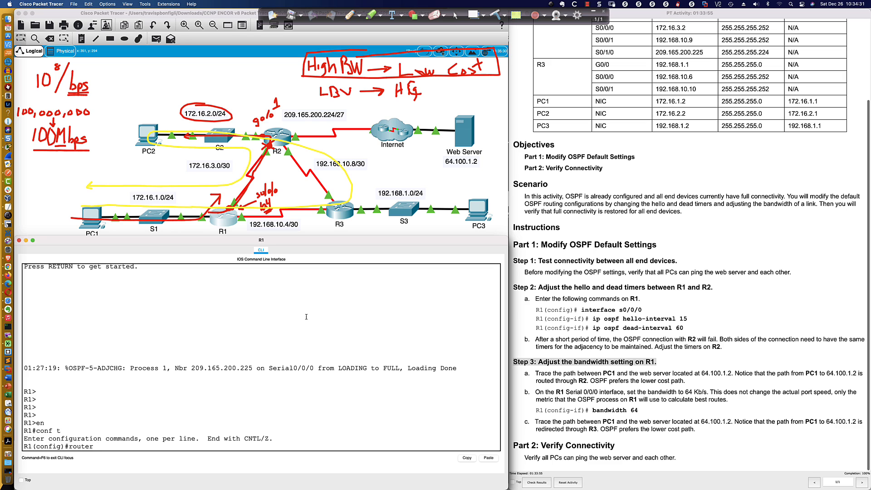
type("ospf 1")
key("Return")
Set R1's OSPF auto-cost reference-bandwidth to 1000
type("auto")
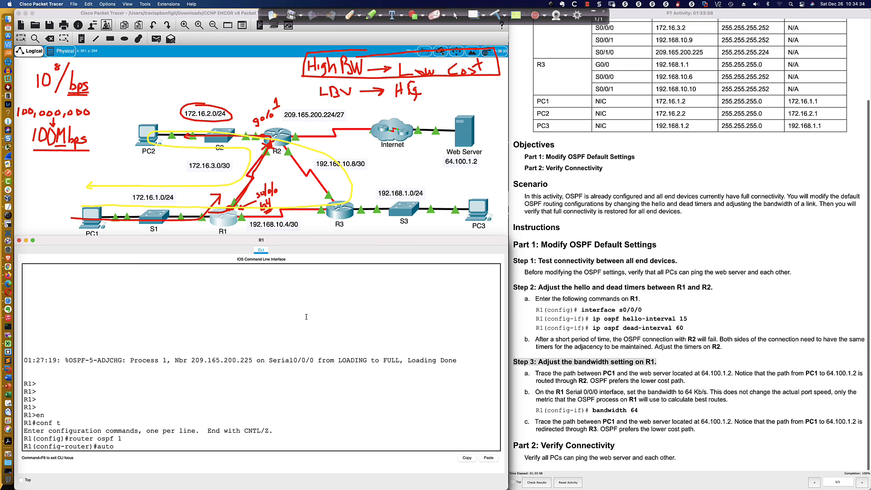
key("Tab")
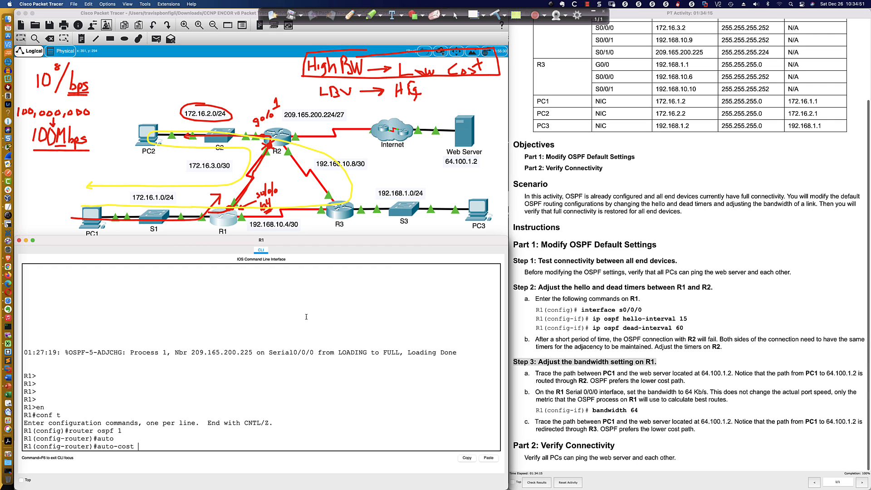
type("ref")
key("Tab")
type("1000")
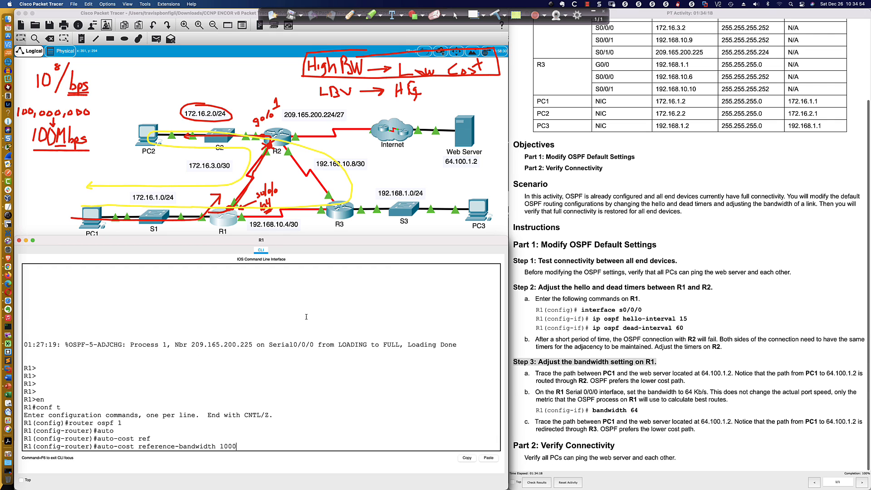
key("Return")
Open R3's command line and enter privileged EXEC mode with en
left_click(347, 220)
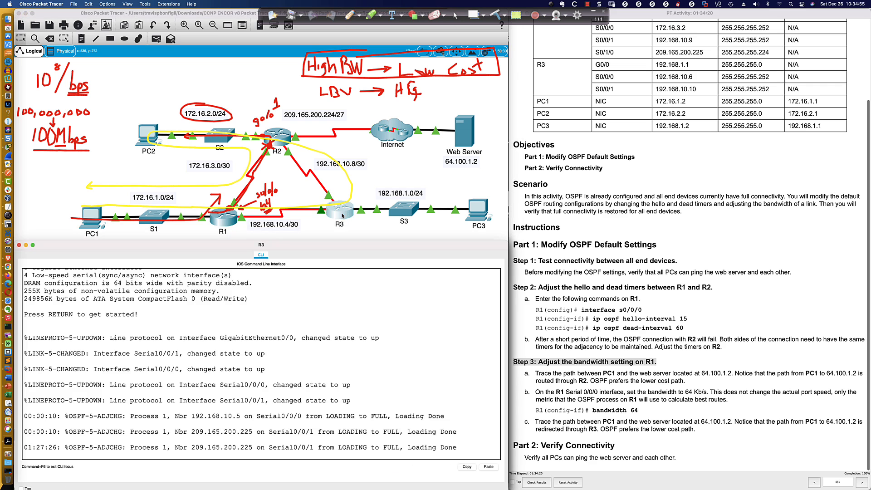
key("Return")
key("Return")
key("Return")
key("Return")
key("Return")
type("en")
key("Return")
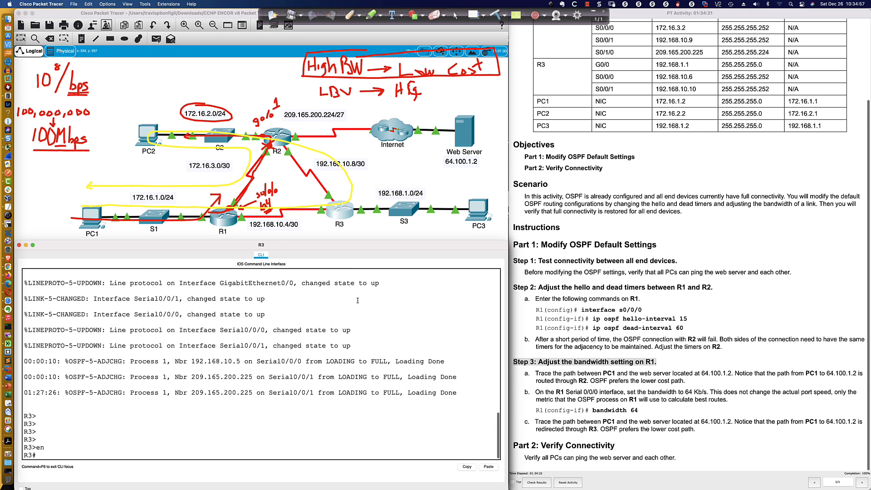
Enter global configuration on R3 with conf t and open OSPF process 1 with router ospf 1
type("conf t")
key("Return")
type("r")
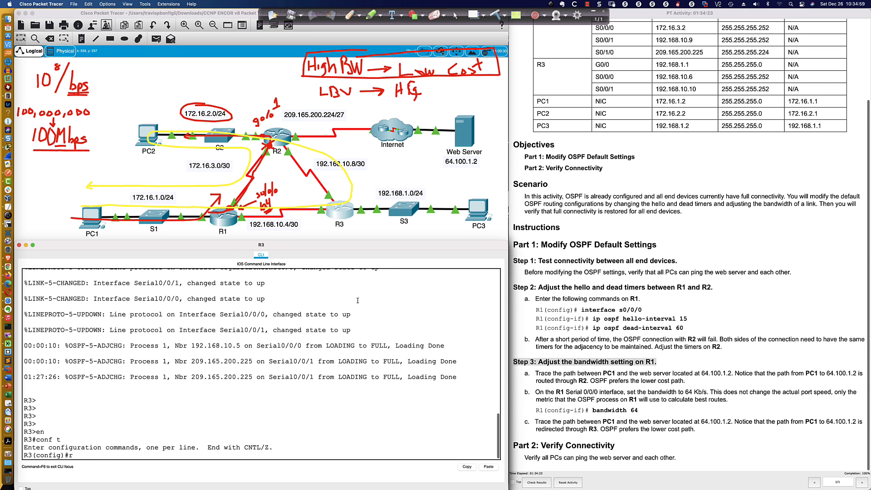
type("outer ospf 1")
key("Return")
Set R3's OSPF auto-cost reference-bandwidth to 1000, completing the command with the missing value
type("aut")
key("Tab")
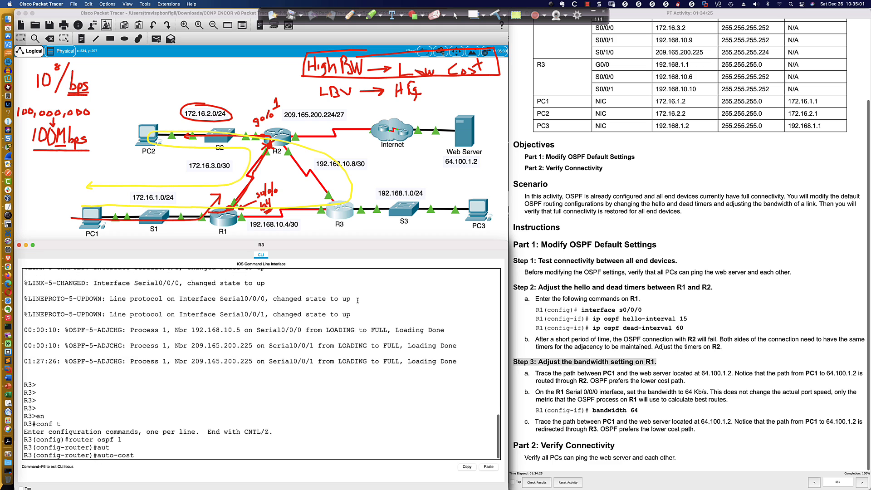
type("ref")
key("Tab")
key("Return")
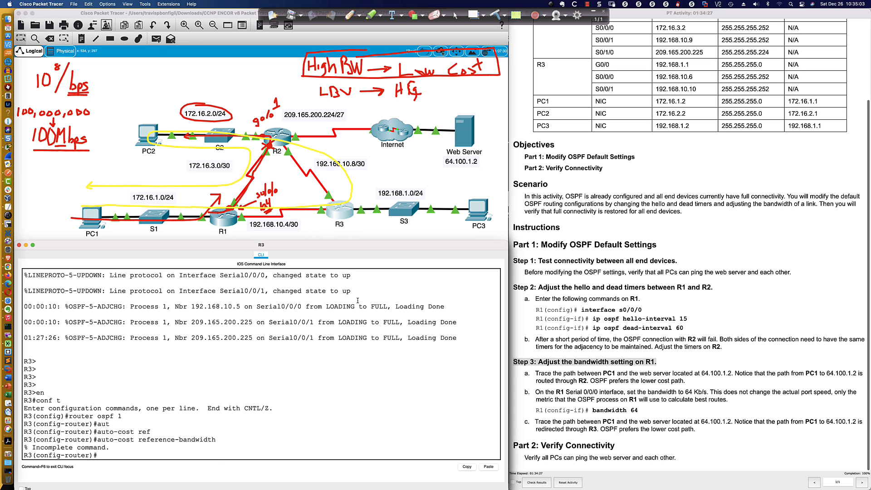
key("Up")
type("1000")
key("Return")
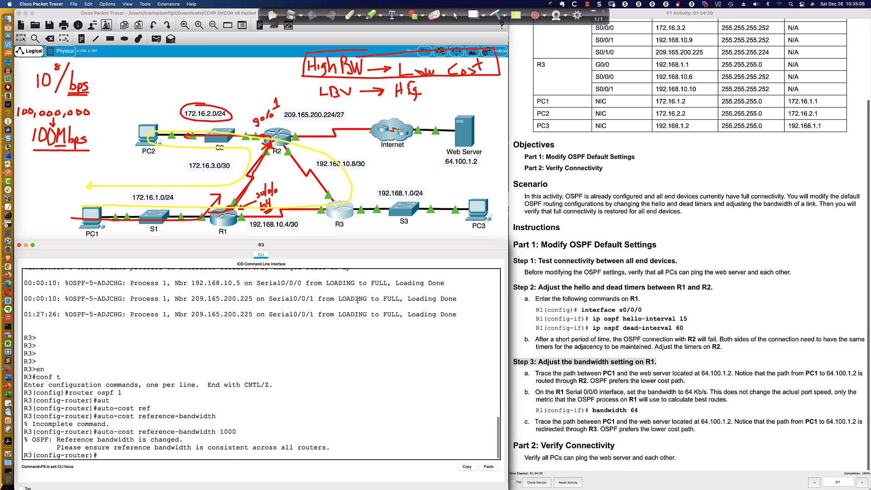
key("Return")
key("Return")
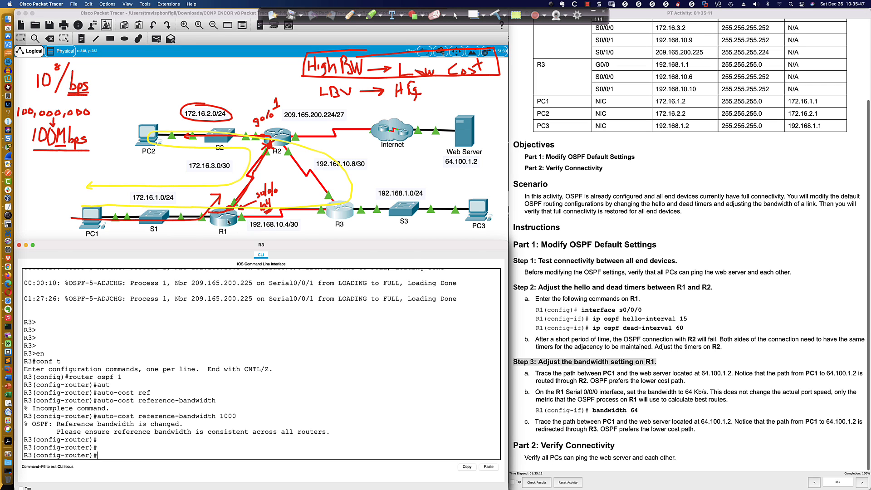
Switch to the R8-2811 session in SecureCRT, clear the drawn annotations from the screen and bring up fresh prompts
key("super+Tab")
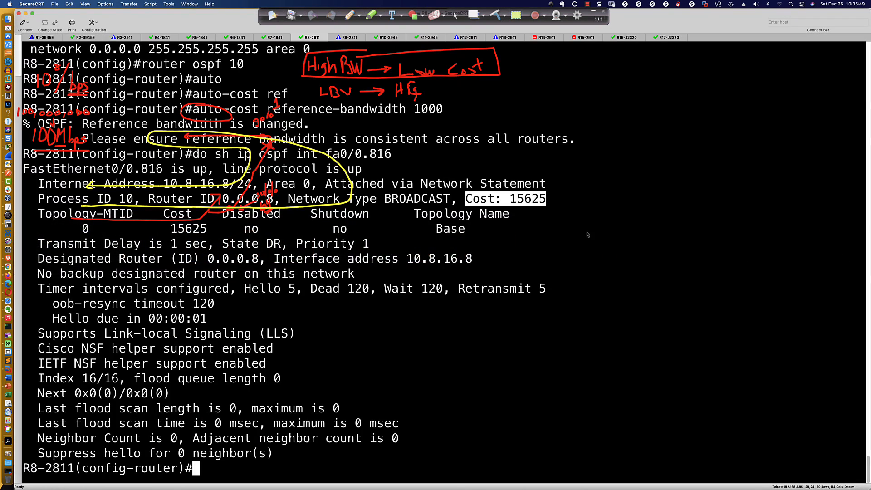
left_click(496, 15)
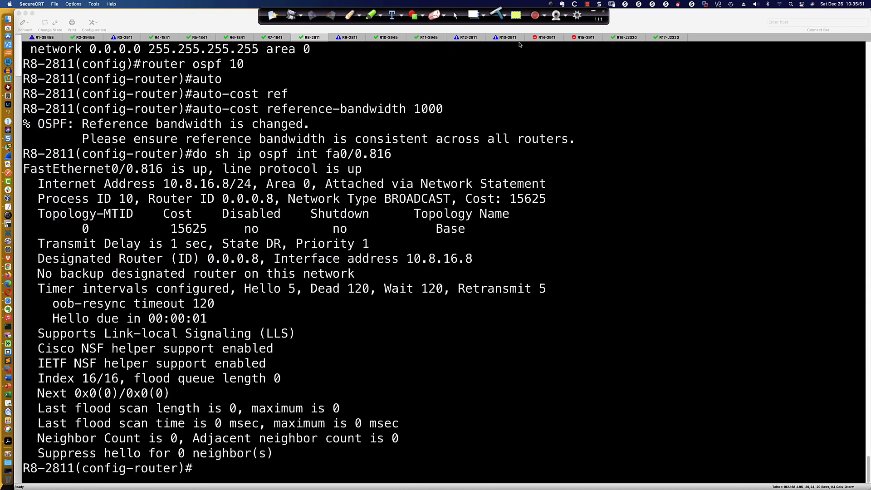
left_click(456, 15)
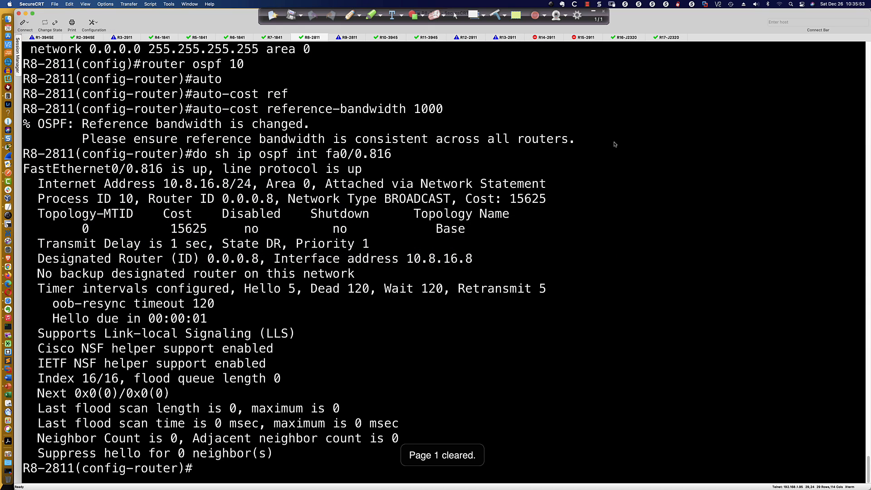
key("Return")
key("Return")
key("Return")
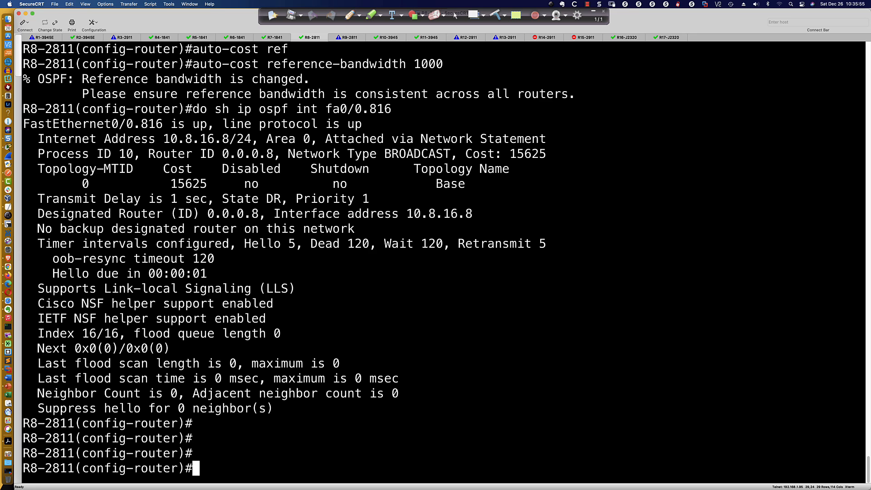
Set R8-2811's OSPF auto-cost reference-bandwidth to 10000
type("aut")
type("o")
key("Tab")
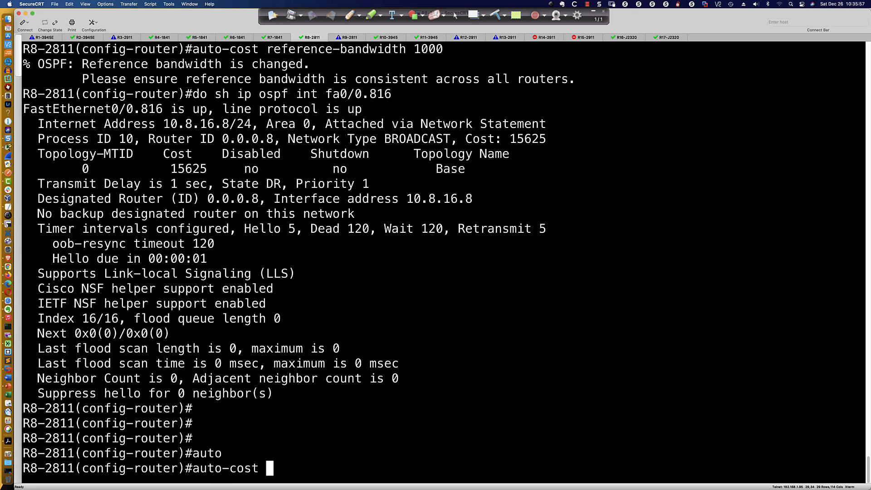
type("ref")
key("Tab")
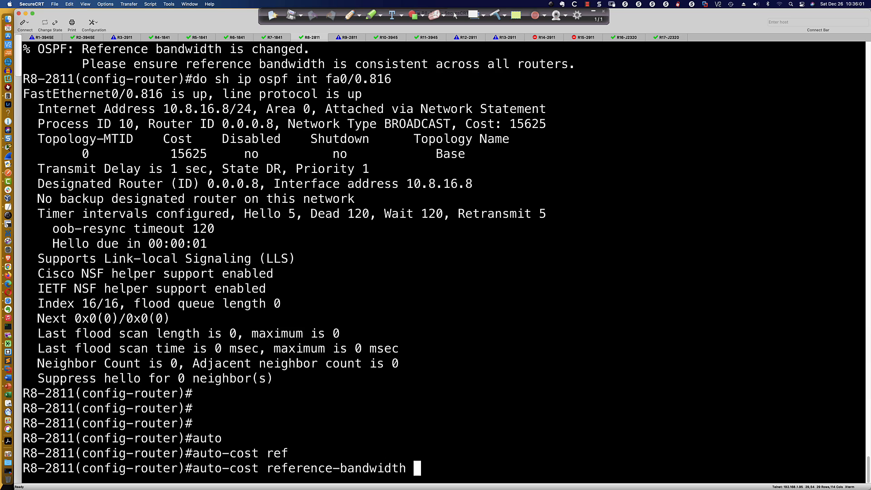
type("10000")
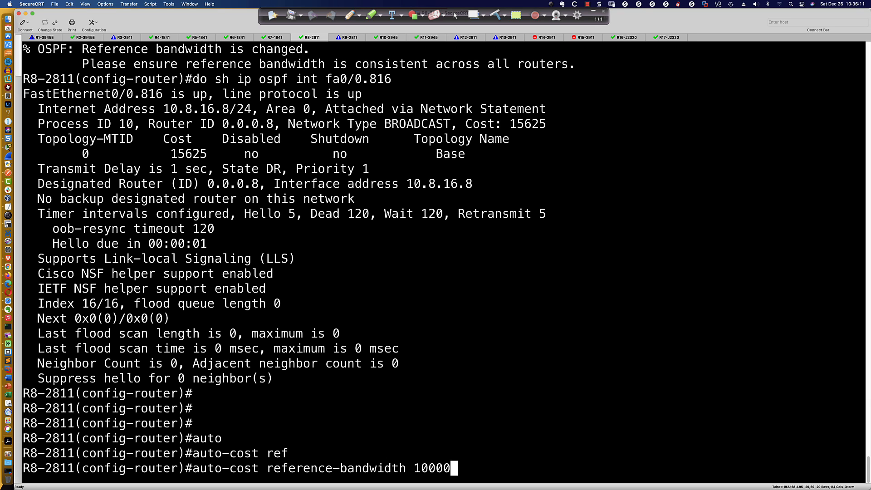
key("Return")
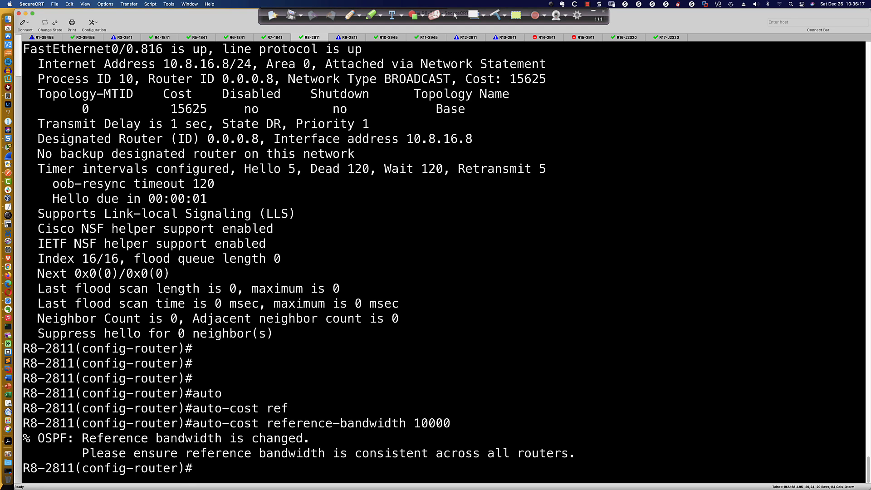
Try to show only the OSPF cost of the subinterface with do sh ip ospf int fa0/0.816 | Cost
type("do sh ip ospf int fa0/0.816")
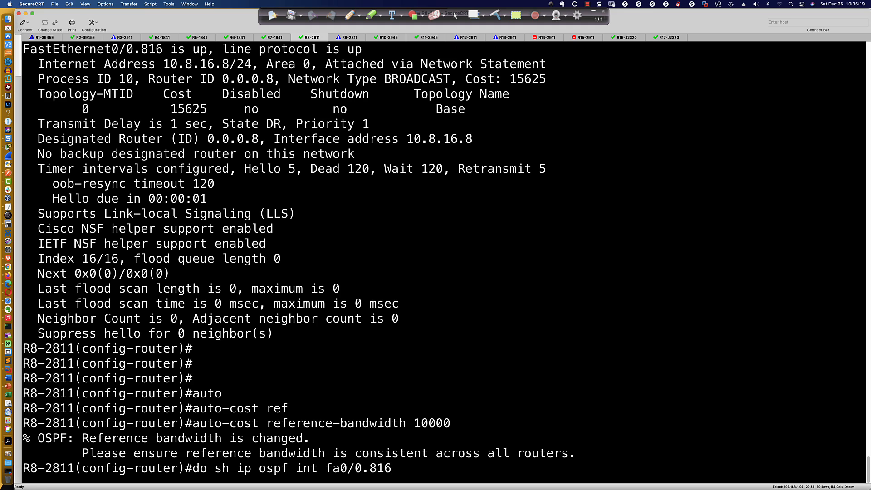
type(" }|")
key("BackSpace")
type("Cost")
key("Return")
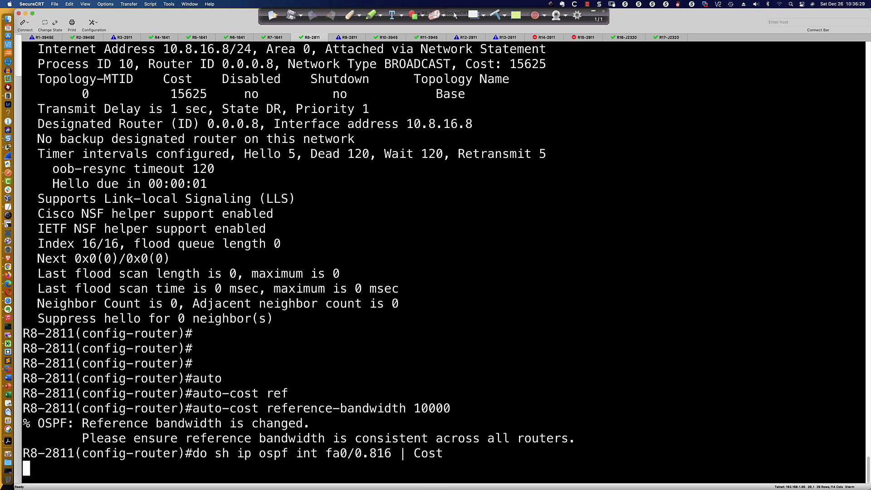
Correct the recalled command to do sh ip ospf int fa0/0.816 | inc Cost, run it and highlight the cost value
key("Up")
key("Left")
key("Left")
key("Left")
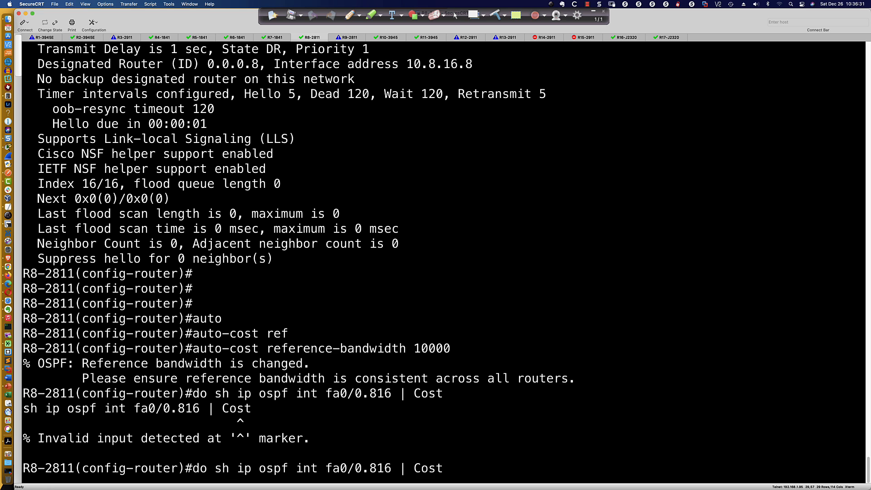
key("BackSpace")
type("inc C")
key("Return")
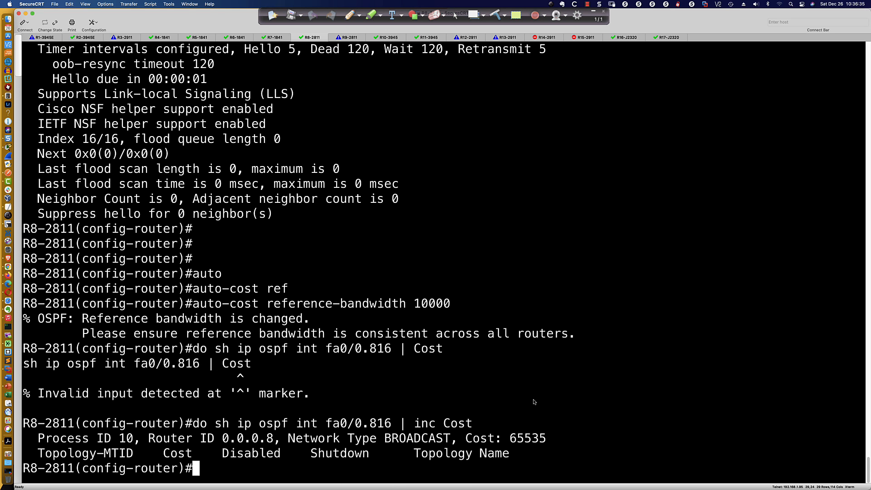
double_click(538, 440)
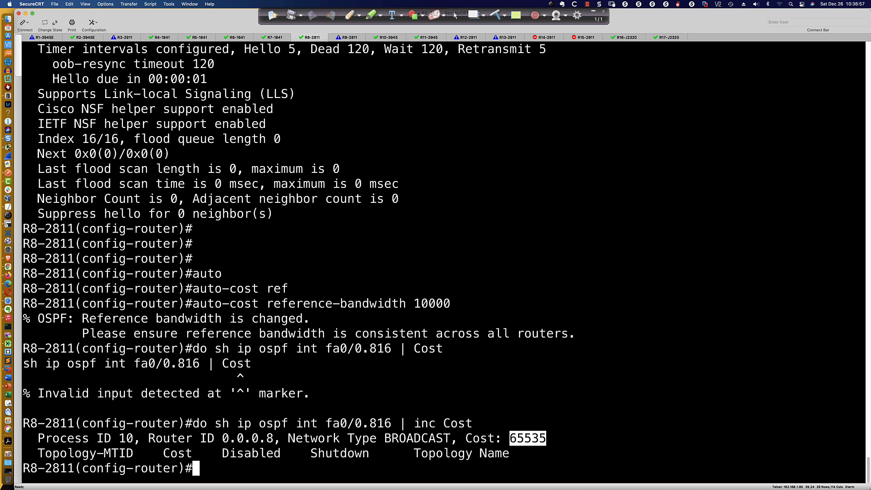
Enter subinterface fa0/0.816 on R8-2811 and set its bandwidth to 128
type("int fa0/0.")
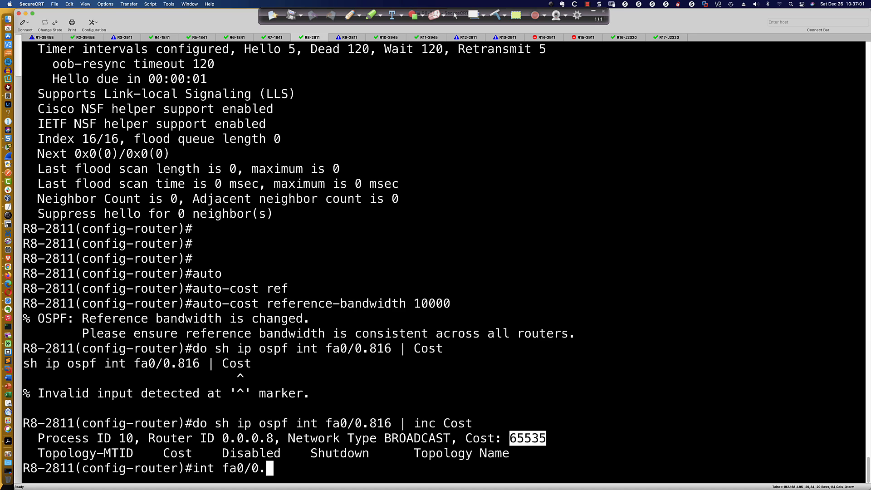
type("816")
key("Return")
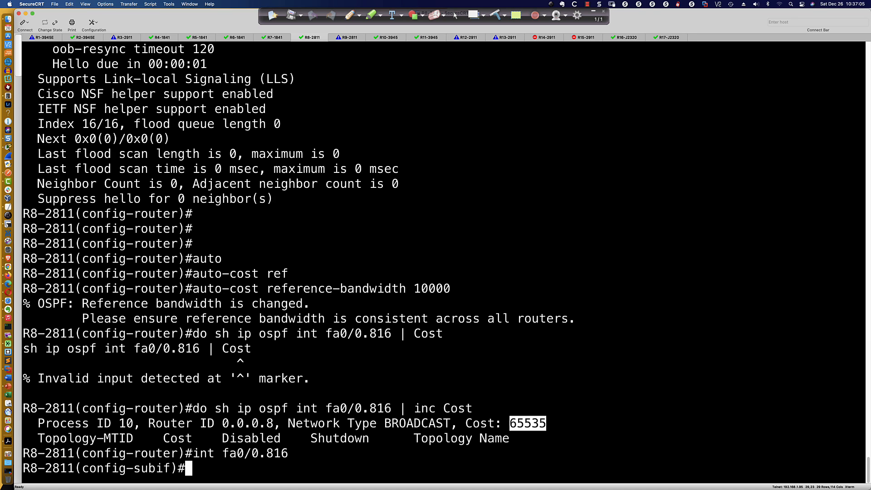
type("band")
key("Tab")
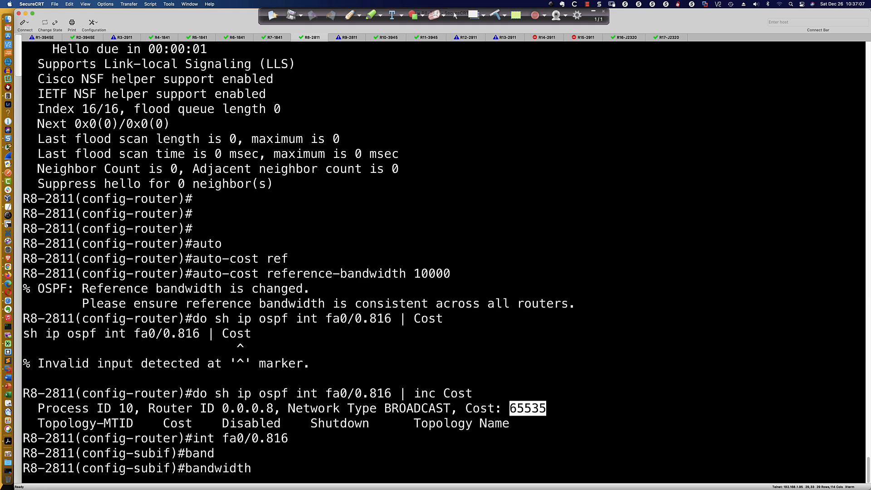
type("128")
key("Return")
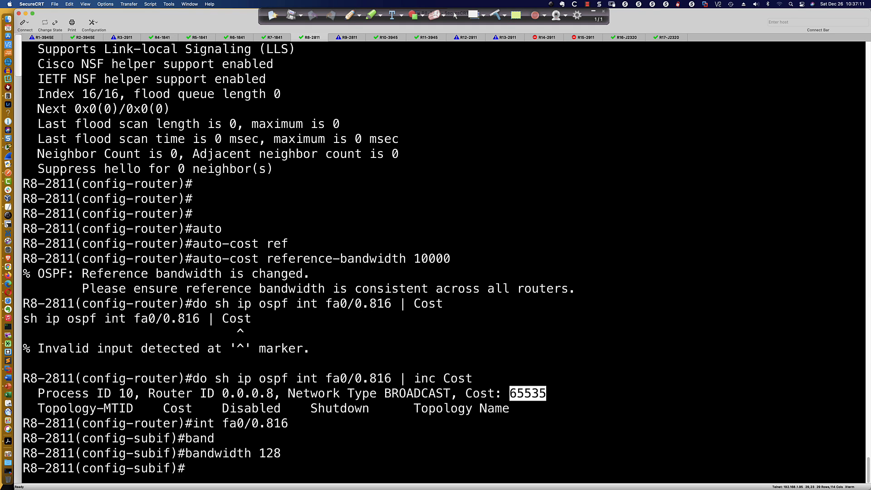
Rerun do sh ip ospf int fa0/0.816 | inc Cost on R8-2811 to check the cost with bandwidth 128
key("Up")
key("Up")
key("Up")
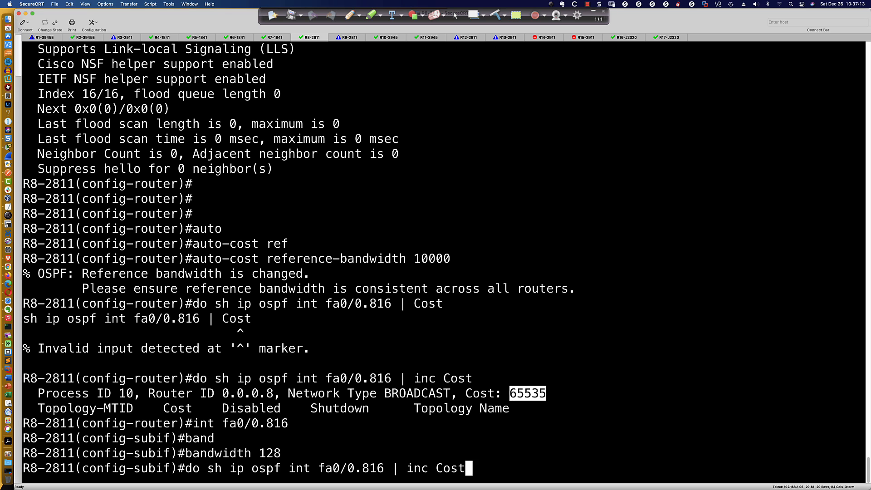
key("Return")
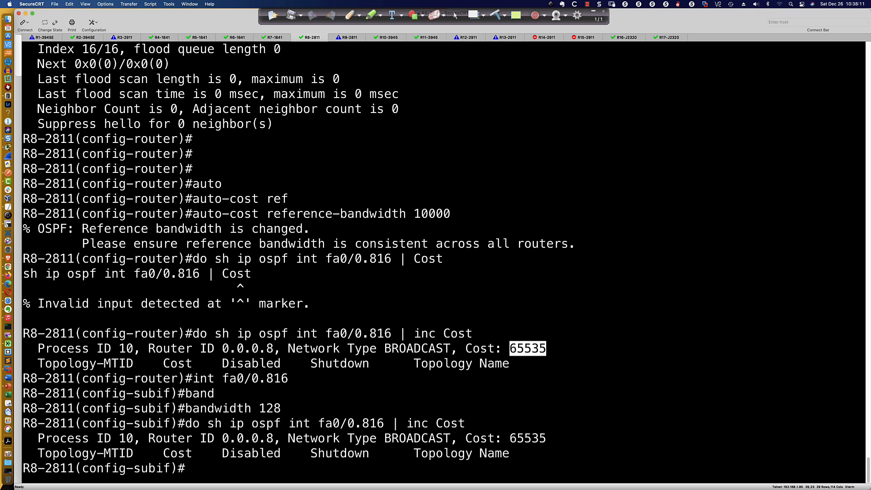
Set the bandwidth of subinterface fa0/0.816 on R8-2811 to 256
key("Up")
key("Up")
key("BackSpace")
key("BackSpace")
key("BackSpace")
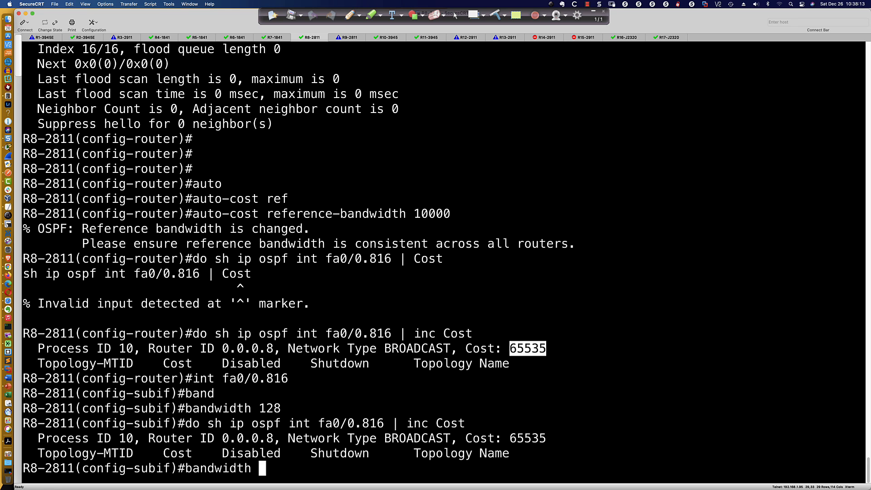
type("256")
key("Return")
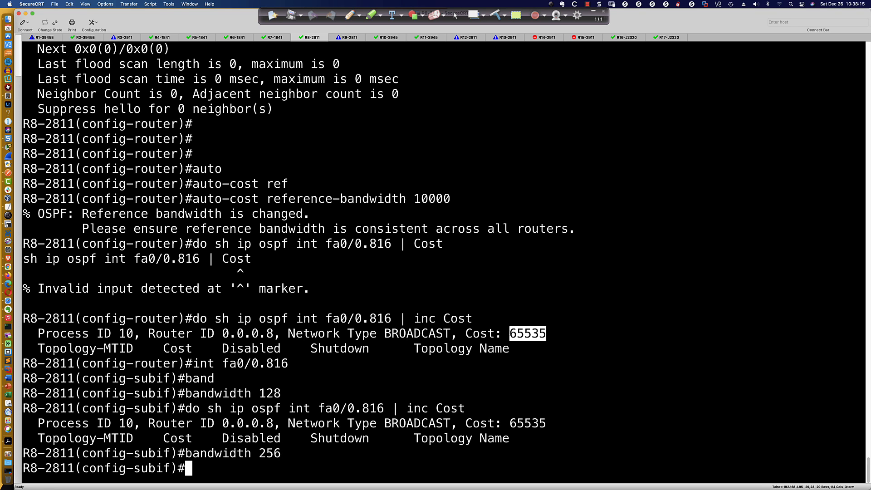
Recheck the OSPF cost of fa0/0.816 with bandwidth 256 and highlight the earlier cost outputs for comparison
key("Up")
key("Up")
key("Return")
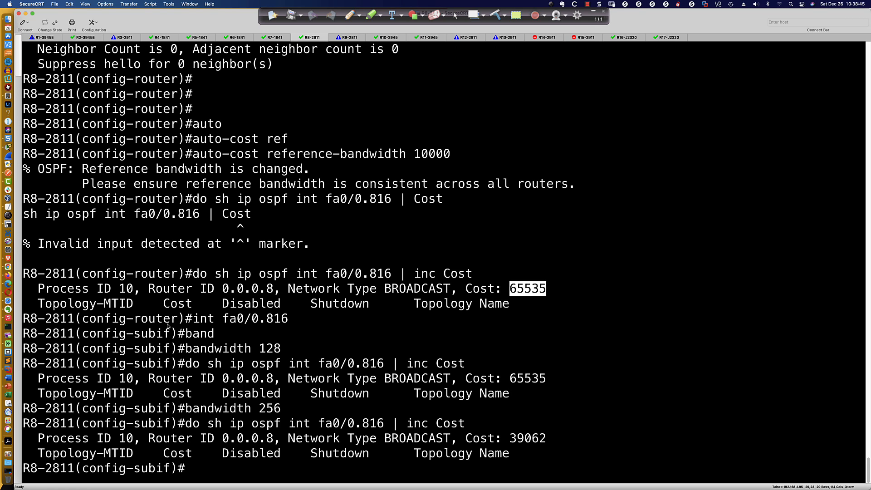
left_click_drag(164, 324, 224, 323)
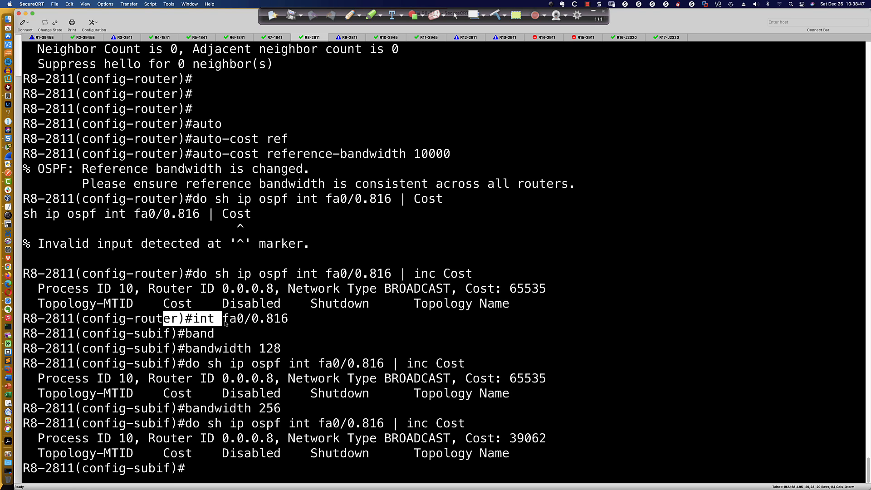
left_click_drag(185, 291, 575, 404)
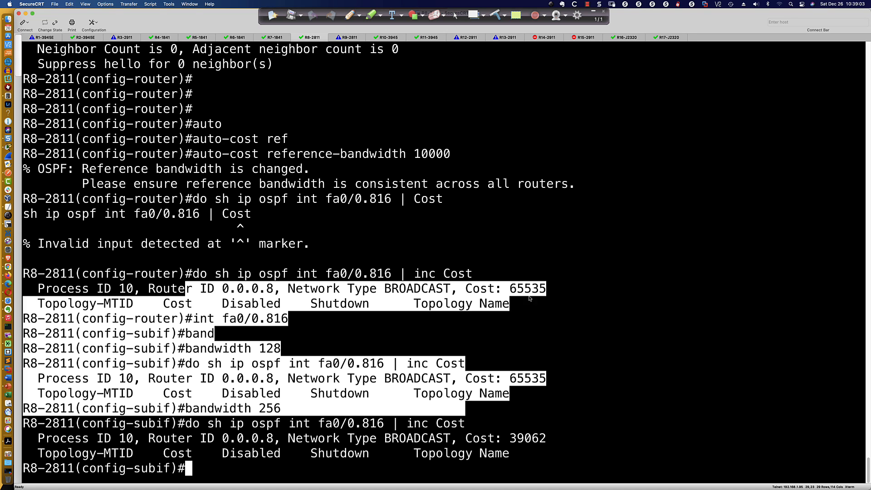
left_click(575, 332)
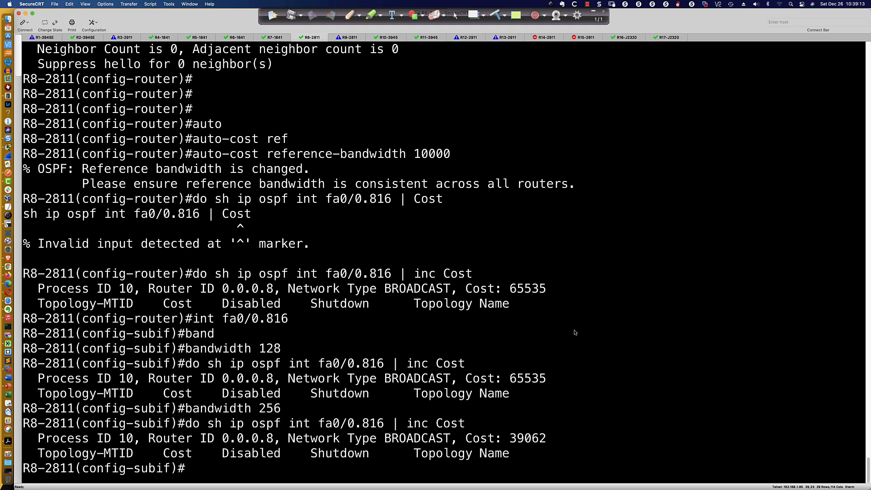
Switch to Cisco Packet Tracer and open R1's command line at a fresh router configuration prompt
type("router")
key("super+Tab")
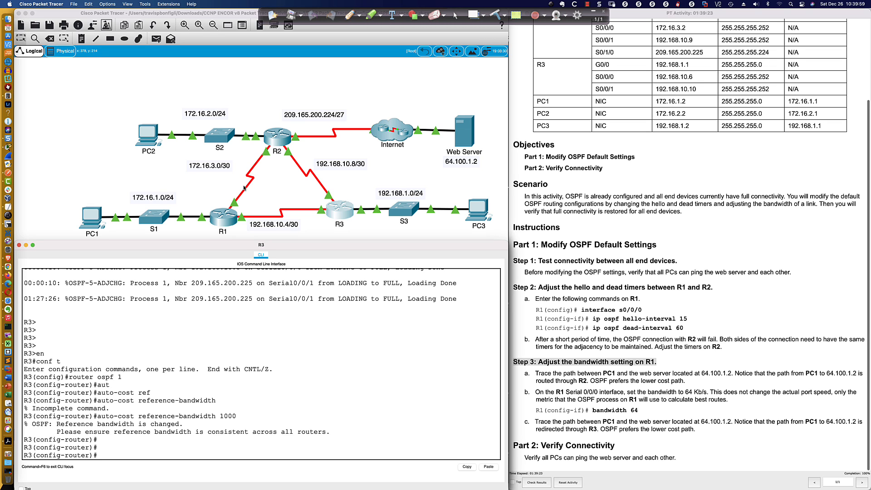
left_click(222, 218)
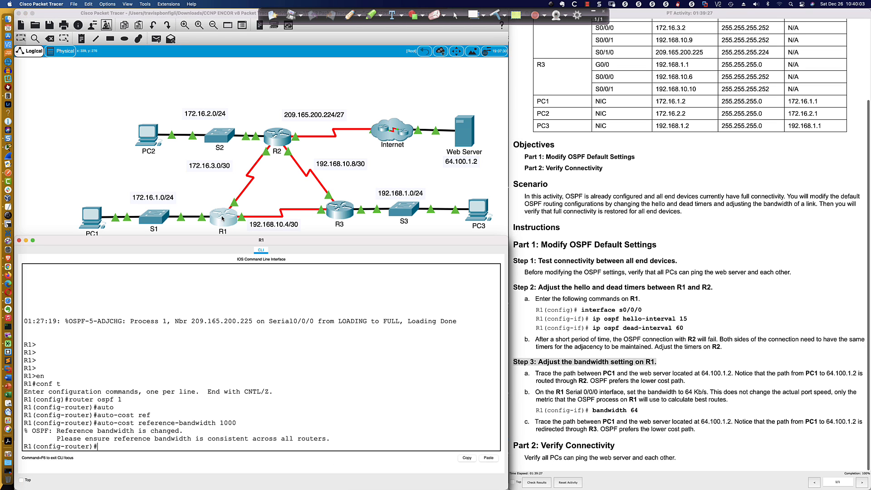
key("Return")
key("Return")
key("Return")
key("Return")
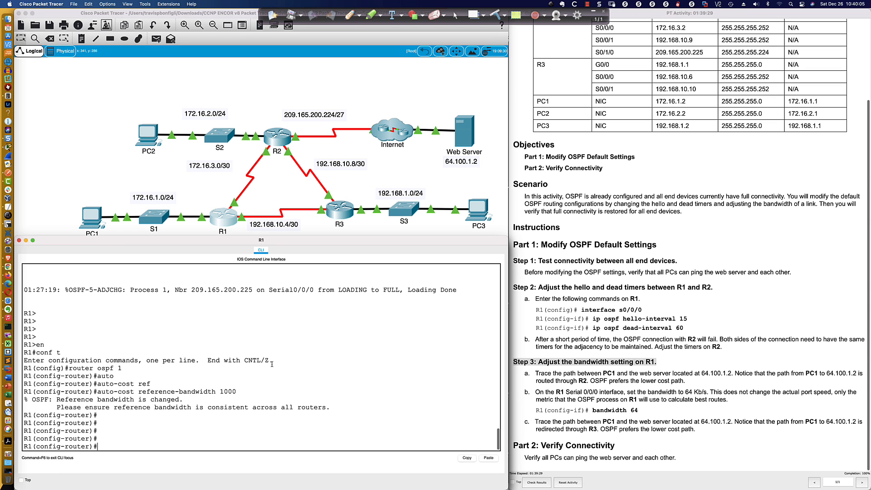
key("Return")
key("Return")
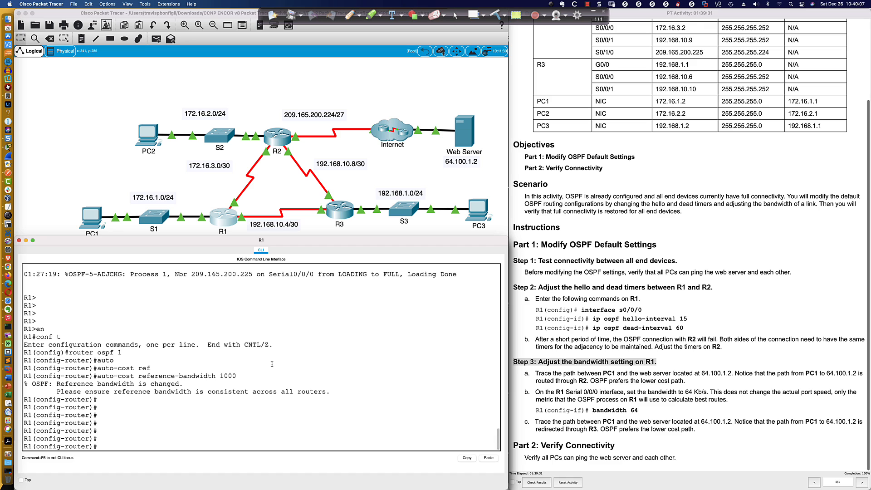
Enter interface s0/0/0 on R1 and set its bandwidth to 1544
type("int s0/0/0")
key("Return")
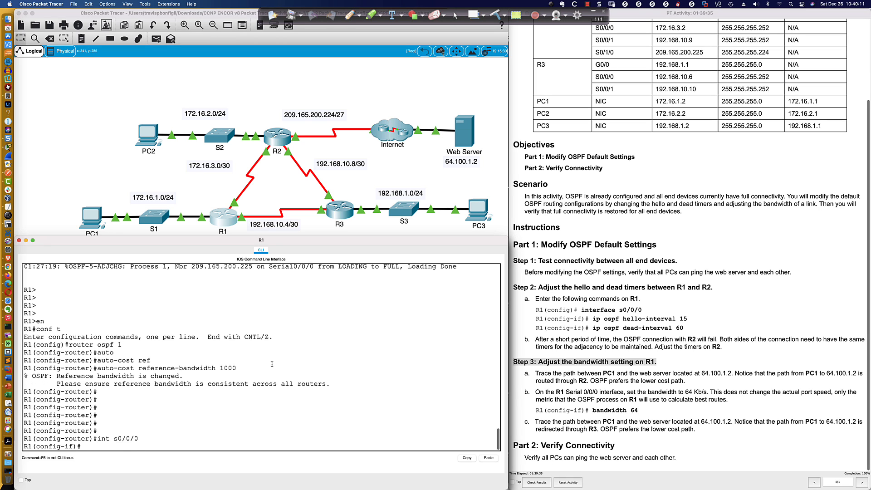
type("band")
key("Tab")
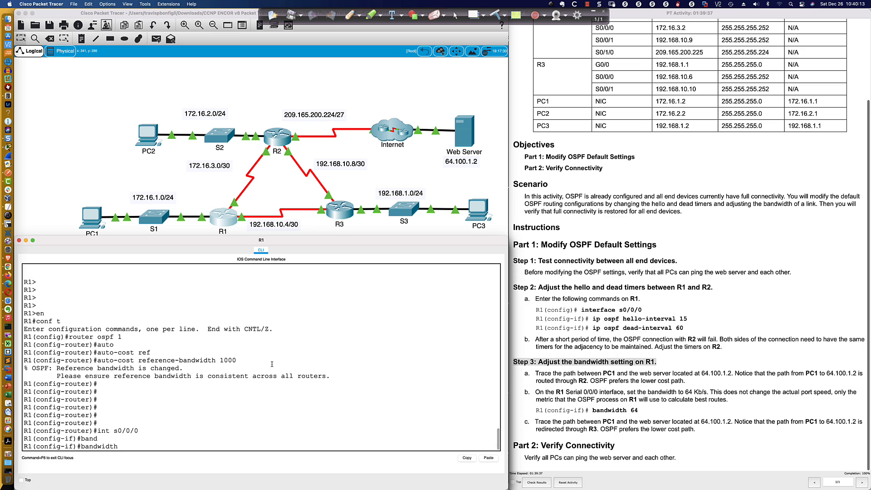
type("1544")
key("Return")
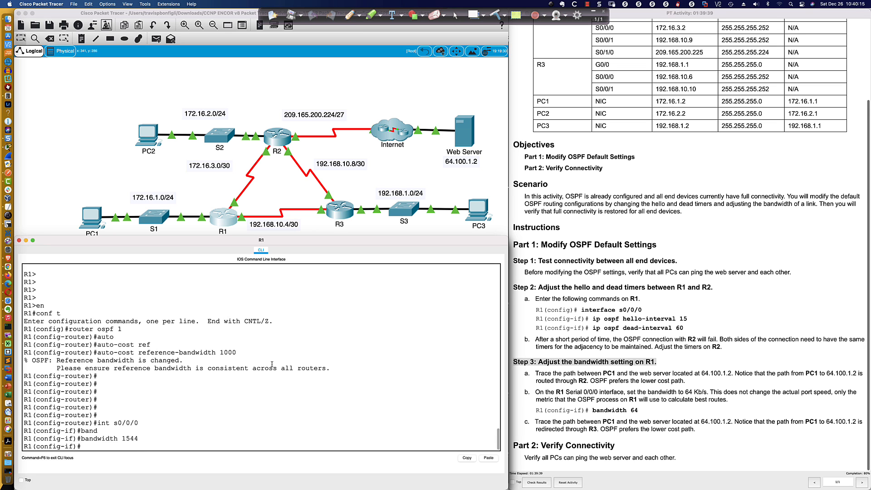
Open R2's command line at a fresh privileged prompt
left_click(275, 138)
left_click(329, 328)
key("Return")
key("Return")
key("Return")
key("Return")
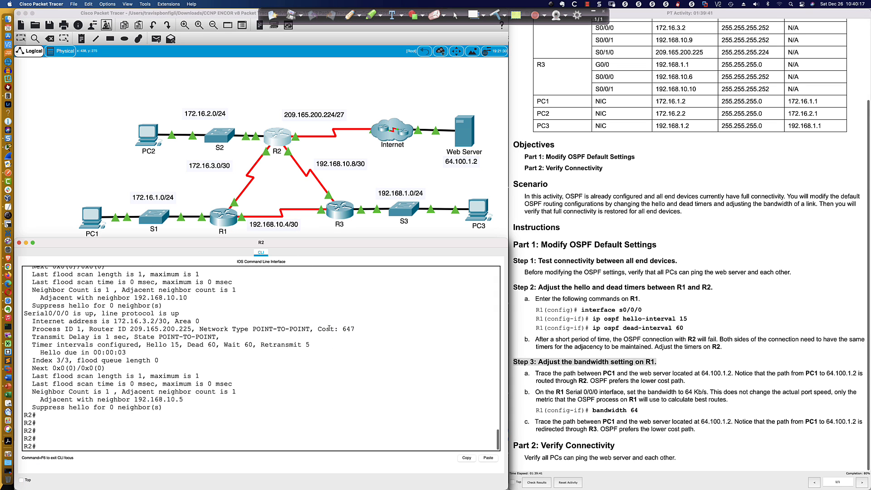
type("con ft")
key("Return")
type("con ft")
Enter global configuration mode on R2 and set the bandwidth of interface s0/0/0 to 1544
key("Return")
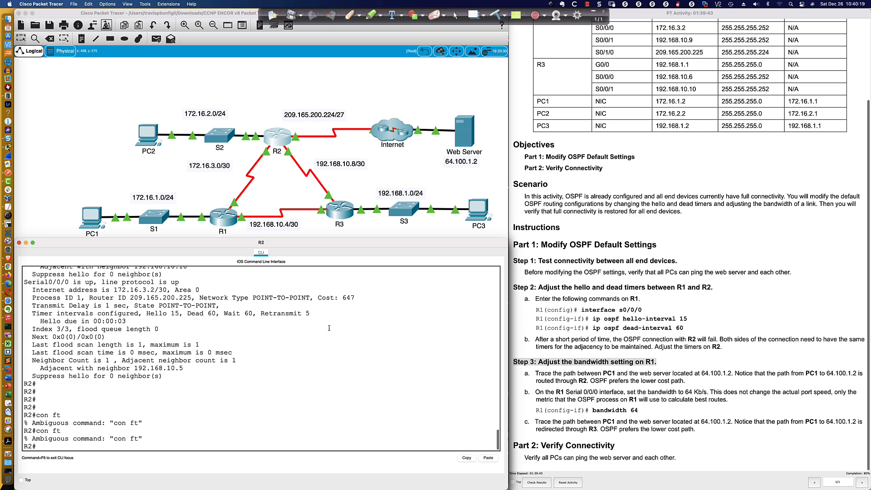
type("conf t")
key("Return")
key("Return")
type("int s0/0/0")
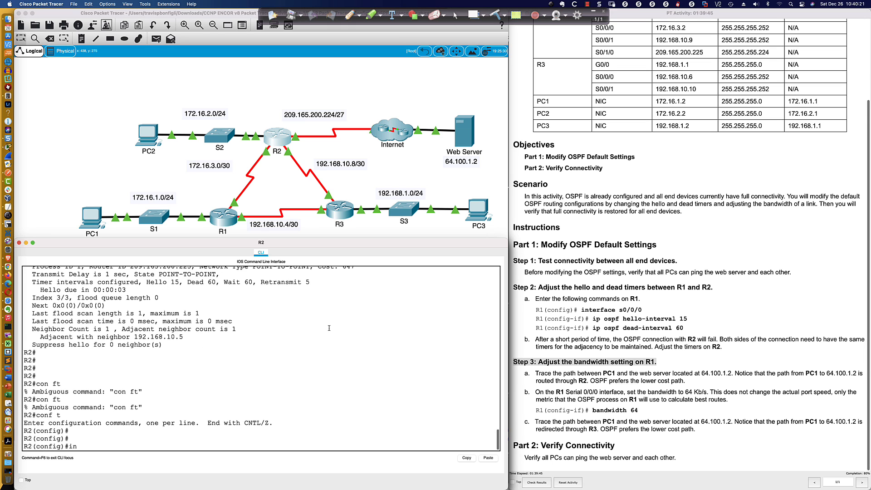
key("Return")
type("bad")
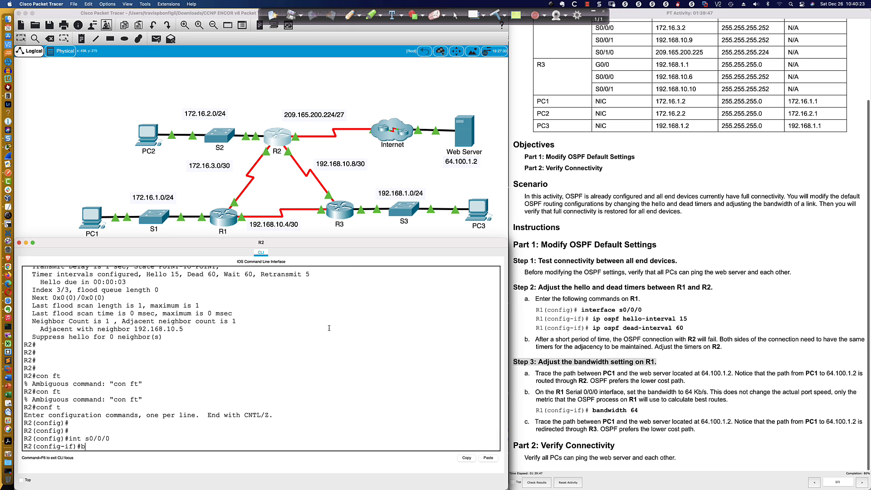
key("Tab")
key("BackSpace")
type("n")
key("Tab")
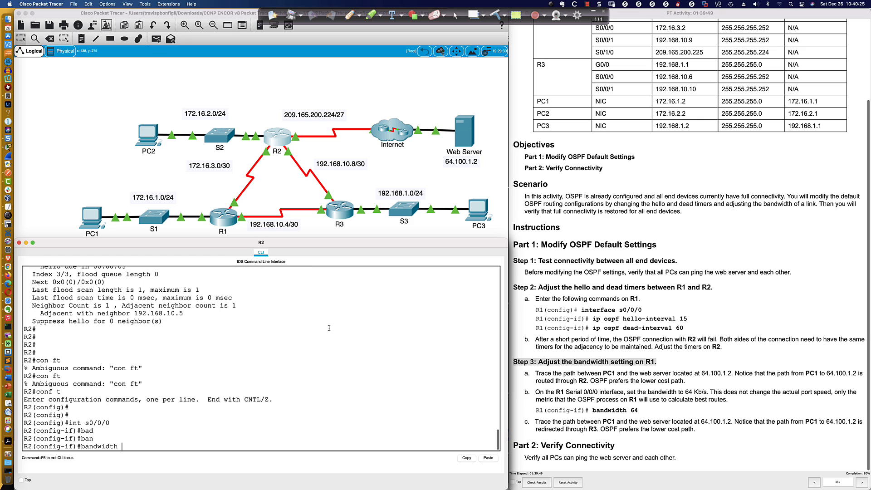
type("1544")
key("Return")
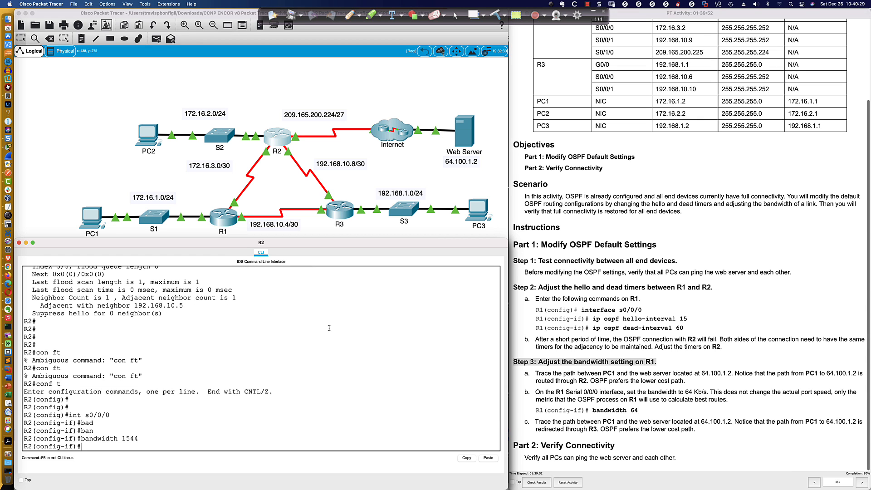
Show the details of interface s0/0/0 on R2 with do sh int s0/0/0 to verify its bandwidth
type("do sh int s0/0/0")
key("Return")
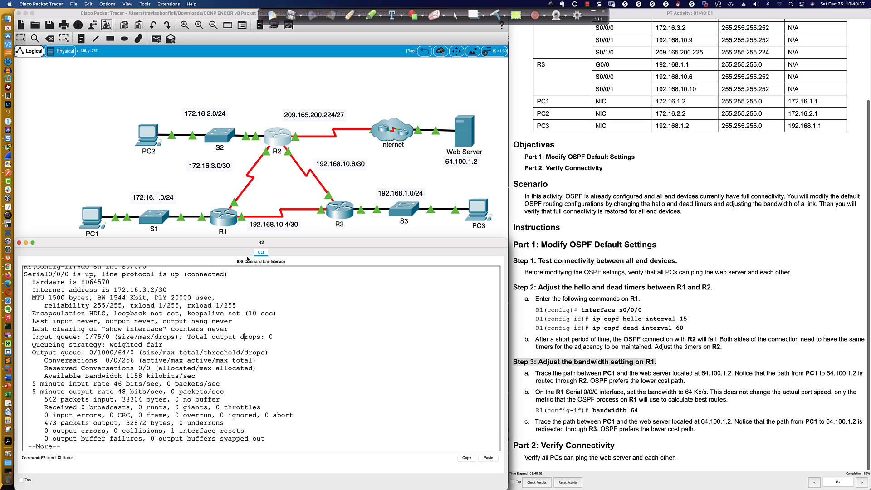
Return to R1, leave configuration mode and display its routing table with sh ip route
left_click(224, 218)
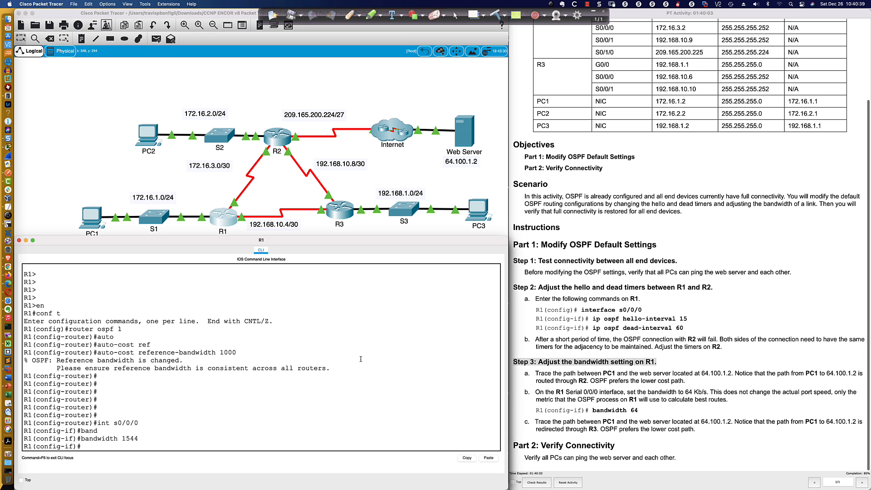
type("do")
key("BackSpace")
key("BackSpace")
key("BackSpace")
type("end")
key("Return")
key("Return")
type("sh ip route")
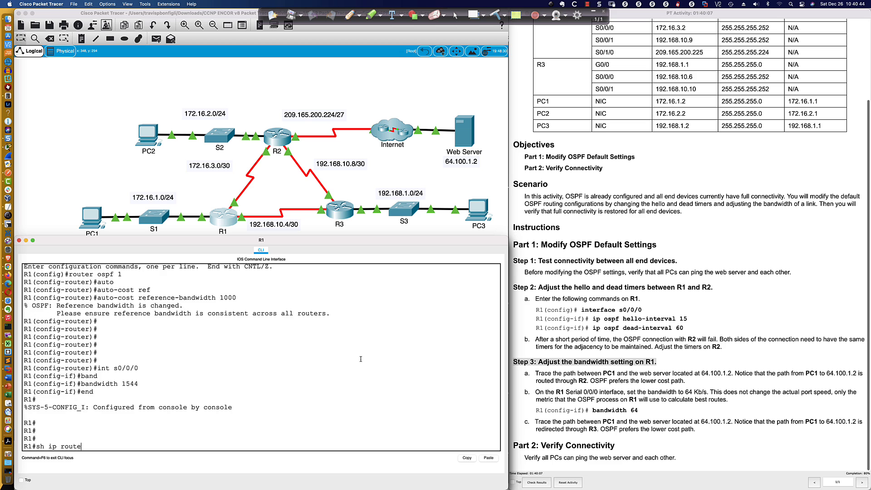
key("Return")
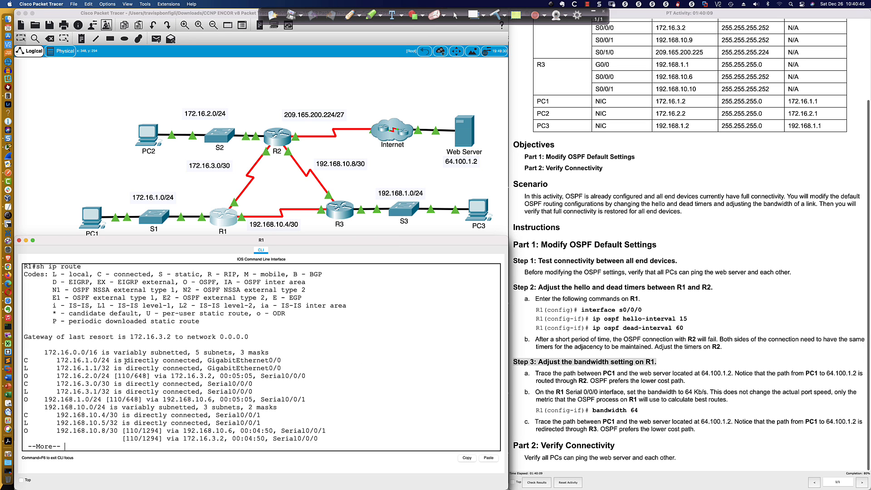
Highlight the OSPF route to 172.16.2.0/24 and its metric in R1's routing table
left_click_drag(24, 376, 306, 376)
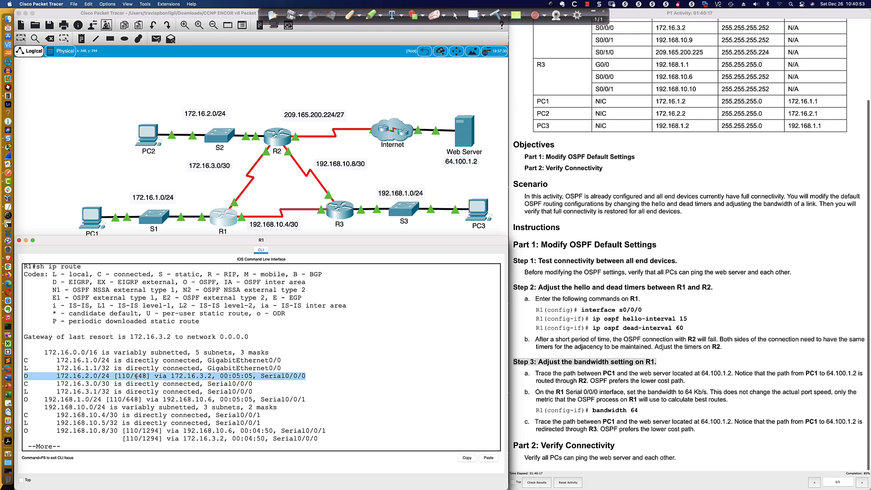
left_click_drag(134, 375, 149, 375)
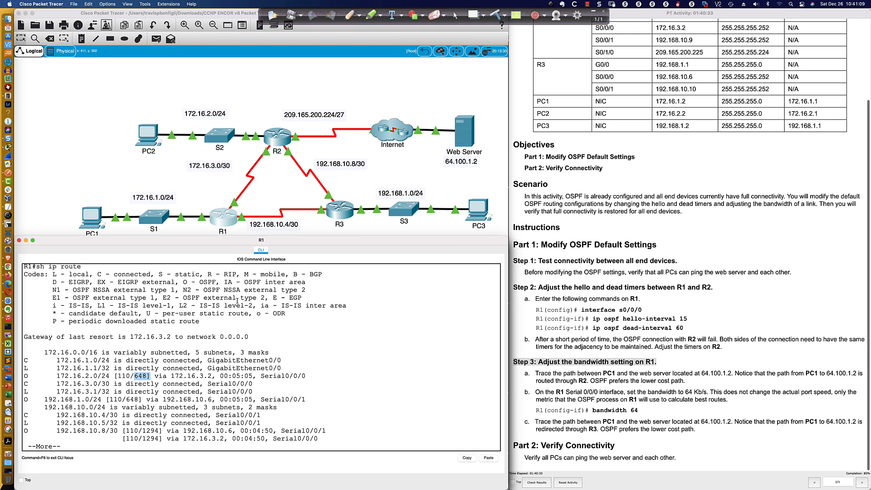
left_click(329, 408)
scroll(260, 156, "up", 1)
scroll(260, 168, "down", 3)
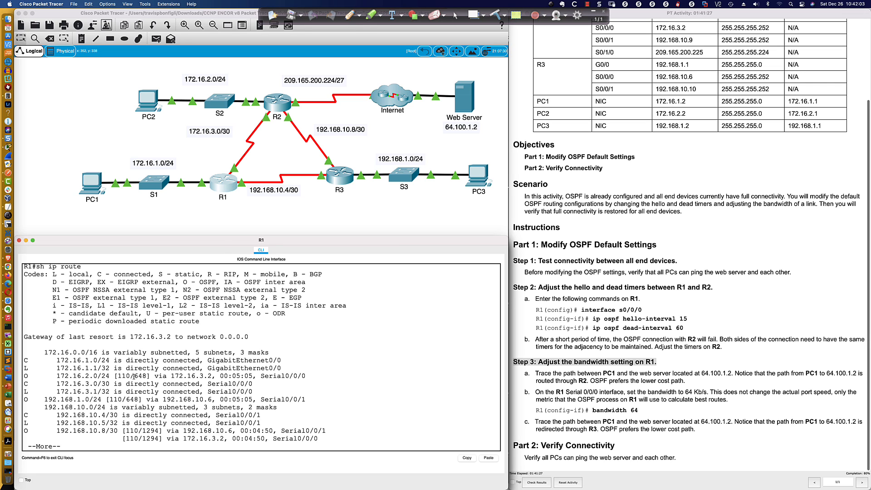
double_click(140, 376)
left_click(352, 386)
Finish the routing table output, run sh ip ospf int on R1 and highlight the Serial0/0/1 cost
key("Return")
key("Return")
key("Return")
key("Return")
key("Return")
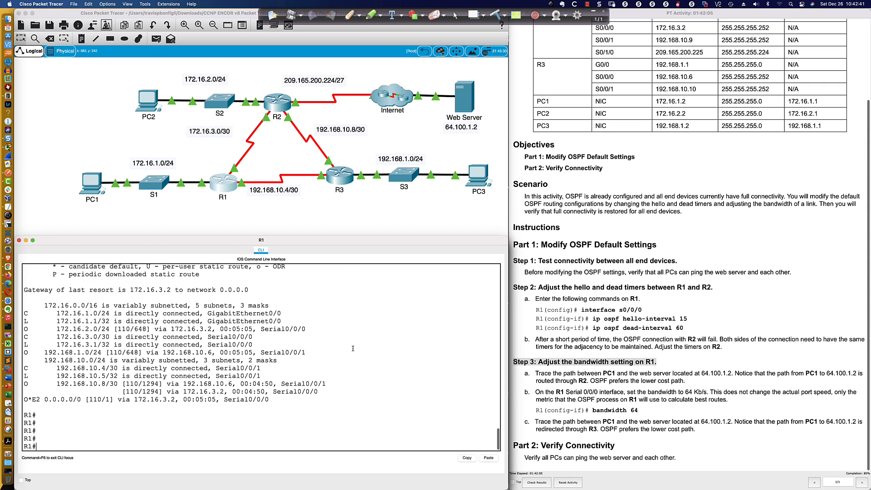
type("sh ip ospf int")
key("Return")
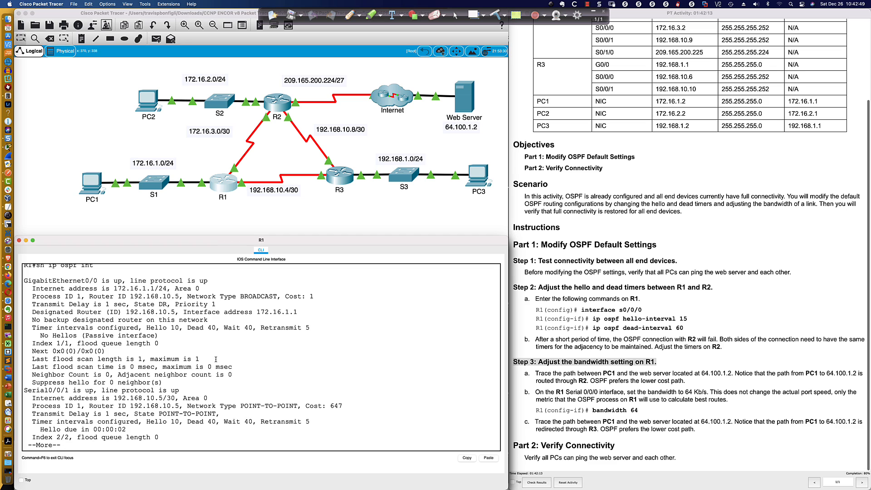
left_click_drag(329, 406, 347, 407)
Annotate the R1–R3 link with the pen in red, writing 647 below it and drawing an arrow from R1 toward R3
left_click(349, 15)
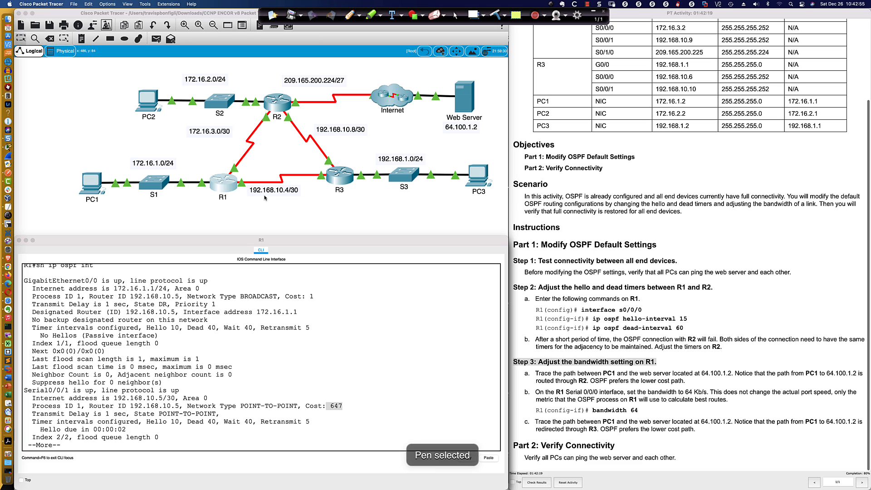
left_click_drag(265, 198, 272, 205)
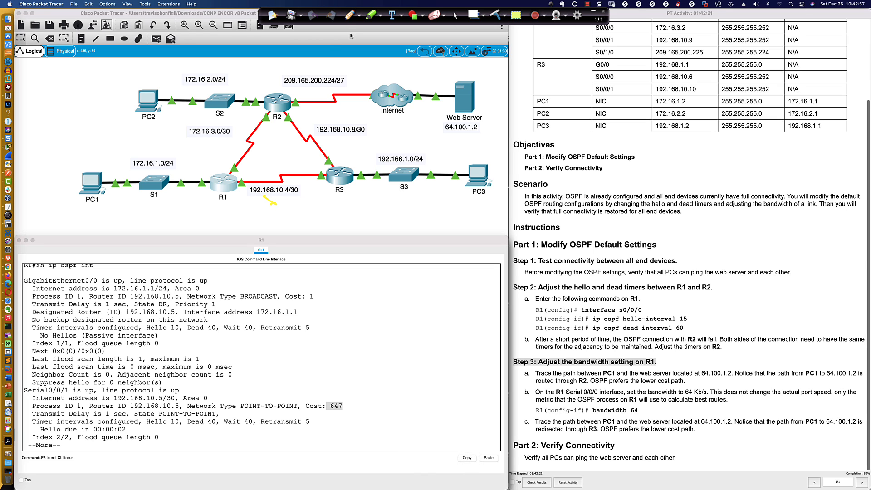
left_click(359, 16)
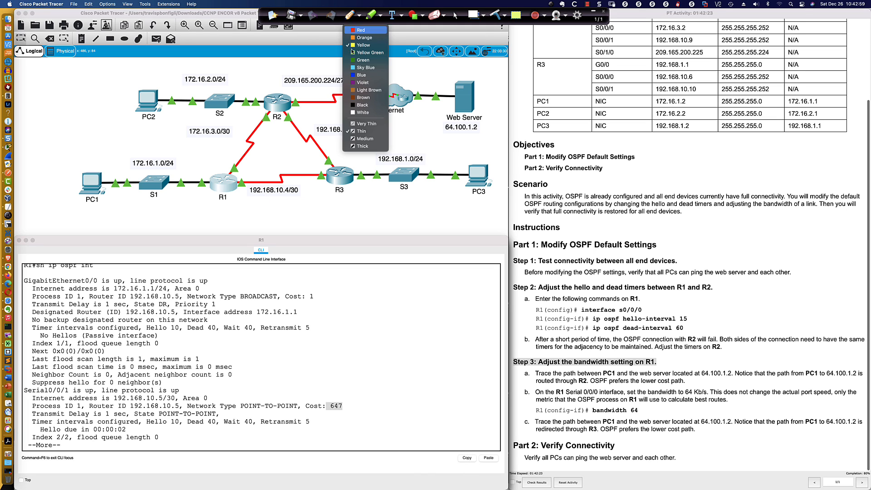
left_click(360, 30)
mouse_move(268, 207)
left_mouse_down()
mouse_move(266, 219)
mouse_move(283, 213)
mouse_move(281, 221)
mouse_move(291, 204)
mouse_move(283, 219)
left_mouse_up()
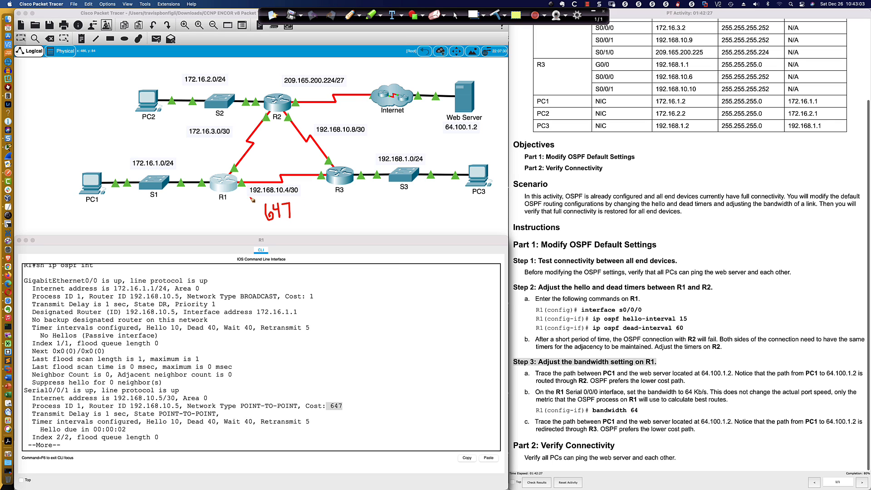
left_click_drag(238, 195, 318, 194)
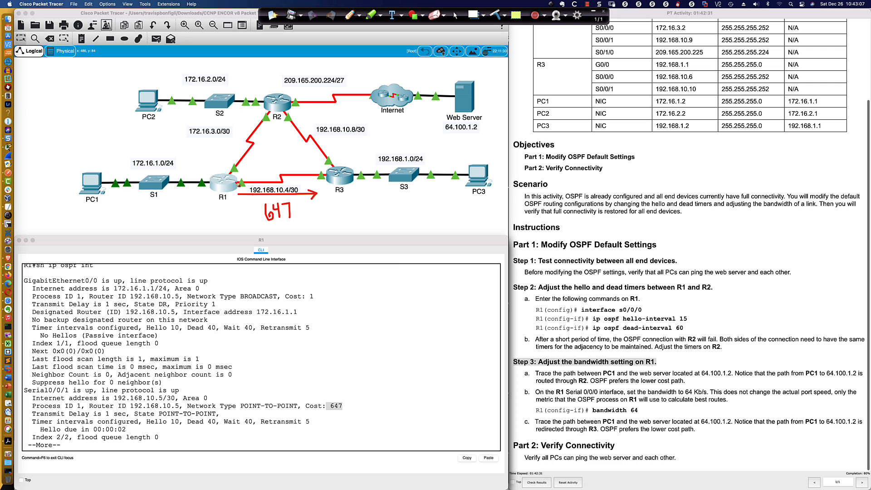
Mark the serial interfaces on R1 and R3 with red dots, then draw an arrow from R3 toward R2 and label it 647
left_click(238, 182)
left_click(332, 167)
mouse_move(342, 161)
left_mouse_down()
mouse_move(327, 141)
mouse_move(334, 144)
left_mouse_up()
left_click_drag(346, 143, 360, 150)
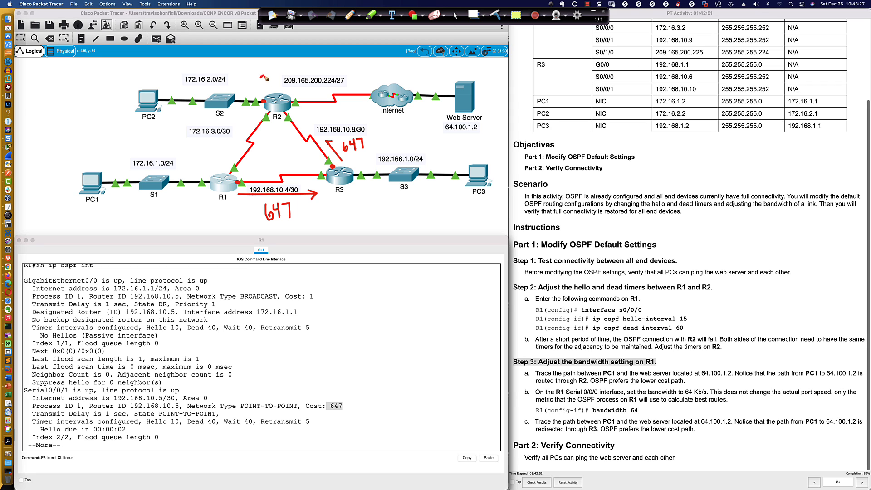
Write 1 in red above R2 for its LAN side and add the path total 1295 in a box below R3
left_click_drag(260, 78, 264, 86)
mouse_move(399, 215)
left_mouse_down()
mouse_move(398, 222)
mouse_move(402, 211)
left_mouse_up()
mouse_move(390, 217)
left_mouse_down()
mouse_move(388, 226)
mouse_move(366, 229)
left_mouse_up()
mouse_move(399, 202)
left_mouse_down()
mouse_move(350, 213)
mouse_move(408, 199)
left_mouse_up()
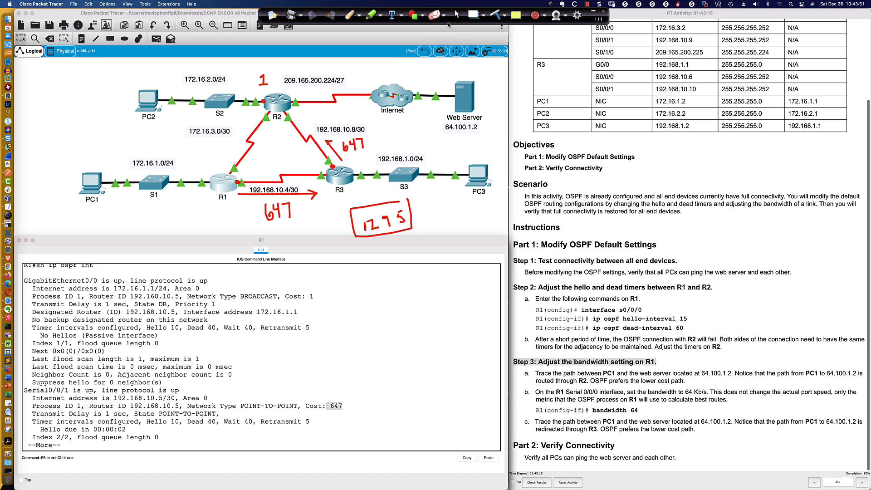
Stop annotating, switch to Calculator and add 648 and 647
left_click(456, 14)
key("super+Tab")
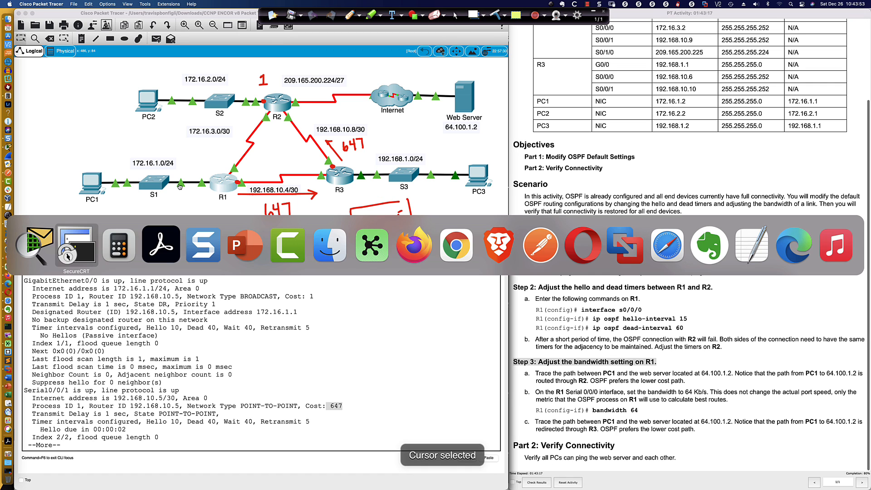
key("super+Tab")
left_click(385, 358)
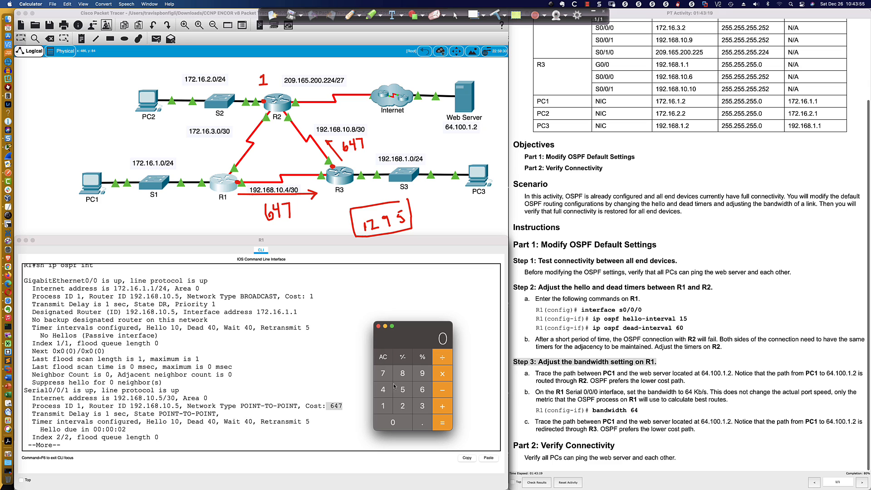
left_click(422, 389)
left_click(383, 389)
left_click(401, 373)
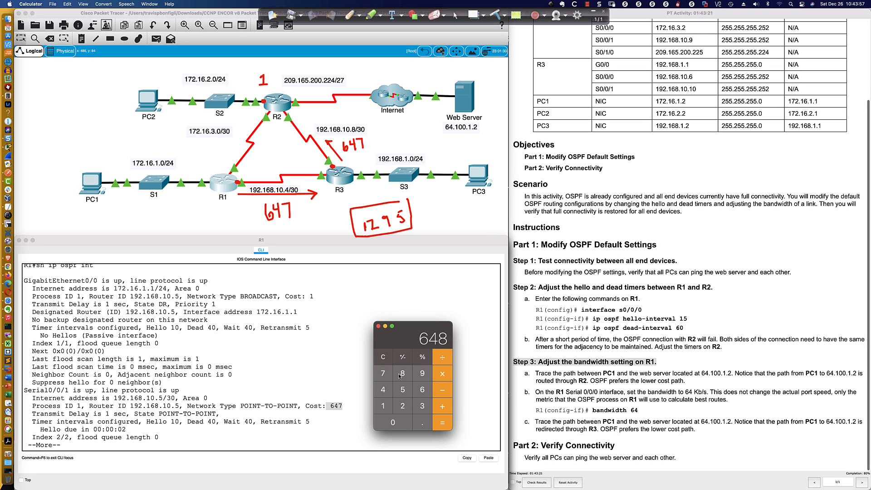
left_click(442, 402)
type("647")
left_click(446, 426)
Return to Packet Tracer, reopen R1's CLI and enter interface configuration mode for s0/0/0
left_click(230, 175)
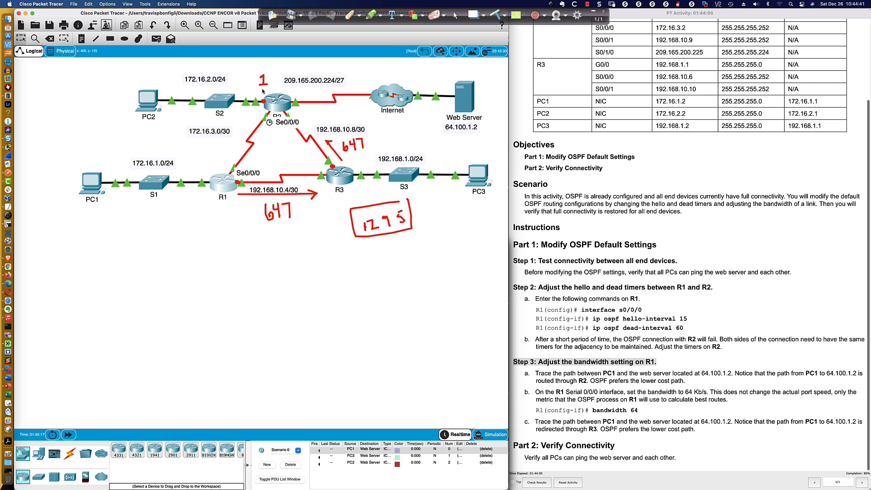
left_click(221, 189)
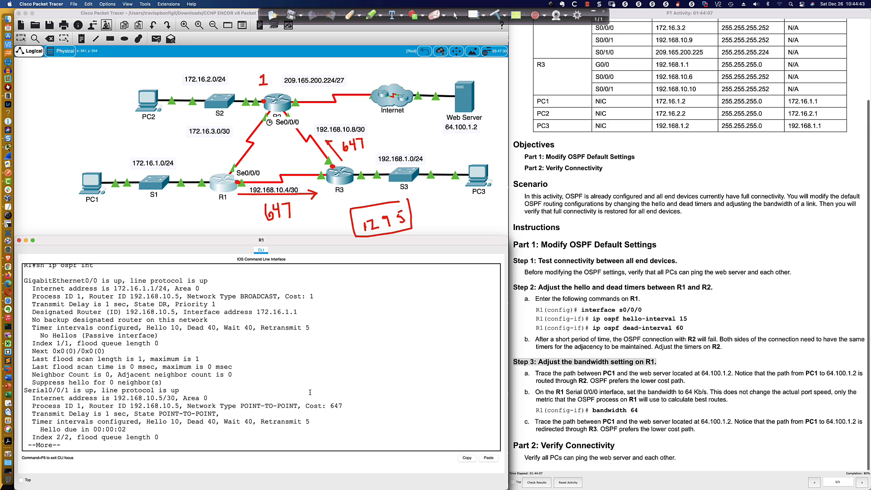
key("Return")
type("con ft")
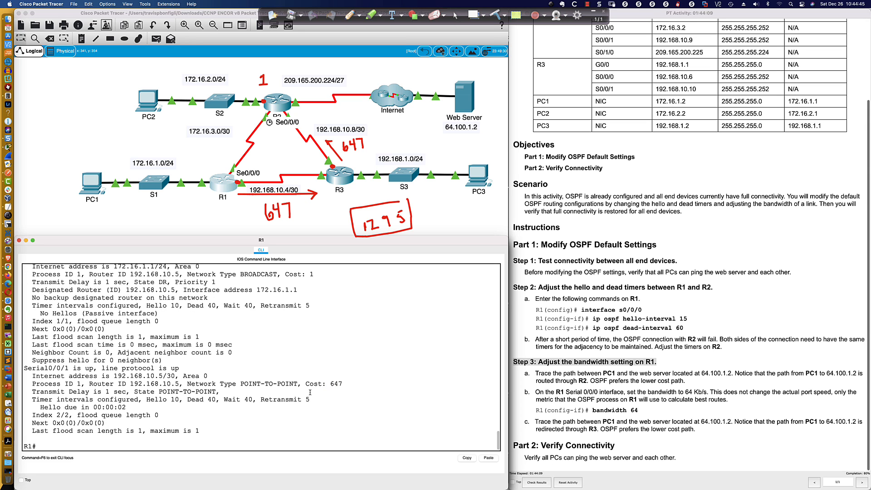
key("Return")
type("conf t")
key("Return")
type("int")
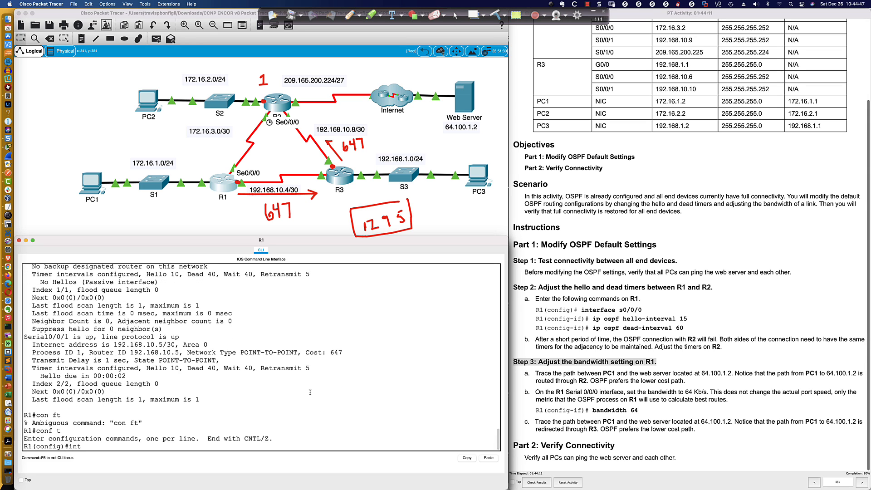
type(" s0/0/0")
key("Return")
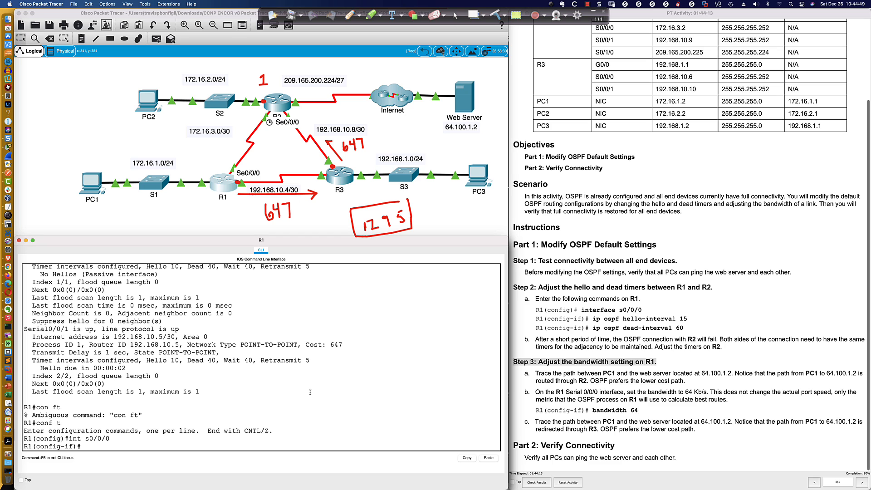
Set the OSPF cost of R1's s0/0/0 to 1293 with ip ospf cost
type("ip ospf cot")
key("Tab")
key("BackSpace")
type("st")
key("Tab")
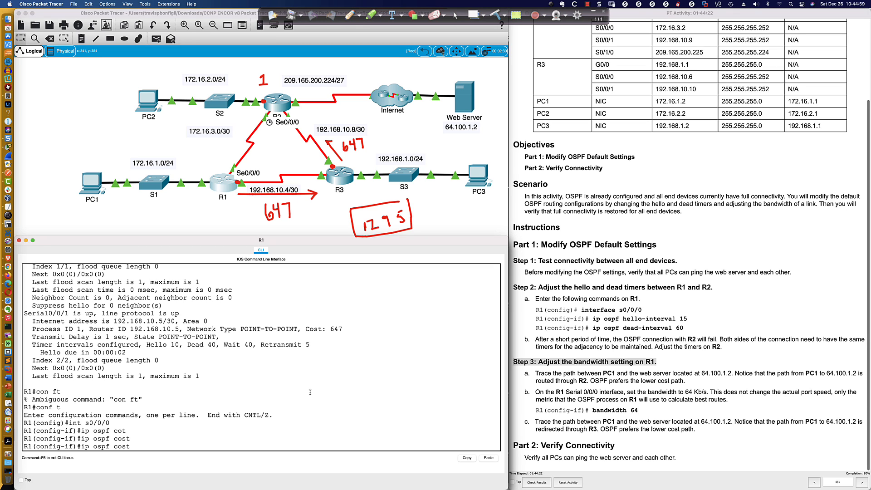
type("1293")
key("Return")
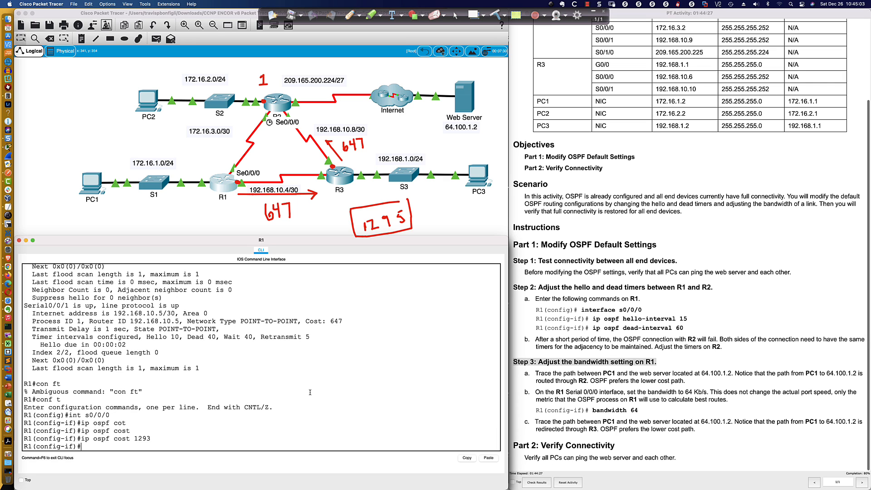
Display R1's routing table with do sh ip route, then the detailed entry for 172.16.2.0
type("do sh ip route")
key("Return")
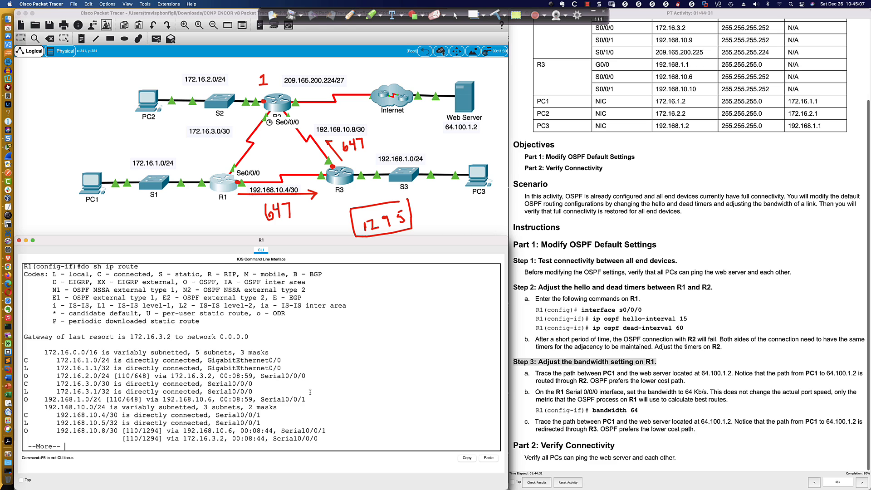
type("do sh ip")
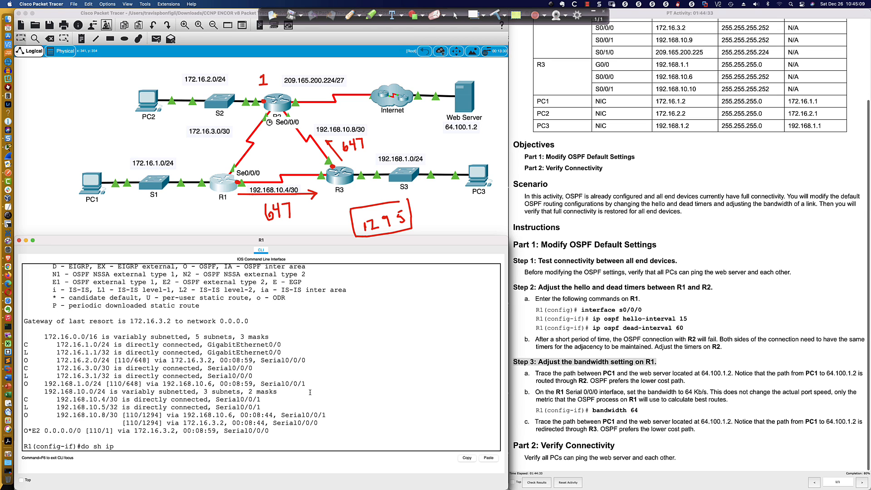
type(" route 172.16.2.0")
key("Return")
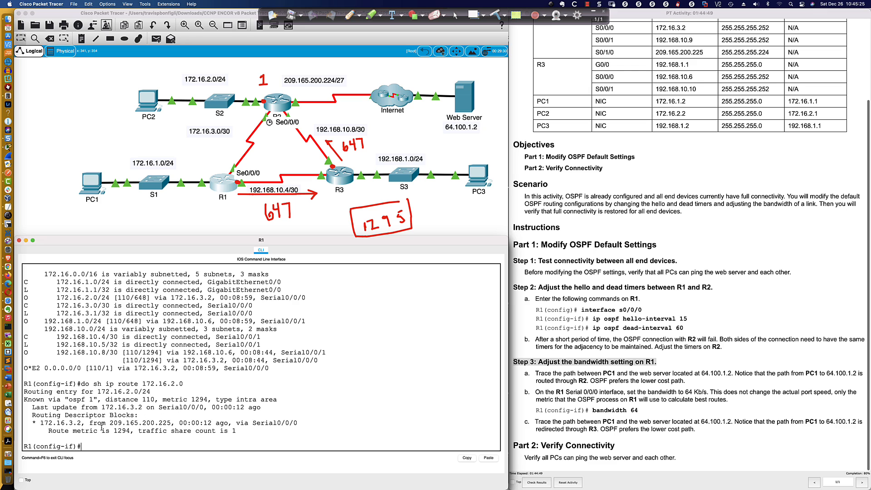
Highlight the route metric and next-hop address in R1's entry for 172.16.2.0
left_click_drag(48, 430, 132, 431)
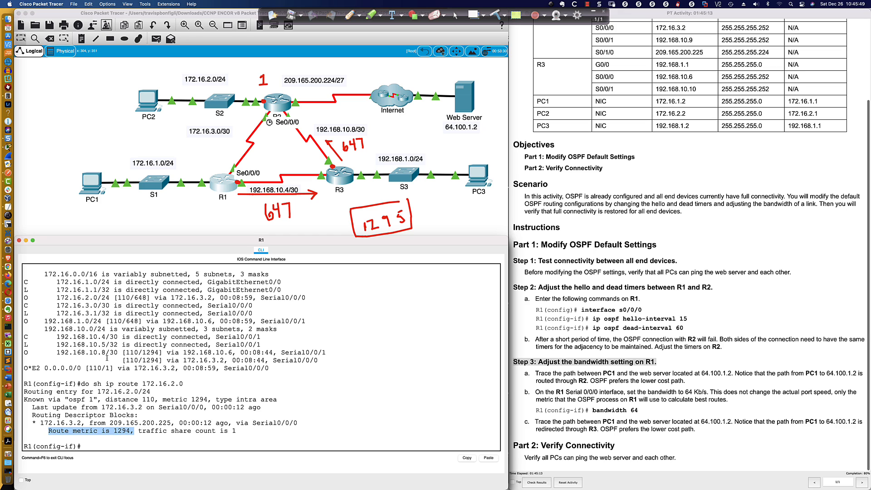
left_click_drag(39, 423, 81, 423)
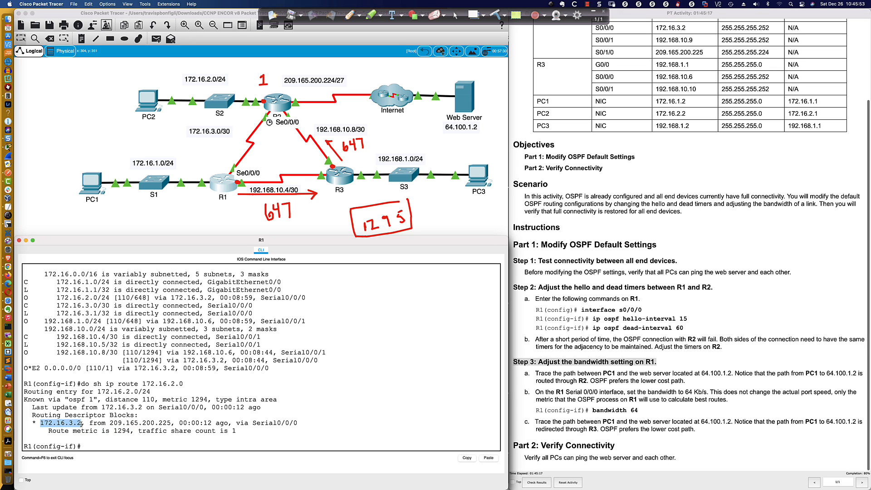
left_click_drag(32, 423, 82, 423)
left_click_drag(114, 431, 131, 431)
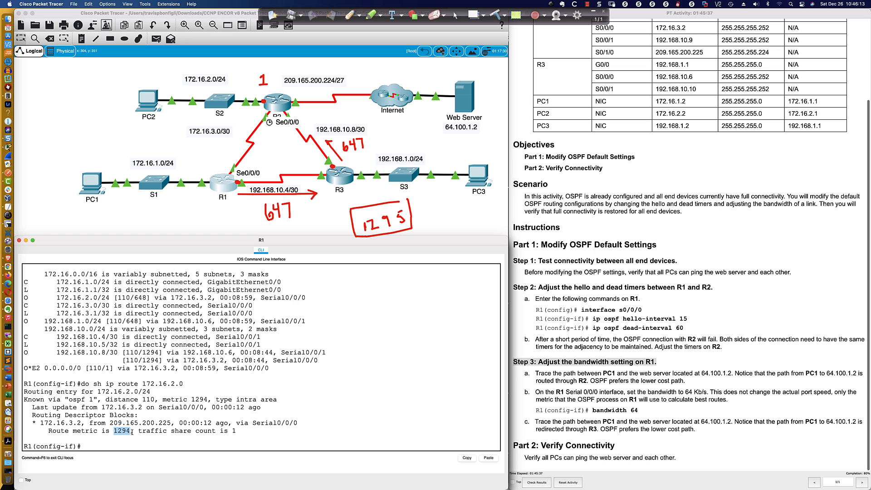
Set the OSPF cost of R1's s0/0/0 to 1295
type("ip ospf cost 1293")
key("BackSpace")
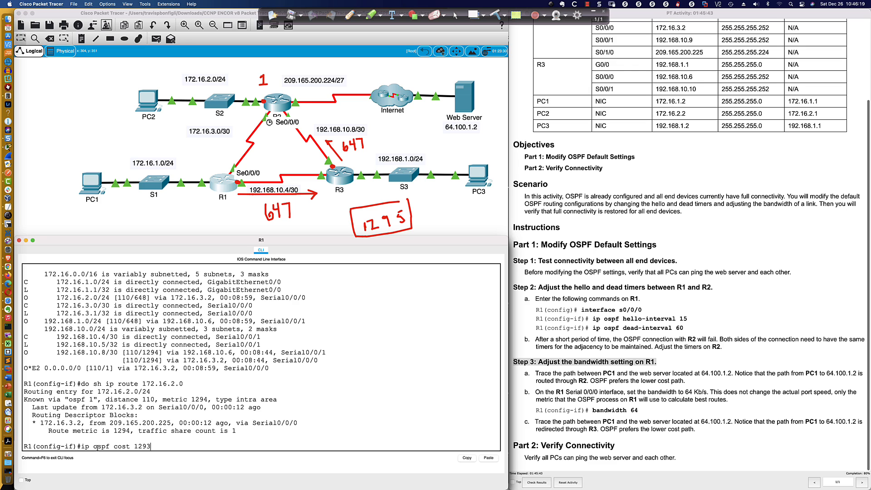
type("5")
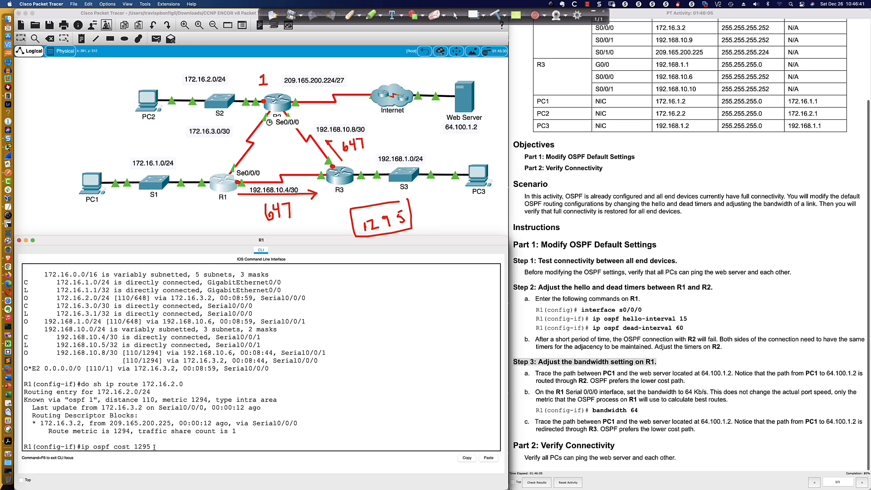
key("Return")
Rerun do sh ip route 172.16.2.0 on R1, highlight its metric and next hop, and compare it with the previous entry
key("Up")
key("Up")
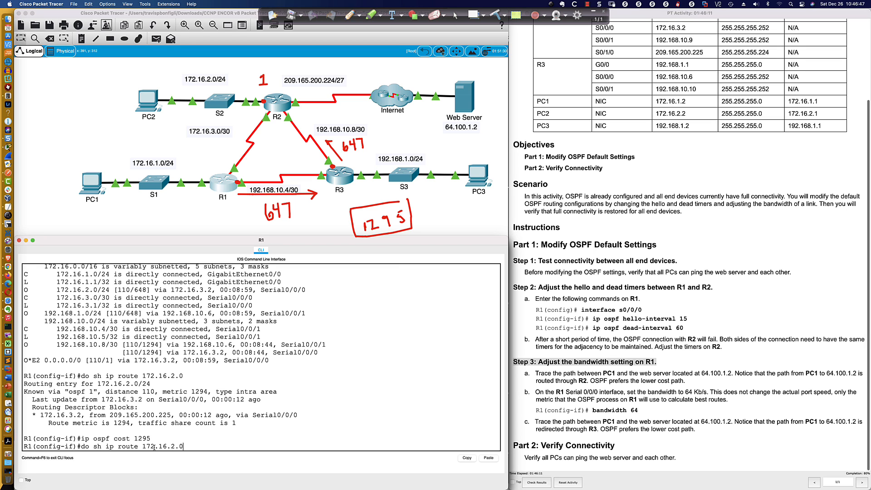
key("Return")
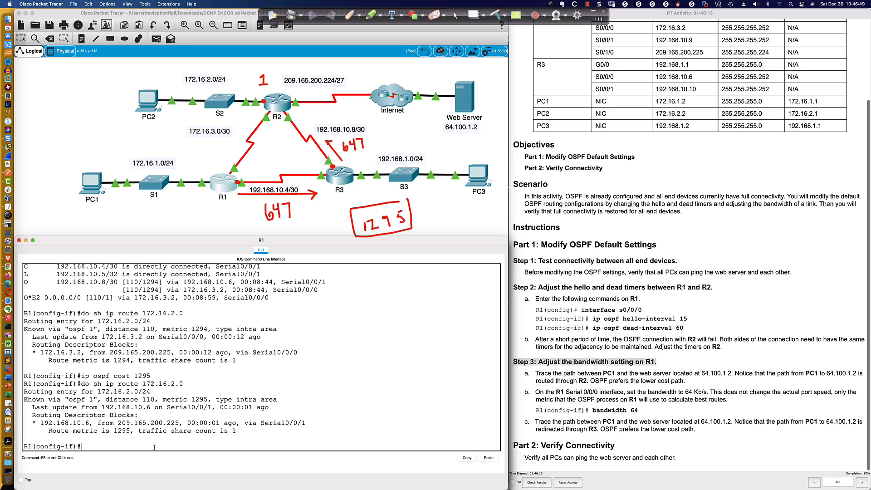
left_click_drag(109, 430, 132, 431)
left_click_drag(35, 422, 92, 423)
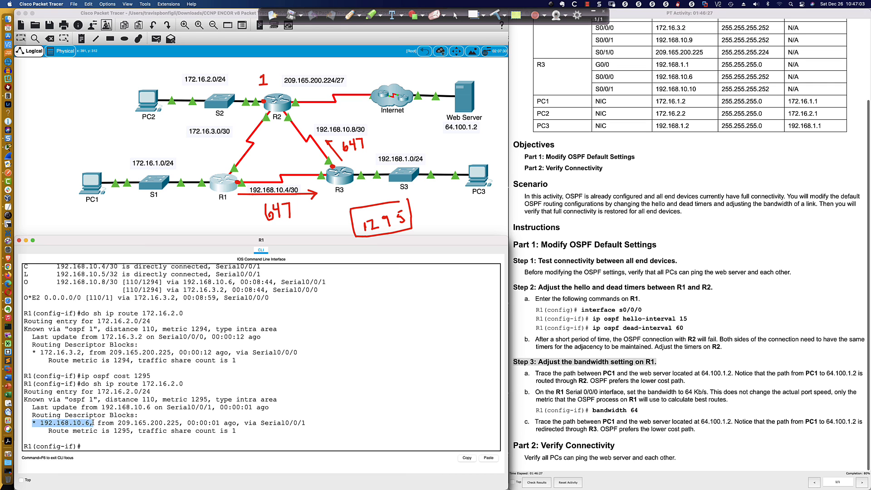
scroll(186, 369, "up", 3)
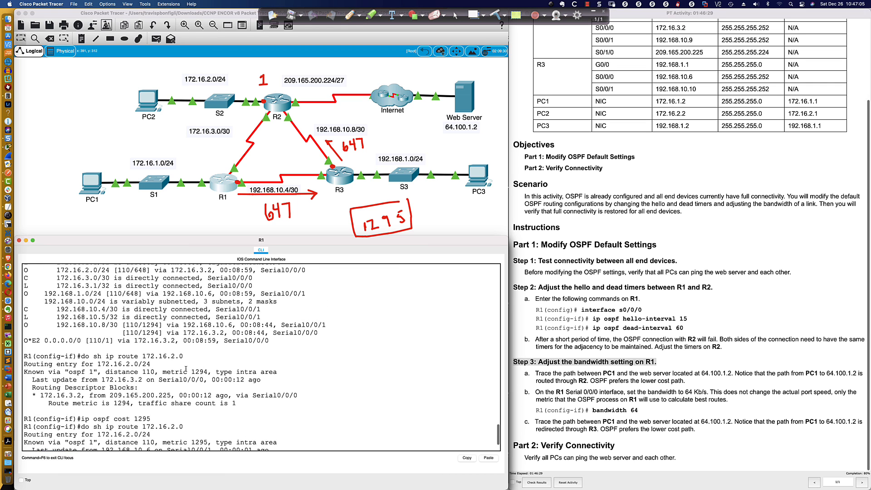
scroll(185, 369, "down", 3)
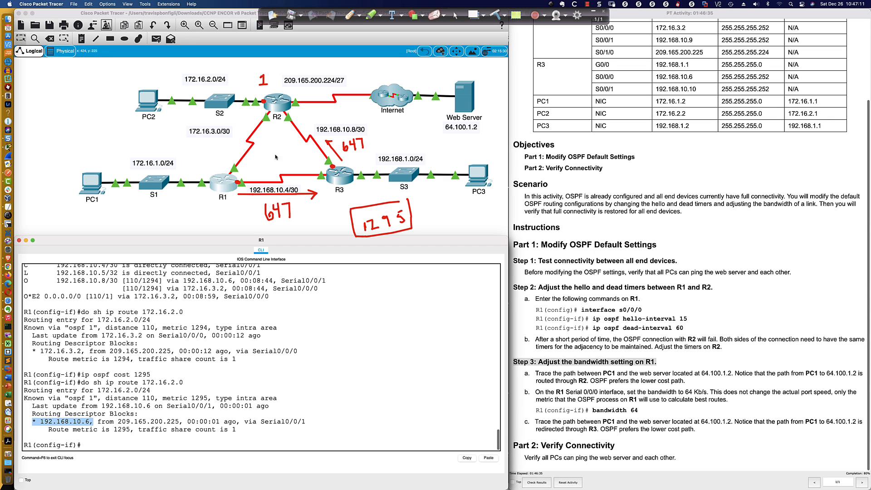
Rerun tracert 172.16.1.2 on PC2, highlight the first two hops and return to R1's CLI prompt
left_click(146, 104)
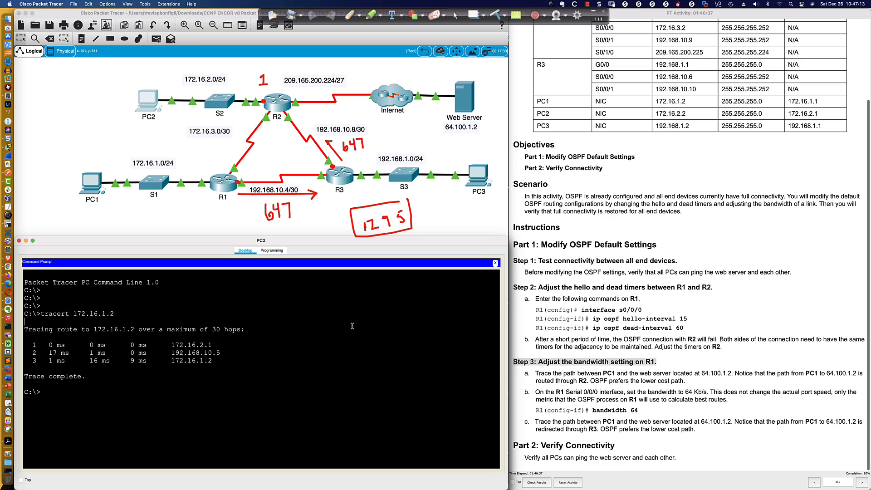
key("Up")
key("Return")
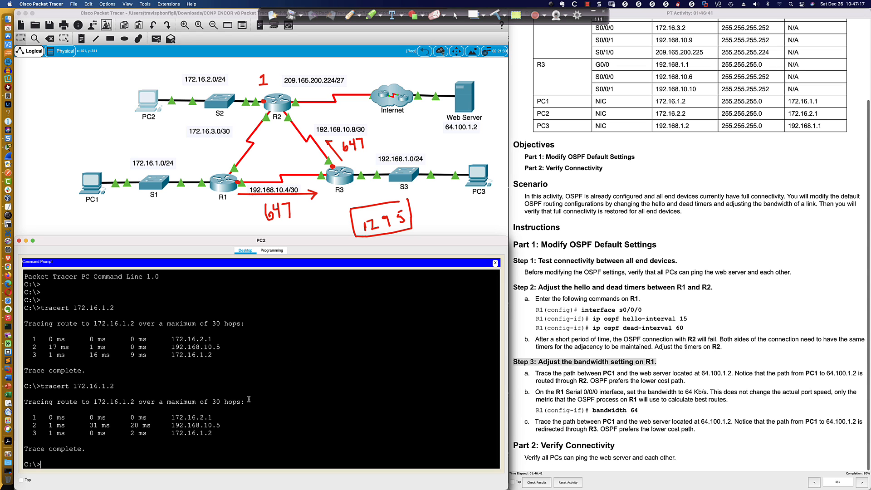
left_click_drag(172, 418, 213, 417)
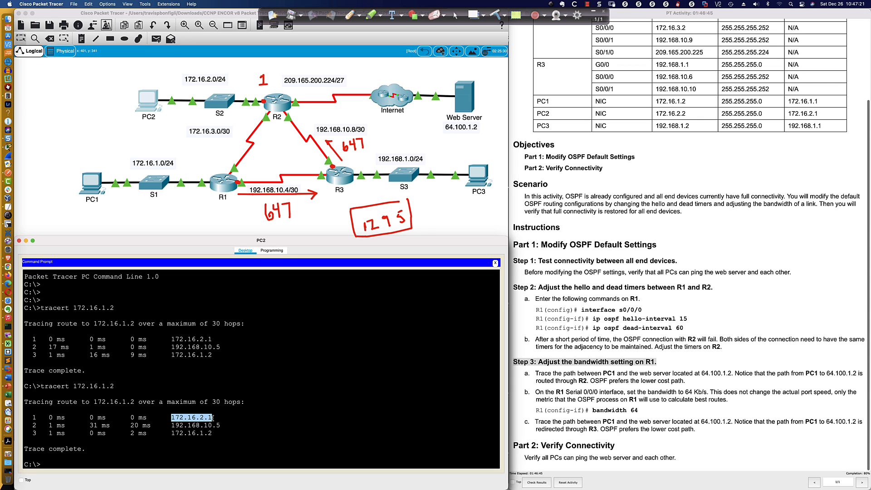
left_click_drag(167, 426, 230, 426)
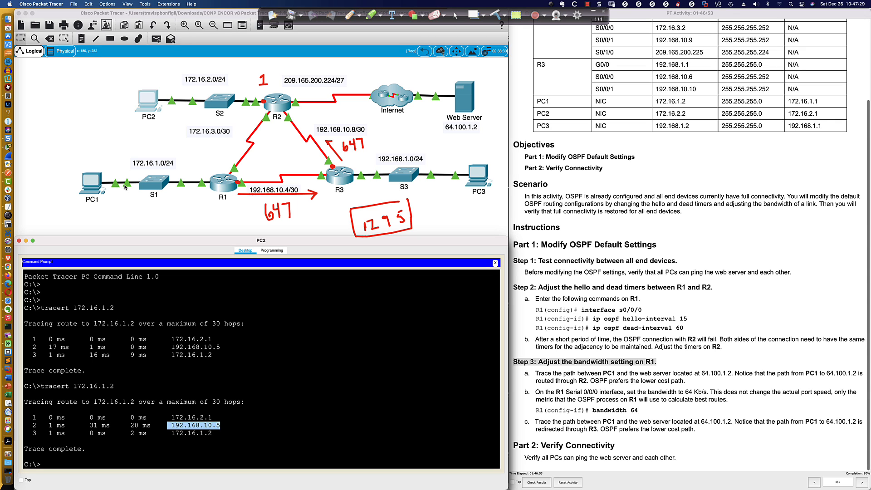
left_click(227, 185)
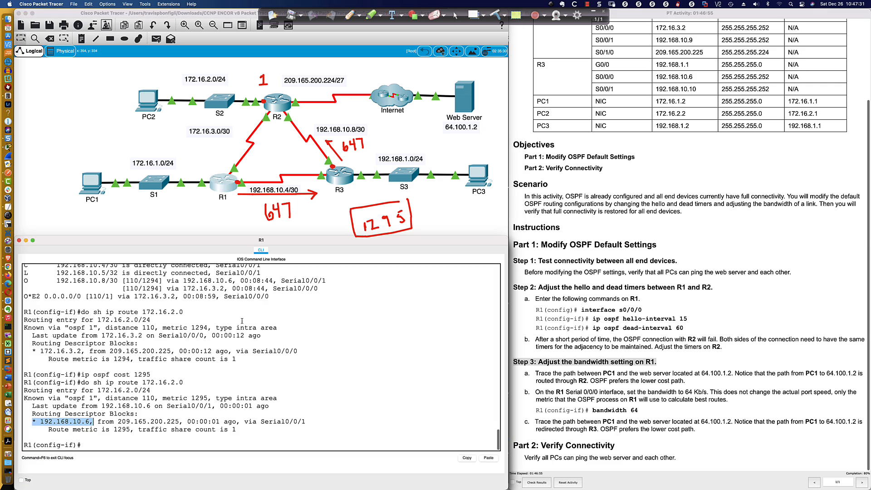
left_click(96, 445)
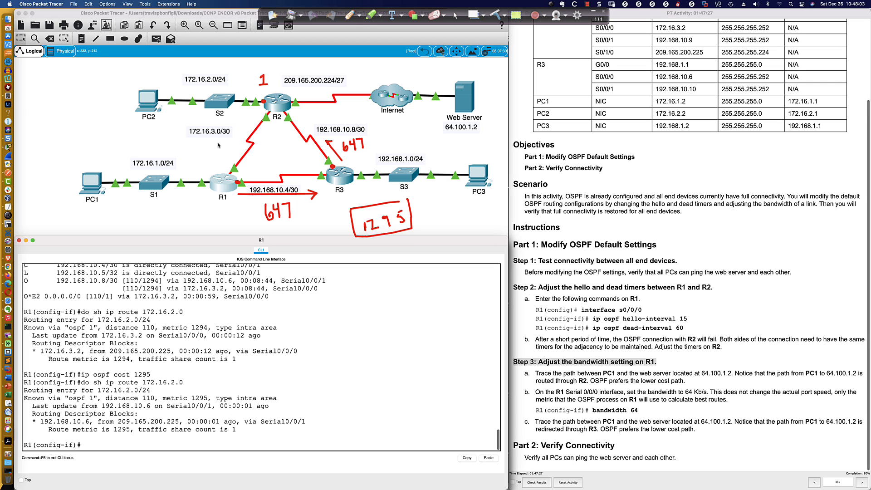
In R2's CLI, leave the paused output, enter interface s0/0/0 and set its OSPF cost to 1295
left_click(272, 118)
key("space")
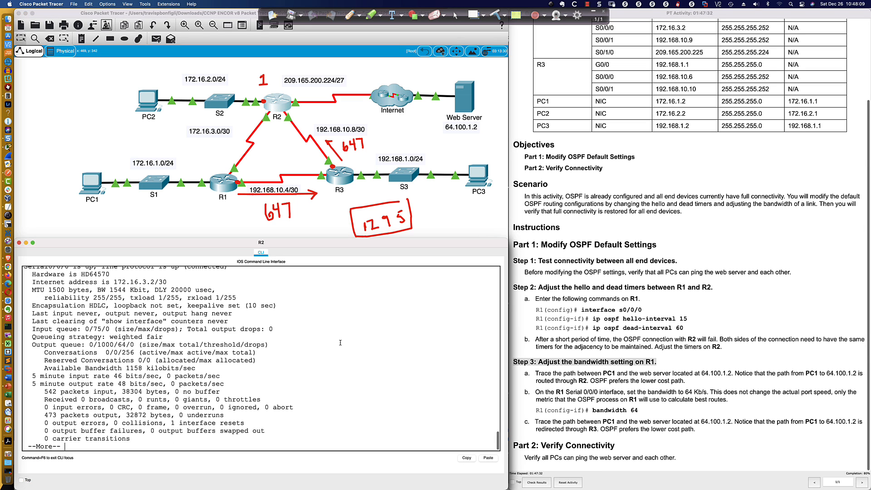
type("i")
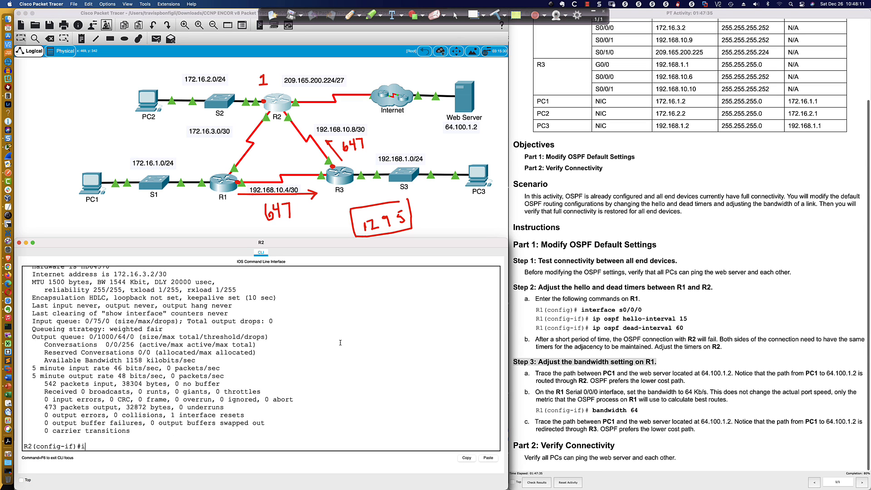
type("nt s0/0/0")
key("Return")
type("ip ospf")
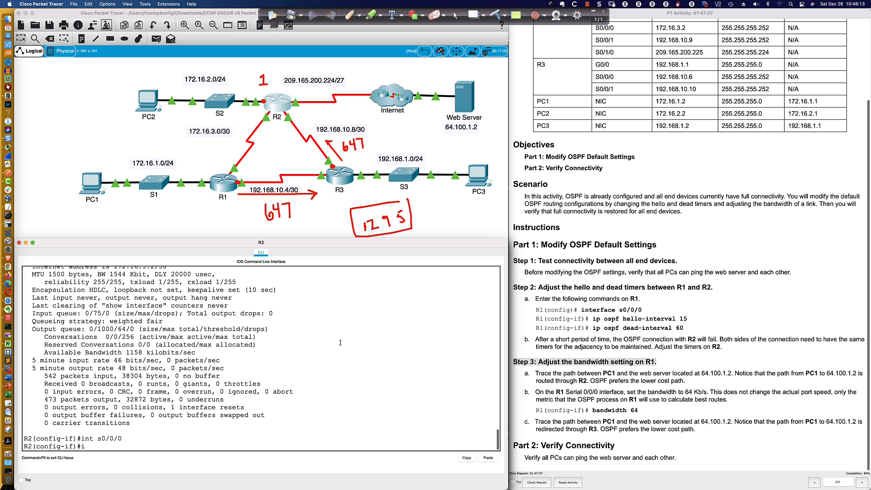
type(" cost")
key("Tab")
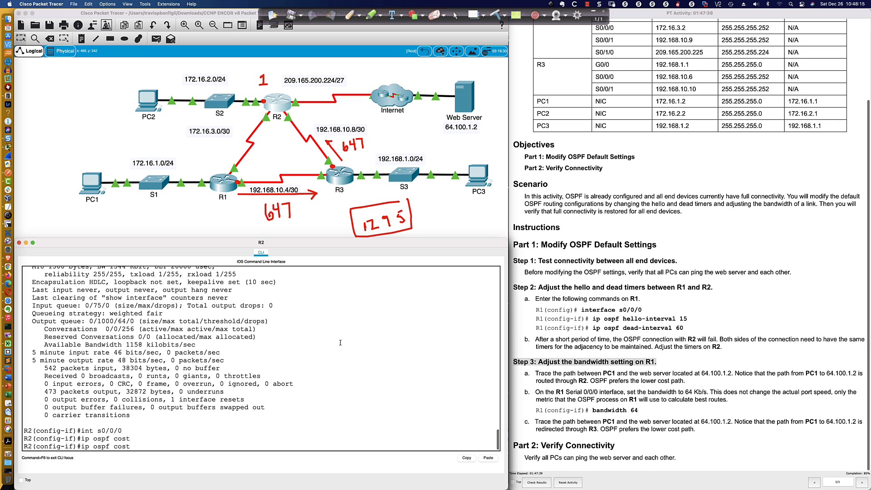
type("1295")
key("Return")
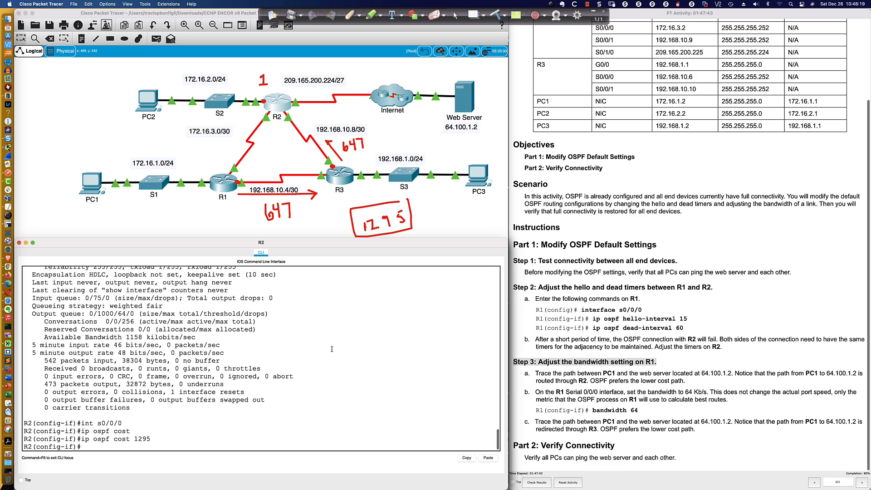
Rerun tracert 172.16.1.2 from PC2's command prompt and highlight the destination address in the last hop of the new trace
left_click(145, 99)
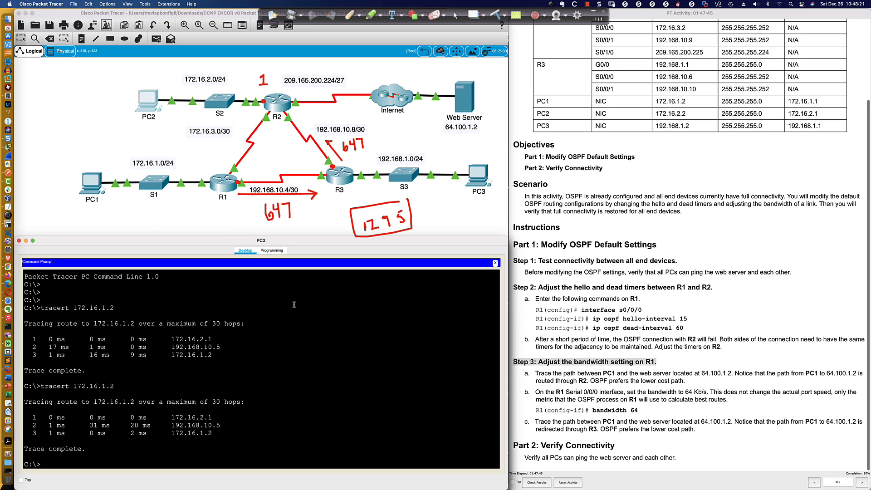
key("Up")
key("Return")
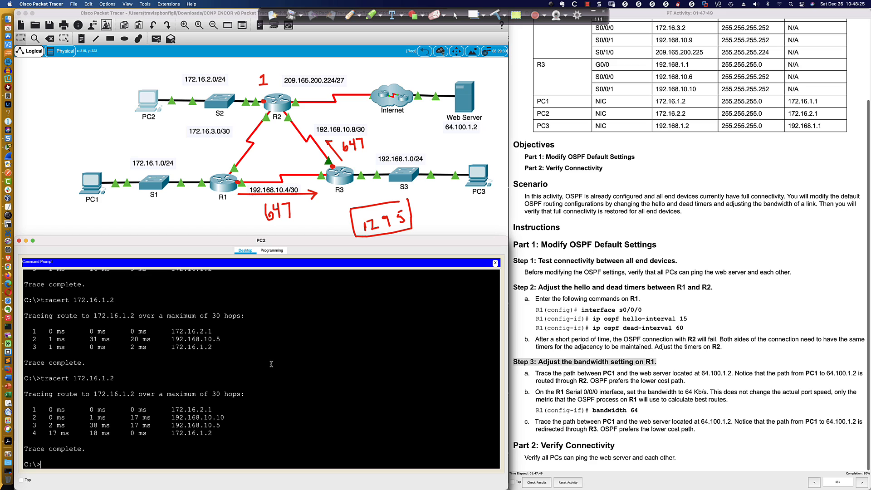
mouse_move(176, 417)
left_mouse_down()
mouse_move(230, 420)
mouse_move(183, 425)
mouse_move(219, 432)
left_mouse_up()
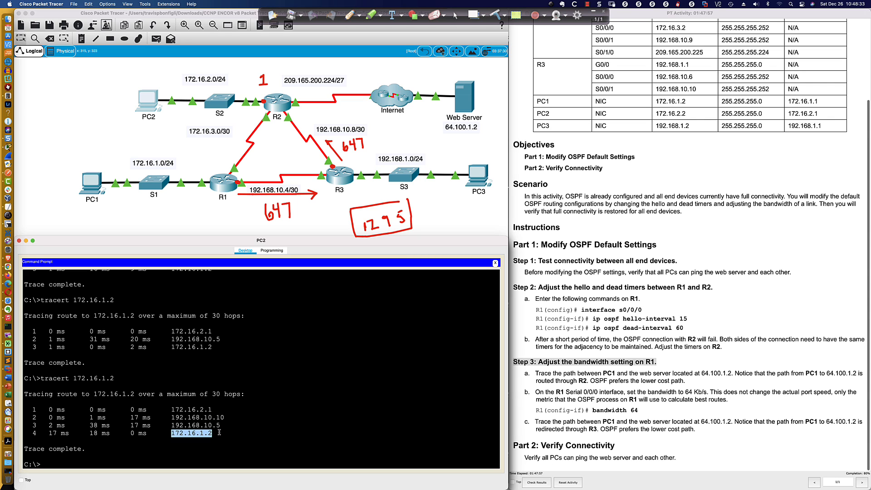
left_click(297, 358)
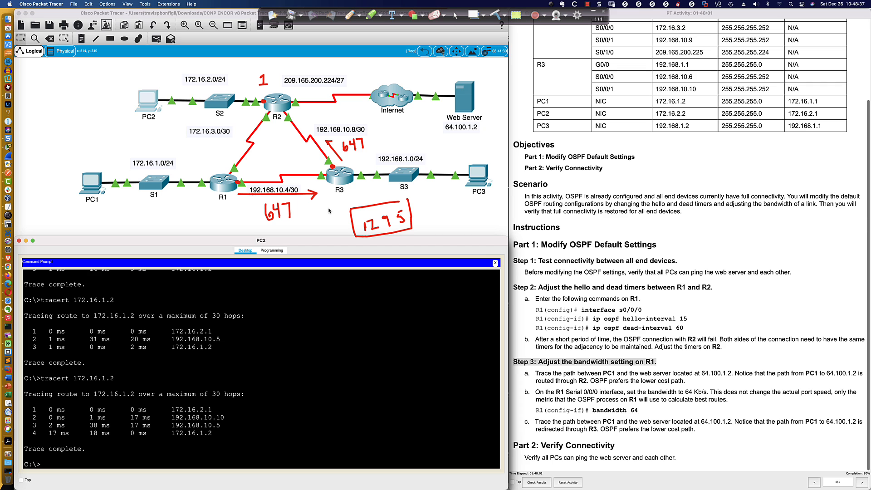
Switch to the PowerPoint title slide, clear all red annotations from the screen and collapse the annotation toolbar
key("super+Tab")
key("super+Tab")
key("super+Tab")
key("super+Tab")
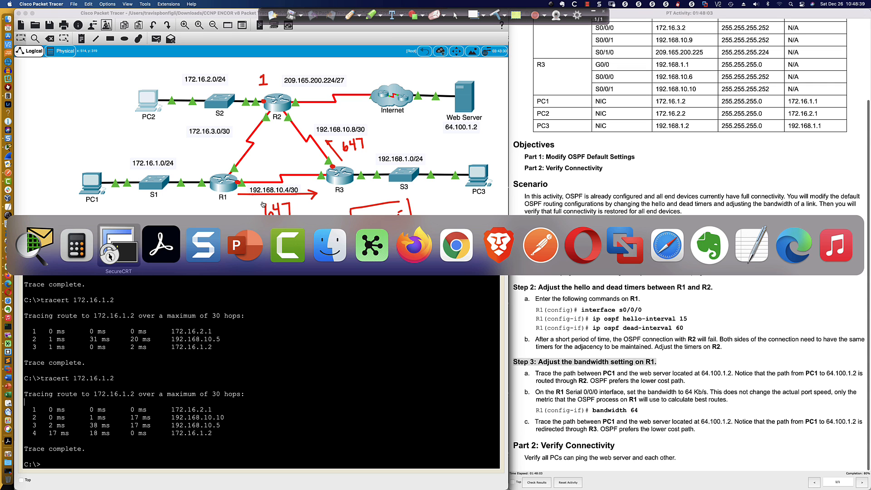
key("super+Tab")
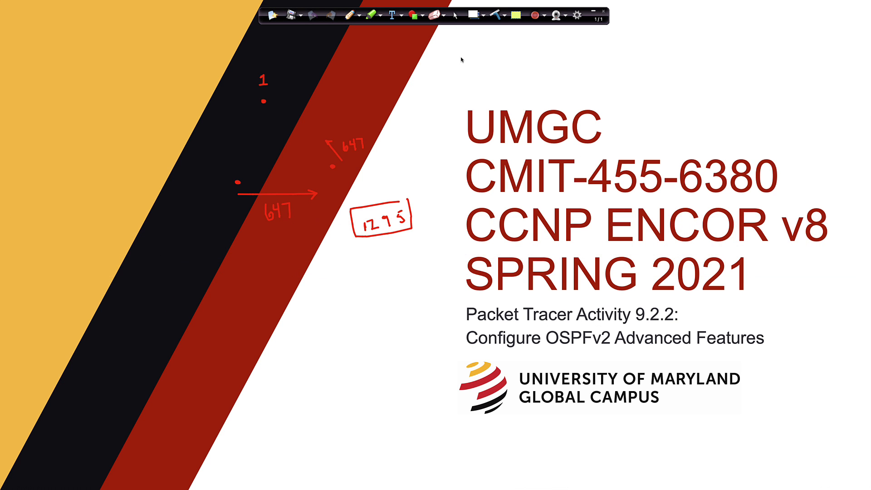
left_click(495, 15)
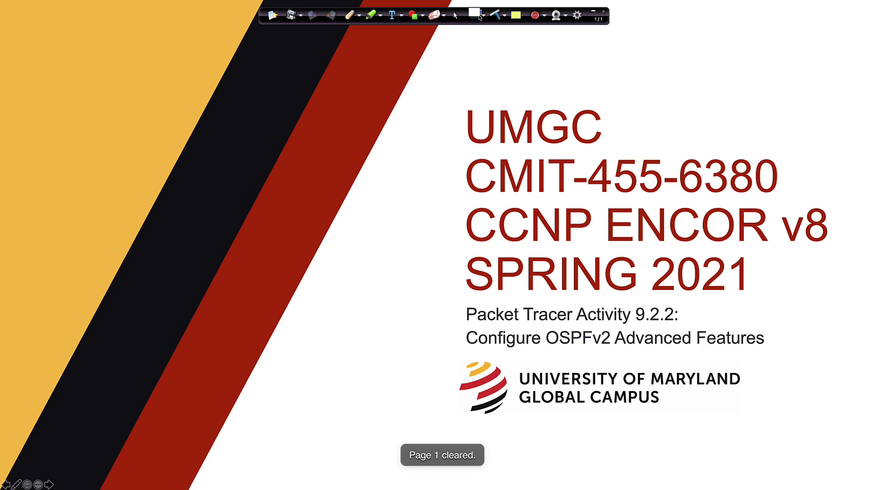
left_click(594, 11)
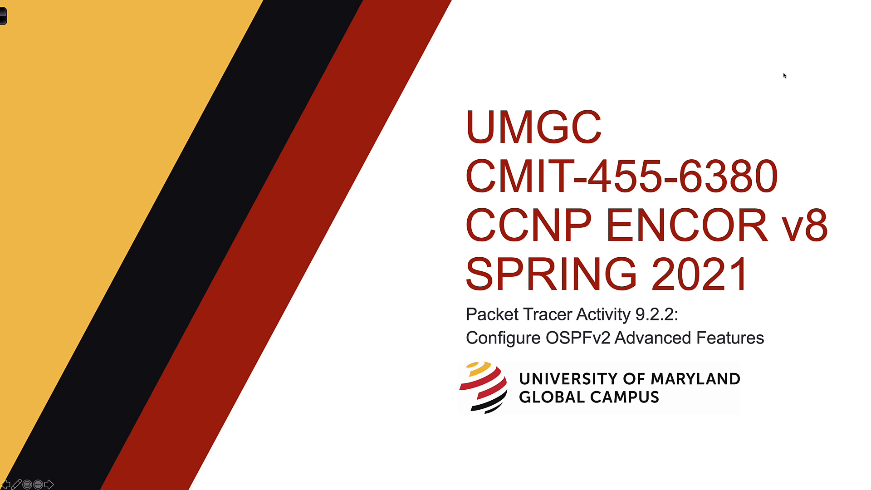